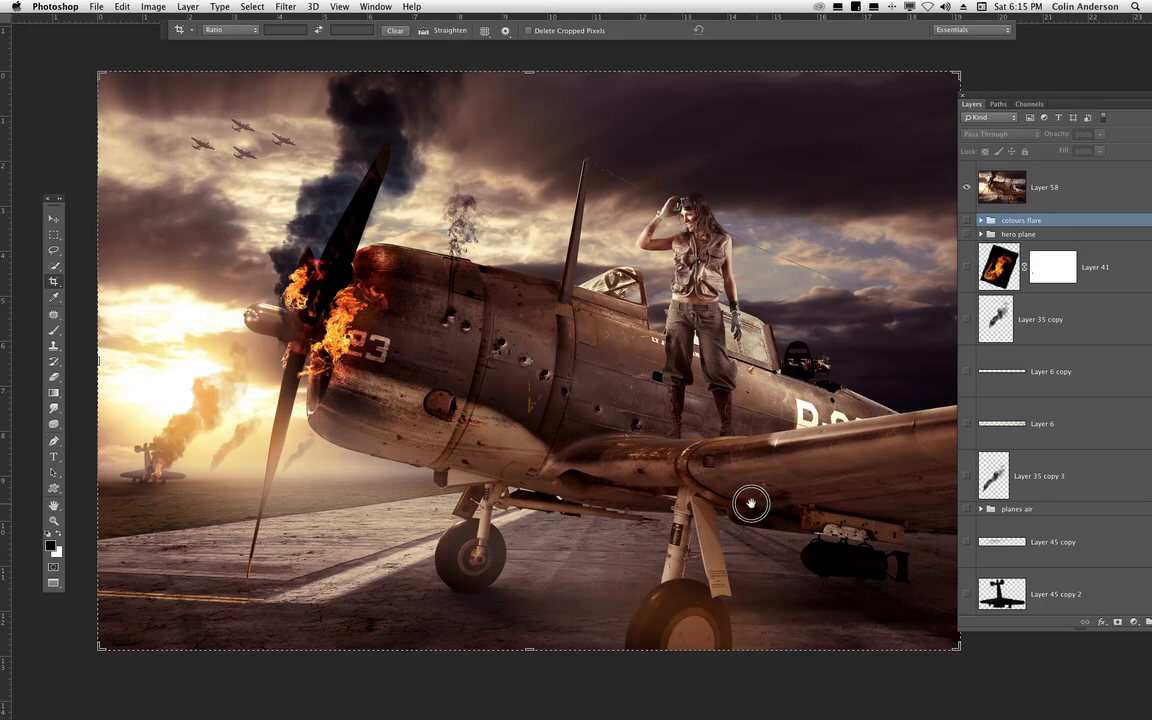
- Switch to the Move tool and hide the flattened composite Layer 58
{"action": "left_click", "coordinate": [53, 218]}
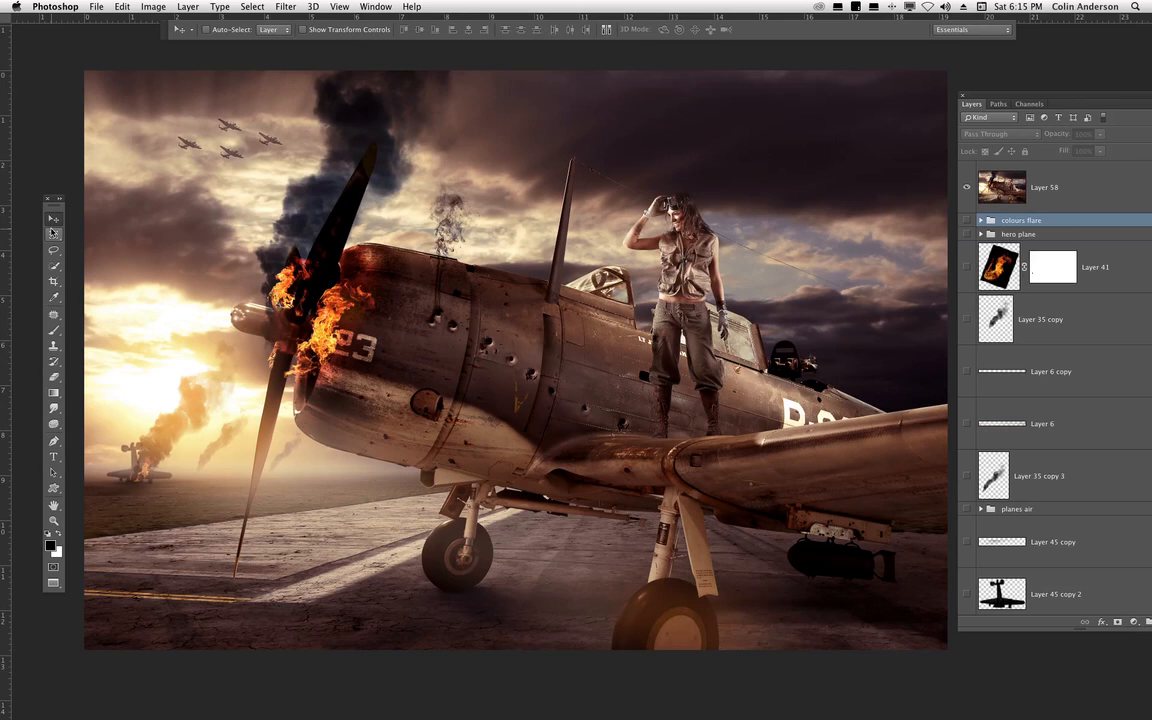
{"action": "left_click_drag", "start_coordinate": [997, 95], "coordinate": [991, 95]}
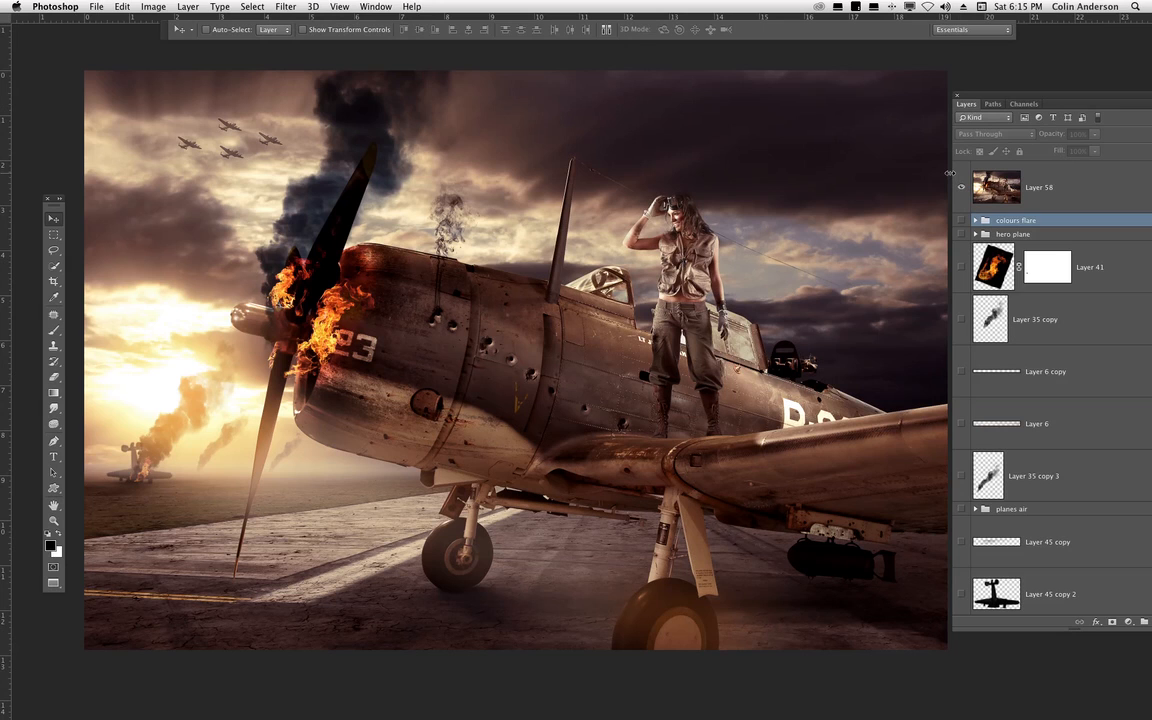
{"action": "left_click", "coordinate": [961, 187]}
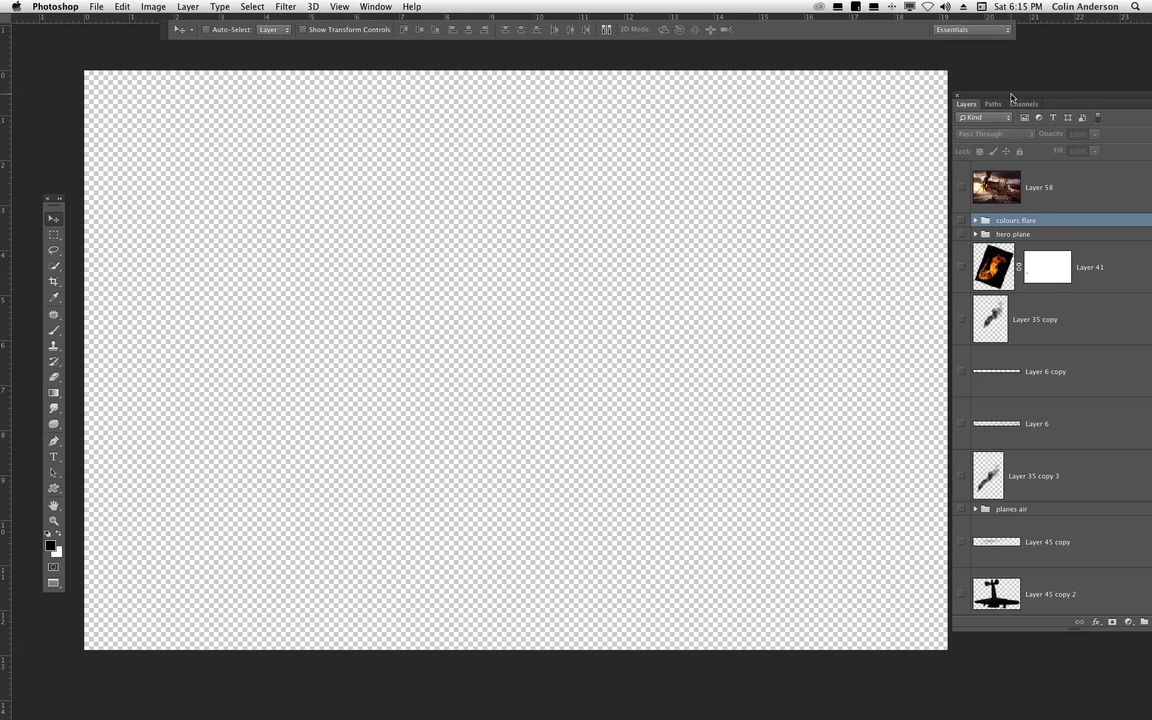
- Show the two desert ground layers, Layer 2 and Layer 2 copy 2, at the bottom of the layer stack
{"action": "left_click_drag", "start_coordinate": [1011, 96], "coordinate": [922, 83]}
{"action": "left_click_drag", "start_coordinate": [1104, 265], "coordinate": [1130, 640]}
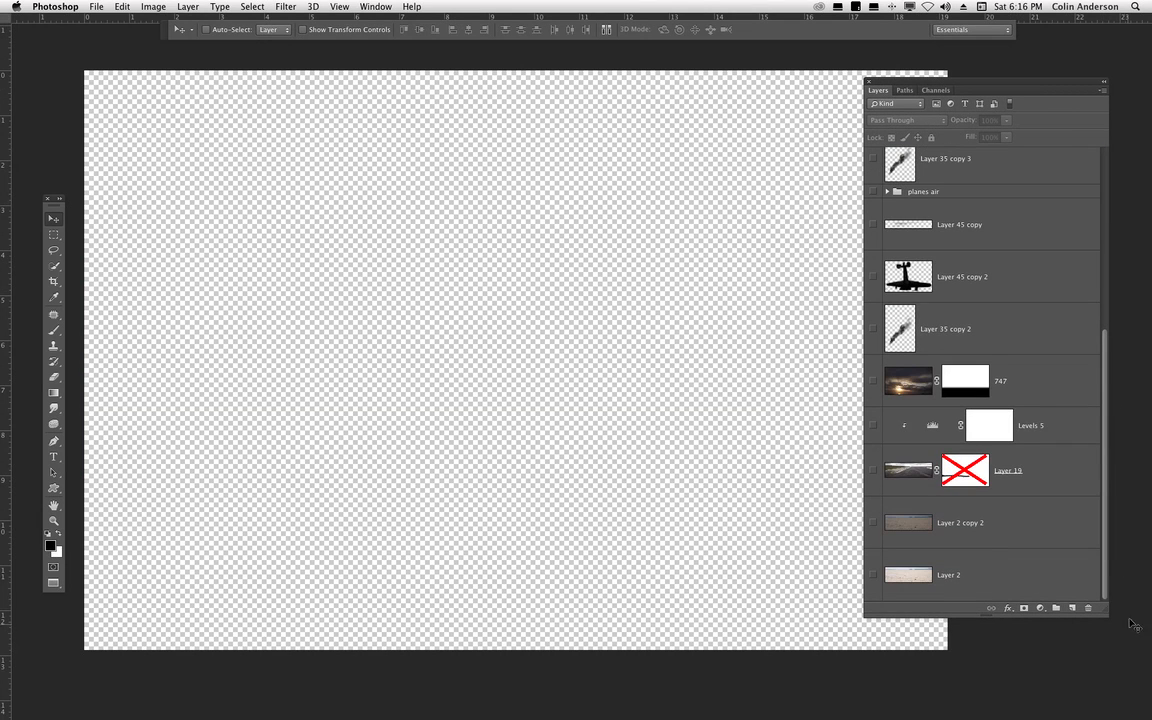
{"action": "left_click", "coordinate": [878, 570]}
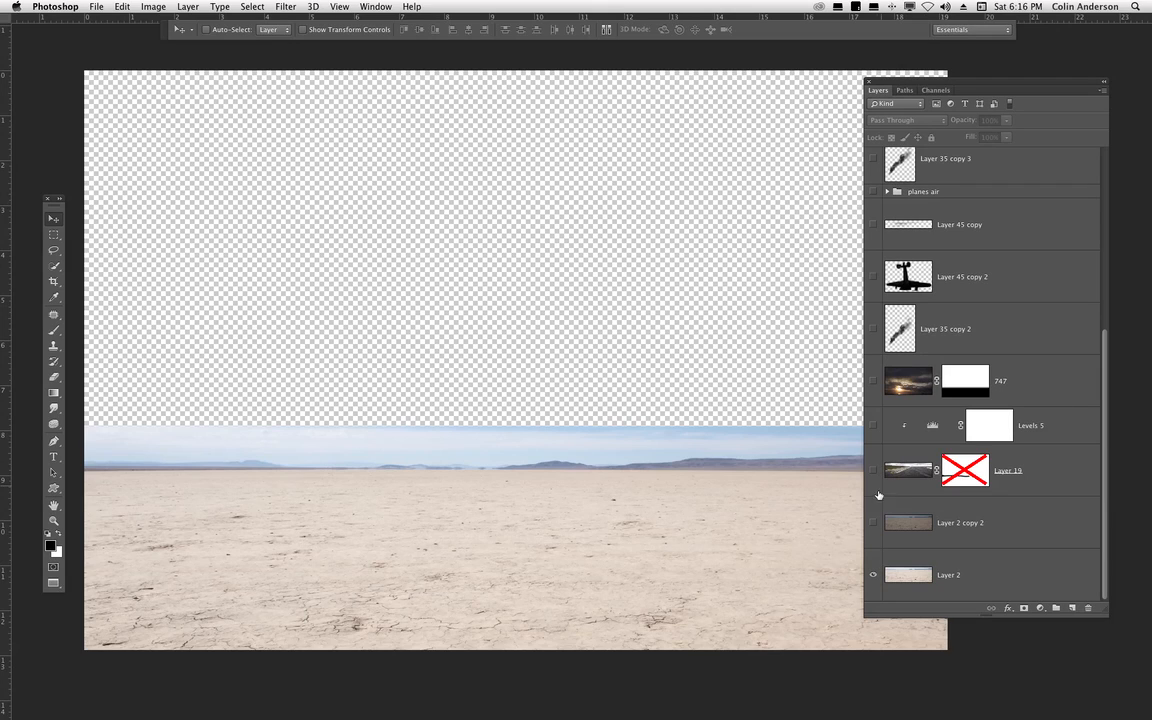
{"action": "left_click", "coordinate": [874, 521]}
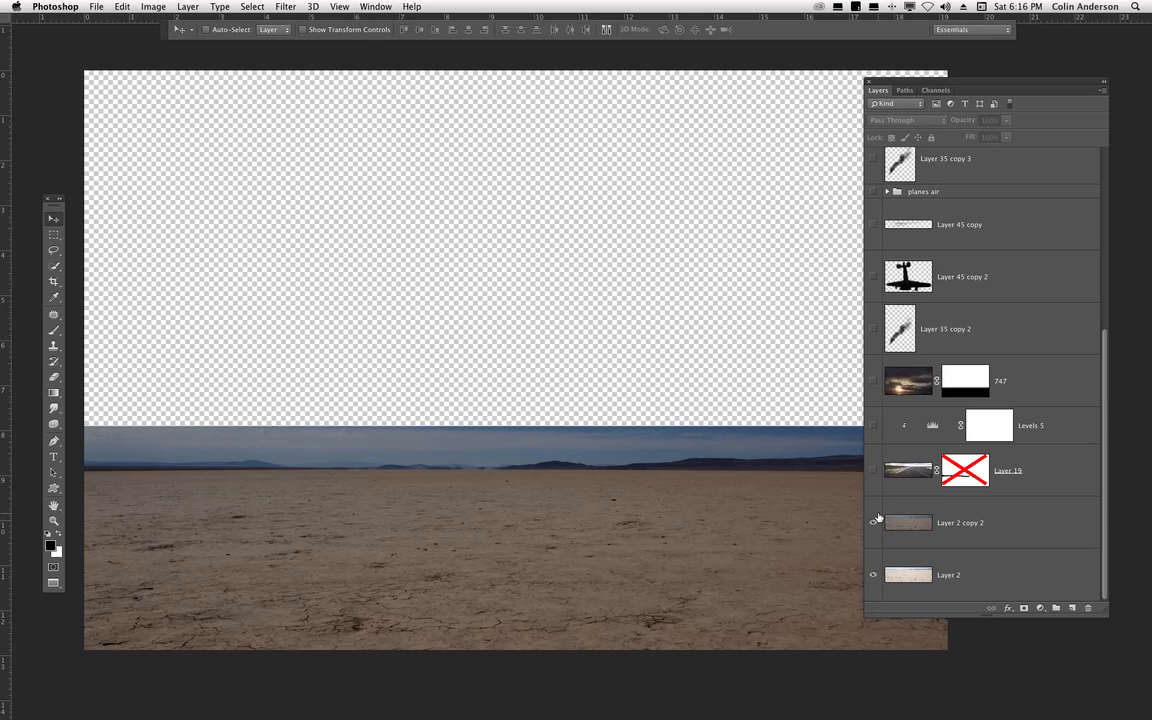
- Select Layer 2 copy 2 and choose Multiply as its blending mode
{"action": "left_click", "coordinate": [958, 522]}
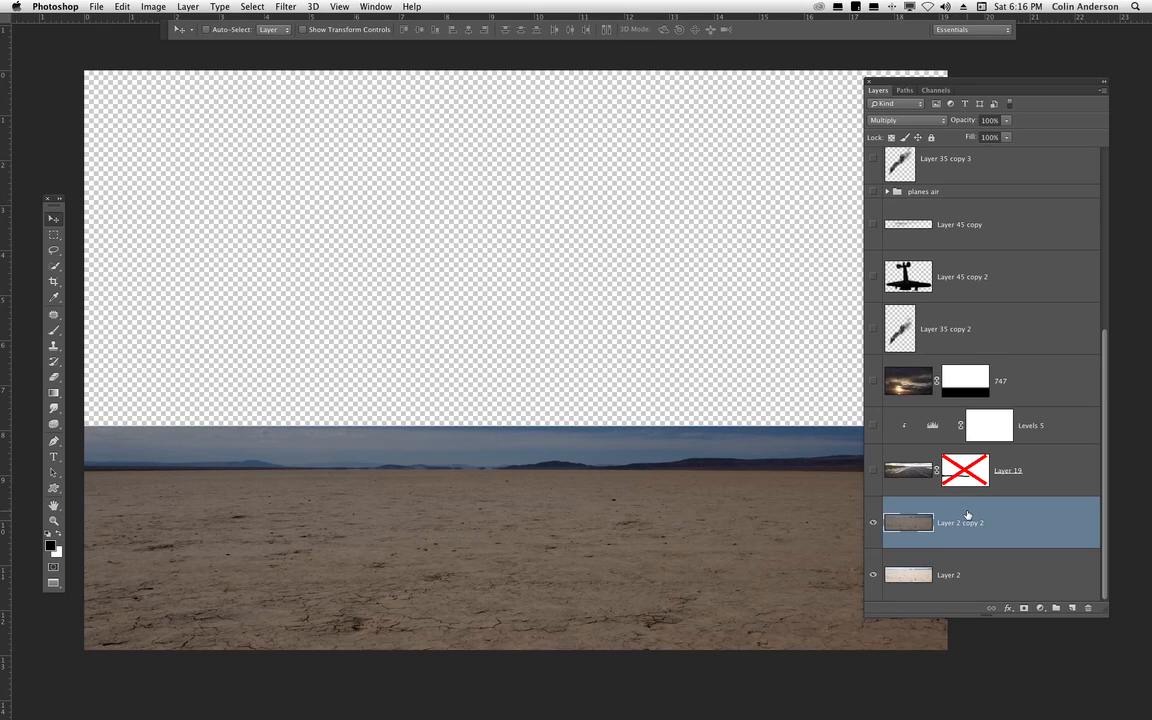
{"action": "left_click", "coordinate": [904, 120]}
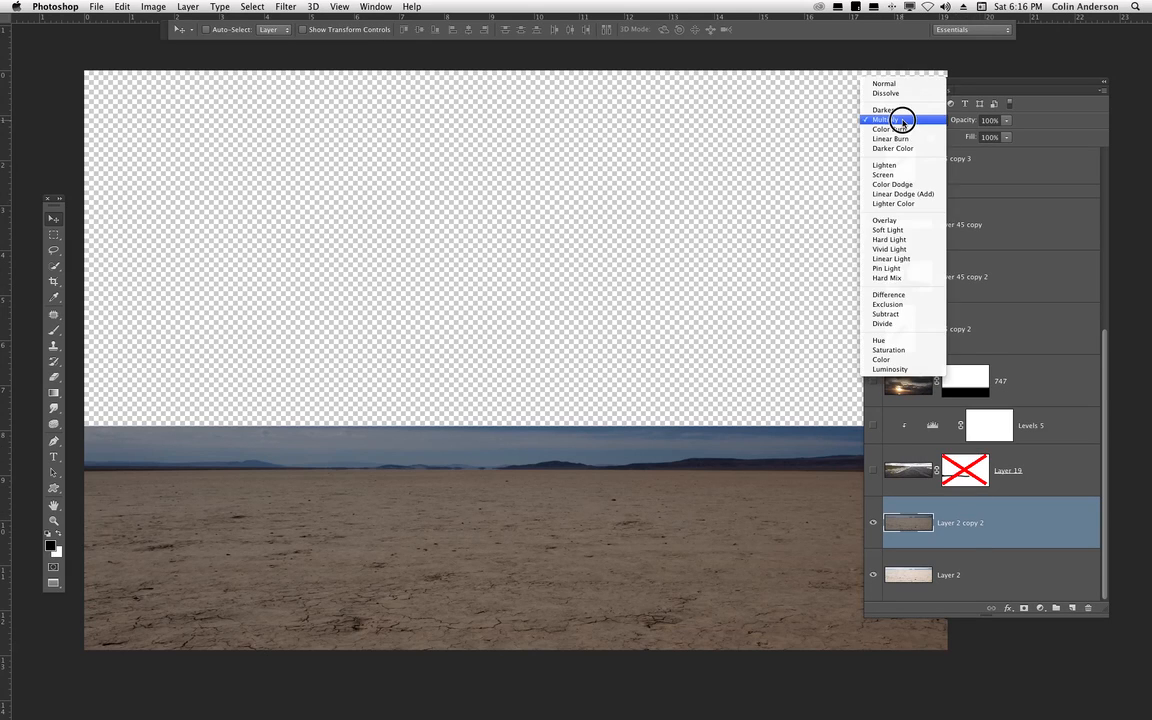
{"action": "left_click", "coordinate": [904, 119]}
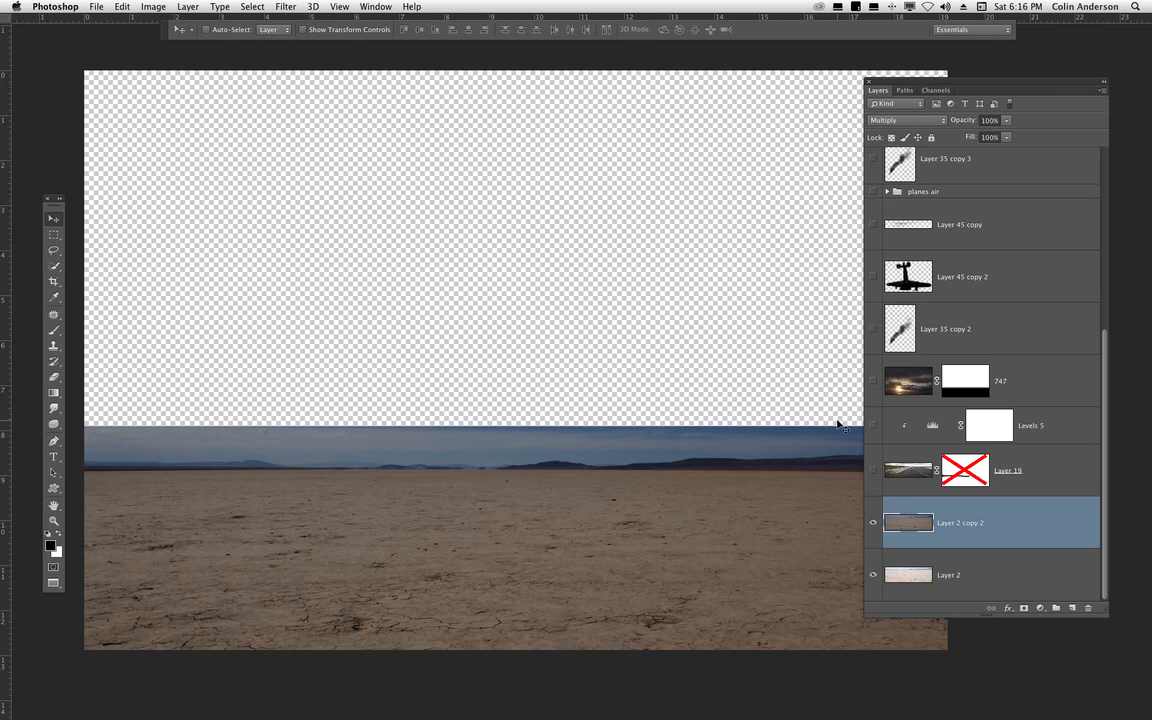
- Try darkening the shadows of Layer 2 copy 2 with Levels, using a black input level of 35
{"action": "key", "text": "super+l"}
{"action": "left_click_drag", "start_coordinate": [779, 305], "coordinate": [795, 304]}
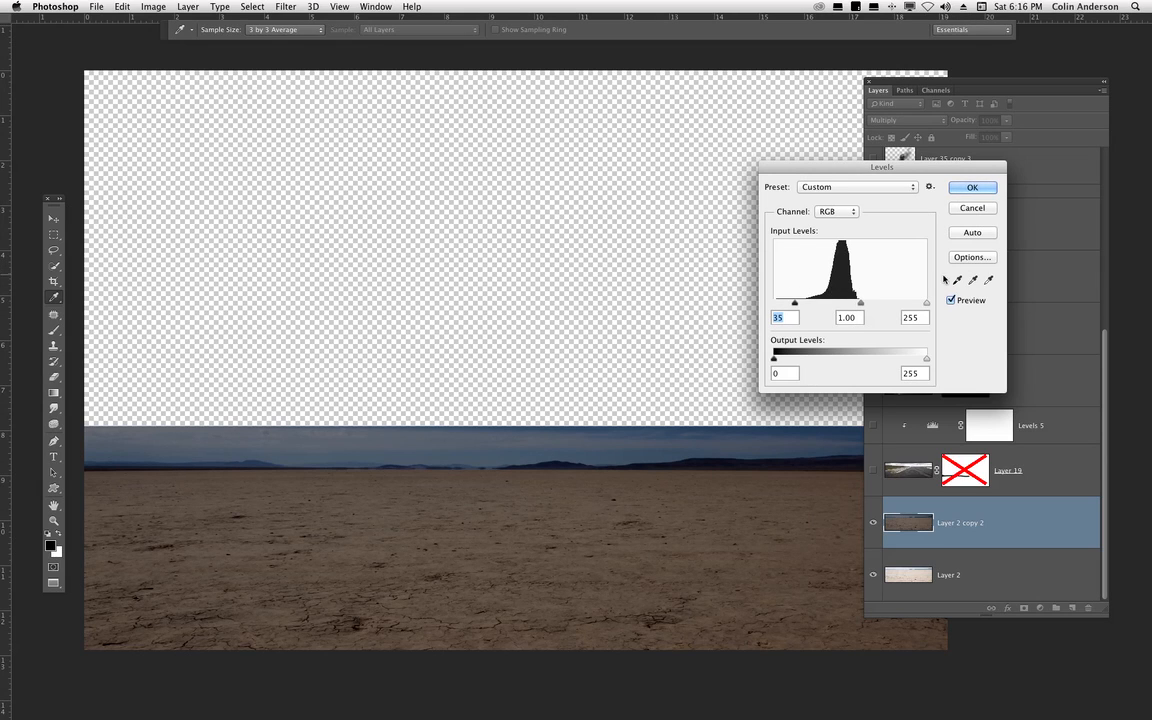
{"action": "left_click", "coordinate": [926, 302]}
{"action": "left_click", "coordinate": [972, 208]}
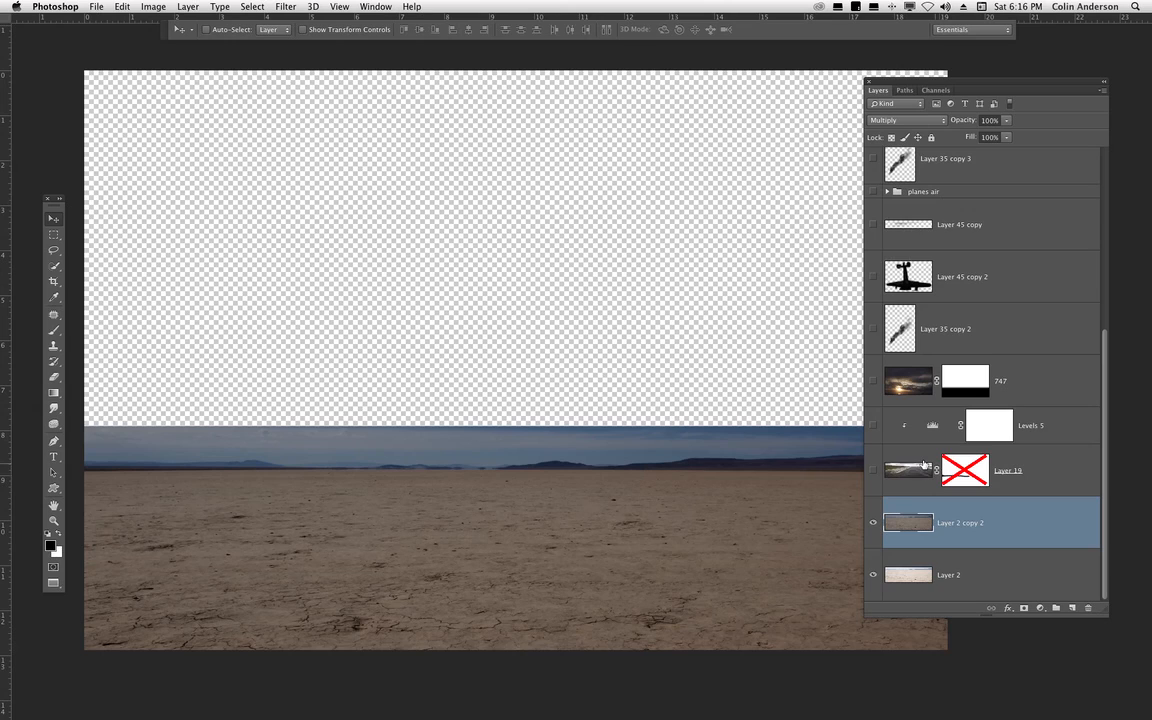
- Show the runway layer, Layer 19, and set its blending mode to Normal
{"action": "left_click", "coordinate": [873, 471]}
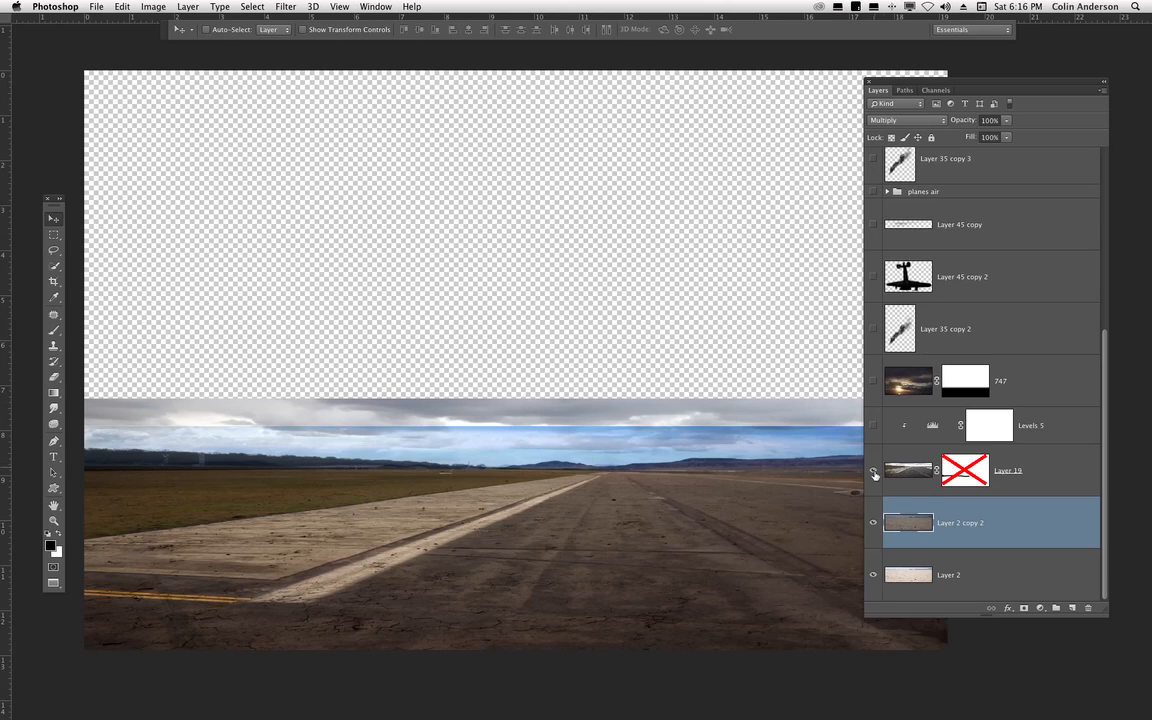
{"action": "left_click", "coordinate": [1027, 471]}
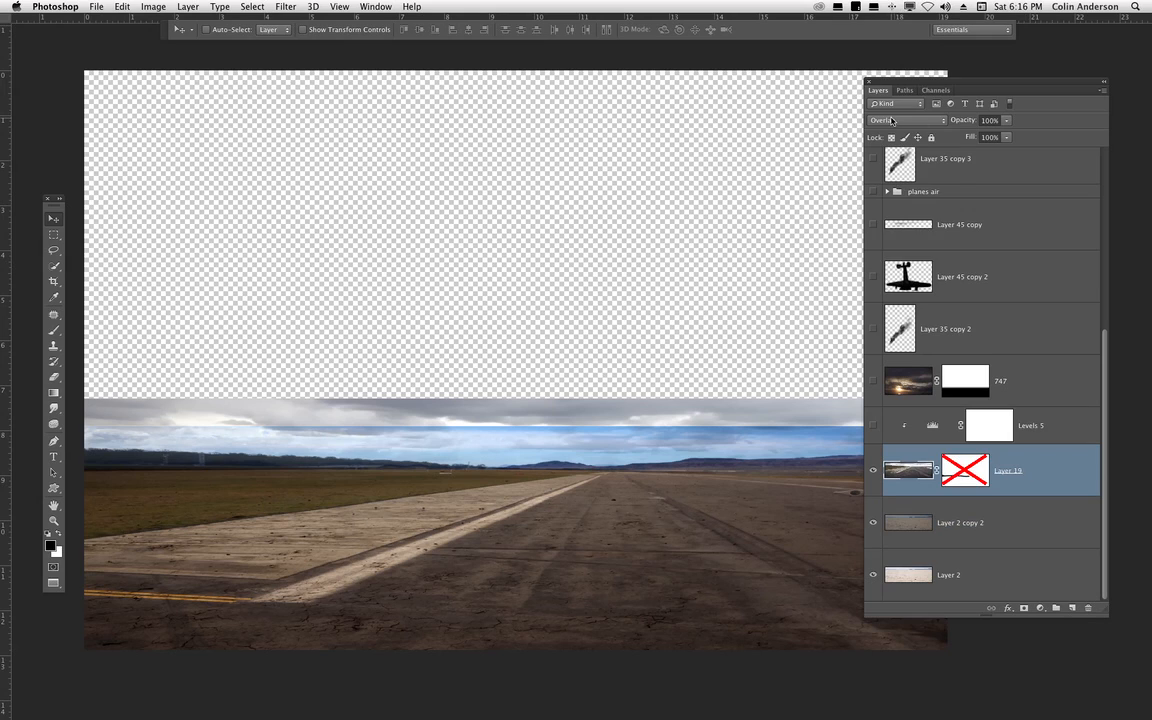
{"action": "left_click", "coordinate": [893, 119]}
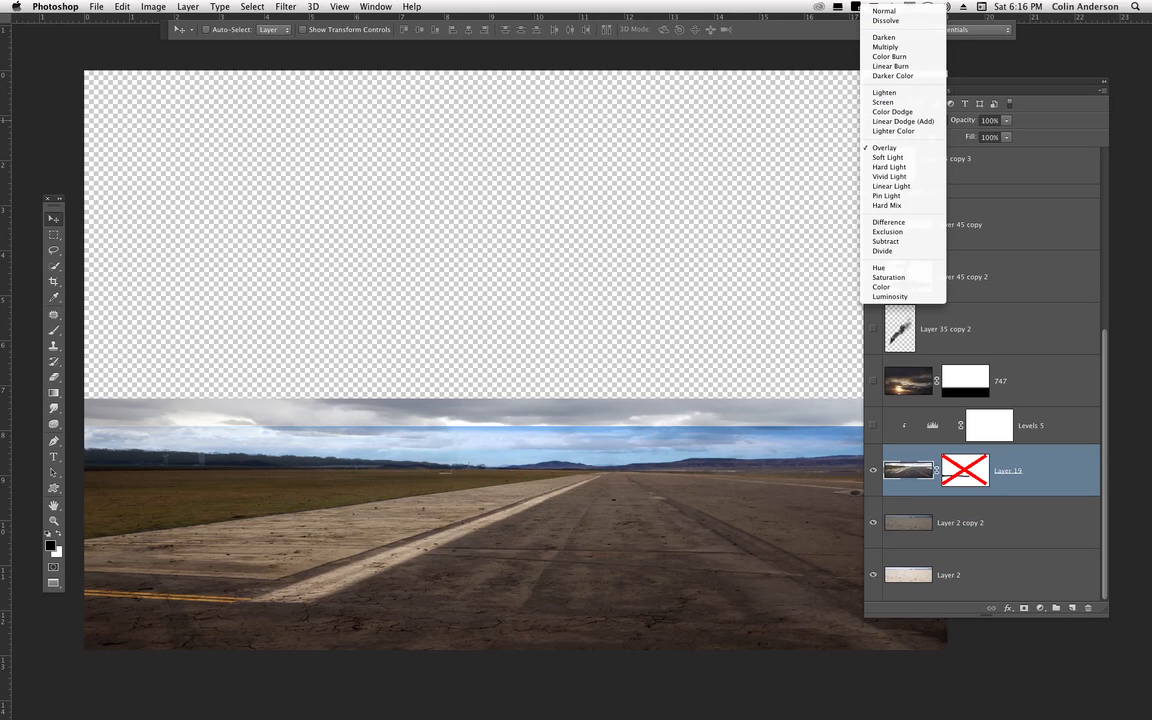
{"action": "left_click", "coordinate": [886, 12]}
{"action": "left_click_drag", "start_coordinate": [917, 92], "coordinate": [1025, 92]}
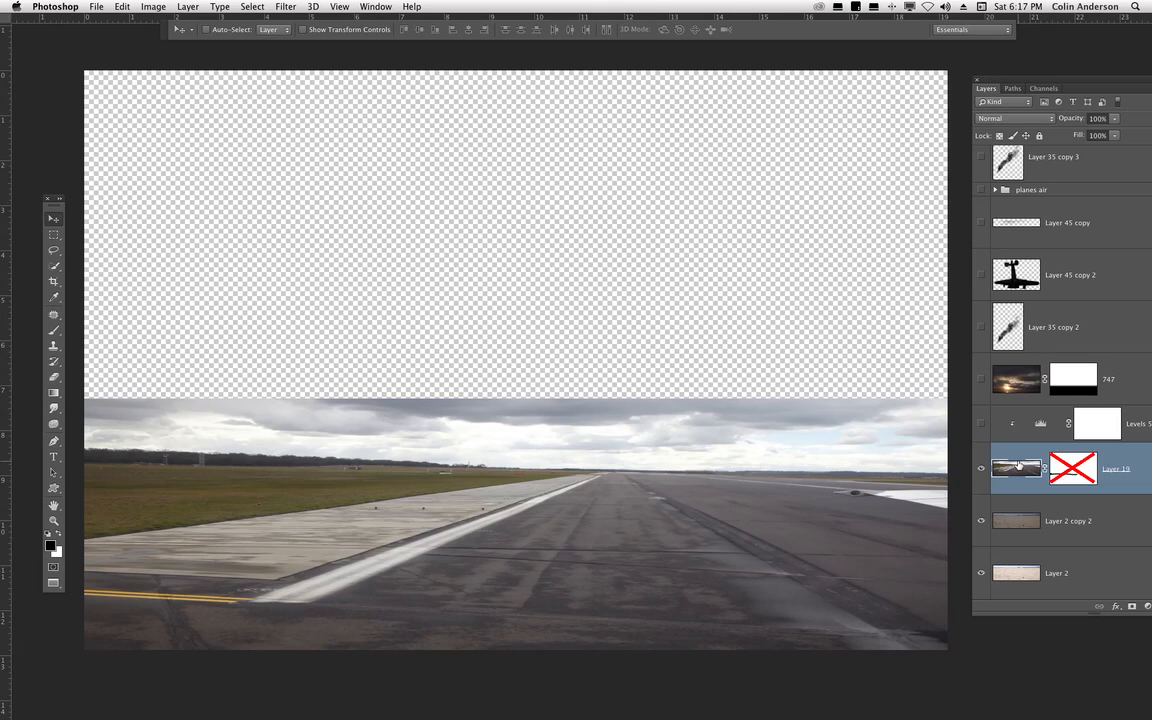
- Set Layer 19's blending mode to Overlay and toggle its visibility to compare the ground with and without the runway
{"action": "left_click", "coordinate": [1010, 118]}
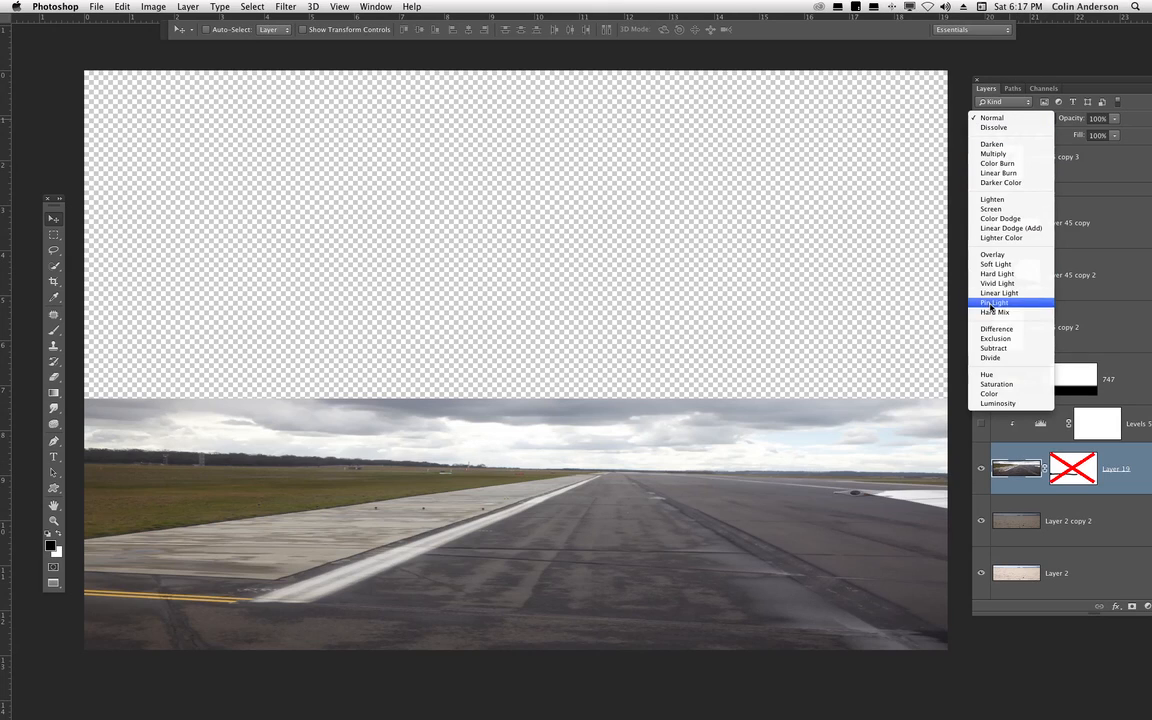
{"action": "left_click", "coordinate": [1006, 254]}
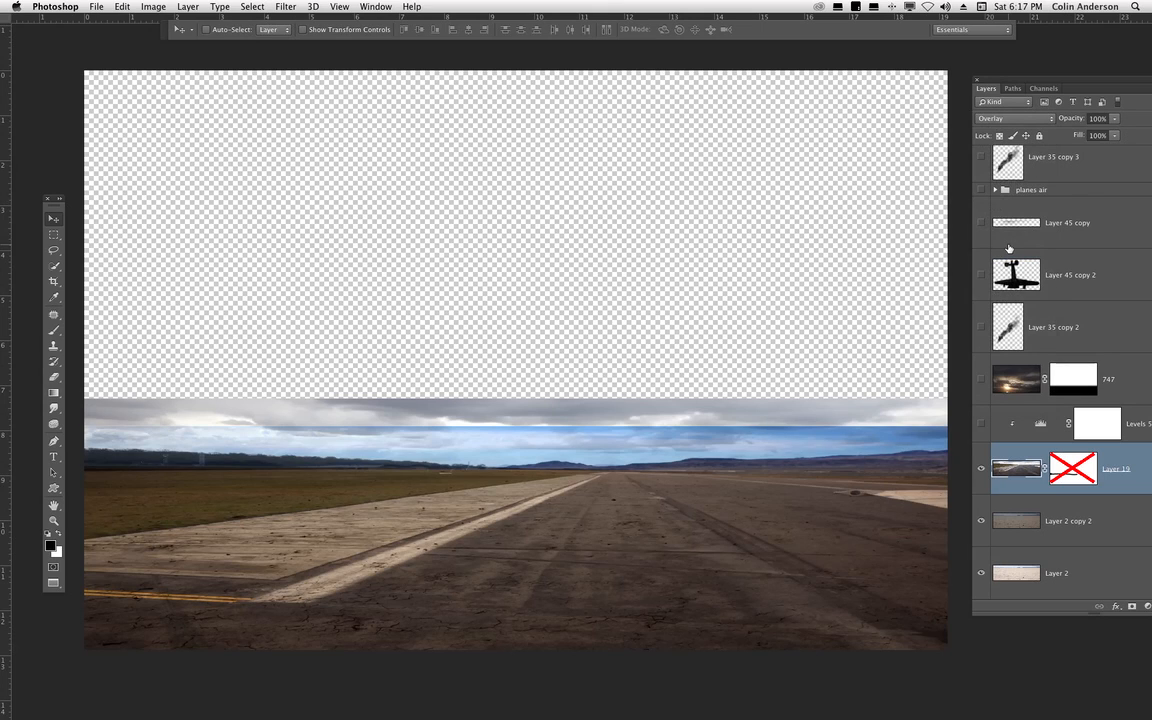
{"action": "left_click", "coordinate": [981, 469]}
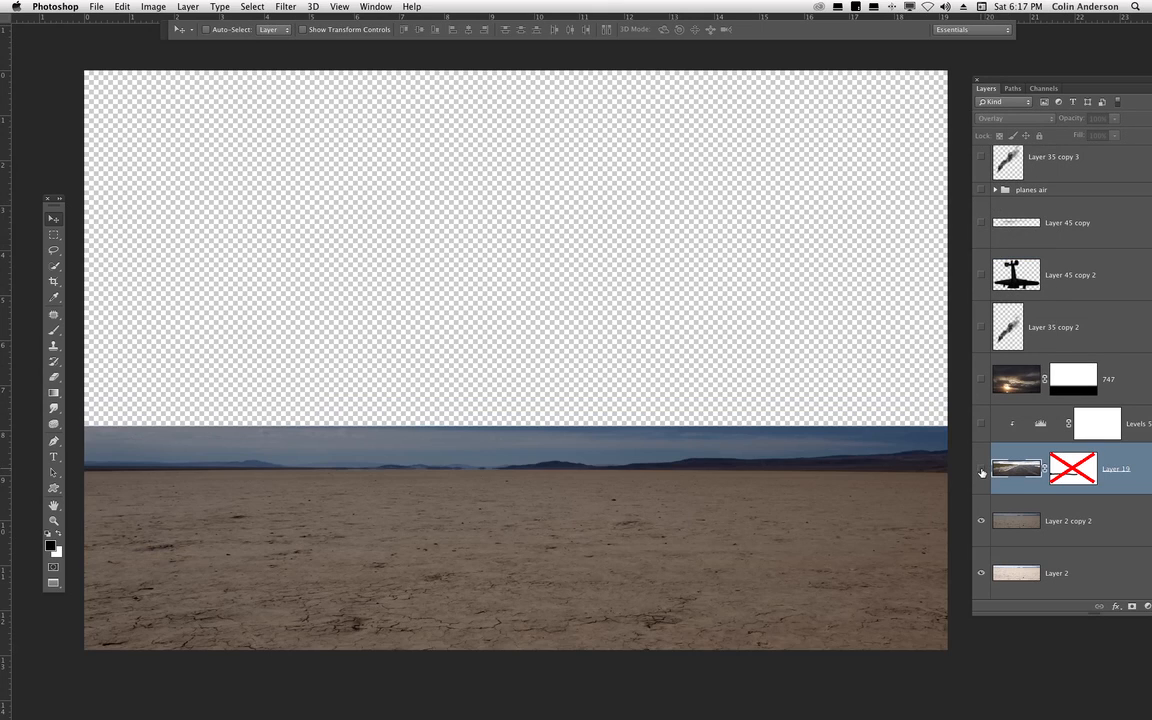
{"action": "left_click", "coordinate": [981, 469]}
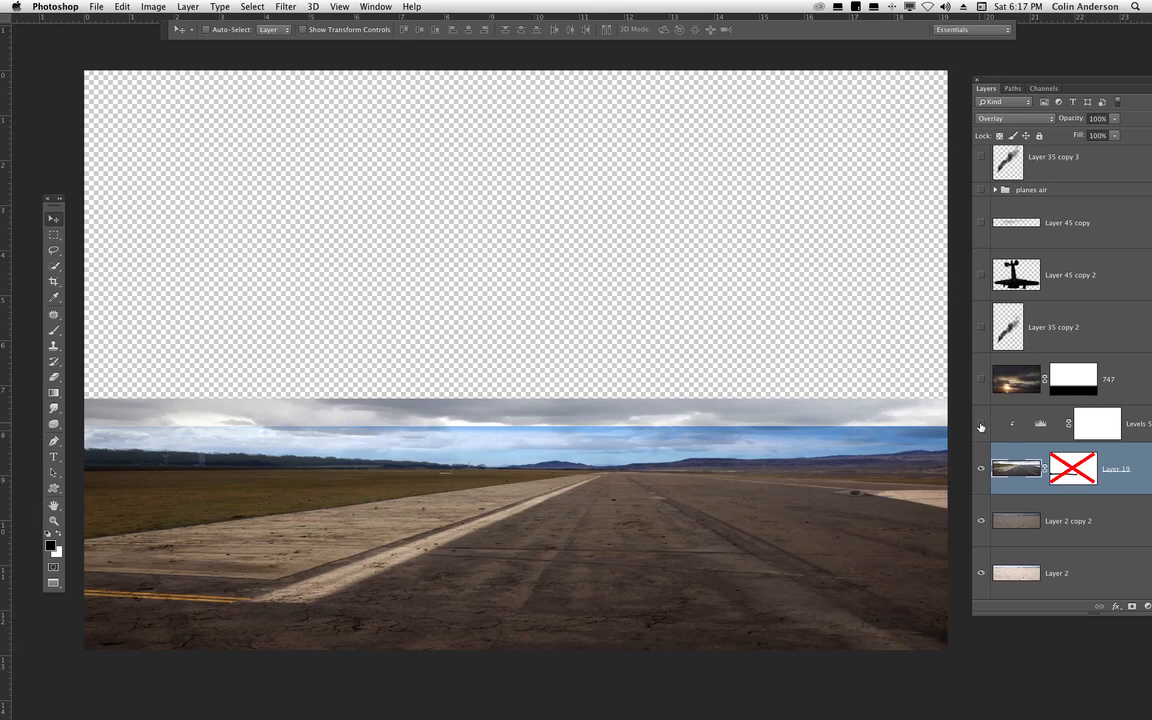
- Show the Levels 5 adjustment above the runway layer and set its midtone input level to 1.35
{"action": "left_click", "coordinate": [982, 424]}
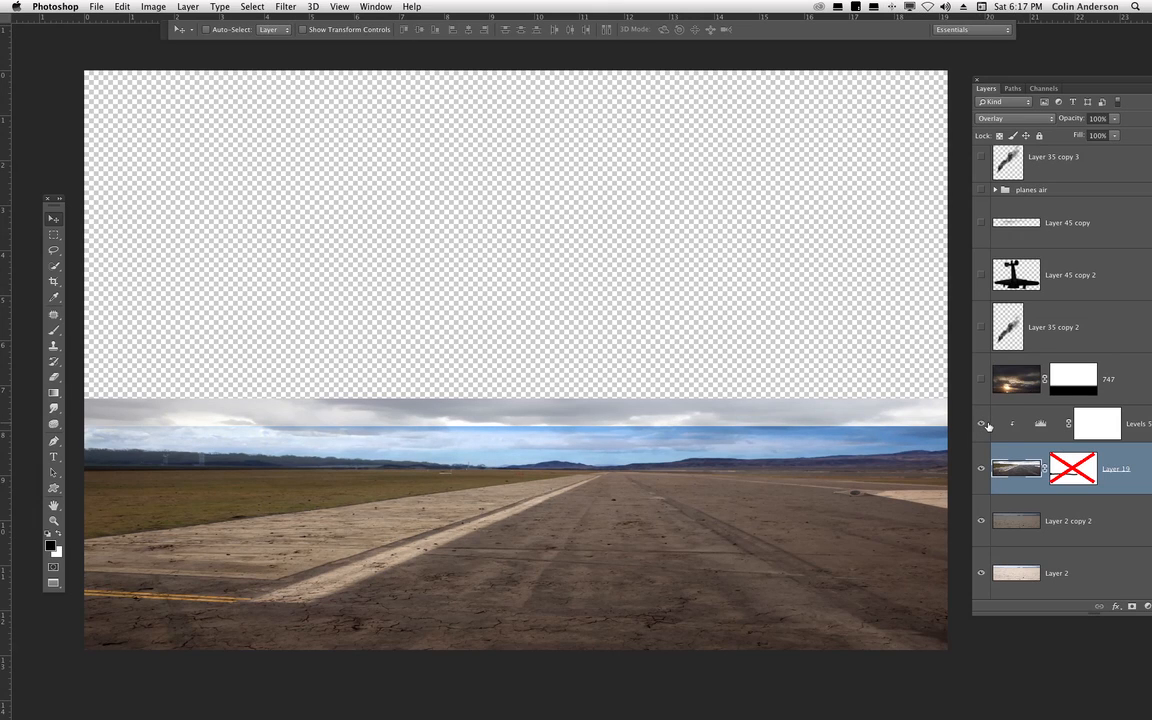
{"action": "left_click_drag", "start_coordinate": [1016, 78], "coordinate": [953, 73]}
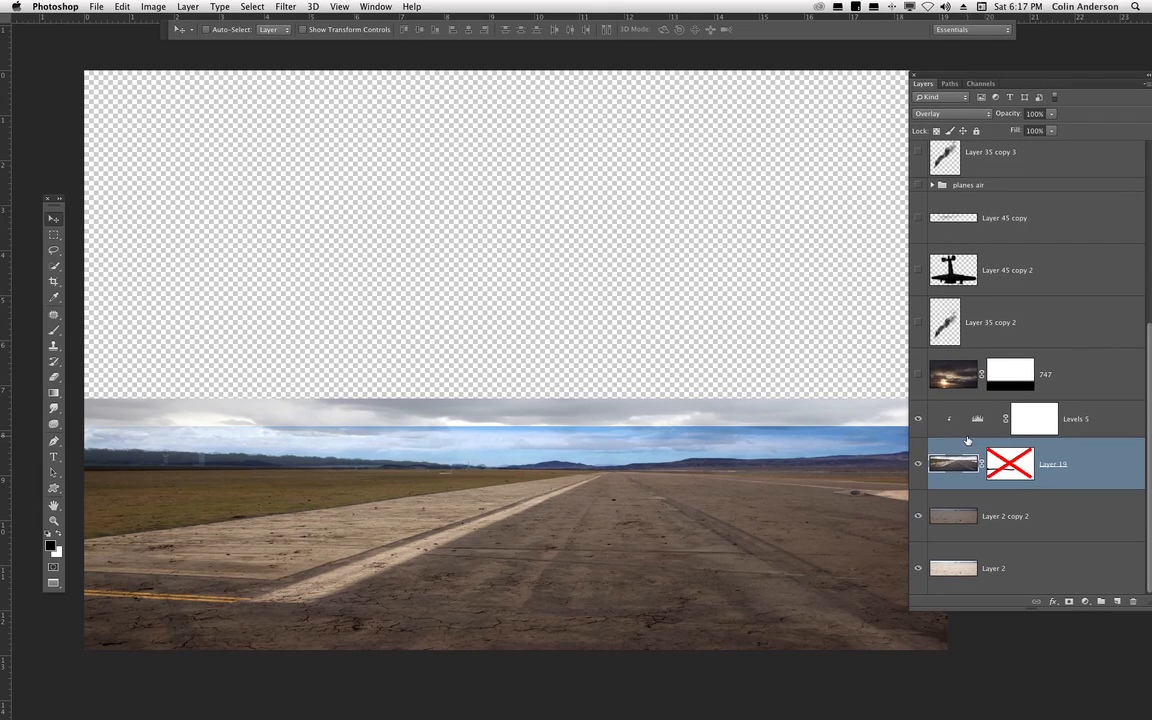
{"action": "double_click", "coordinate": [978, 418]}
{"action": "left_click_drag", "start_coordinate": [815, 336], "coordinate": [810, 209]}
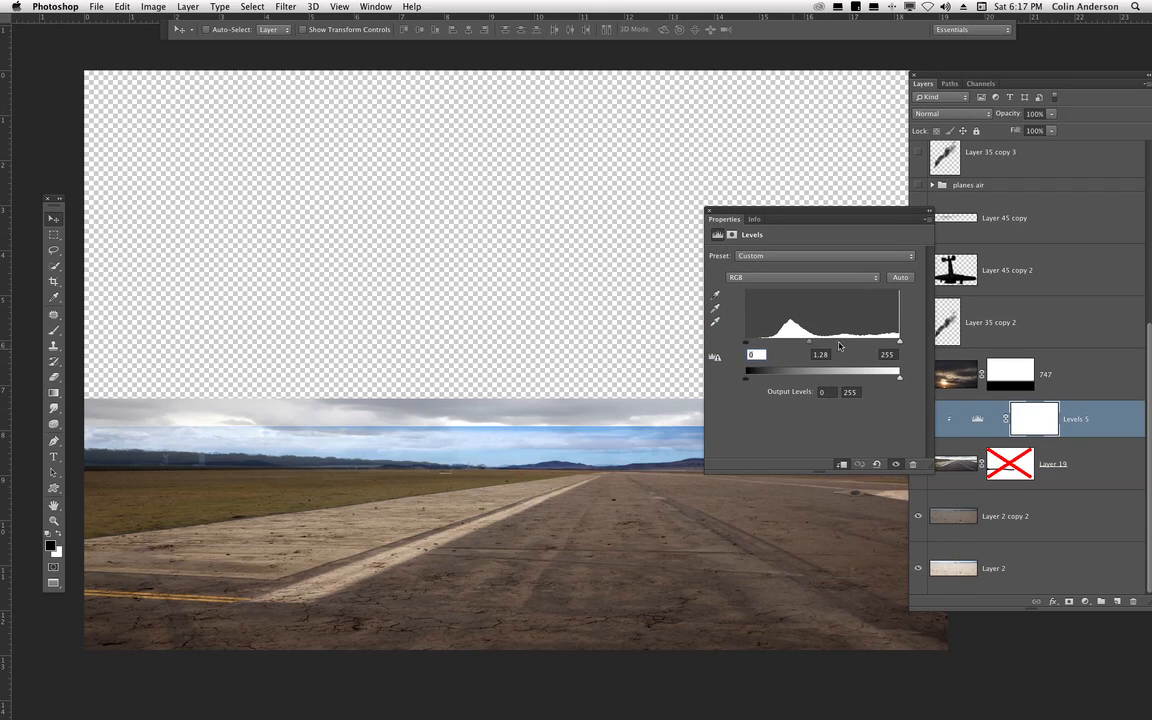
{"action": "left_click_drag", "start_coordinate": [809, 342], "coordinate": [806, 343]}
{"action": "key", "text": "super+z"}
{"action": "left_click_drag", "start_coordinate": [886, 216], "coordinate": [764, 568]}
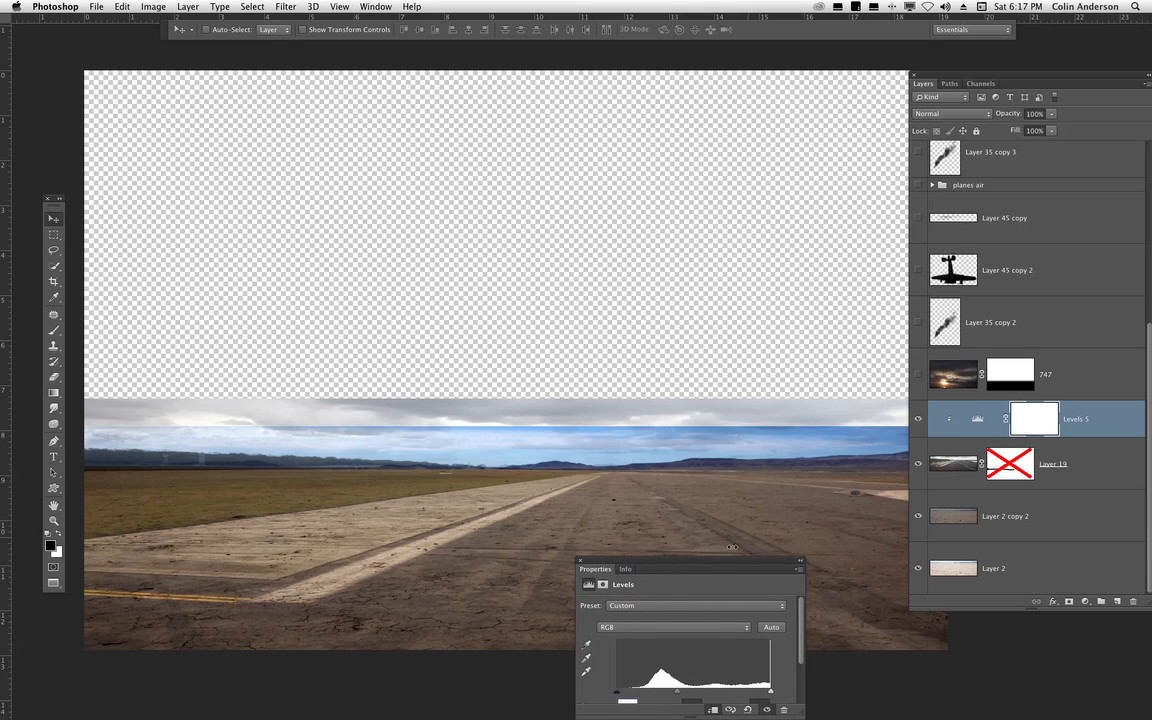
{"action": "left_click_drag", "start_coordinate": [653, 563], "coordinate": [718, 308]}
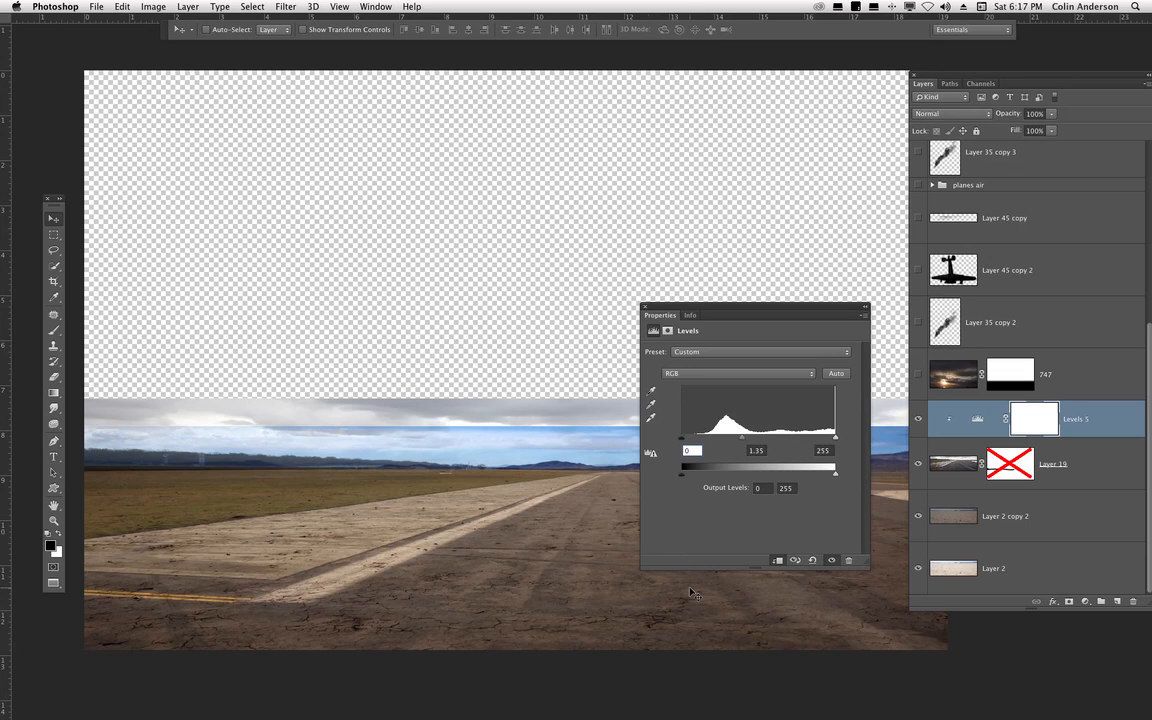
{"action": "left_click", "coordinate": [645, 306]}
- Show and select the 747 sky layer, and compare it with its layer mask disabled and enabled
{"action": "left_click", "coordinate": [919, 373]}
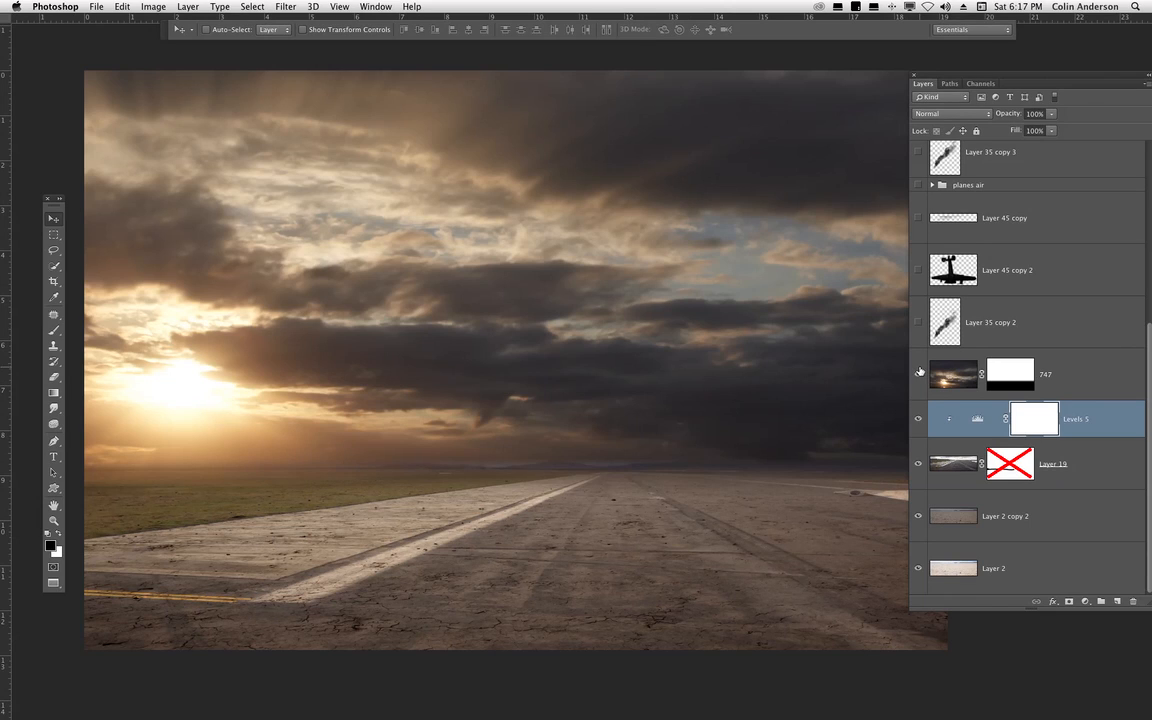
{"action": "left_click", "coordinate": [1059, 361]}
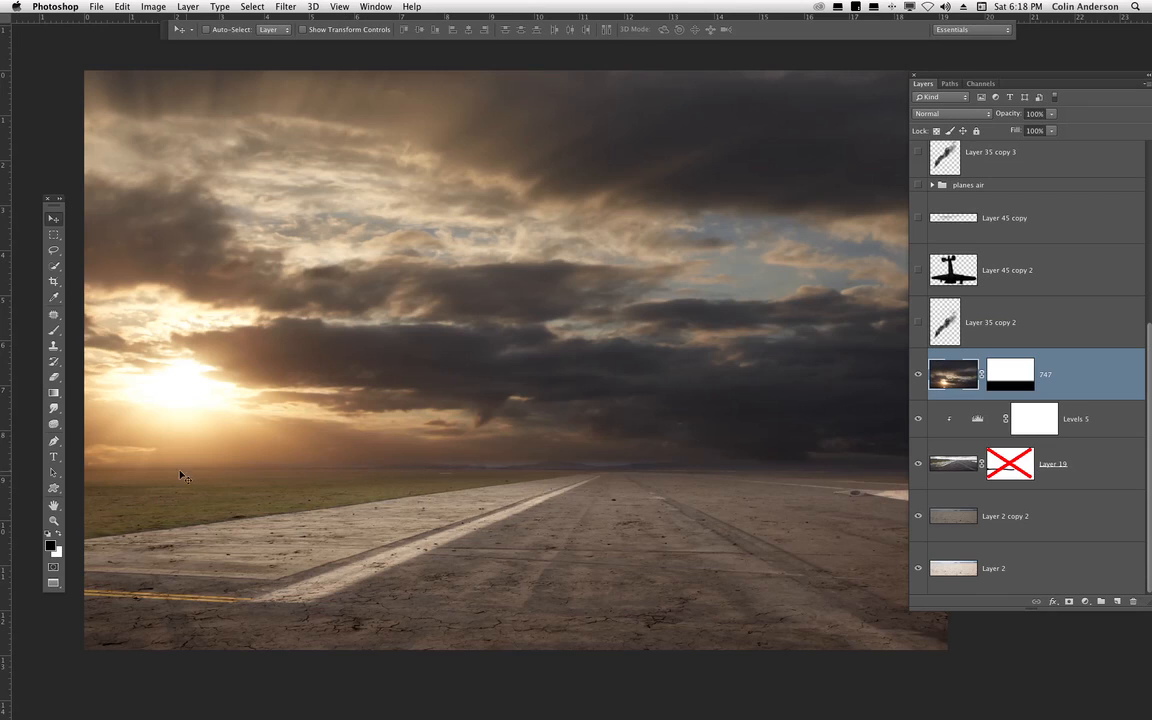
{"action": "left_click", "coordinate": [1007, 377], "text": "shift"}
{"action": "left_click_drag", "start_coordinate": [962, 76], "coordinate": [1041, 76]}
{"action": "left_click_drag", "start_coordinate": [764, 509], "coordinate": [748, 507]}
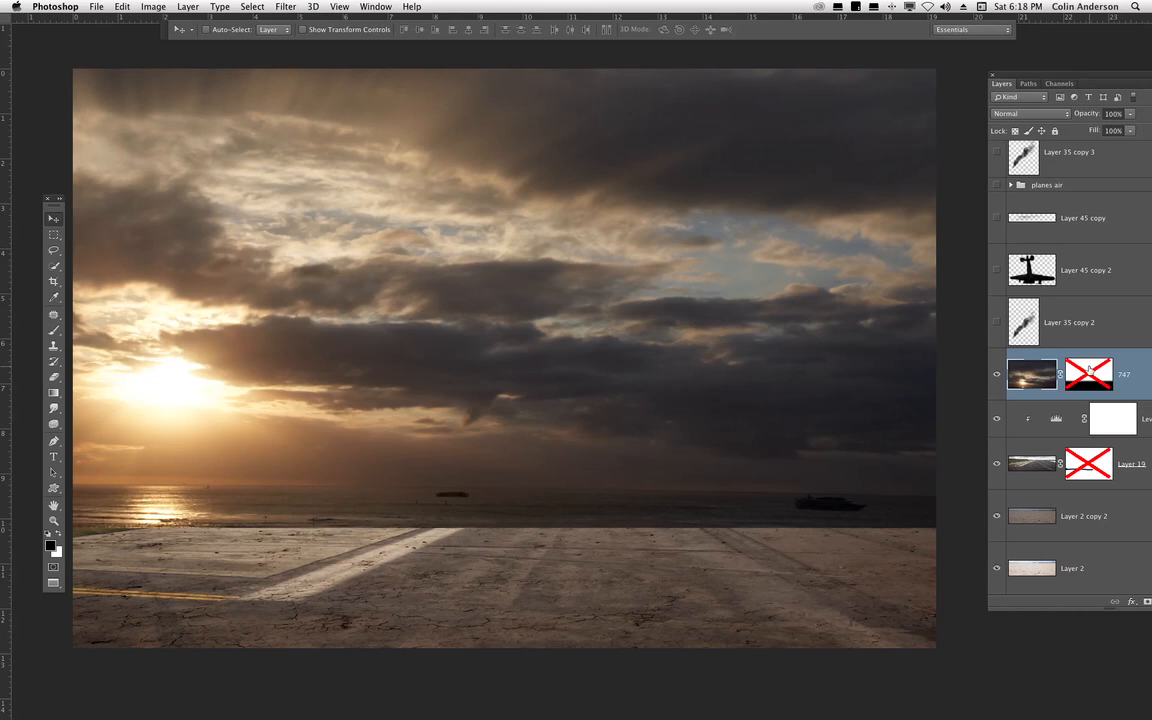
{"action": "left_click", "coordinate": [1068, 382], "text": "shift"}
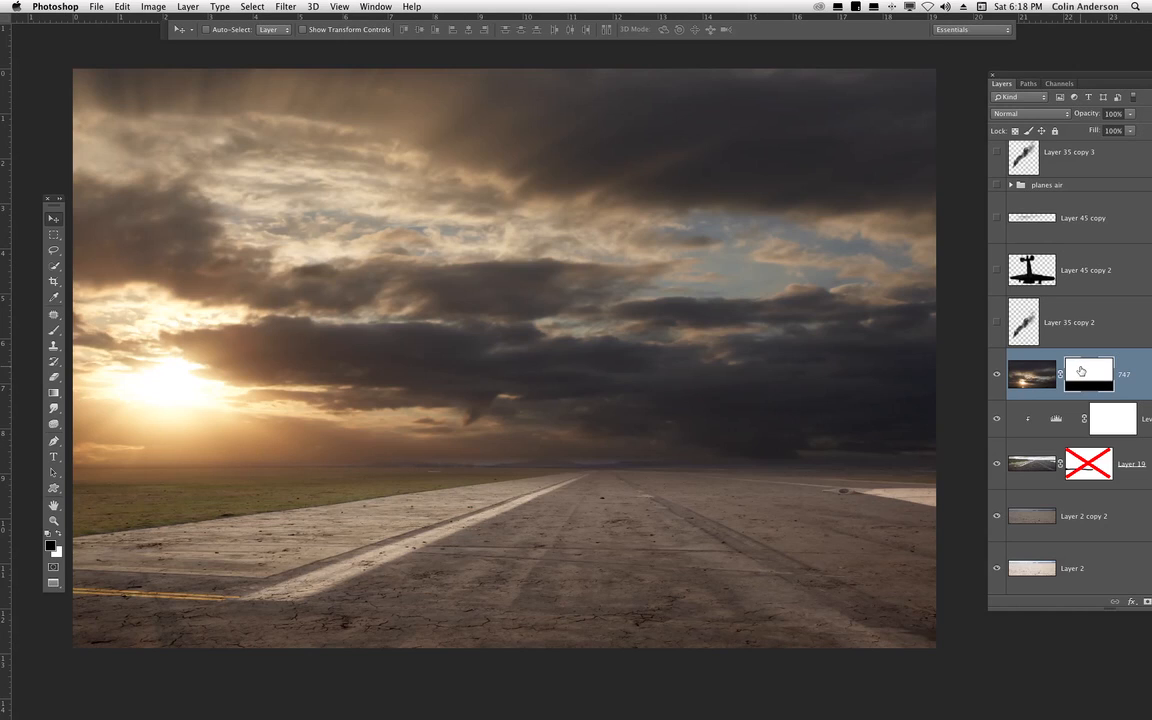
- With the 747 mask disabled, marquee-select everything below the sea horizon across the full image width and feather the selection by 15 pixels
{"action": "left_click", "coordinate": [1080, 371], "text": "shift"}
{"action": "left_click", "coordinate": [55, 235]}
{"action": "left_click_drag", "start_coordinate": [72, 487], "coordinate": [1081, 653]}
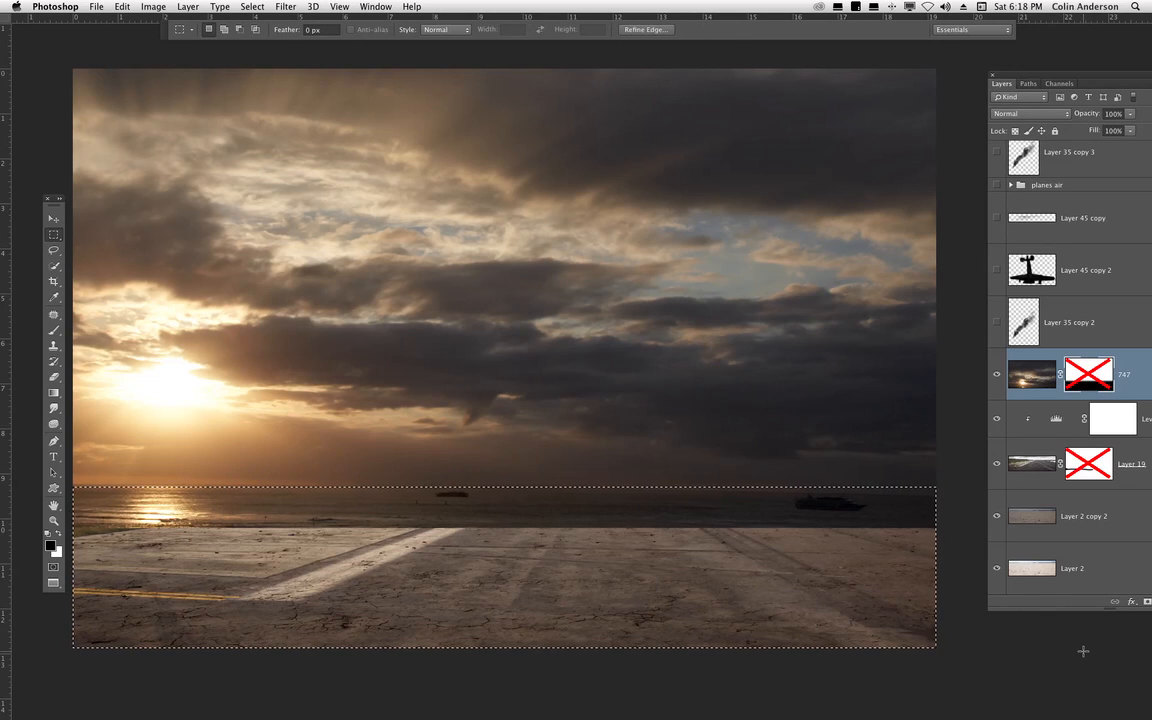
{"action": "key", "text": "shift+F6"}
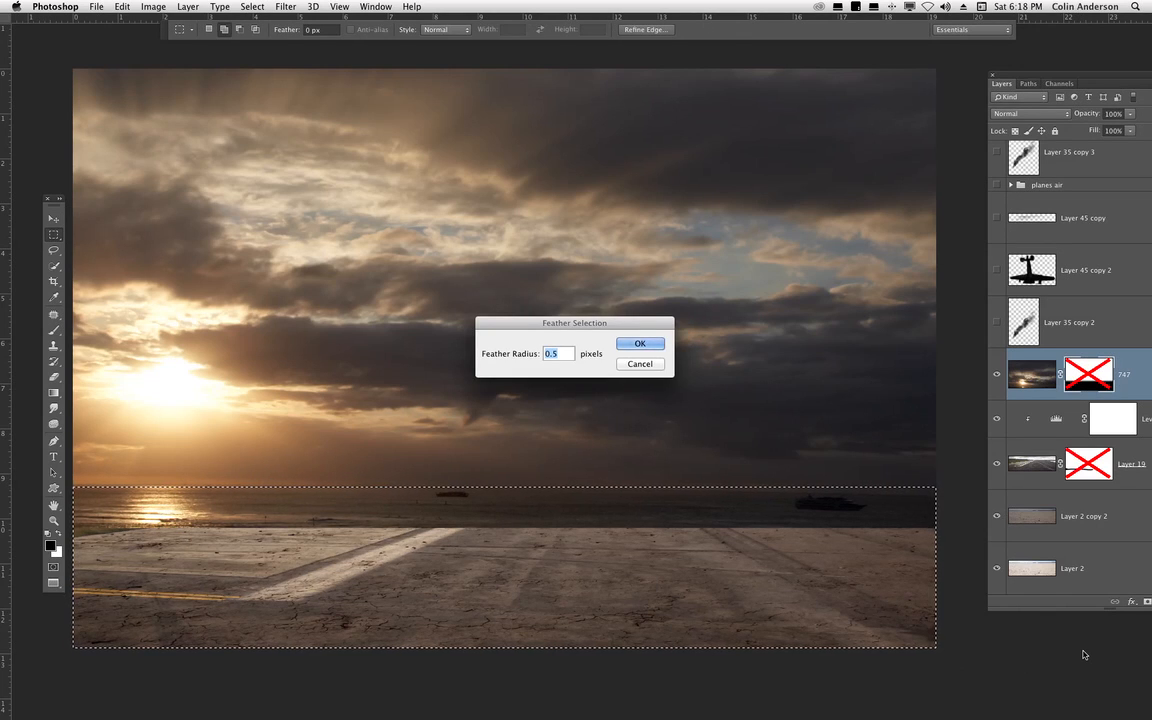
{"action": "type", "text": "15"}
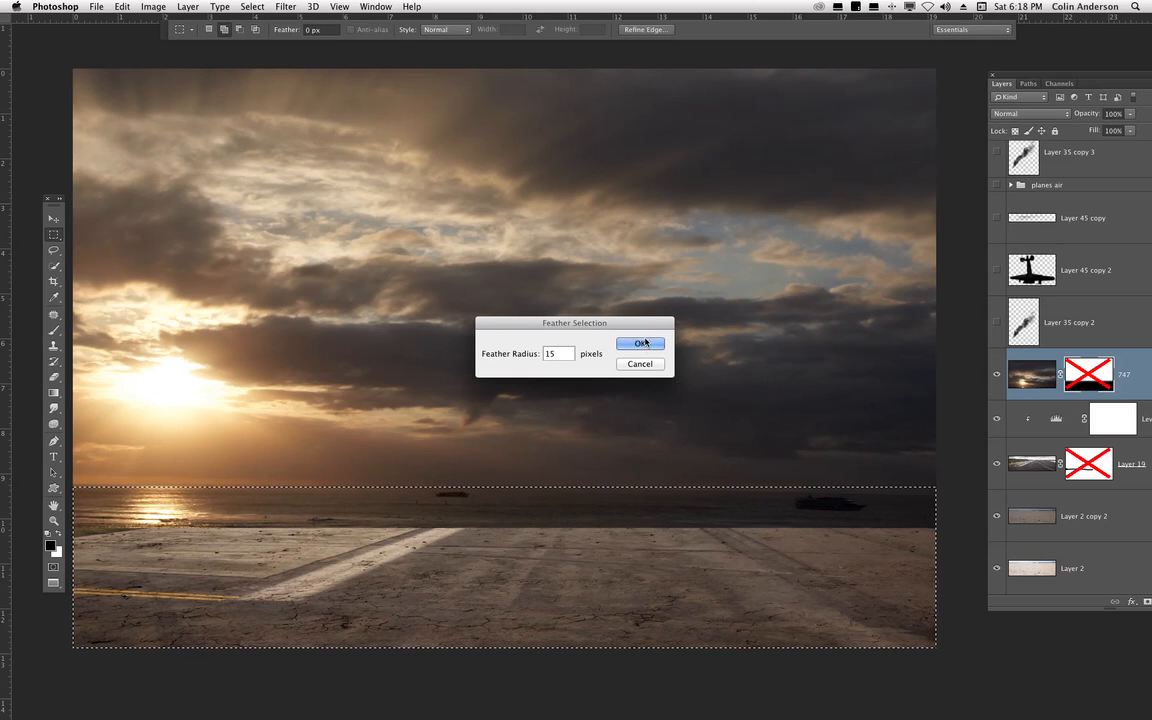
{"action": "left_click", "coordinate": [645, 345]}
{"action": "left_click", "coordinate": [1087, 376], "text": "shift"}
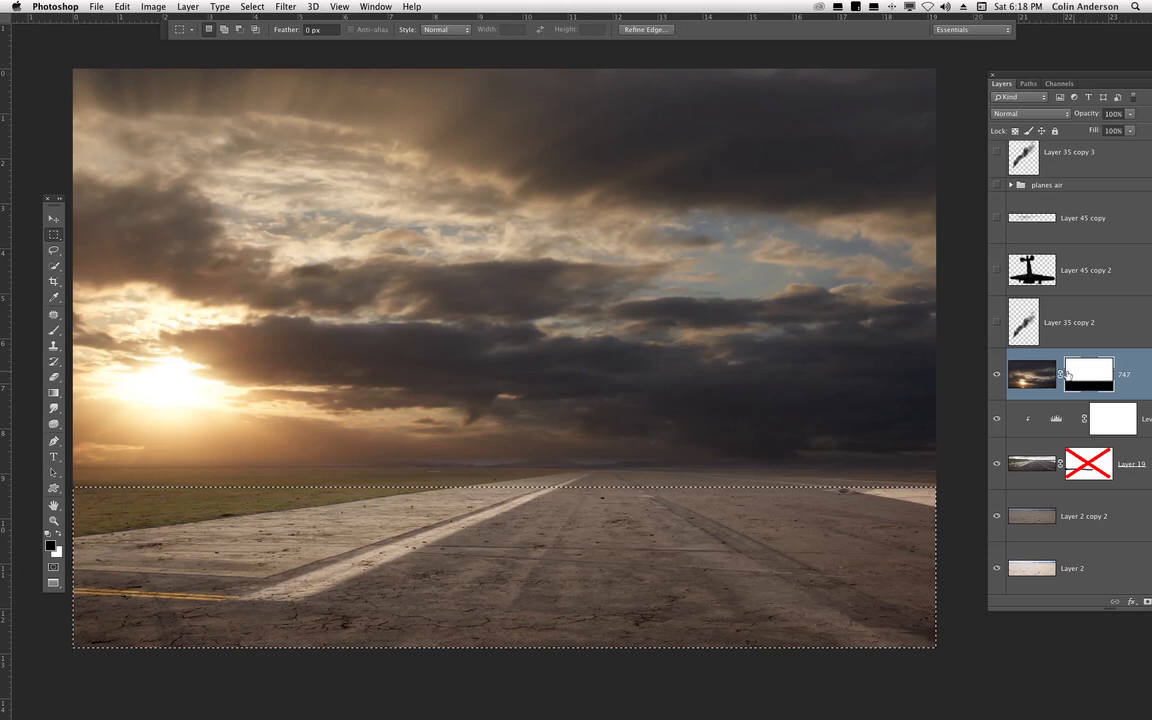
{"action": "left_click", "coordinate": [632, 411]}
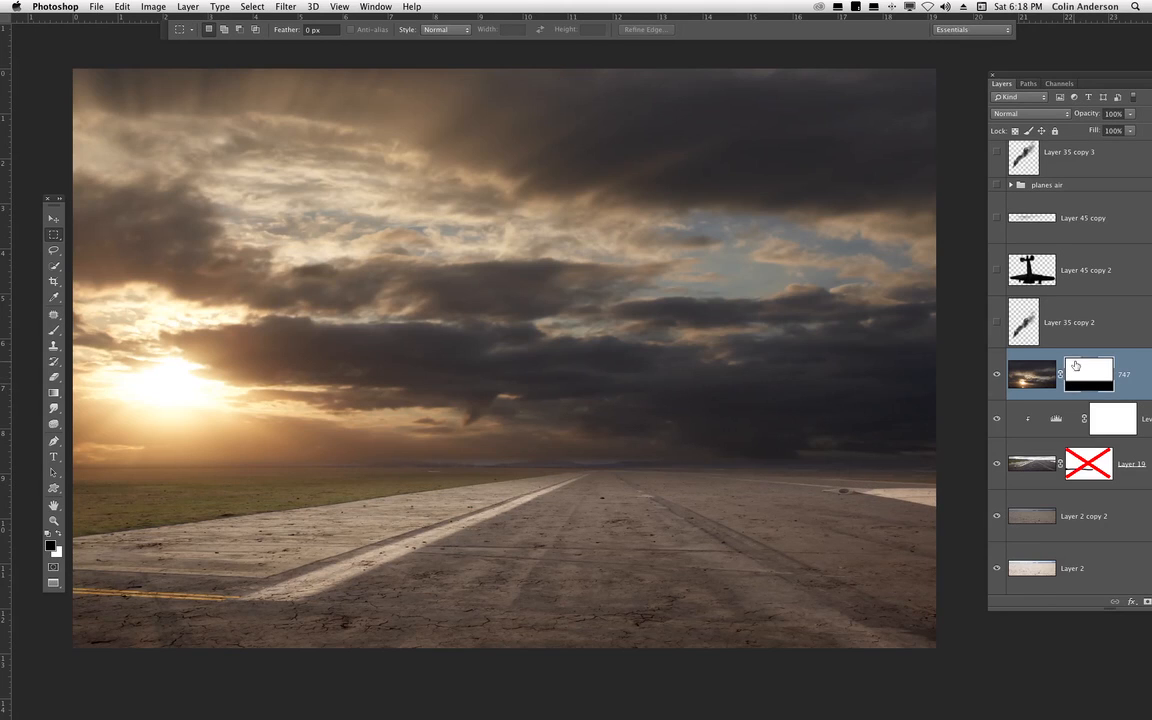
- Move the layer mask from the 747 sky layer onto Layer 35 copy 2
{"action": "left_click_drag", "start_coordinate": [1067, 377], "coordinate": [1085, 326]}
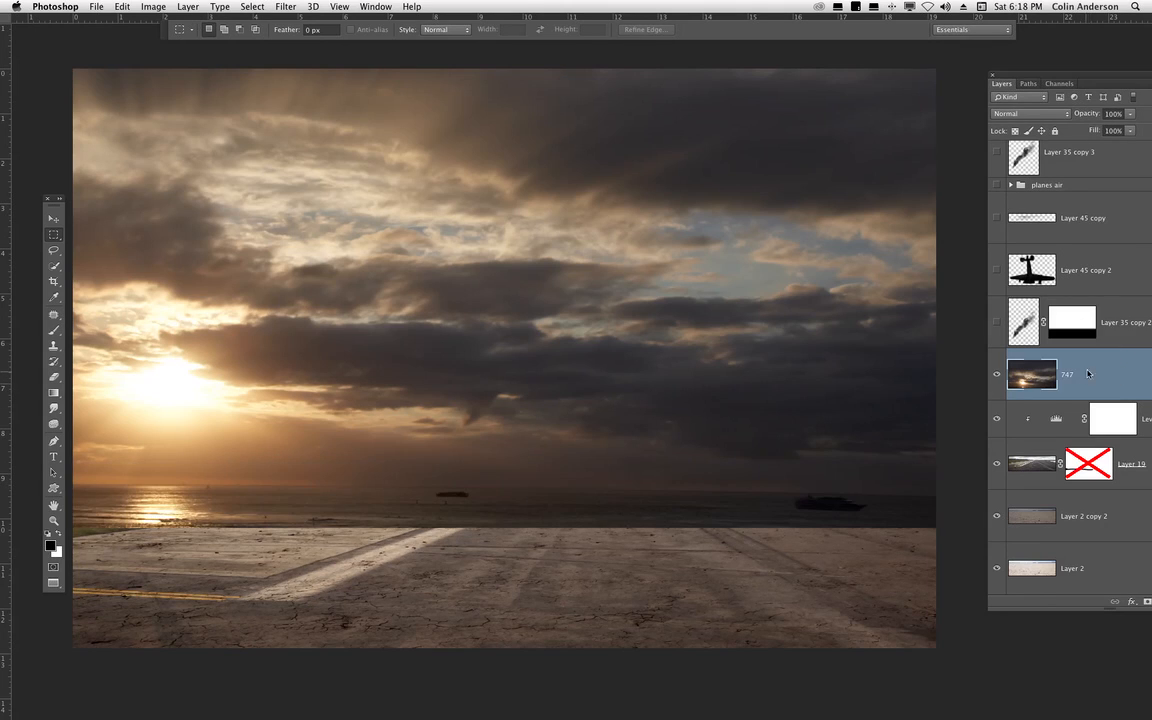
{"action": "double_click", "coordinate": [1088, 375]}
{"action": "left_click", "coordinate": [1088, 245]}
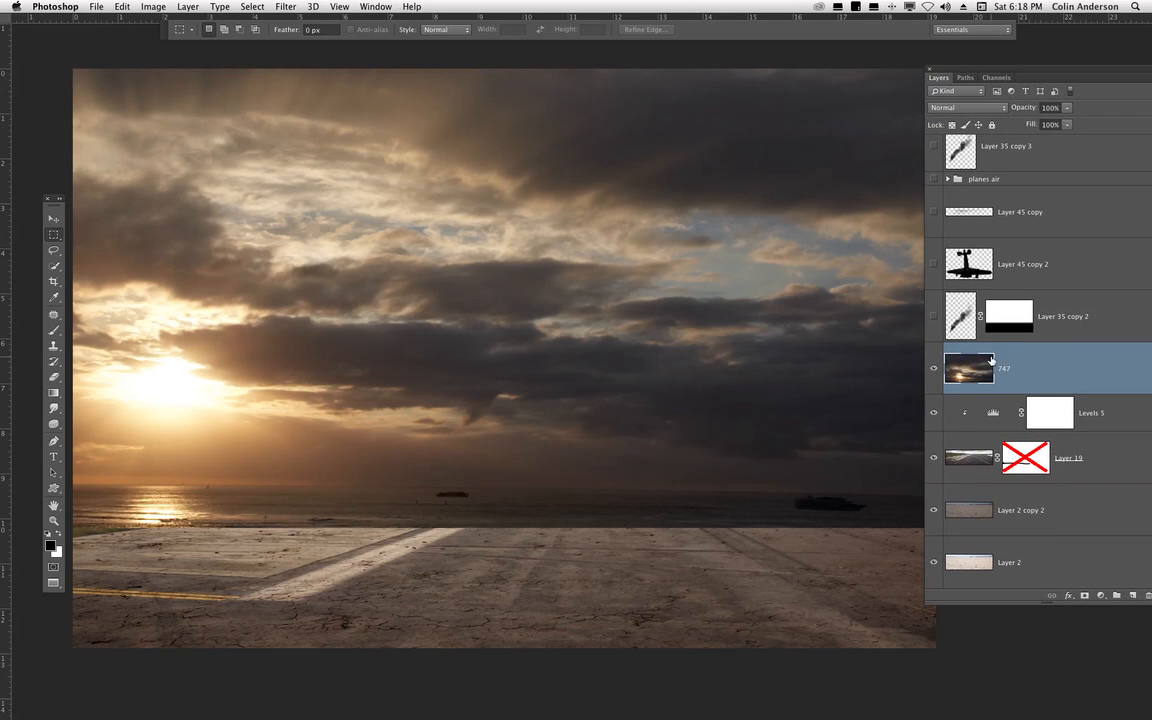
- Add a new blank layer mask to the 747 sky layer
{"action": "left_click_drag", "start_coordinate": [929, 73], "coordinate": [1010, 69]}
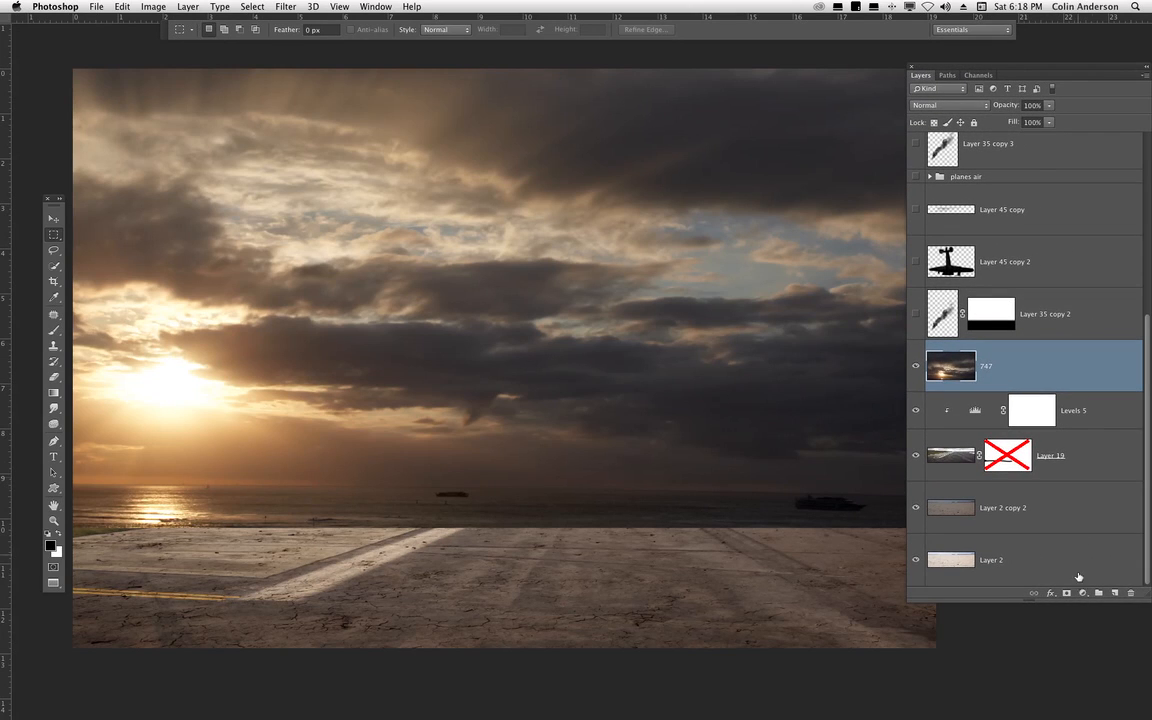
{"action": "left_click", "coordinate": [1066, 593]}
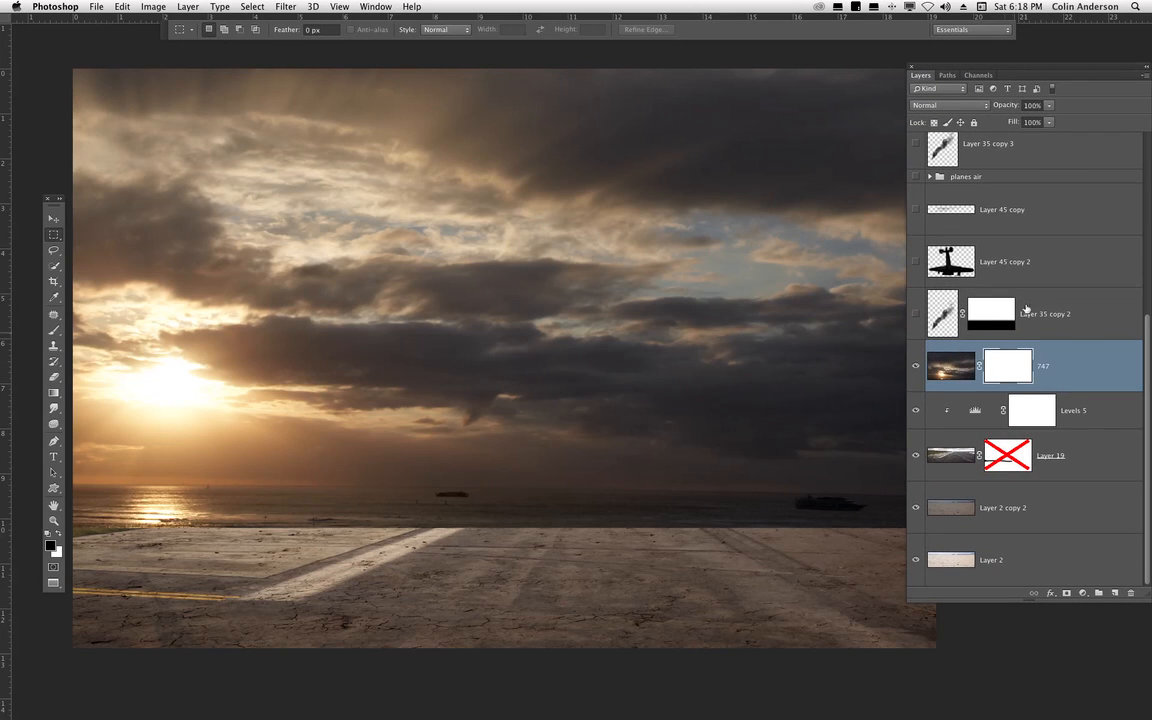
{"action": "left_click_drag", "start_coordinate": [1005, 74], "coordinate": [986, 75]}
- Marquee-select the area from just above the sea horizon to the bottom across the full image width, and feather it by 25 pixels
{"action": "key", "text": "space"}
{"action": "left_click_drag", "start_coordinate": [686, 539], "coordinate": [615, 536]}
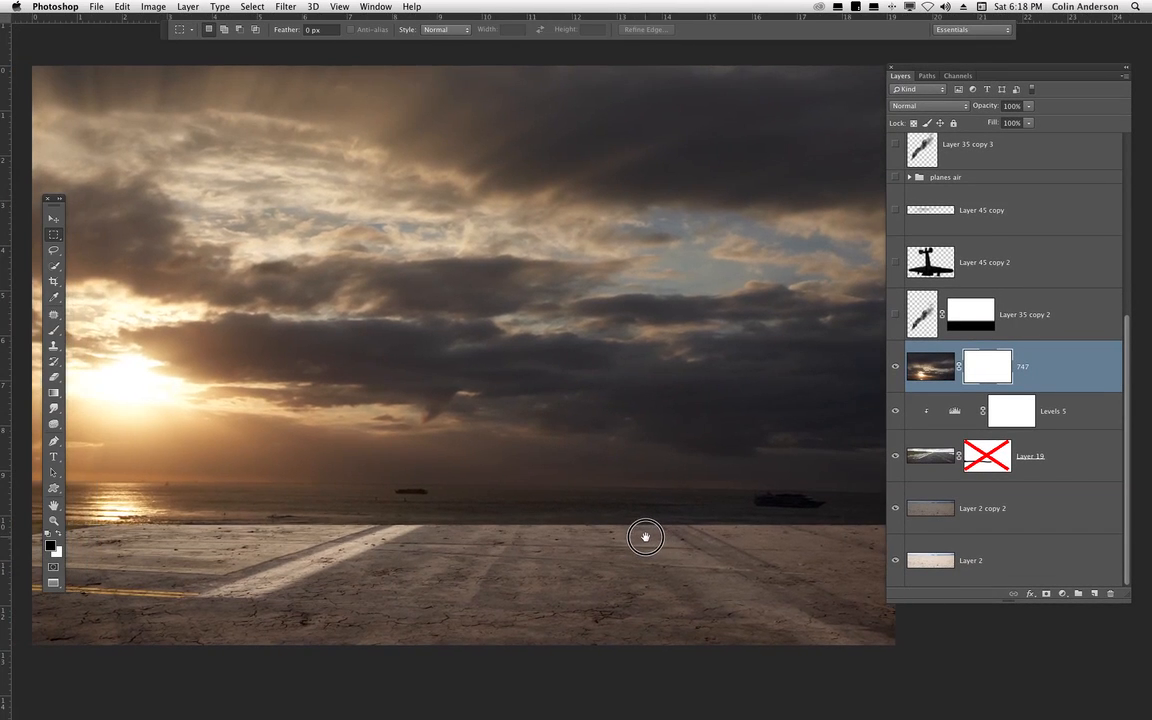
{"action": "left_click_drag", "start_coordinate": [643, 532], "coordinate": [681, 535]}
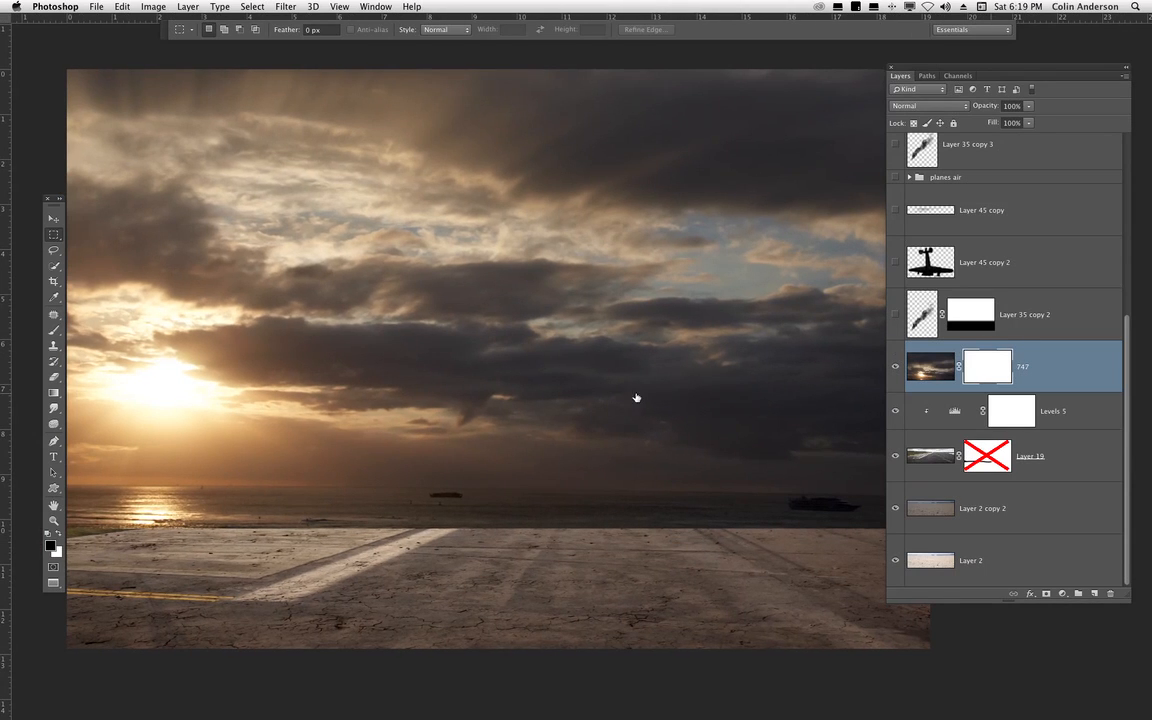
{"action": "left_click", "coordinate": [56, 253]}
{"action": "left_click_drag", "start_coordinate": [229, 484], "coordinate": [1036, 669]}
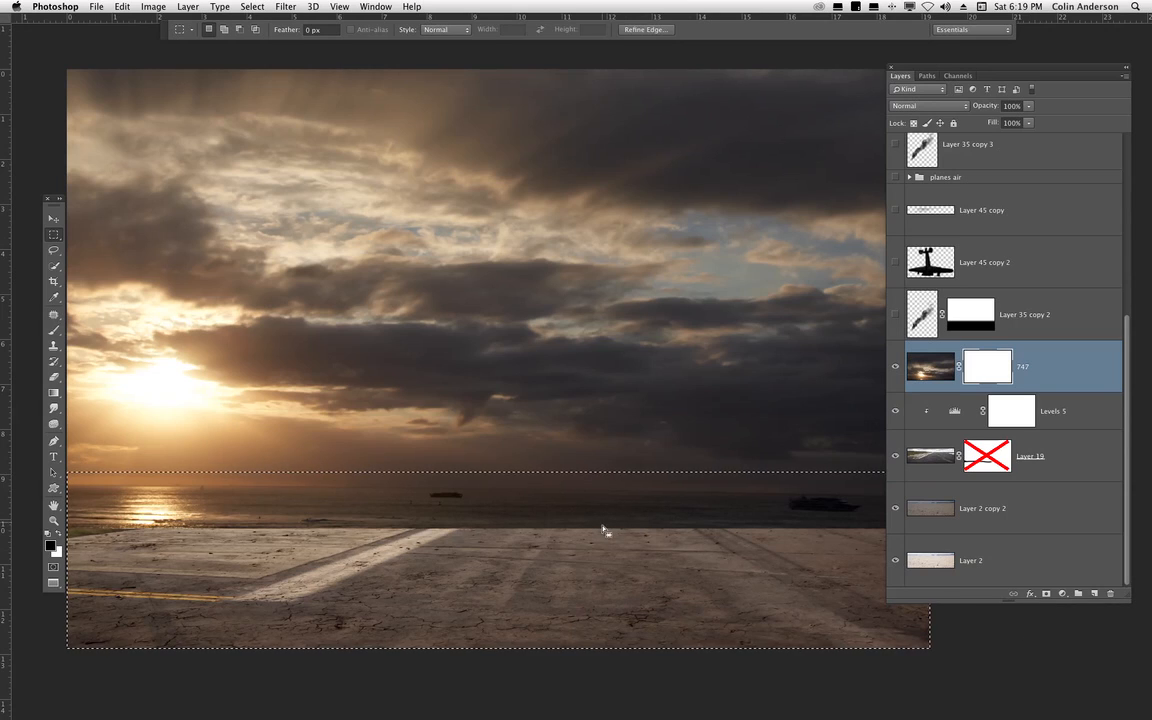
{"action": "left_click_drag", "start_coordinate": [607, 538], "coordinate": [606, 538]}
{"action": "left_click_drag", "start_coordinate": [975, 67], "coordinate": [1031, 67]}
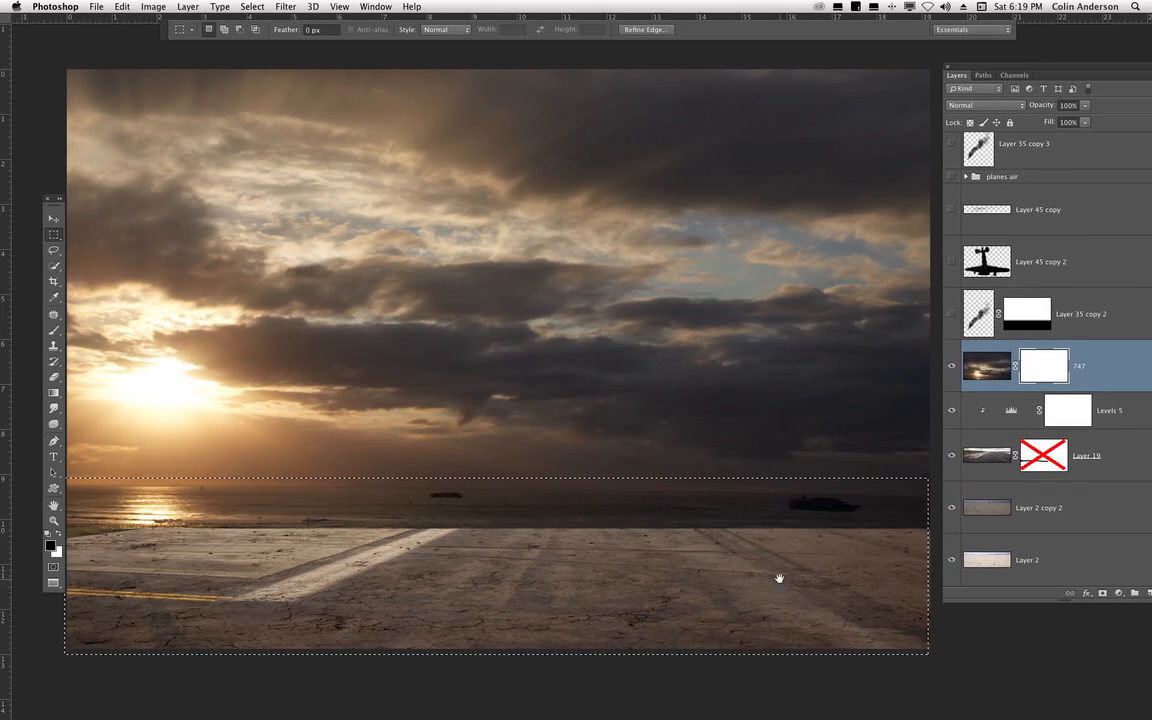
{"action": "left_click_drag", "start_coordinate": [754, 562], "coordinate": [770, 549]}
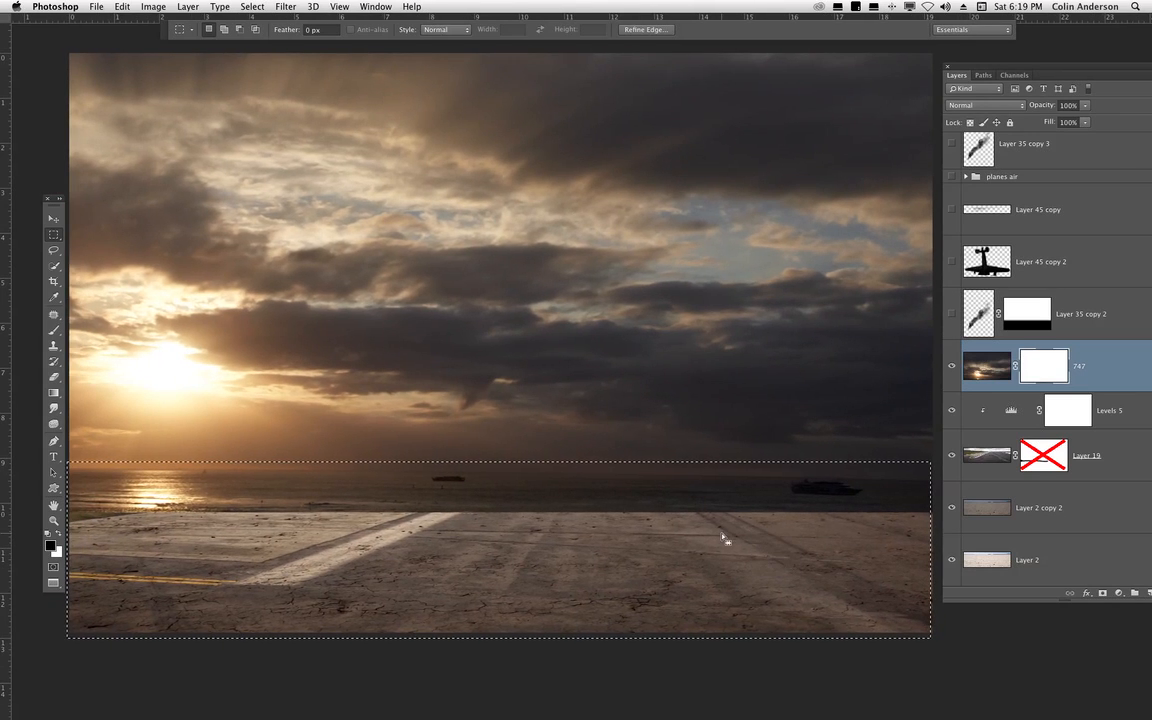
{"action": "key", "text": "shift+F6"}
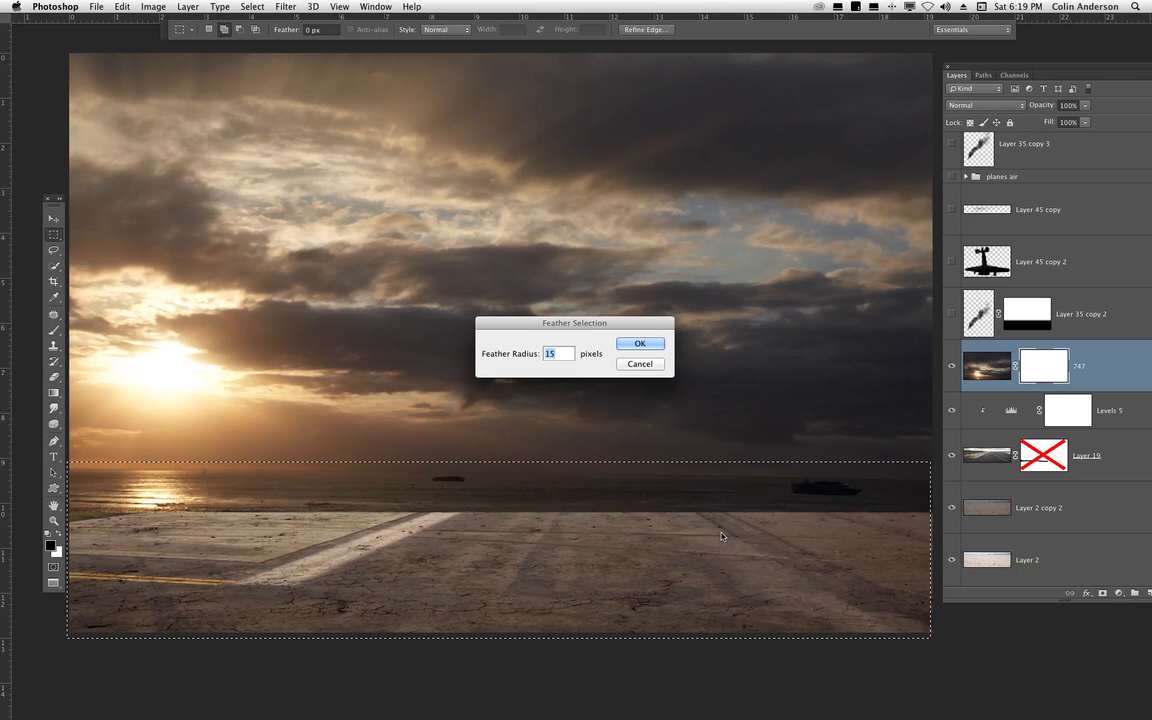
{"action": "type", "text": "20"}
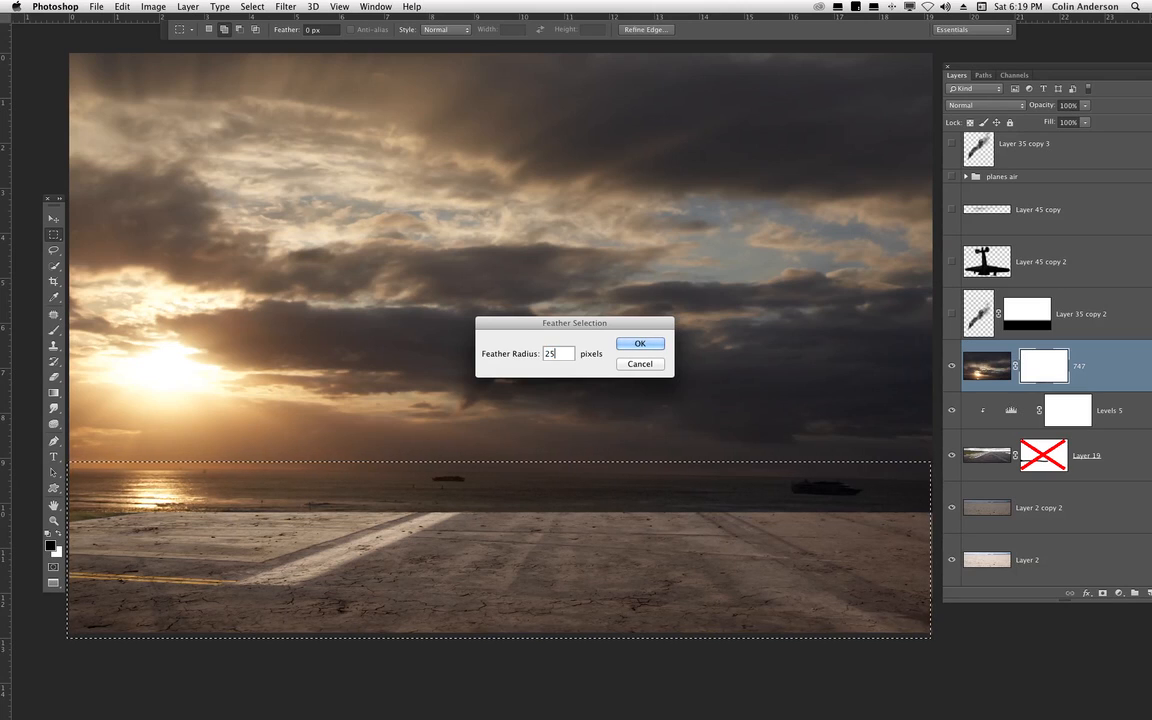
{"action": "key", "text": "Return"}
- Fill the feathered selection with black on the 747 layer mask and deselect
{"action": "left_click", "coordinate": [1037, 366]}
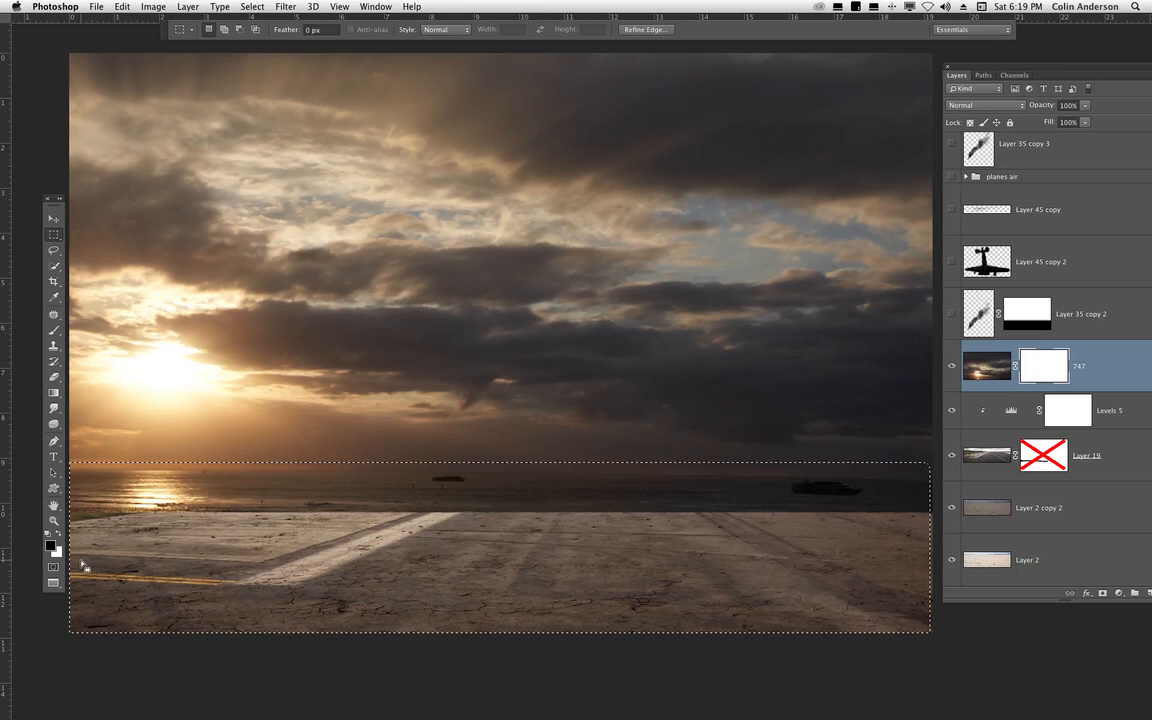
{"action": "key", "text": "alt+BackSpace"}
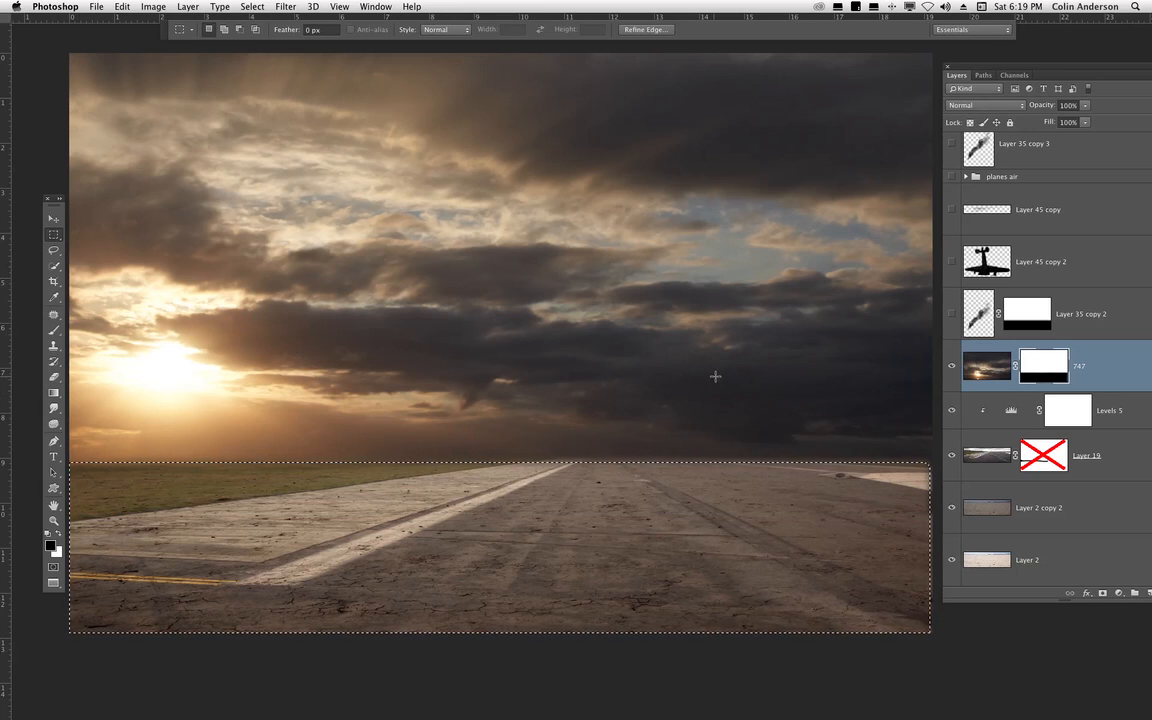
{"action": "key", "text": "super+d"}
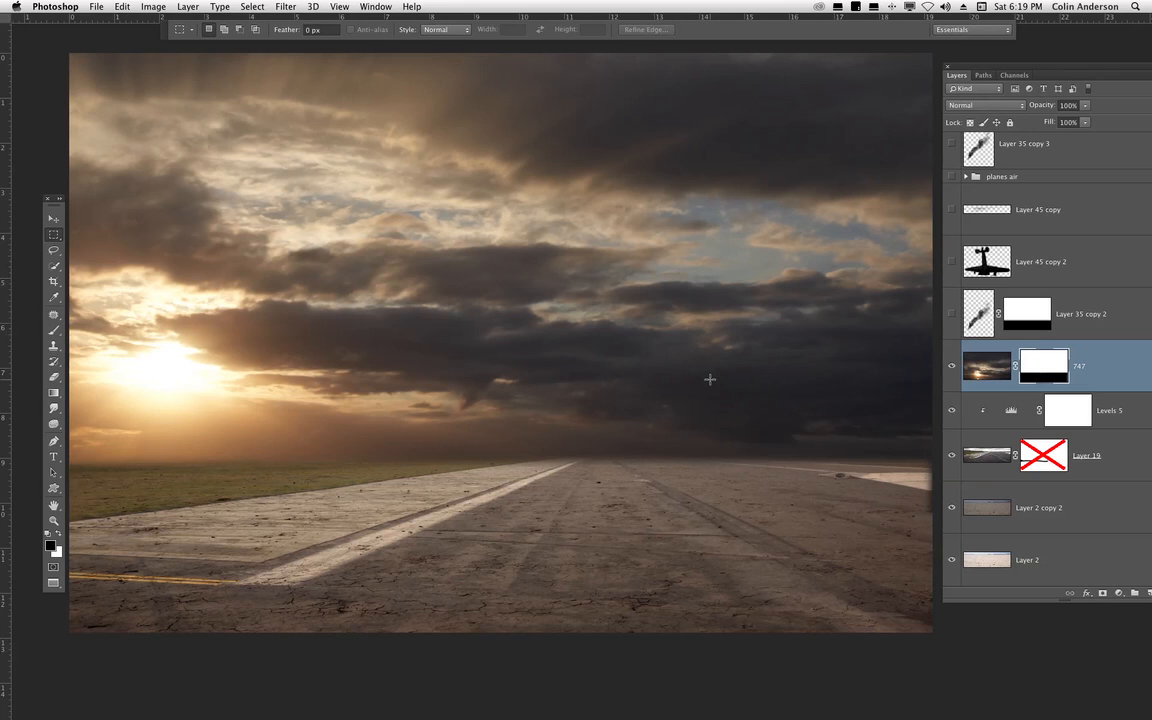
- Marquee-select the ground below the horizon again, feather the selection by 25 pixels and drop it
{"action": "left_click", "coordinate": [54, 218]}
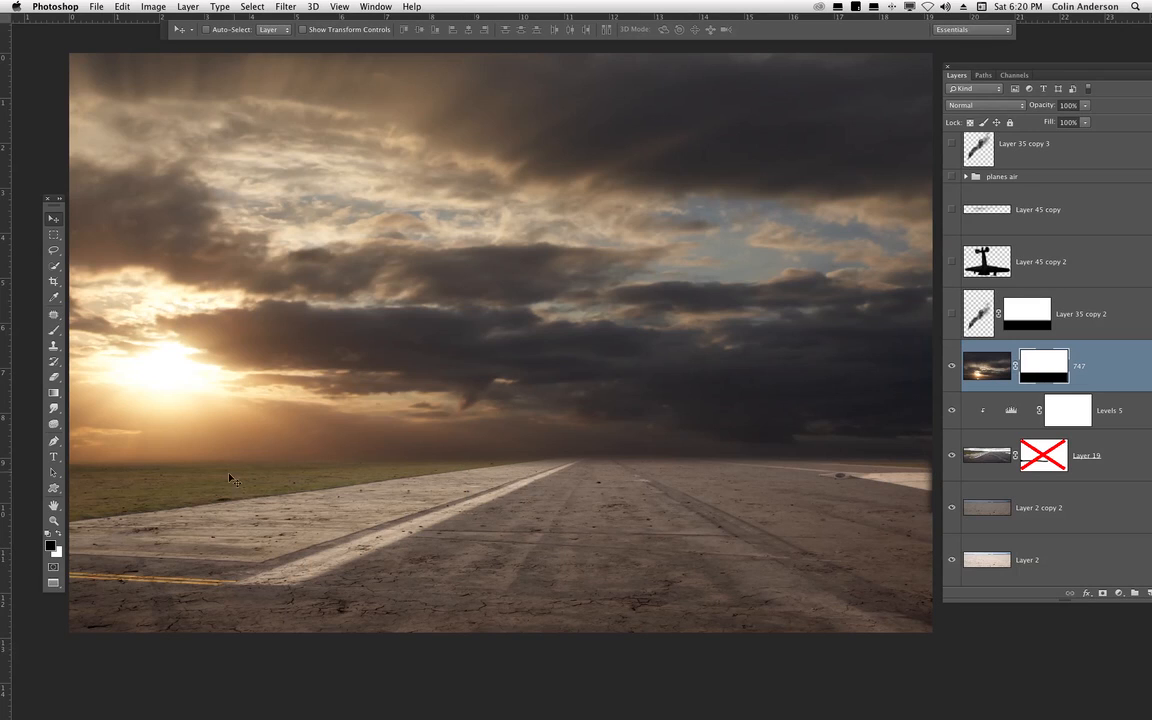
{"action": "left_click", "coordinate": [53, 236]}
{"action": "left_click_drag", "start_coordinate": [117, 433], "coordinate": [1150, 626]}
{"action": "key", "text": "shift+F6"}
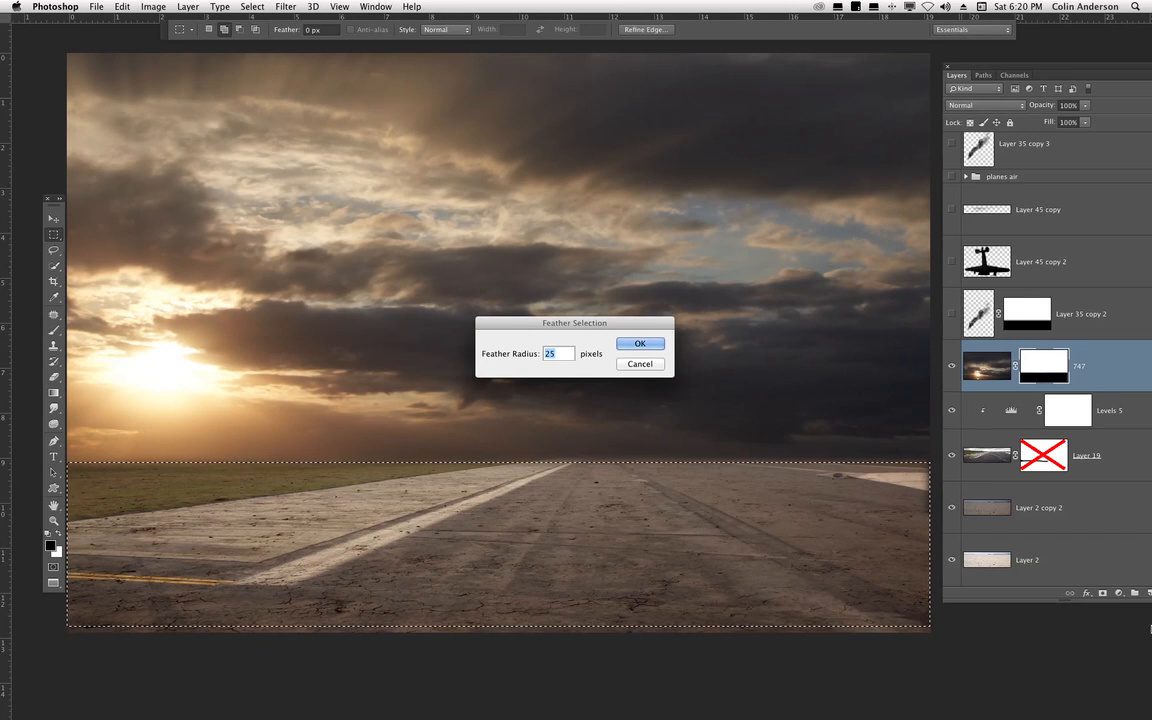
{"action": "left_click", "coordinate": [647, 344]}
{"action": "key", "text": "super+d"}
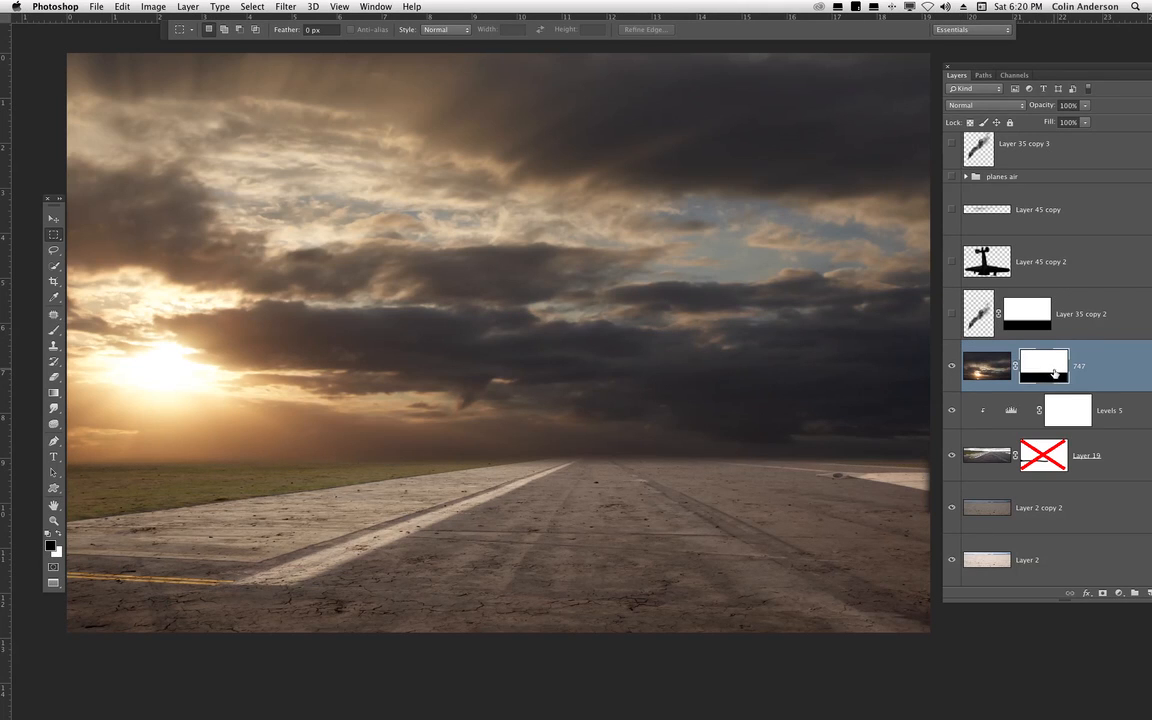
- Apply a Gaussian Blur to the 747 layer mask, comparing several strengths before settling on a radius of 48.7 pixels
{"action": "left_click", "coordinate": [285, 9]}
{"action": "mouse_move", "coordinate": [342, 149]}
{"action": "left_click", "coordinate": [470, 236]}
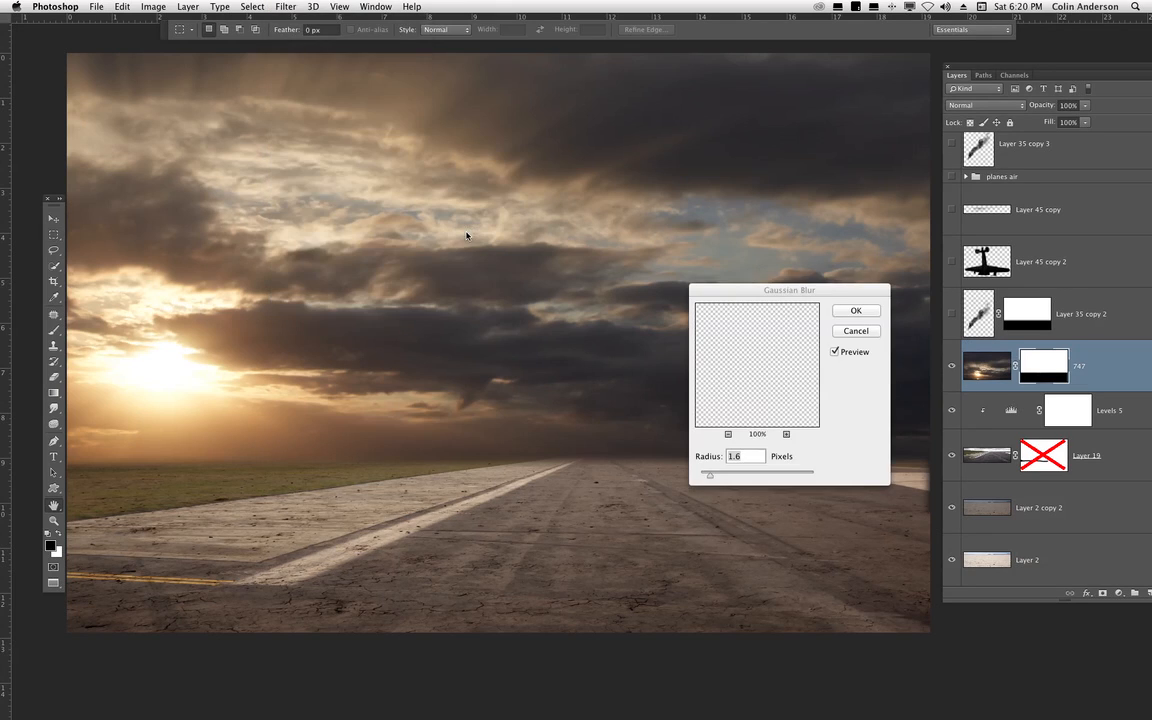
{"action": "left_click", "coordinate": [336, 416]}
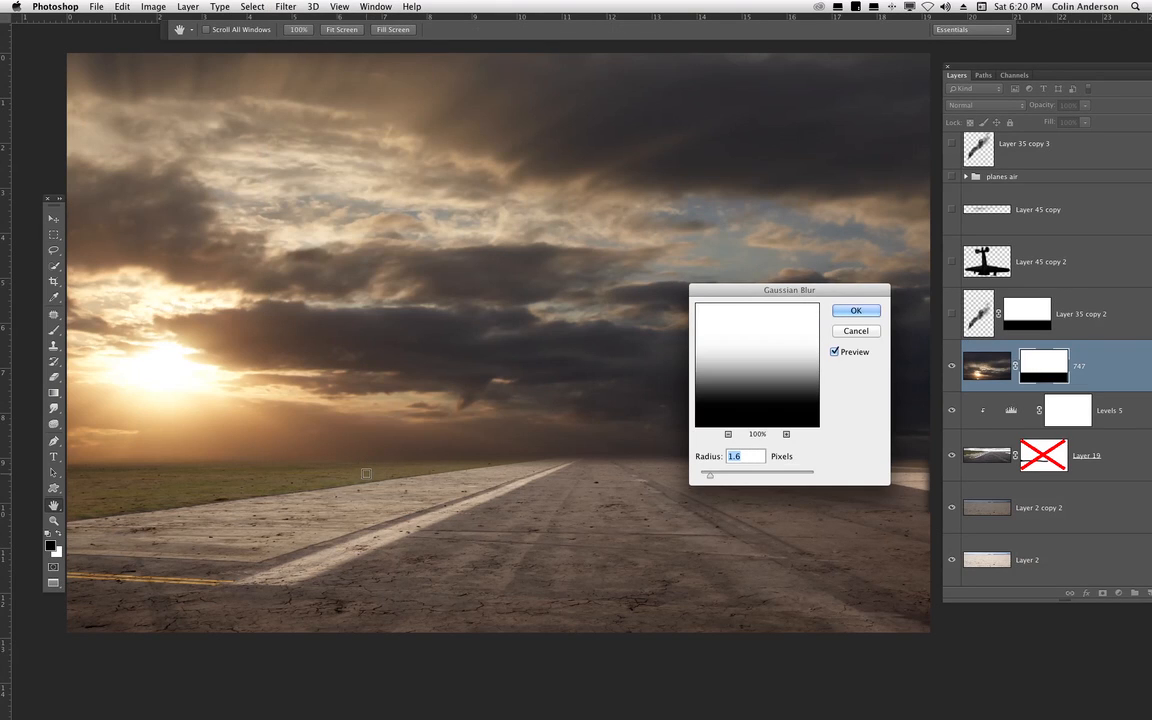
{"action": "left_click_drag", "start_coordinate": [710, 476], "coordinate": [760, 474]}
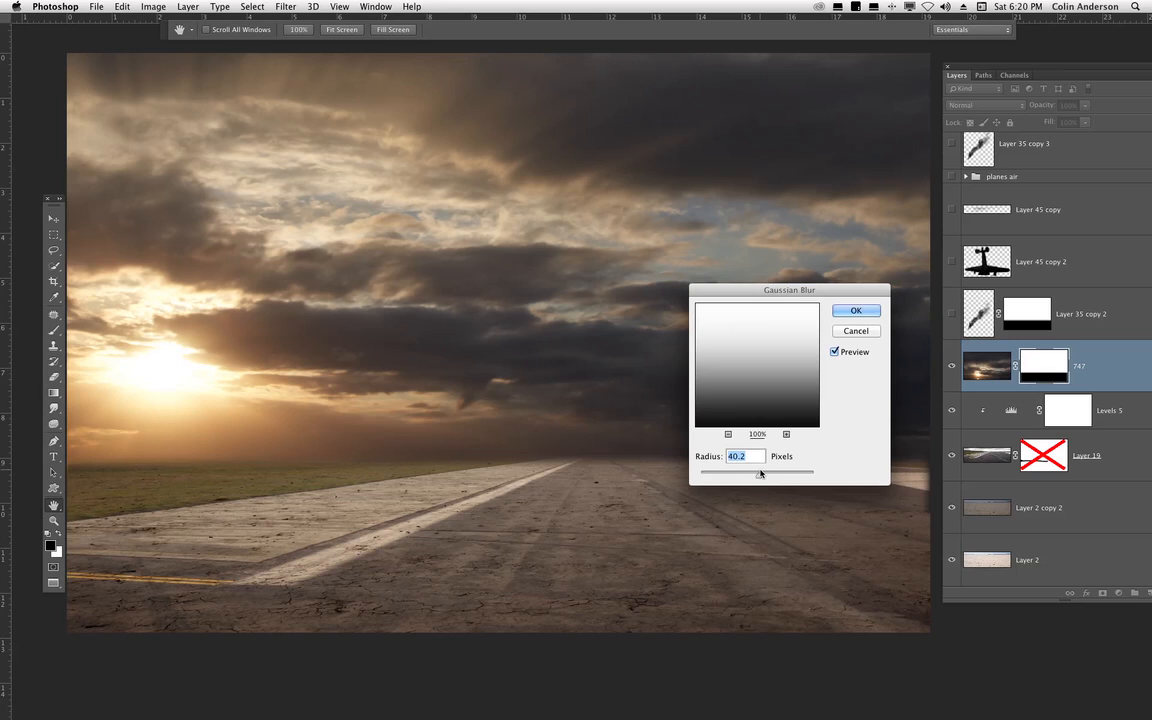
{"action": "left_click_drag", "start_coordinate": [835, 289], "coordinate": [963, 205]}
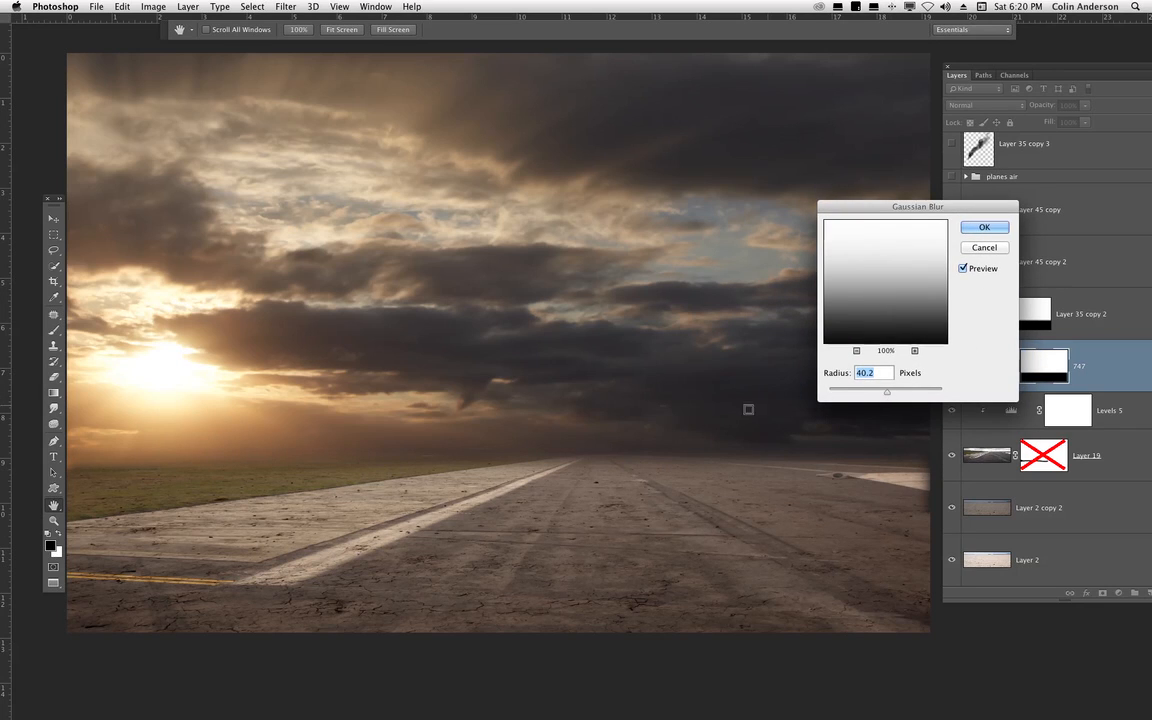
{"action": "left_click_drag", "start_coordinate": [887, 392], "coordinate": [897, 392]}
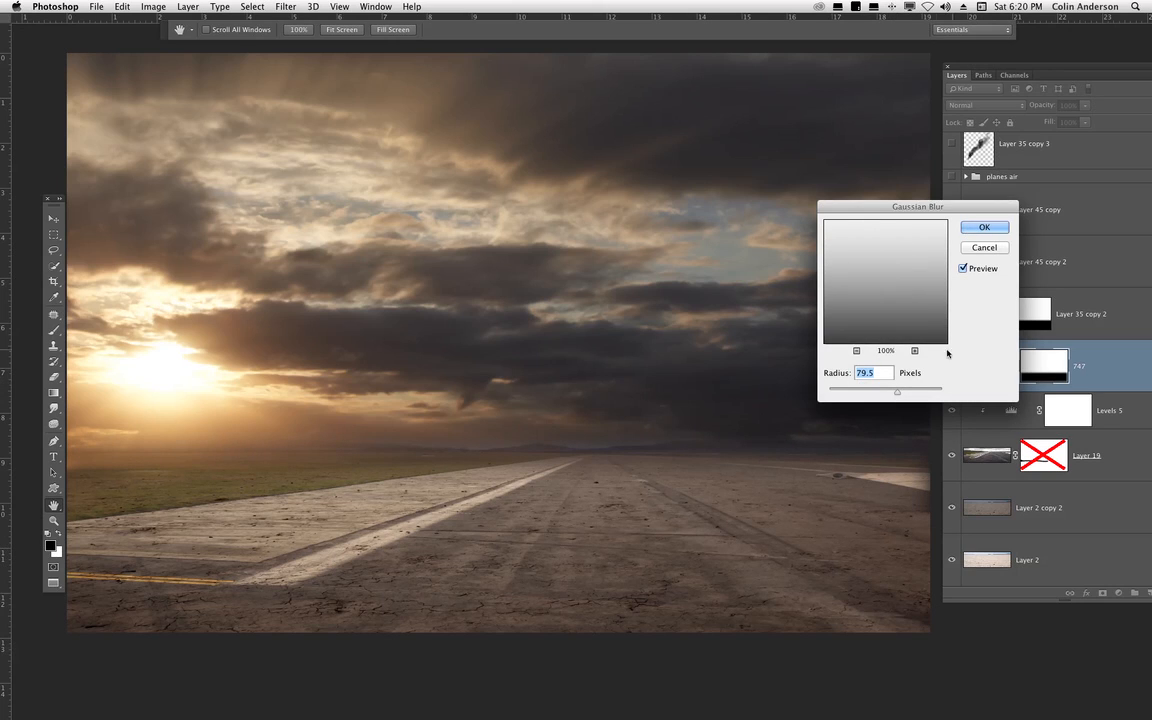
{"action": "left_click_drag", "start_coordinate": [896, 392], "coordinate": [893, 392]}
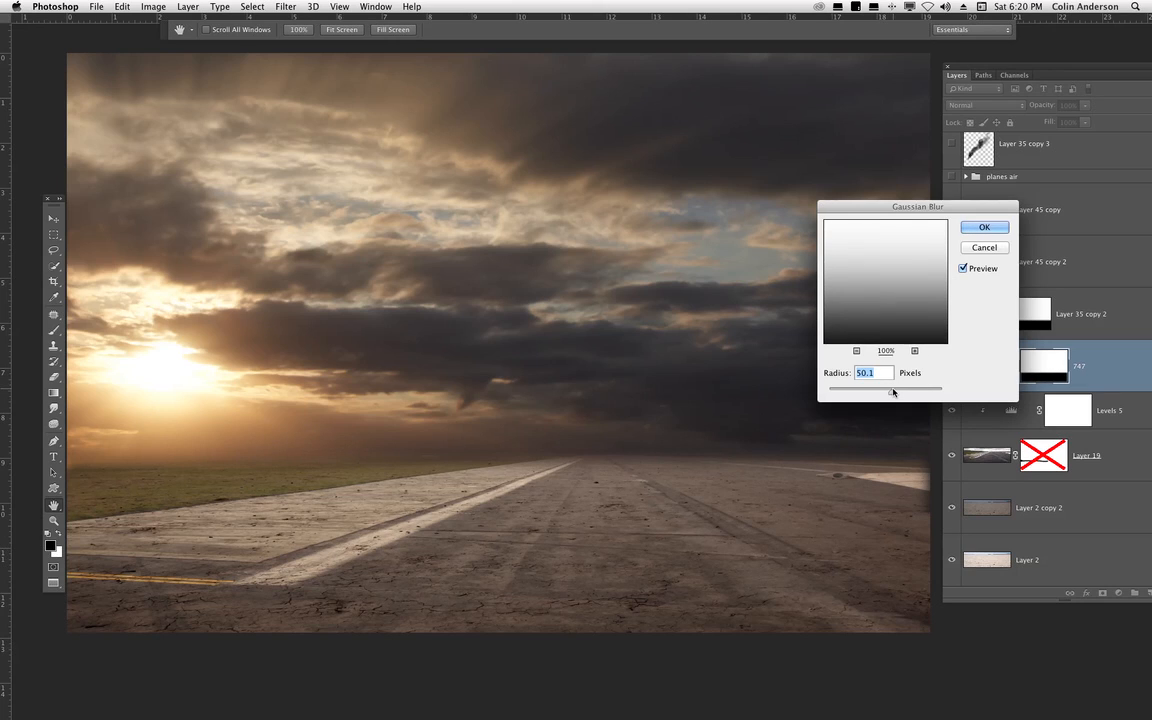
{"action": "left_click", "coordinate": [899, 392]}
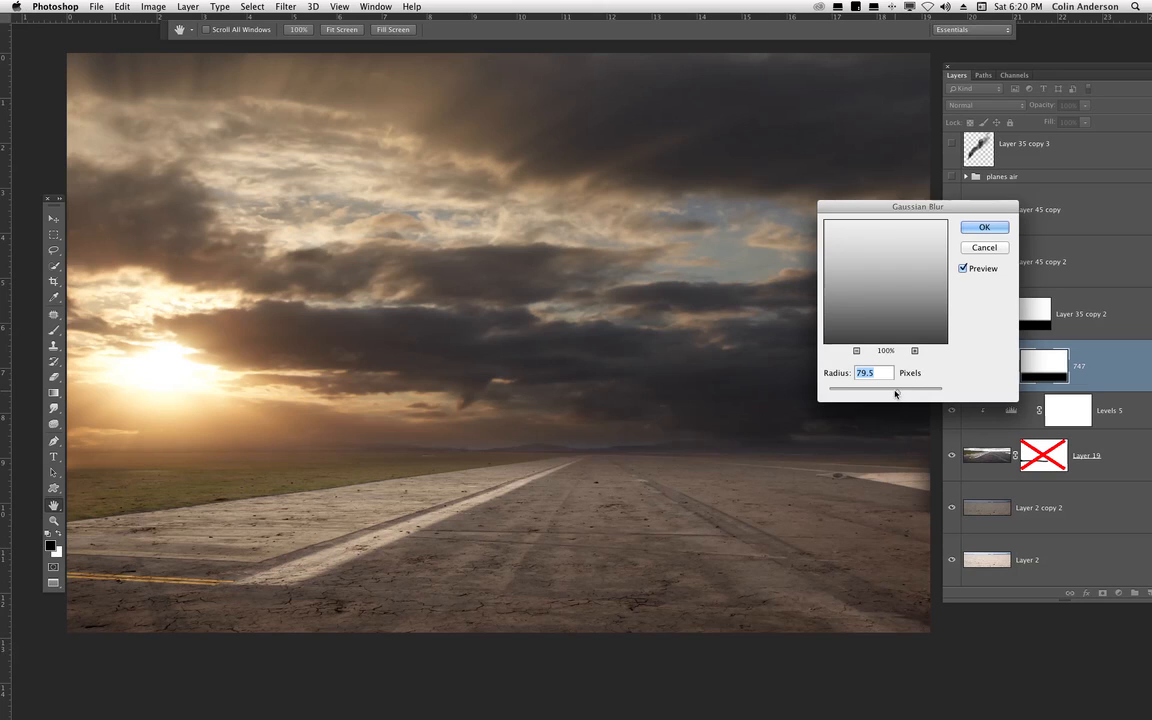
{"action": "left_click", "coordinate": [893, 392]}
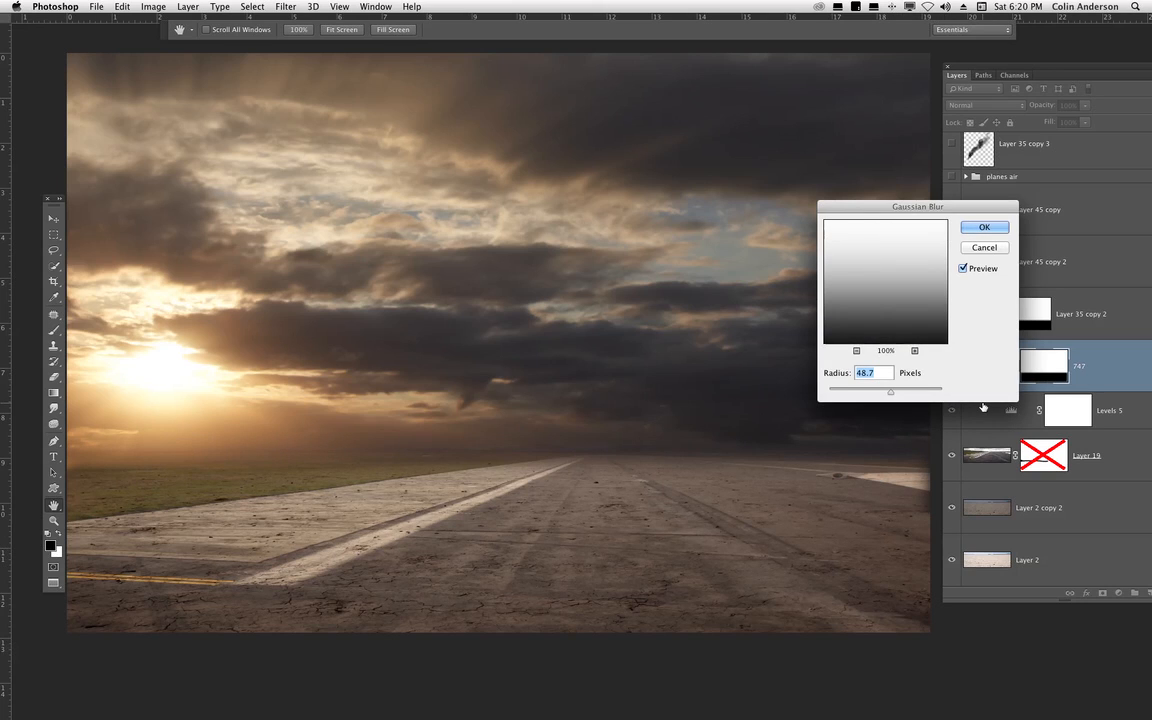
{"action": "left_click", "coordinate": [989, 226]}
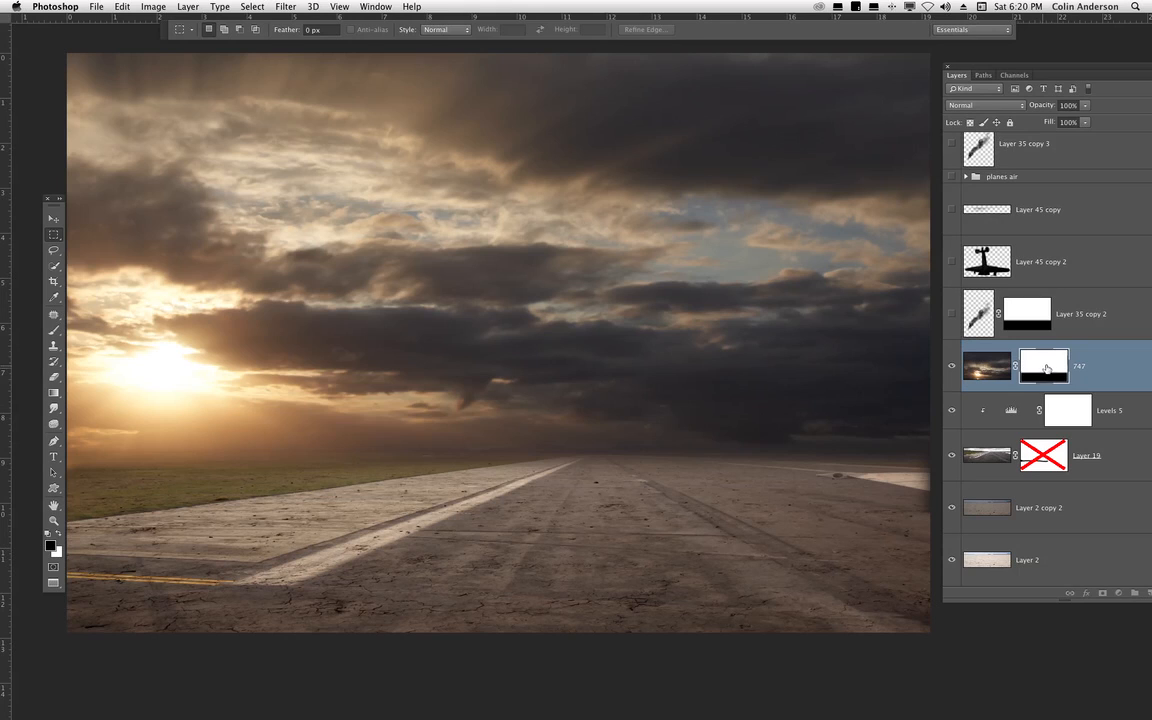
- Delete the layer mask from Layer 35 copy 2
{"action": "left_click", "coordinate": [1069, 308]}
{"action": "left_click_drag", "start_coordinate": [1019, 64], "coordinate": [947, 66]}
{"action": "left_click_drag", "start_coordinate": [955, 314], "coordinate": [1090, 590]}
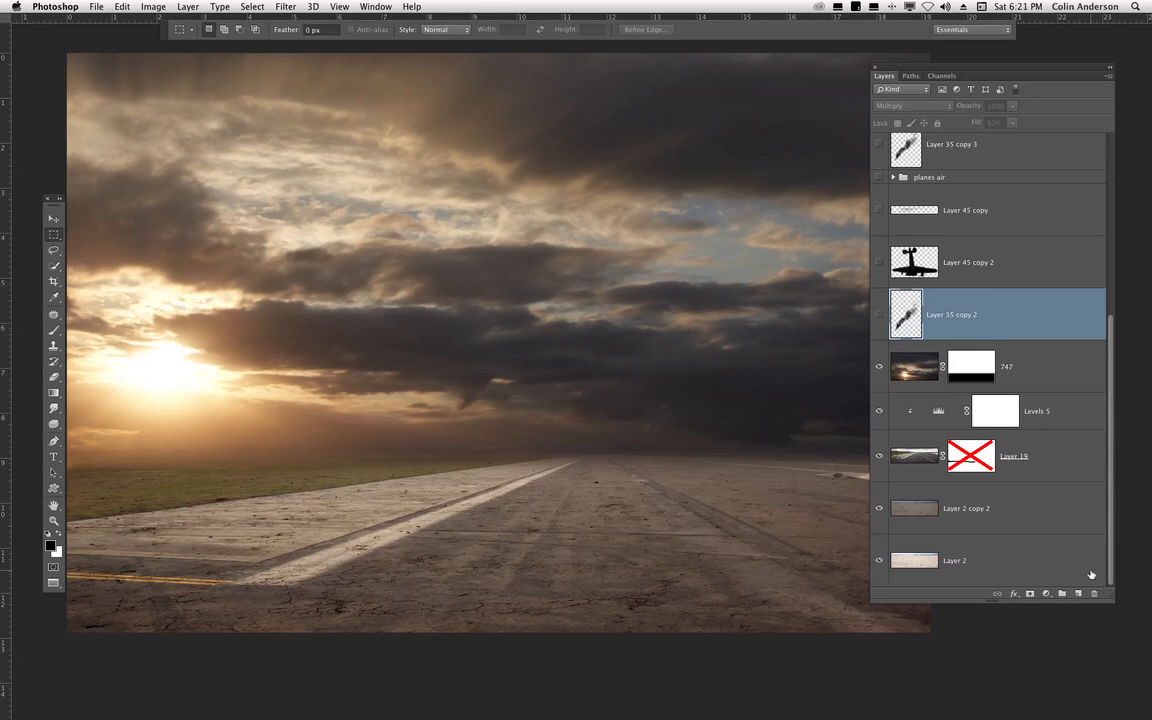
{"action": "left_click_drag", "start_coordinate": [965, 64], "coordinate": [1012, 60]}
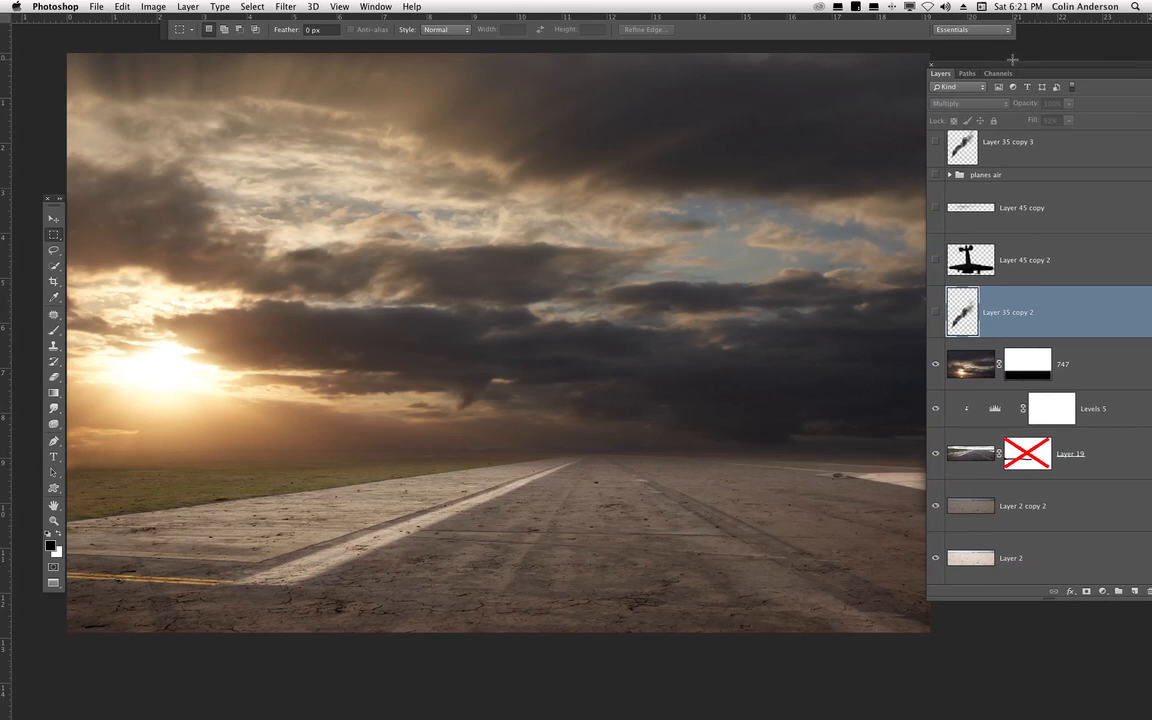
- Show the Layer 35 copy 2 smoke, Layer 45 copy 2 plane and Layer 45 copy layers, plus the planes air group
{"action": "left_click", "coordinate": [936, 314]}
{"action": "left_click", "coordinate": [53, 218]}
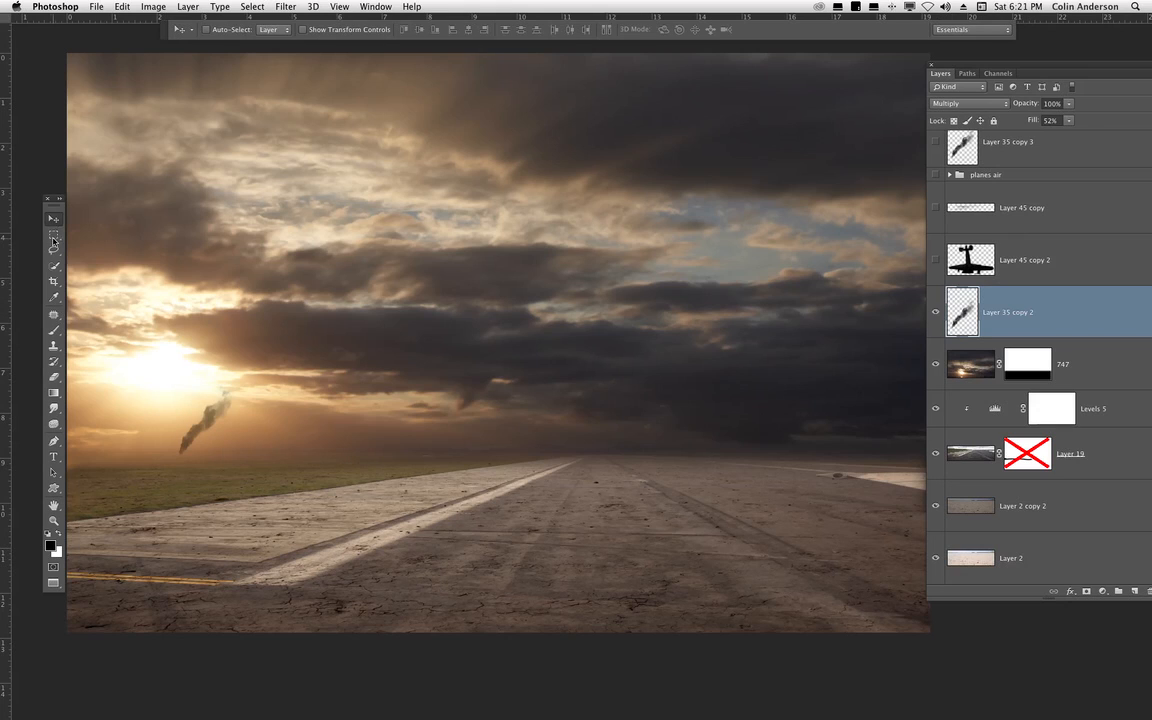
{"action": "left_click_drag", "start_coordinate": [998, 65], "coordinate": [962, 72]}
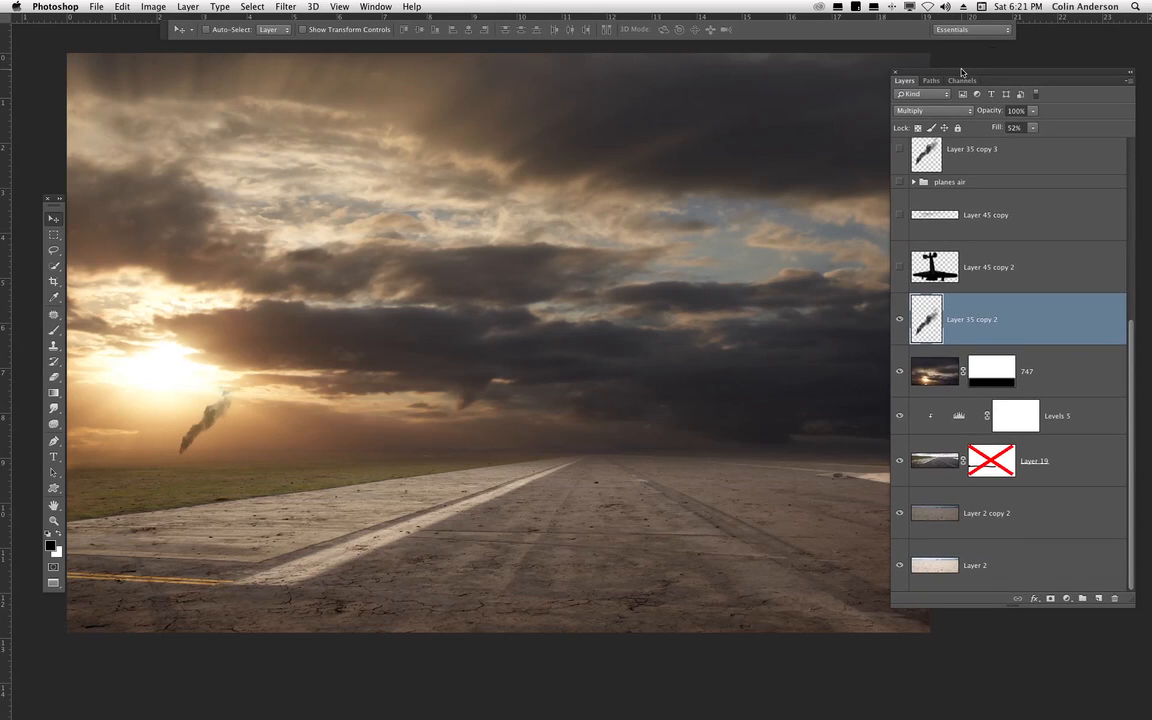
{"action": "left_click", "coordinate": [900, 267]}
{"action": "left_click", "coordinate": [902, 212]}
{"action": "left_click_drag", "start_coordinate": [1132, 335], "coordinate": [1134, 291]}
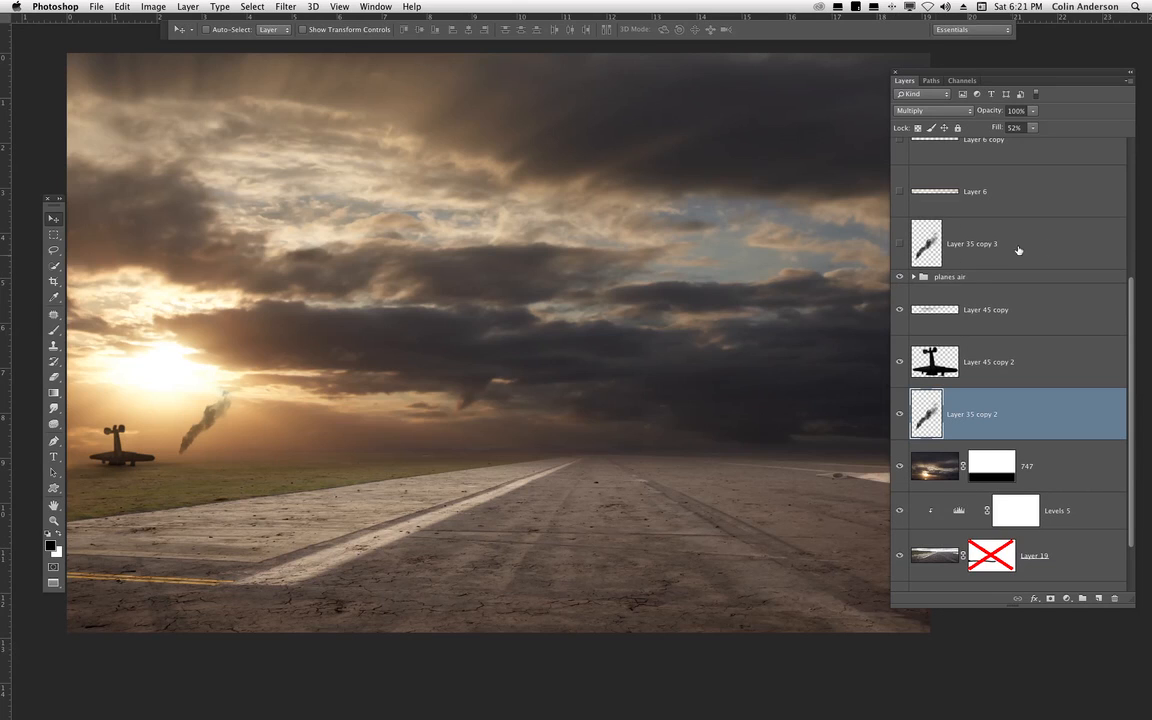
- Show all four Layer 40 planes inside the planes air group, and collapse and select the group
{"action": "left_click", "coordinate": [912, 277]}
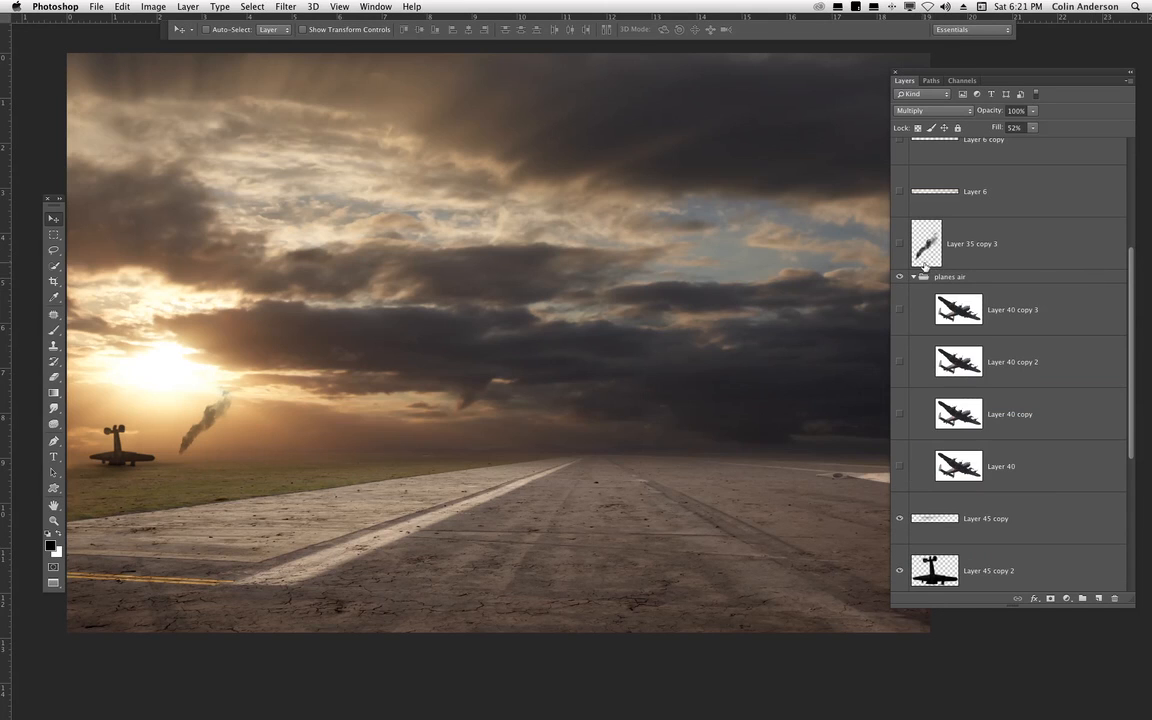
{"action": "left_click_drag", "start_coordinate": [906, 337], "coordinate": [927, 282]}
{"action": "left_click", "coordinate": [913, 276]}
{"action": "left_click", "coordinate": [945, 276]}
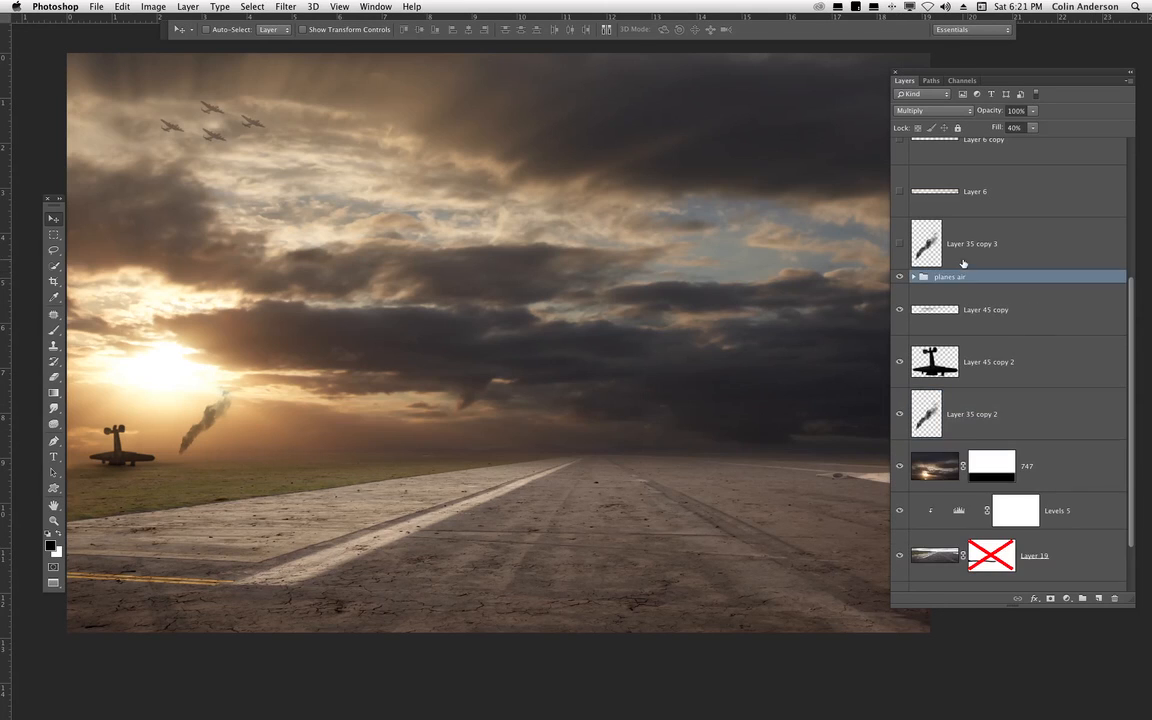
{"action": "mouse_move", "coordinate": [527, 442]}
{"action": "left_mouse_down"}
{"action": "mouse_move", "coordinate": [603, 476]}
{"action": "mouse_move", "coordinate": [523, 446]}
{"action": "left_mouse_up"}
- Show the second smoke plume on Layer 35 copy 3, and preview Layer 6 and Layer 6 copy, leaving both hidden
{"action": "left_click", "coordinate": [899, 243]}
{"action": "left_click_drag", "start_coordinate": [1124, 270], "coordinate": [1124, 239]}
{"action": "left_click", "coordinate": [901, 244]}
{"action": "left_click", "coordinate": [900, 244]}
{"action": "left_click", "coordinate": [899, 191]}
{"action": "left_click", "coordinate": [899, 191]}
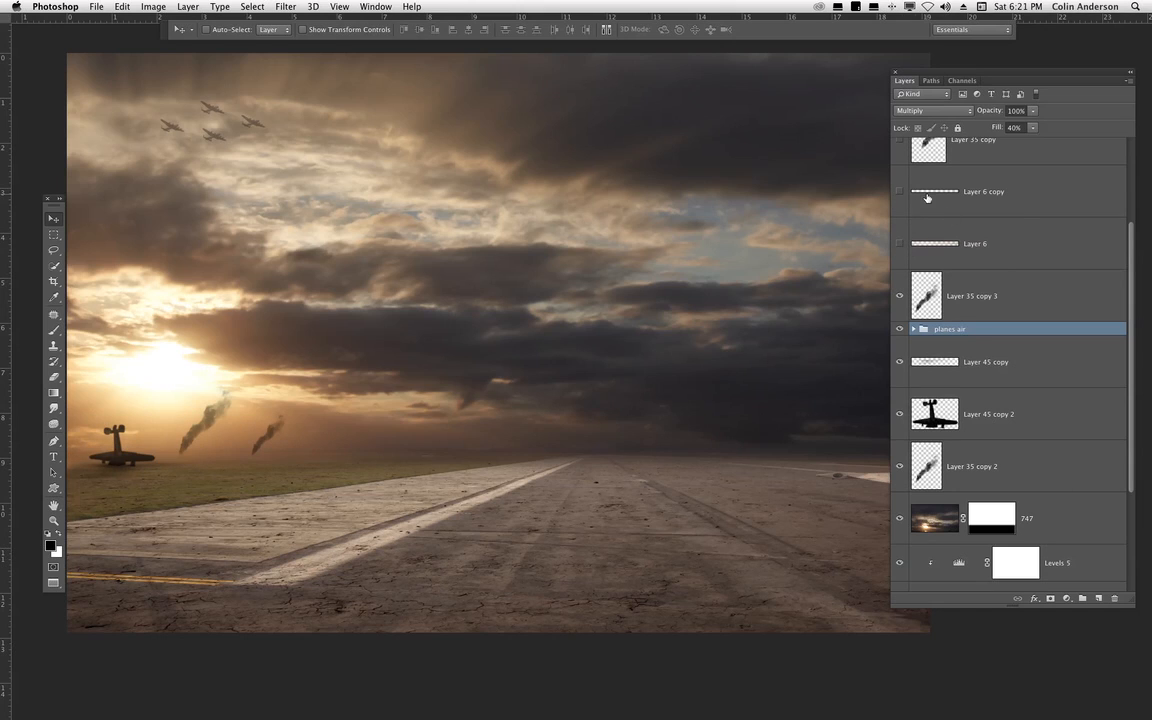
- Select Layer 45 copy 2 and examine the crashed plane on the grass up close
{"action": "left_click_drag", "start_coordinate": [452, 505], "coordinate": [610, 470]}
{"action": "left_click", "coordinate": [990, 405]}
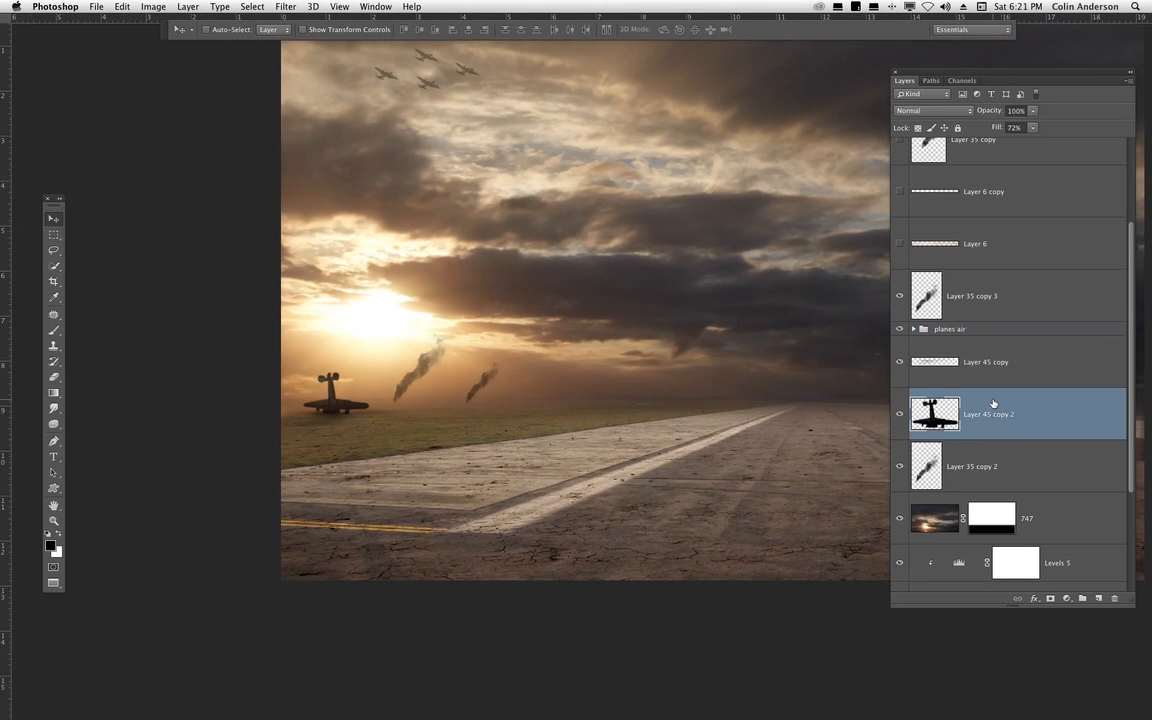
{"action": "key", "text": "super+equal"}
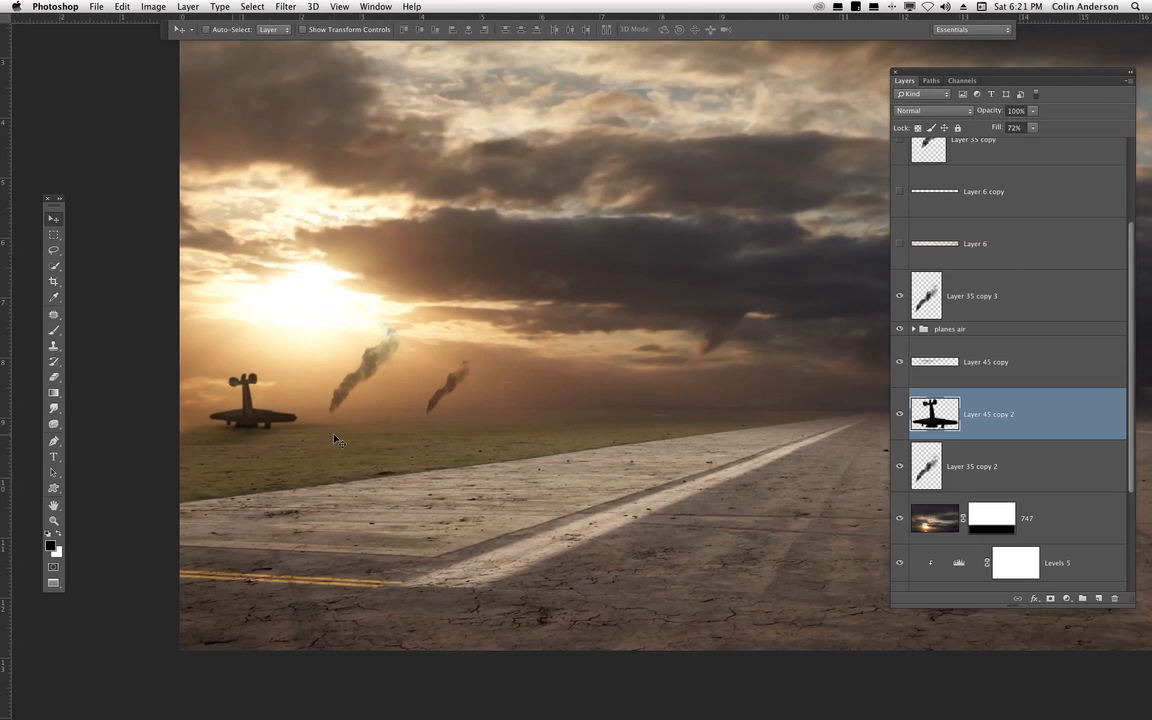
{"action": "left_click_drag", "start_coordinate": [355, 468], "coordinate": [441, 461]}
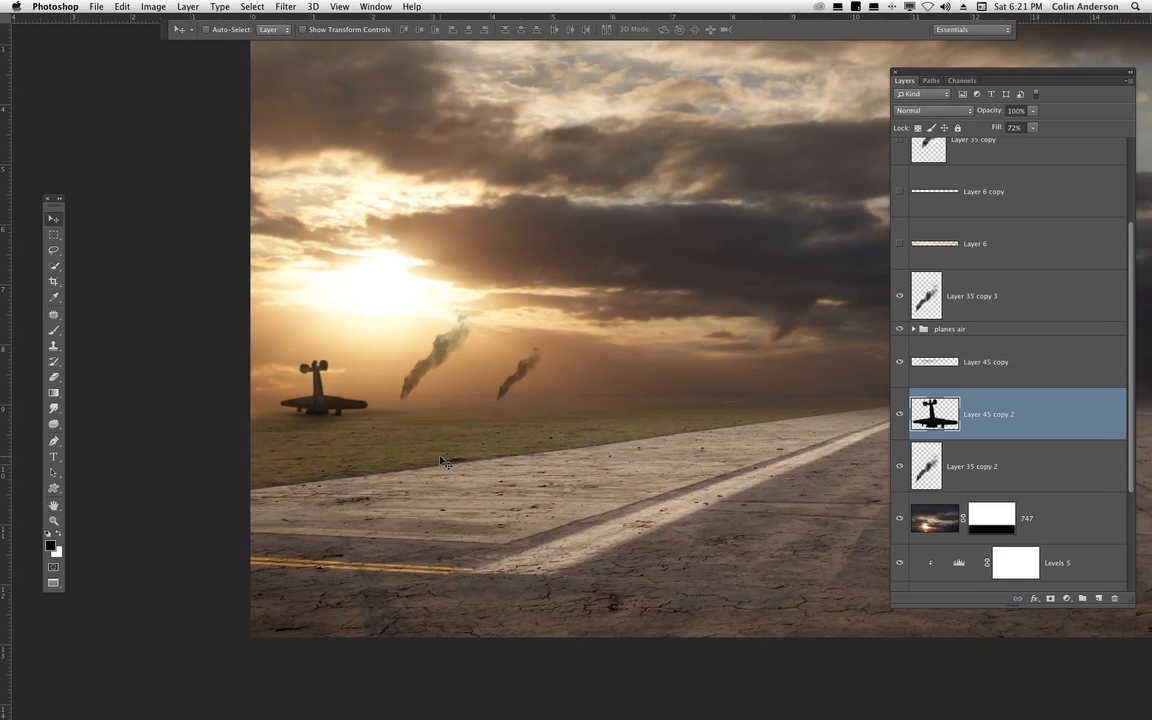
- Preview the Layer 35 copy 2 smoke and the Layer 6 strip by toggling each one's visibility
{"action": "left_click", "coordinate": [333, 415], "text": "super"}
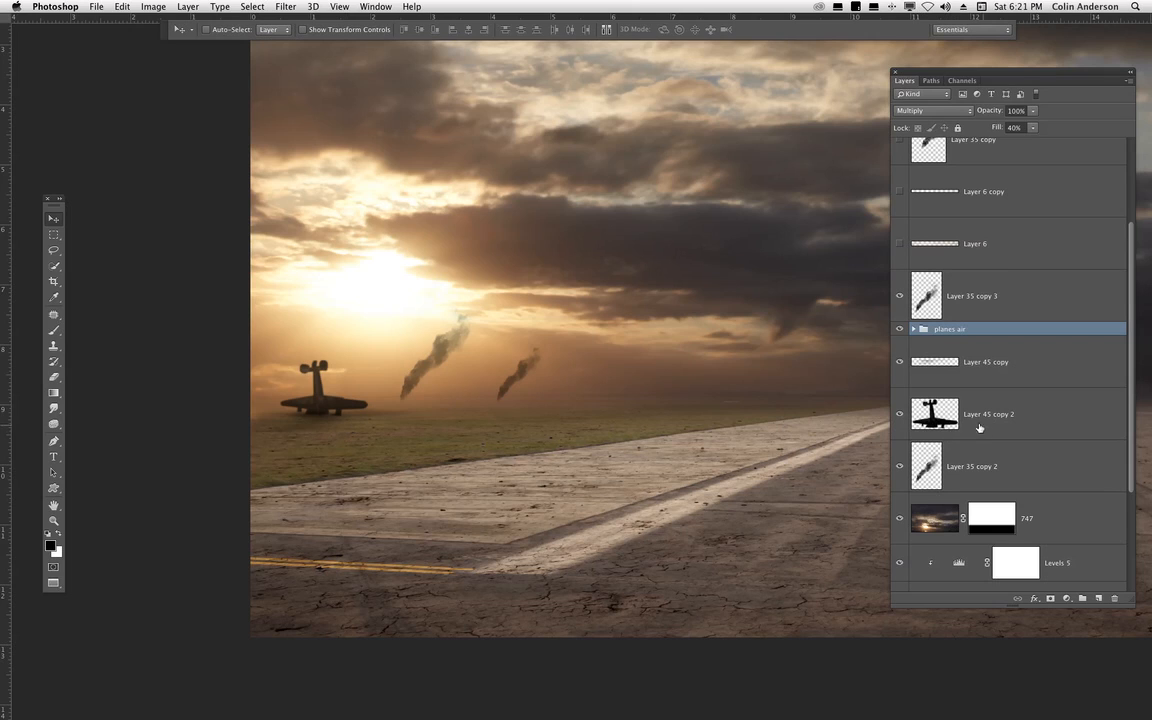
{"action": "left_click", "coordinate": [900, 467]}
{"action": "left_click", "coordinate": [900, 467]}
{"action": "left_click", "coordinate": [899, 244]}
{"action": "left_click", "coordinate": [899, 244]}
- Show the large smoke plume on Layer 35 copy and the fire on Layer 41 over the crashed plane
{"action": "scroll", "coordinate": [1018, 315], "scroll_direction": "up", "scroll_amount": 2}
{"action": "left_click", "coordinate": [900, 192]}
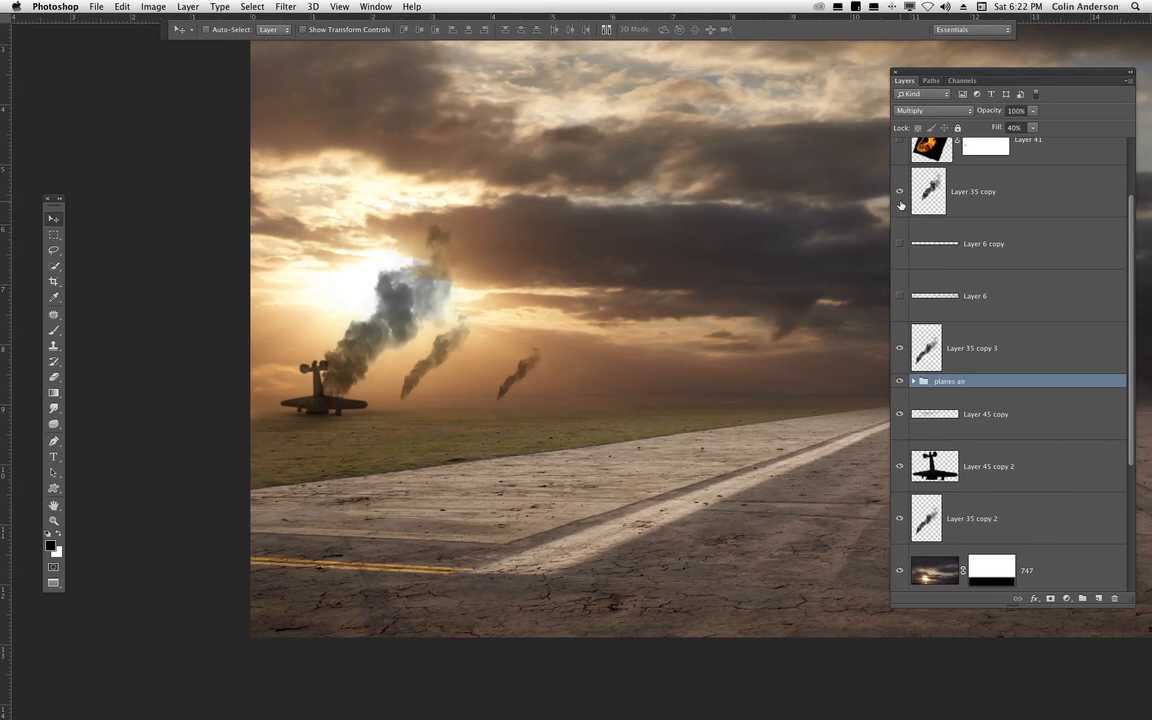
{"action": "scroll", "coordinate": [1016, 215], "scroll_direction": "up", "scroll_amount": 4}
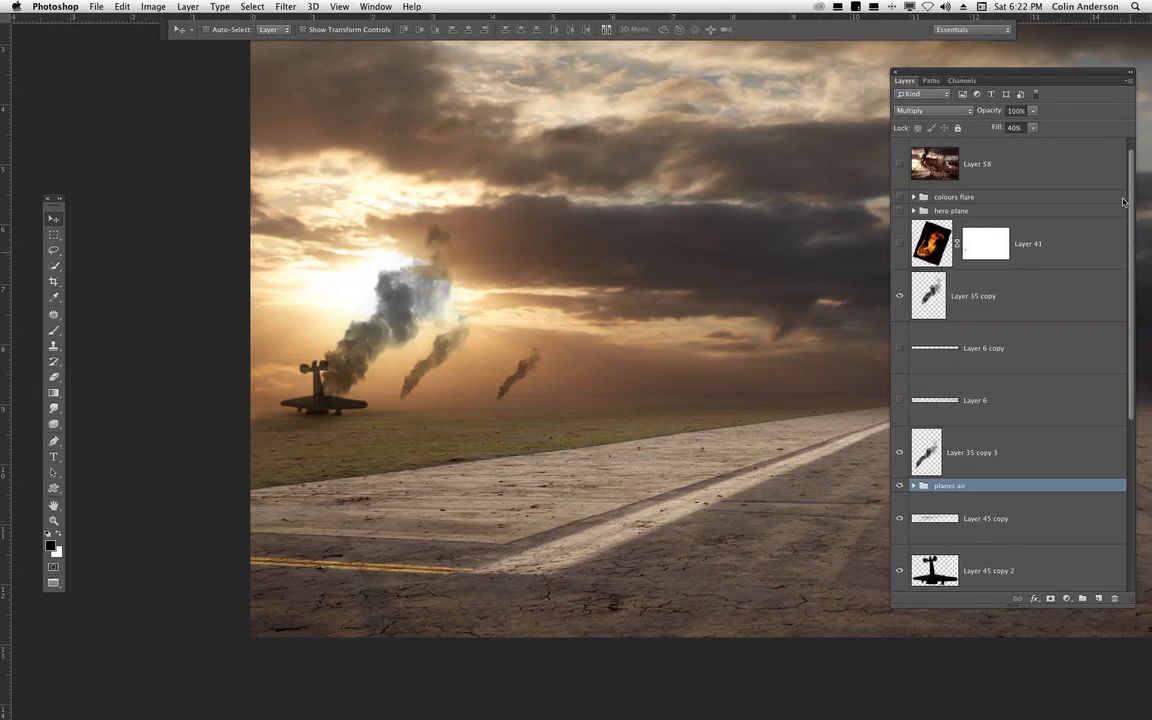
{"action": "left_click", "coordinate": [900, 244]}
- Select Layer 35 copy, compare the scene with and without its smoke, and examine the burning plane up close
{"action": "left_click", "coordinate": [1038, 295]}
{"action": "left_click", "coordinate": [900, 296]}
{"action": "left_click", "coordinate": [900, 296]}
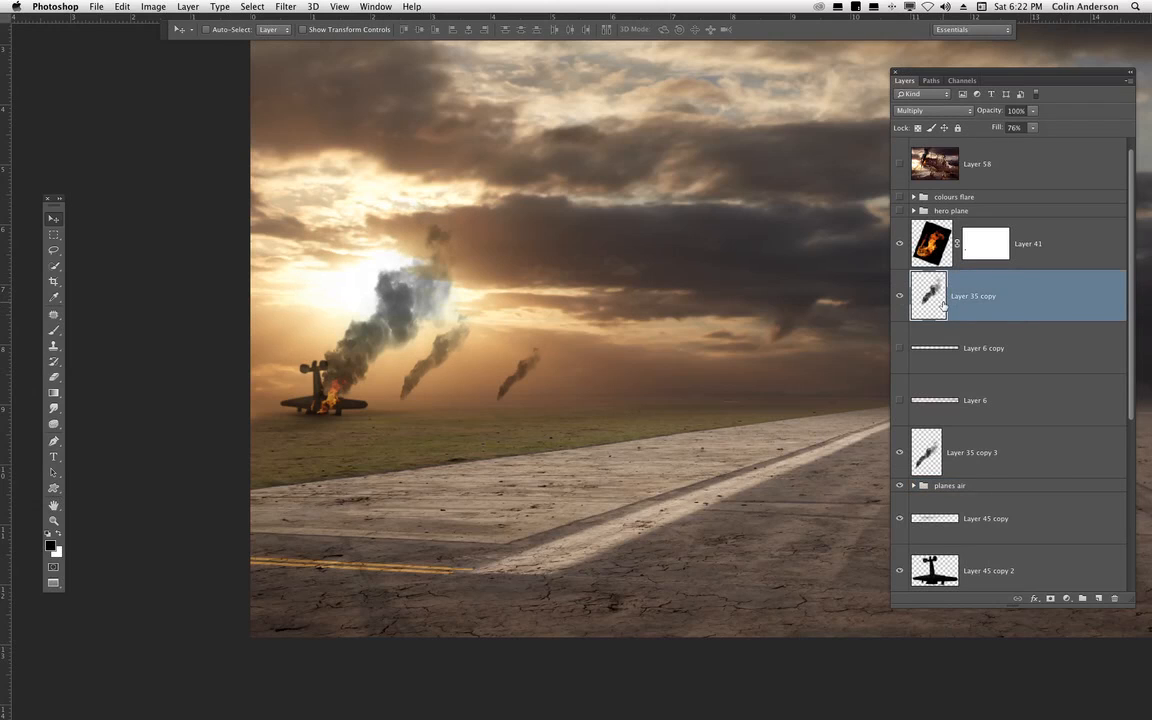
{"action": "key", "text": "super+equal"}
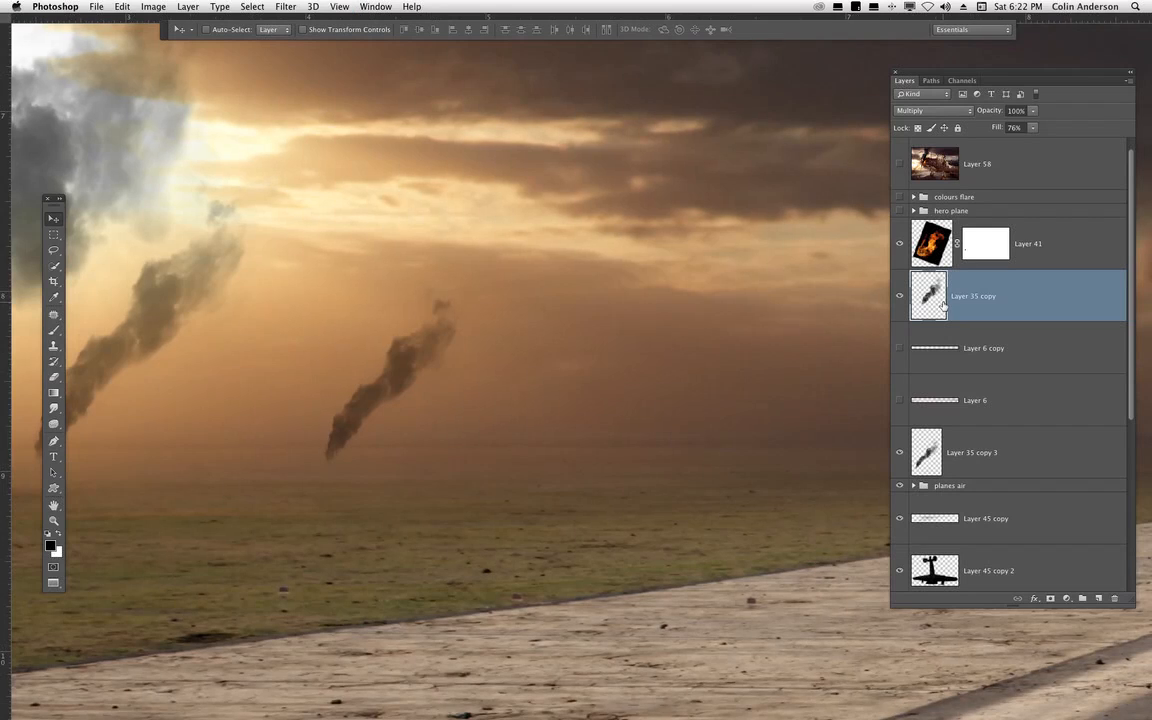
{"action": "mouse_move", "coordinate": [188, 424]}
{"action": "left_mouse_down"}
{"action": "mouse_move", "coordinate": [702, 406]}
{"action": "mouse_move", "coordinate": [707, 414]}
{"action": "mouse_move", "coordinate": [628, 464]}
{"action": "left_mouse_up"}
- Add a new layer above Layer 6 copy and fill it with grey 676767
{"action": "left_click", "coordinate": [1013, 349]}
{"action": "left_click", "coordinate": [1100, 597]}
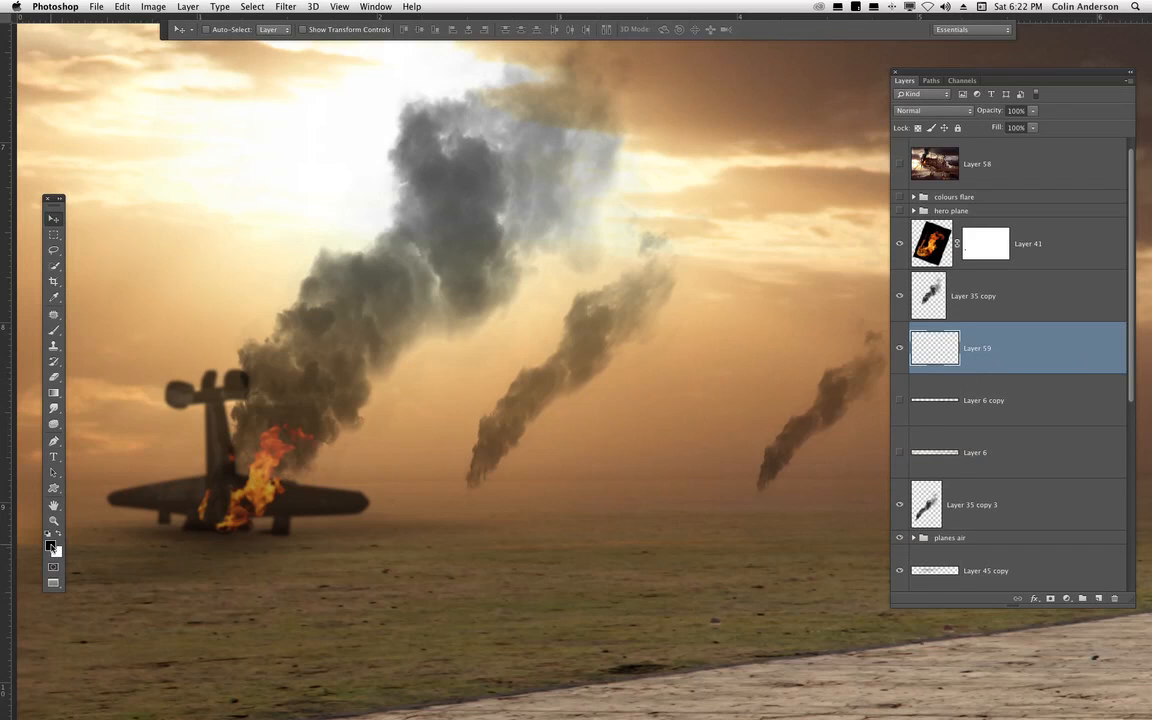
{"action": "left_click", "coordinate": [50, 545]}
{"action": "left_click", "coordinate": [391, 469]}
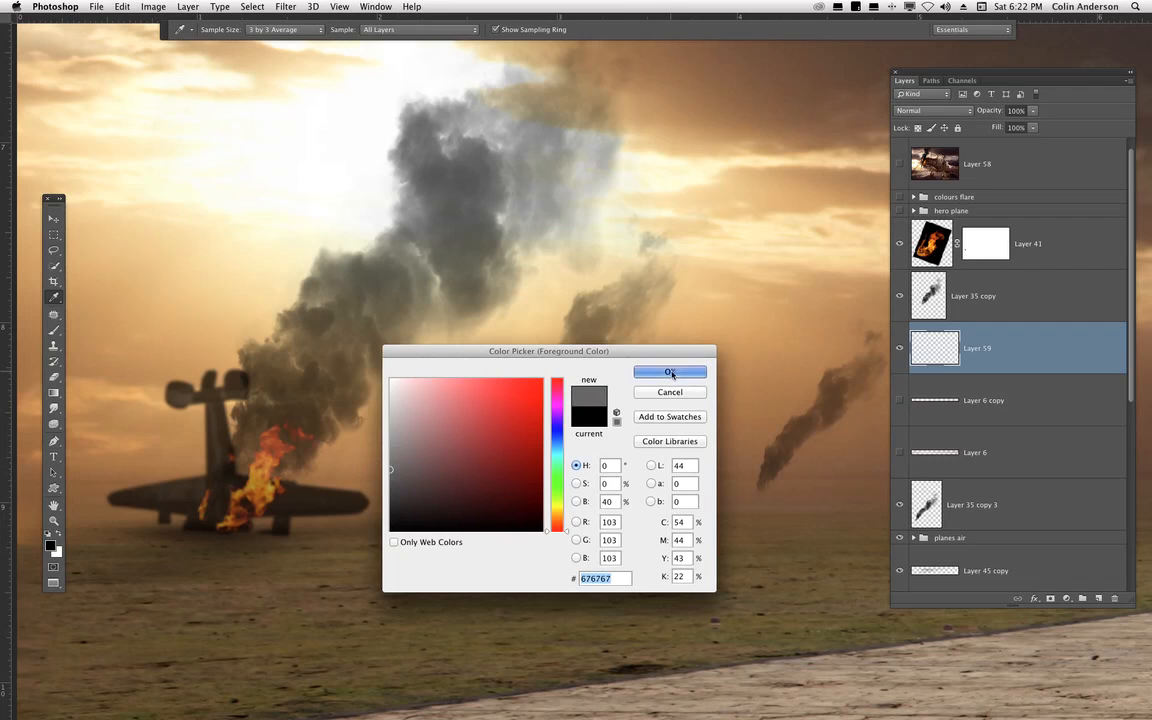
{"action": "left_click", "coordinate": [670, 372]}
{"action": "key", "text": "v"}
{"action": "key", "text": "alt+BackSpace"}
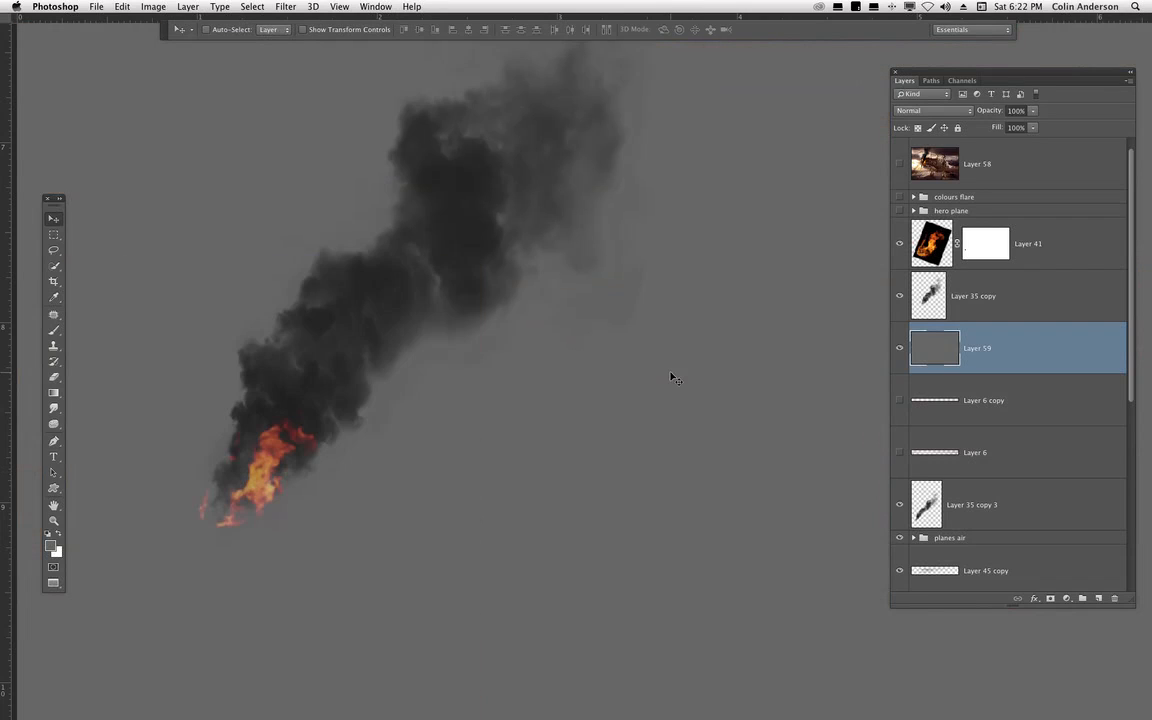
- Switch Layer 35 copy to Normal blending to examine the smoke's background, and set it back to Multiply
{"action": "left_click", "coordinate": [961, 292]}
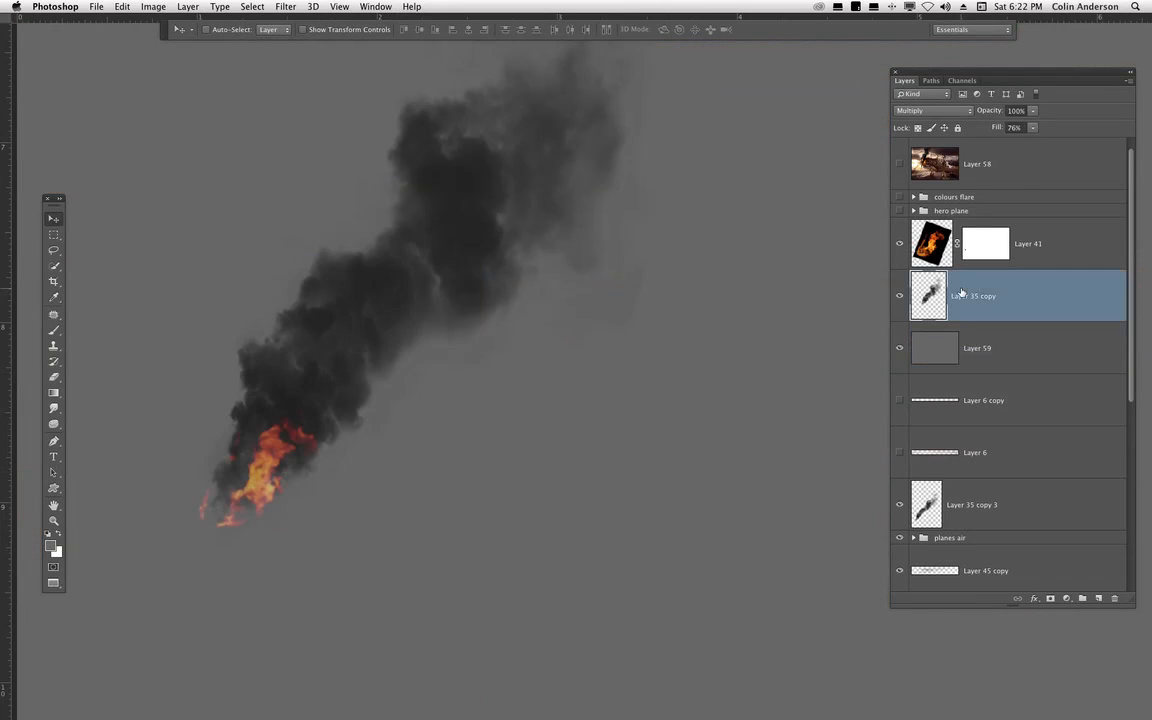
{"action": "left_click", "coordinate": [899, 295]}
{"action": "left_click", "coordinate": [899, 295]}
{"action": "left_click", "coordinate": [920, 116]}
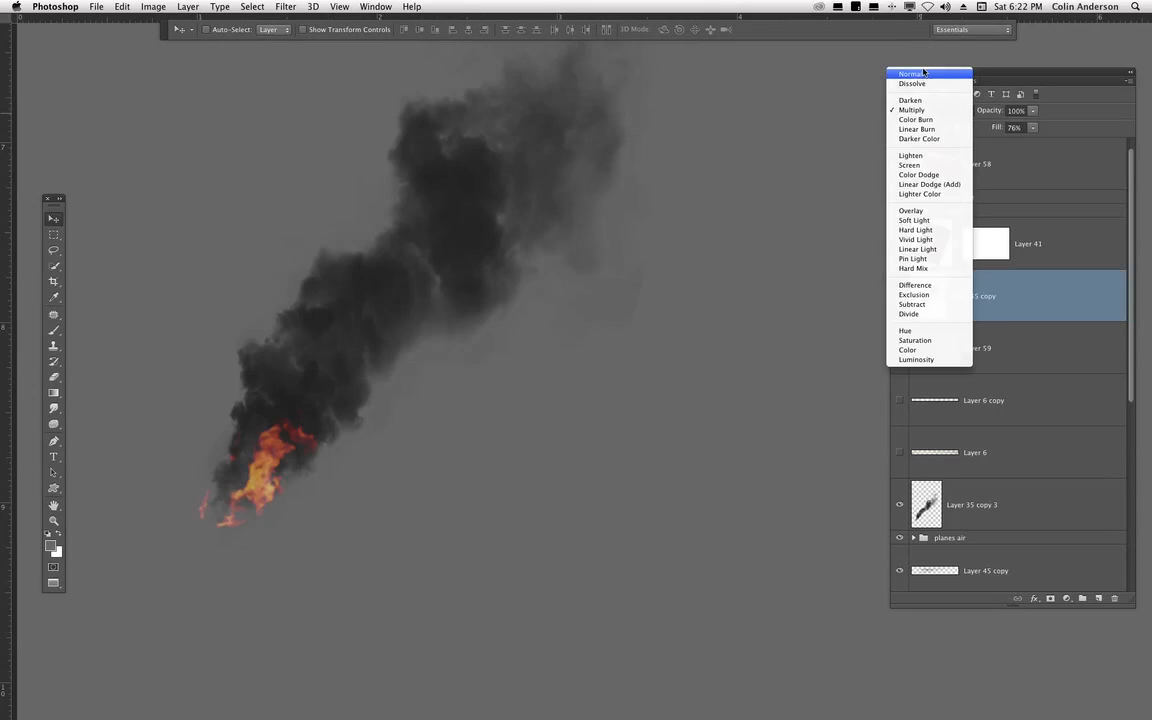
{"action": "left_click", "coordinate": [924, 71]}
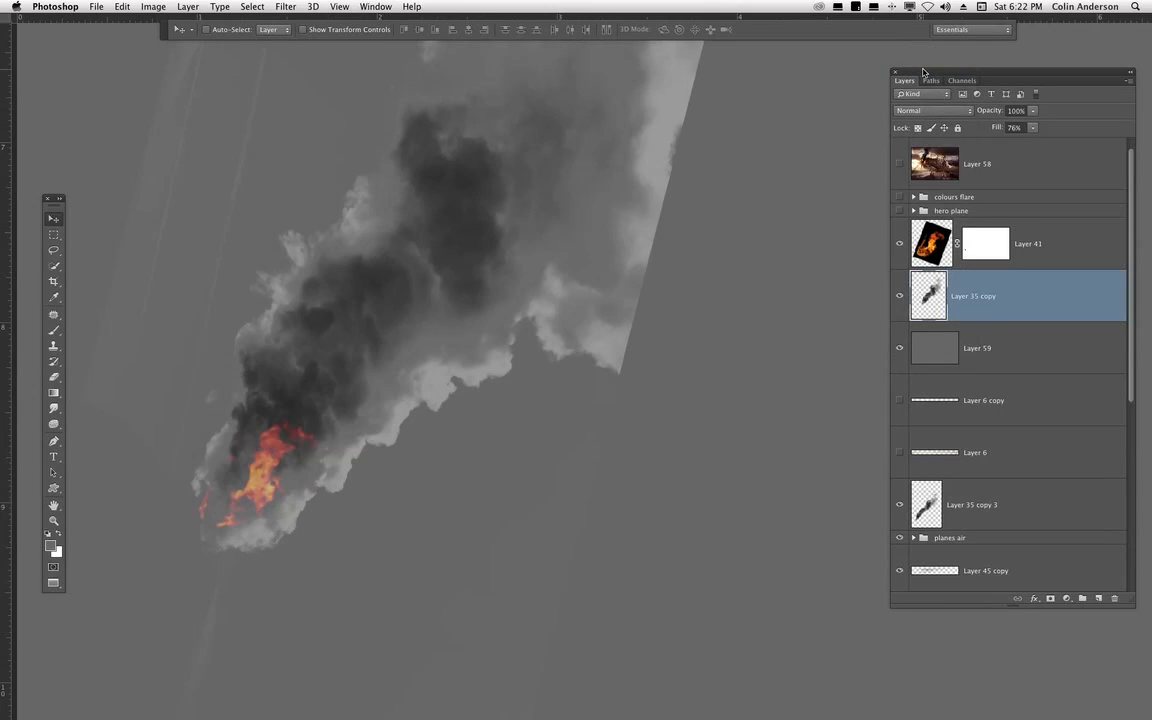
{"action": "key", "text": "super+minus"}
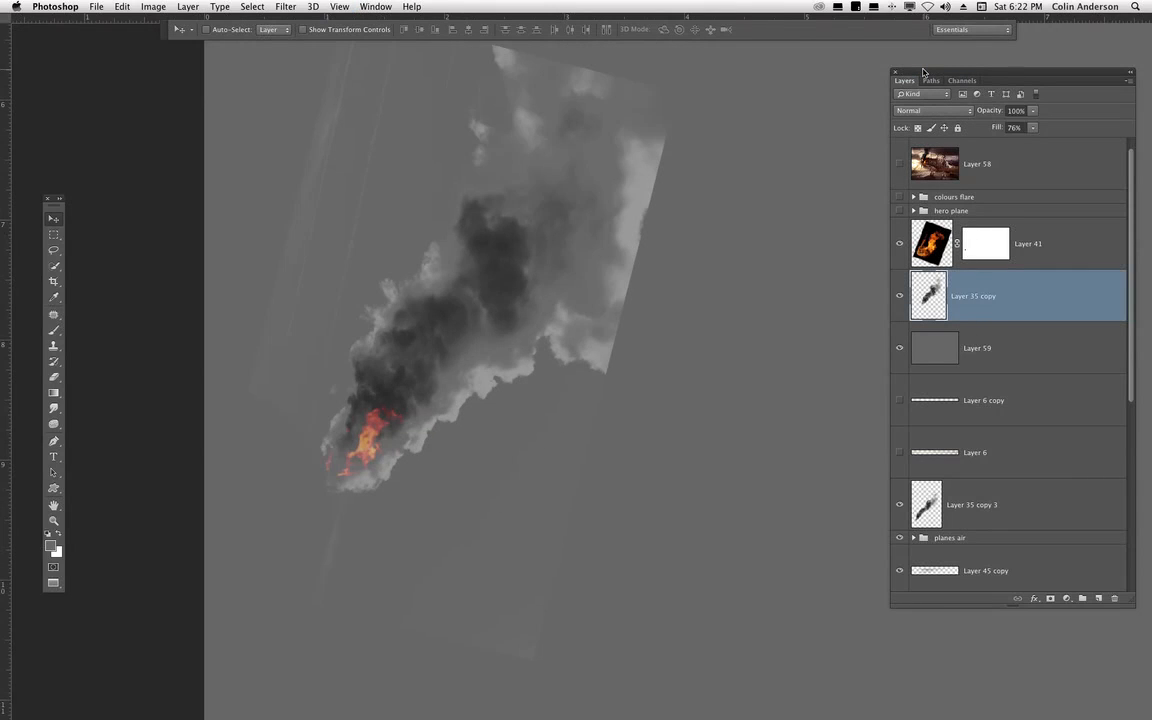
{"action": "key", "text": "super+plus"}
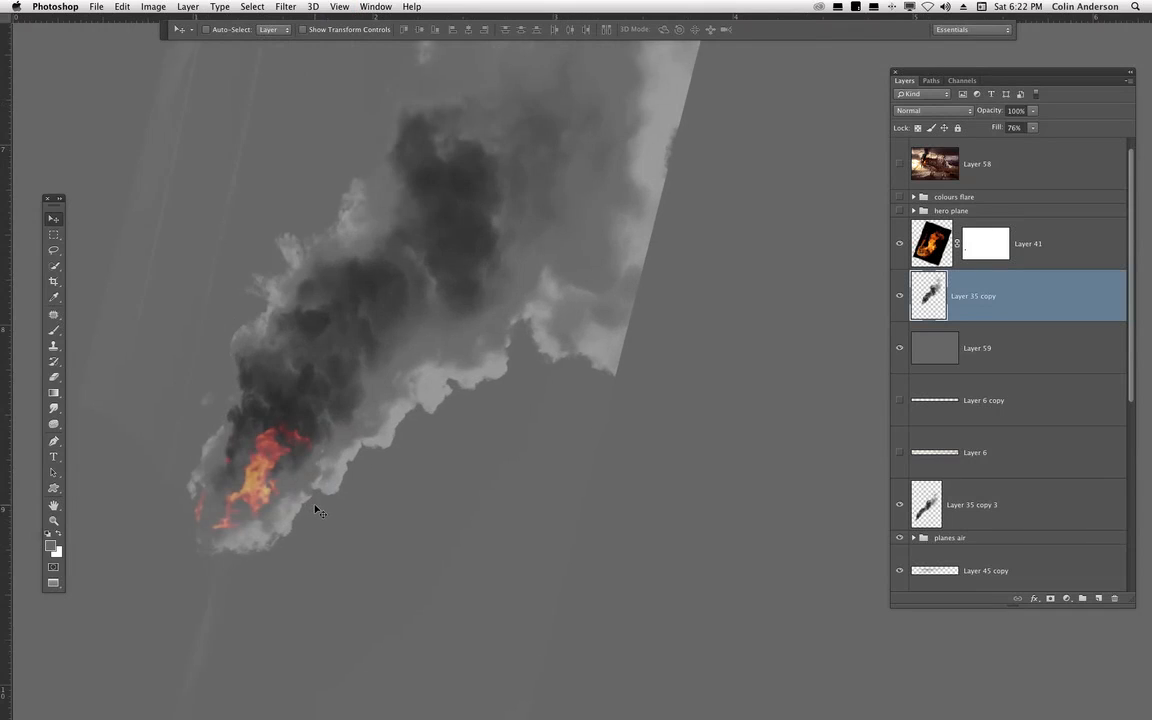
{"action": "key", "text": "super+minus"}
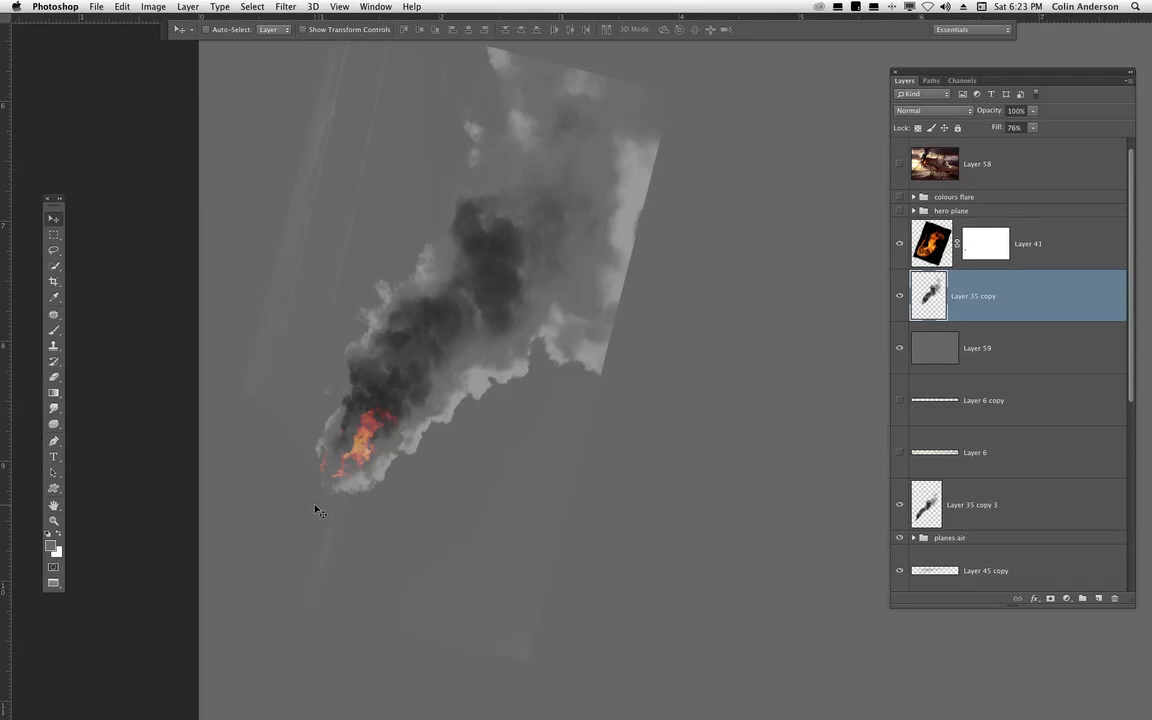
{"action": "left_click", "coordinate": [921, 114]}
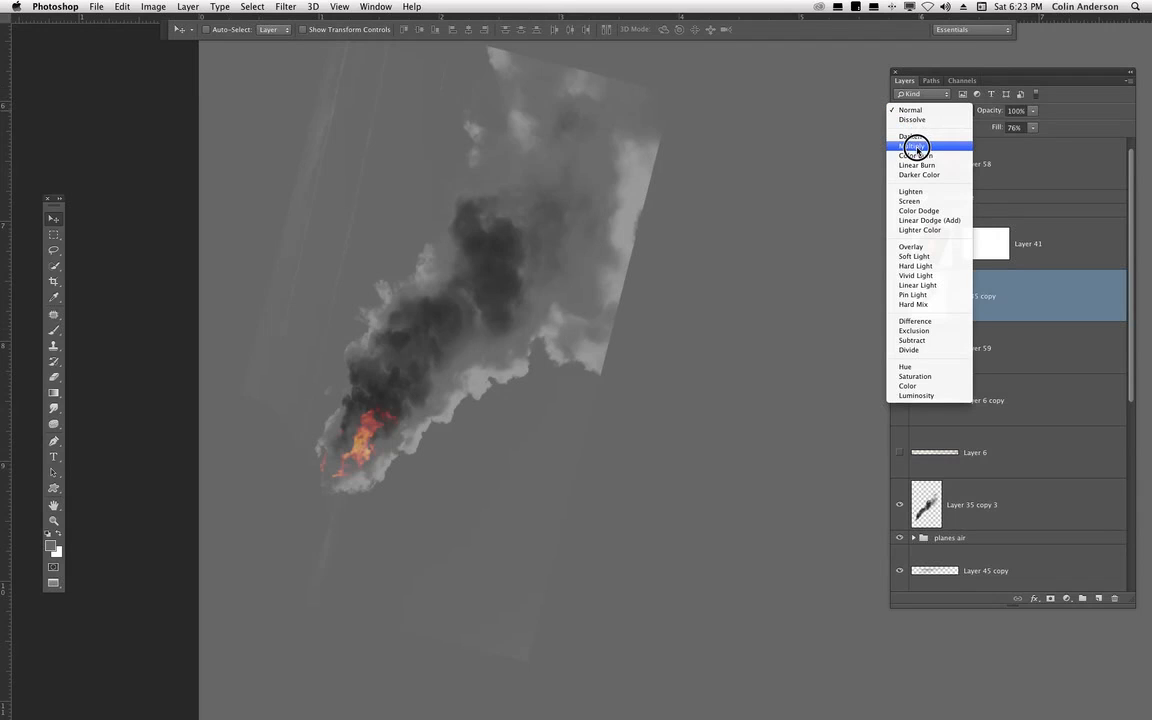
{"action": "left_click", "coordinate": [918, 148]}
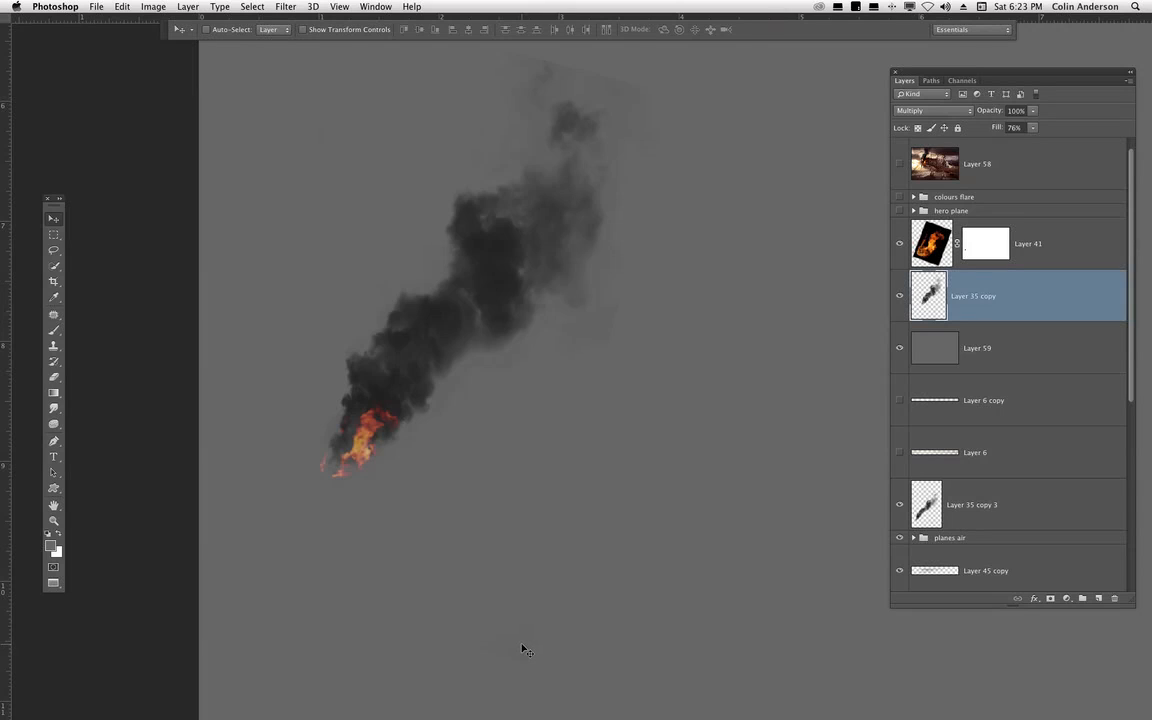
- Try Levels on the Layer 35 copy smoke with input black 26 and white 107, and delete the grey Layer 59
{"action": "key", "text": "super+l"}
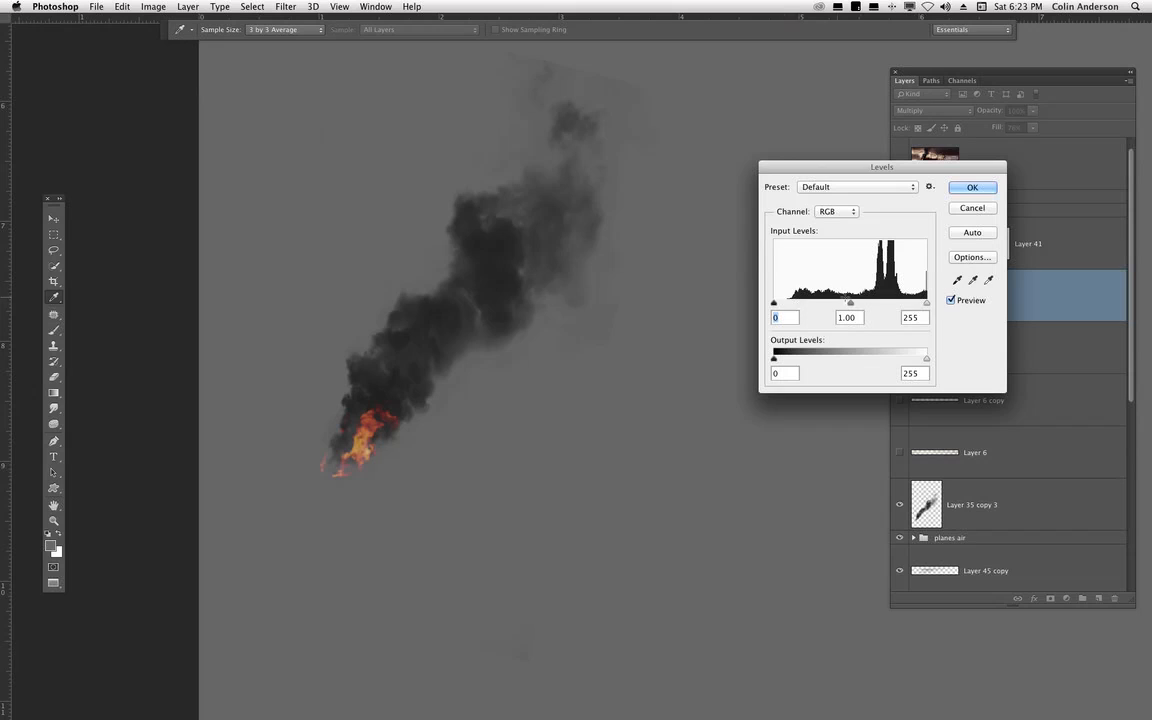
{"action": "left_click_drag", "start_coordinate": [926, 302], "coordinate": [887, 304]}
{"action": "left_click_drag", "start_coordinate": [885, 303], "coordinate": [843, 299]}
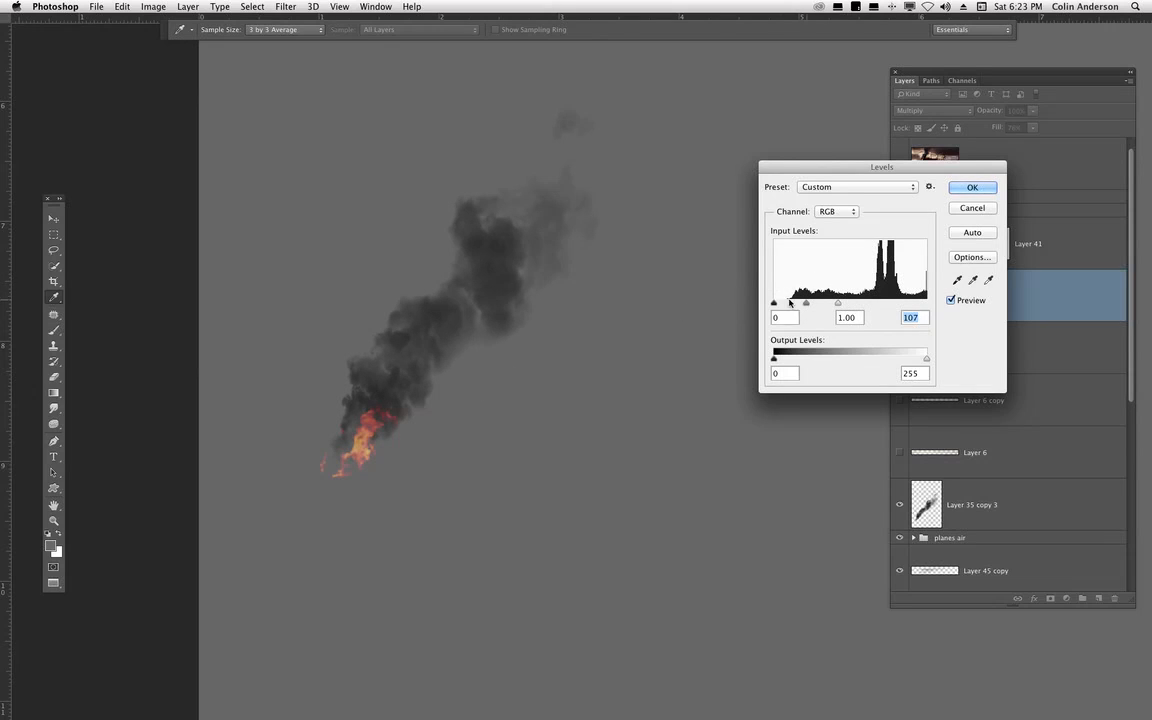
{"action": "left_click_drag", "start_coordinate": [774, 302], "coordinate": [789, 305]}
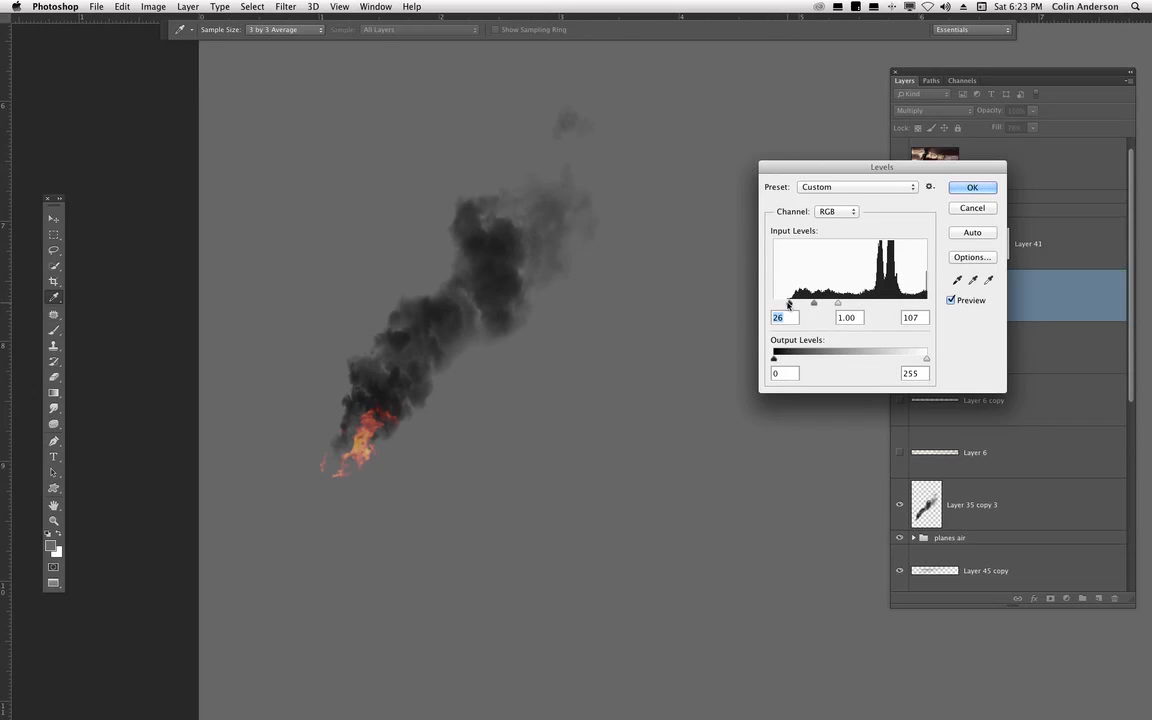
{"action": "left_click", "coordinate": [973, 209]}
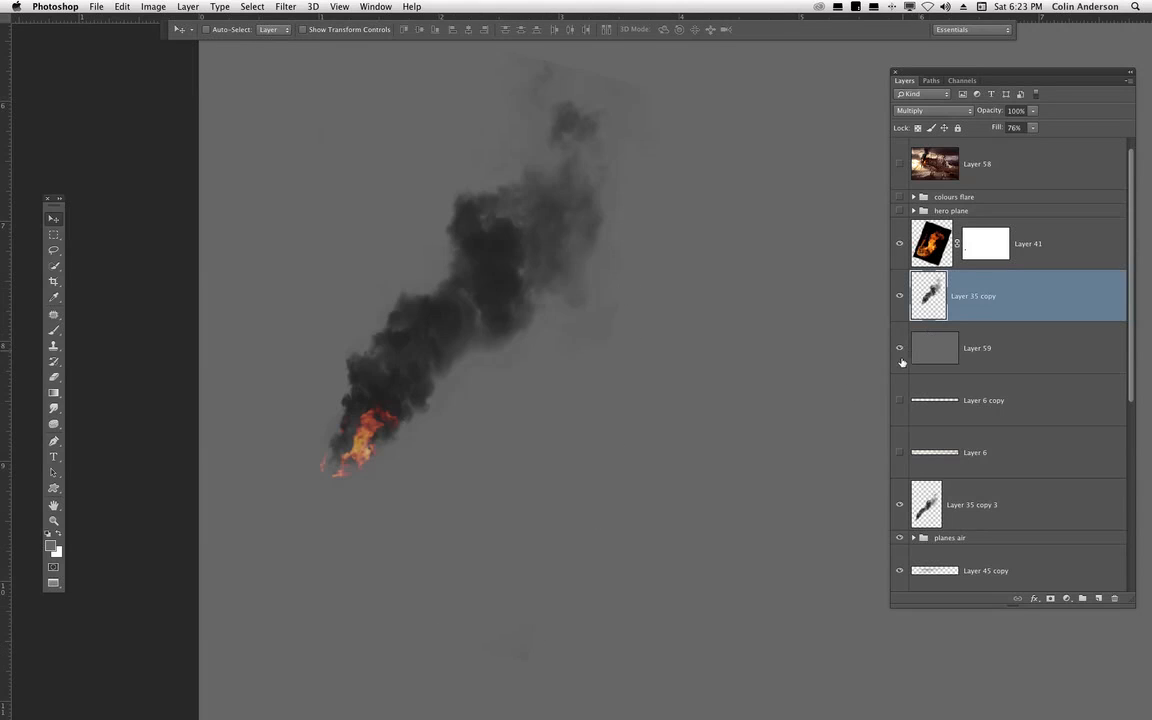
{"action": "left_click_drag", "start_coordinate": [1005, 346], "coordinate": [1111, 597]}
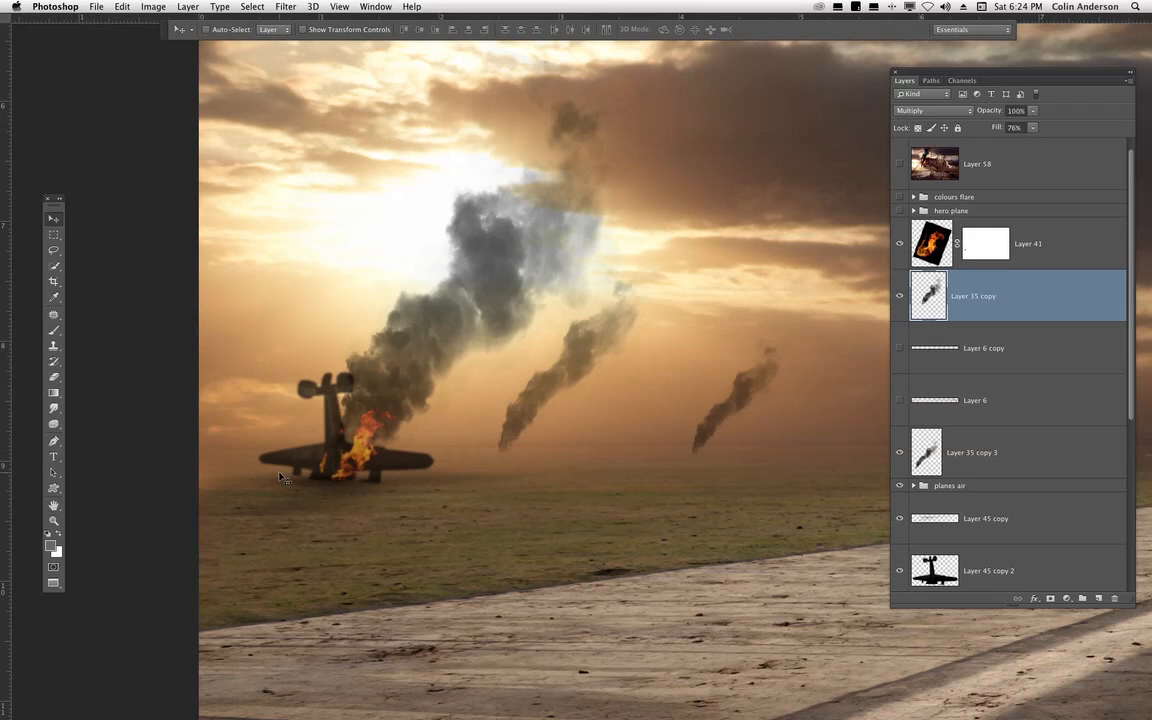
- Try the Layer 35 copy smoke against darker and brighter parts of the sky, and bring it back to the plane
{"action": "left_click_drag", "start_coordinate": [431, 466], "coordinate": [746, 483]}
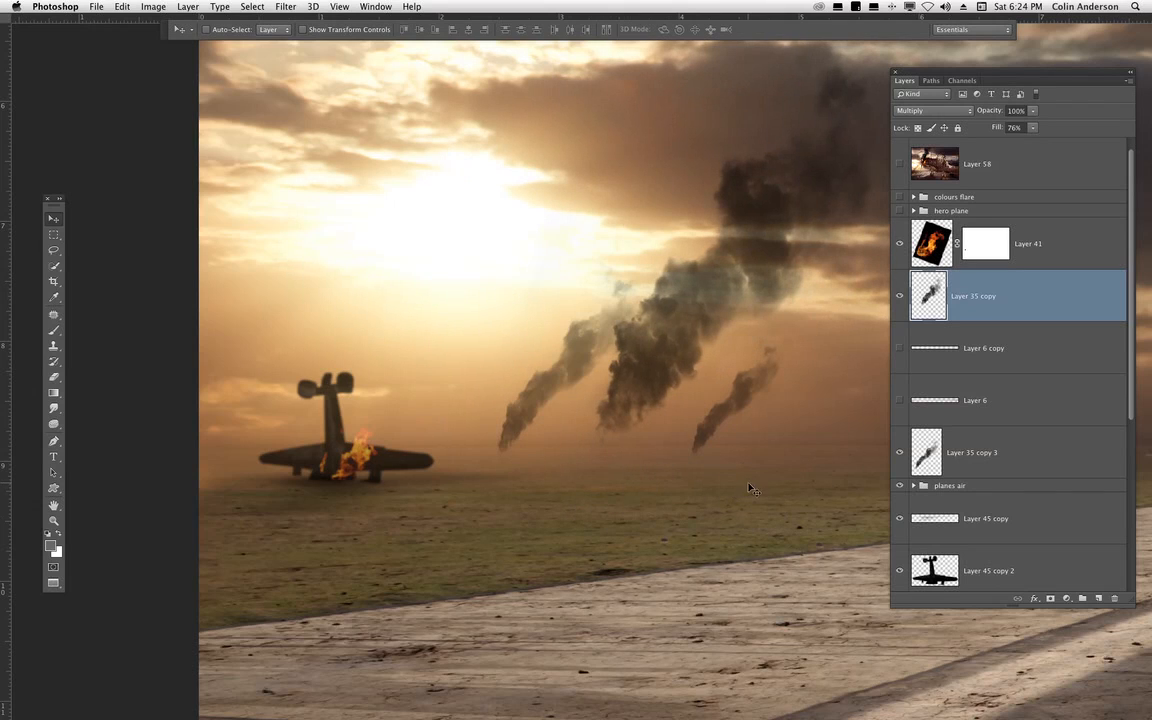
{"action": "key", "text": "Tab"}
{"action": "left_click_drag", "start_coordinate": [812, 524], "coordinate": [591, 487]}
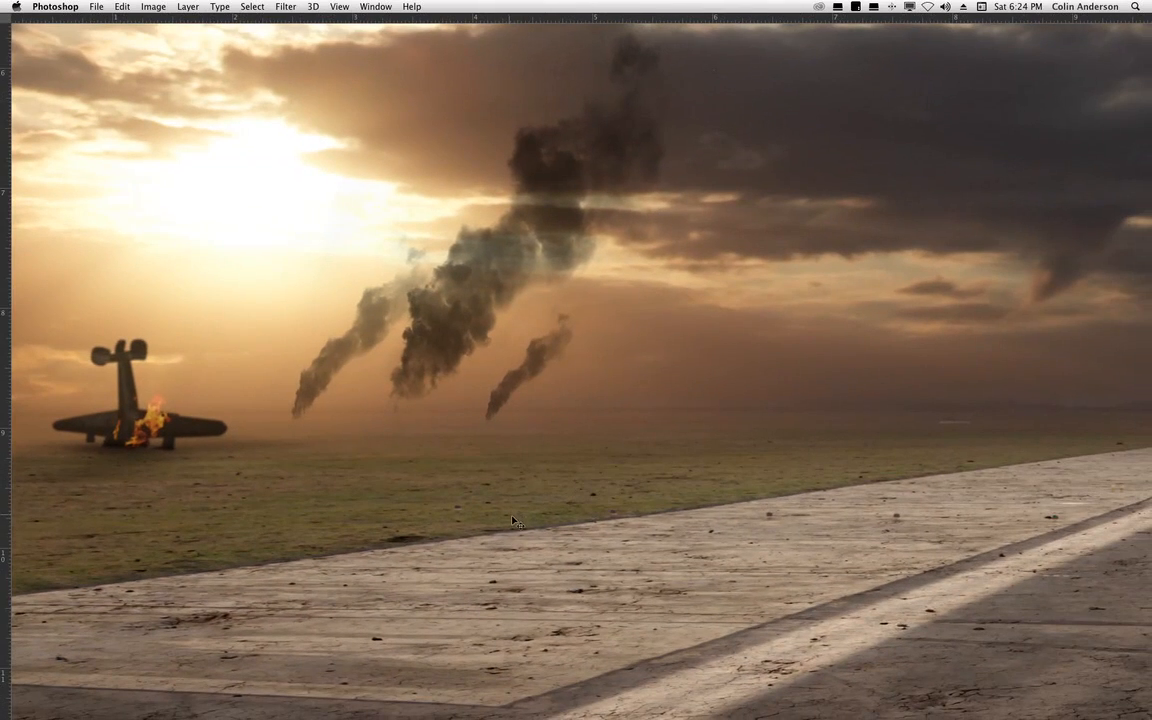
{"action": "left_click_drag", "start_coordinate": [520, 524], "coordinate": [307, 533]}
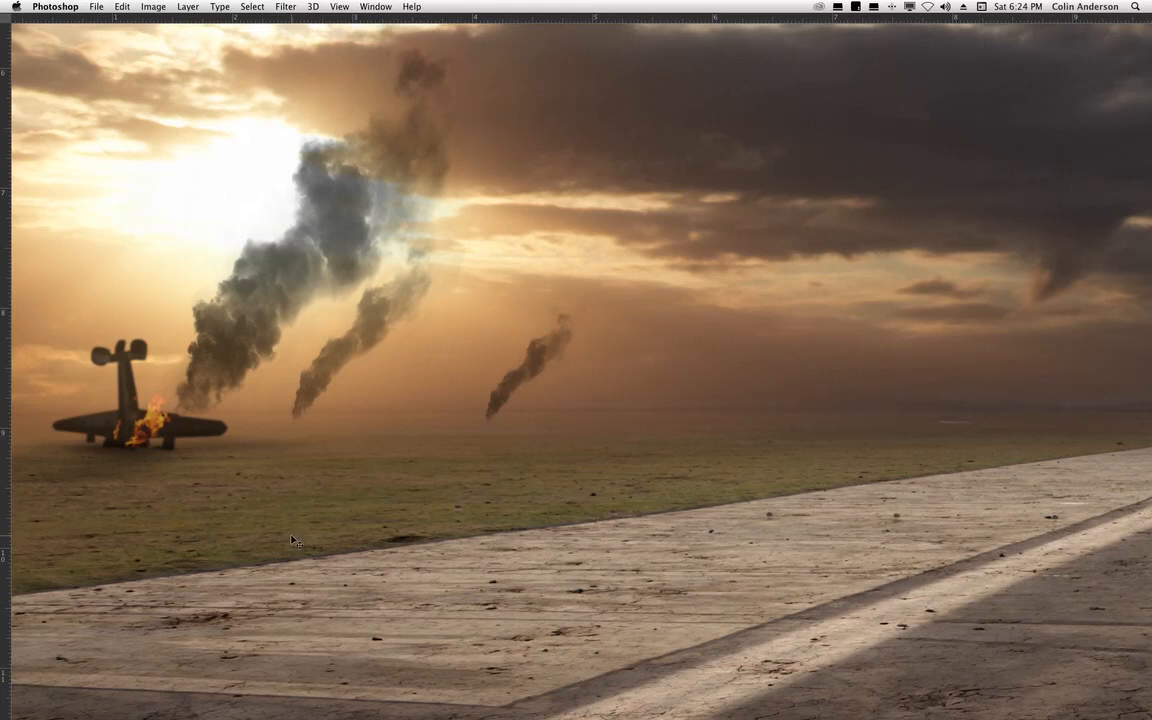
{"action": "key", "text": "super+z"}
{"action": "left_click_drag", "start_coordinate": [597, 495], "coordinate": [759, 483]}
{"action": "key", "text": "Tab"}
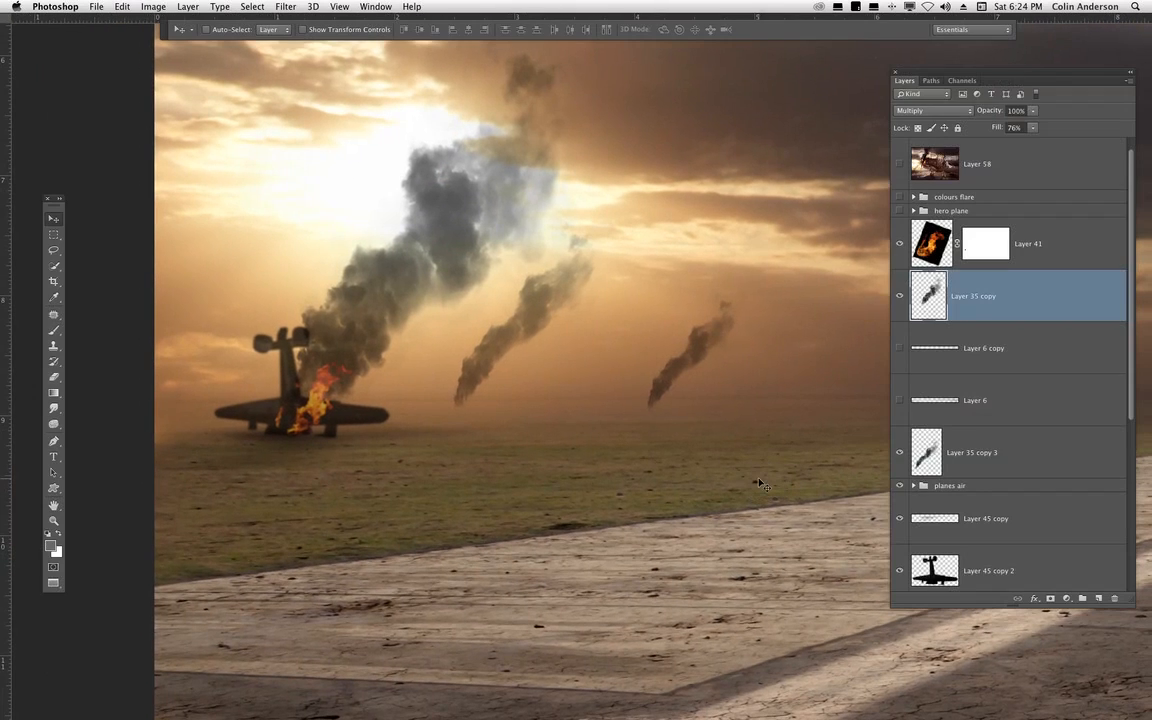
- Duplicate the Layer 35 copy smoke, scale the duplicate to about 51.5%, and place it between the two distant plumes
{"action": "scroll", "coordinate": [639, 517], "scroll_direction": "right", "scroll_amount": 2}
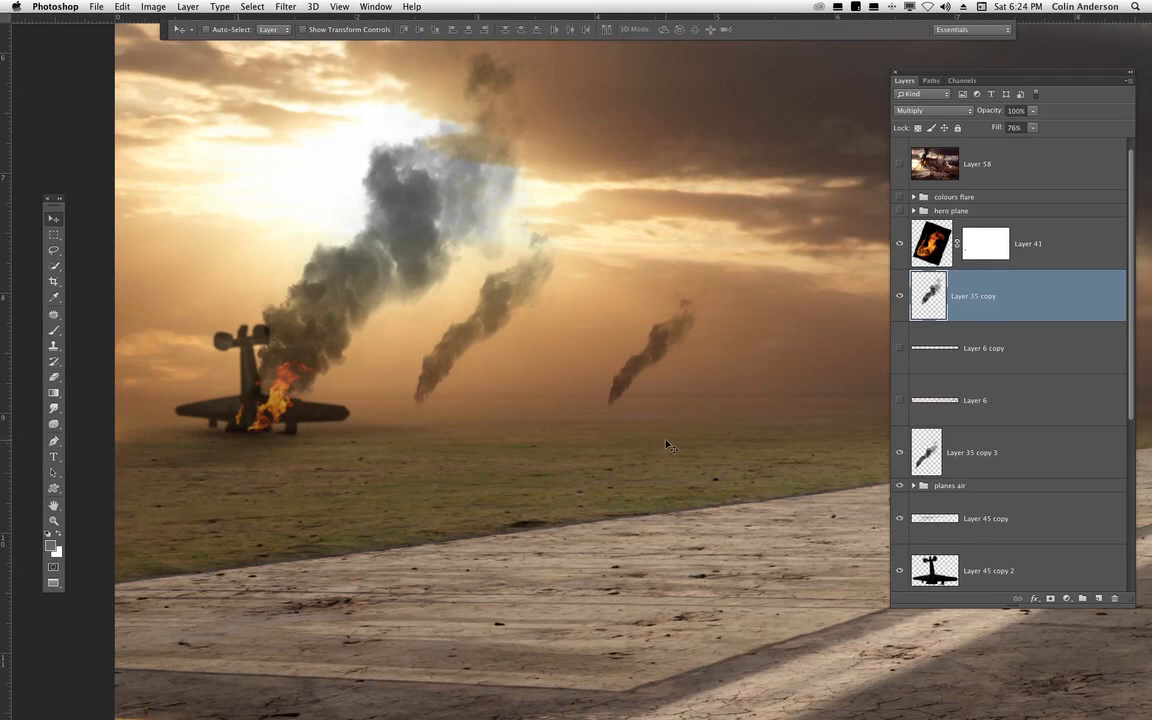
{"action": "key", "text": "ctrl+j"}
{"action": "key", "text": "ctrl+t"}
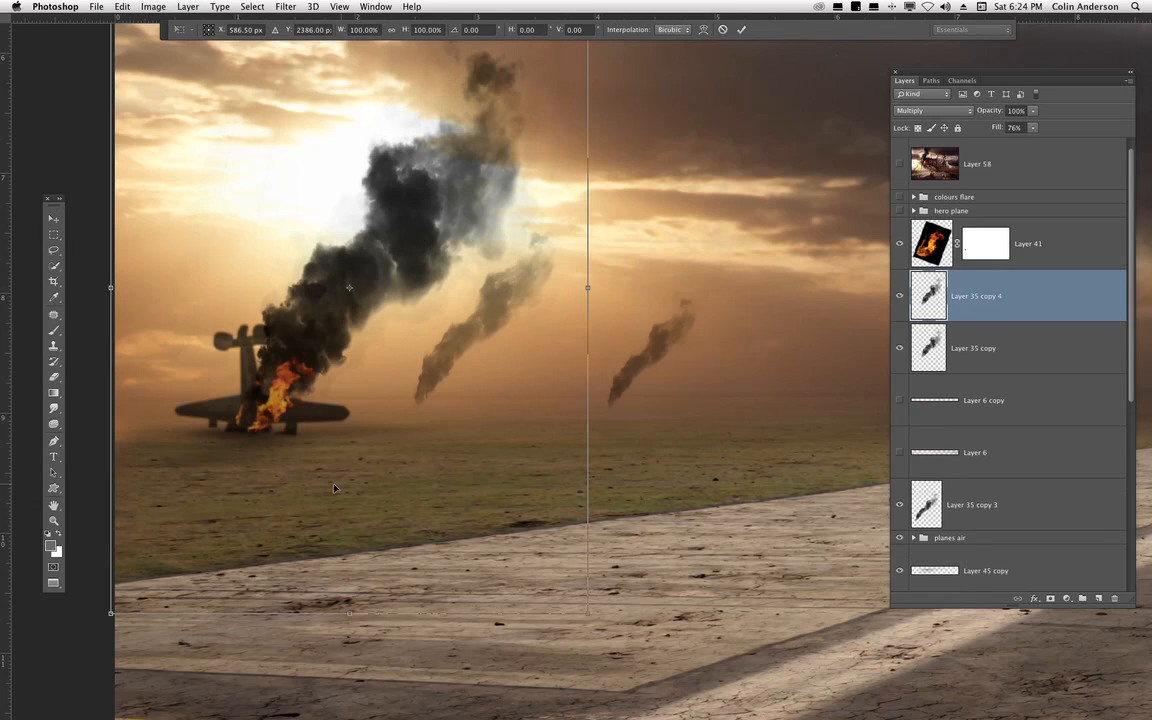
{"action": "left_click_drag", "start_coordinate": [128, 575], "coordinate": [345, 280]}
{"action": "left_click_drag", "start_coordinate": [532, 257], "coordinate": [607, 406]}
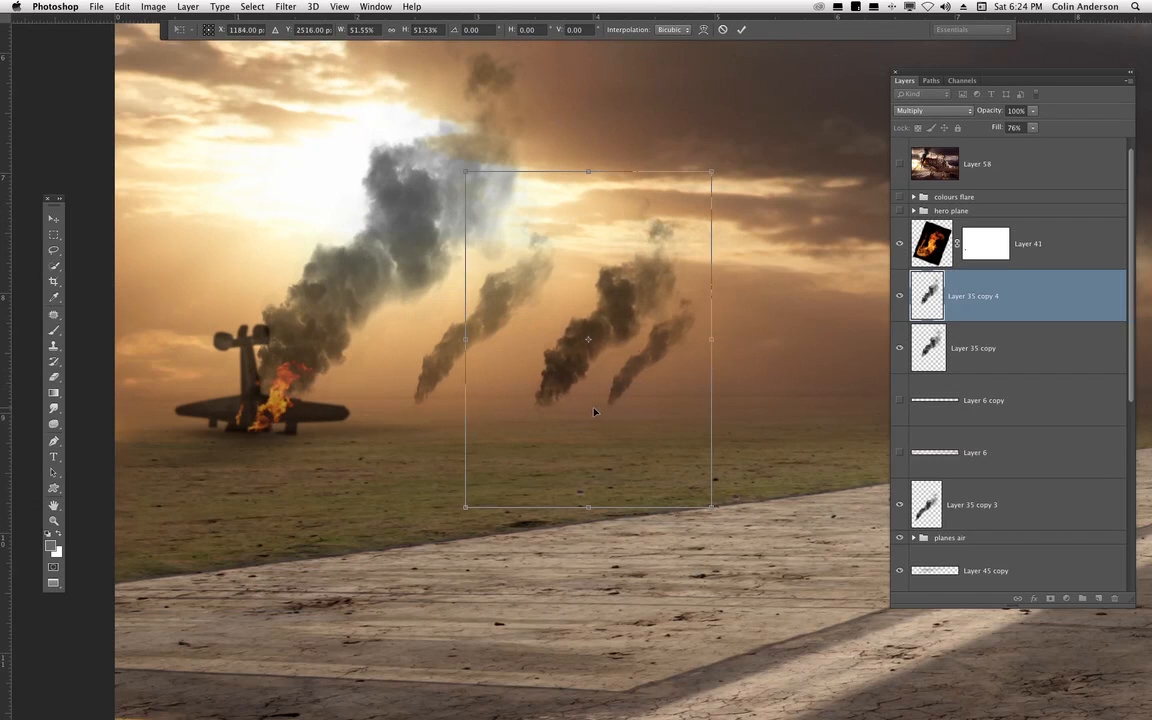
{"action": "key", "text": "Return"}
- Add a layer mask to Layer 35 copy 4 and choose the soft round 200 brush at 137 px
{"action": "scroll", "coordinate": [571, 411], "scroll_direction": "right", "scroll_amount": 3}
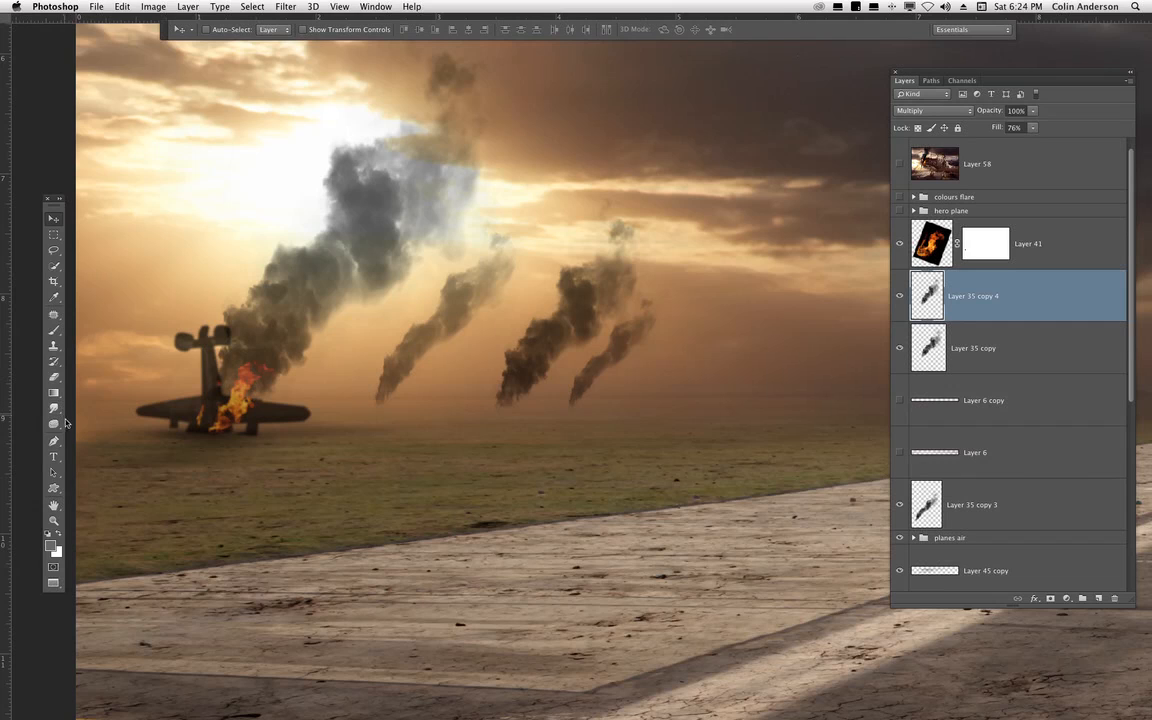
{"action": "left_click", "coordinate": [1051, 599]}
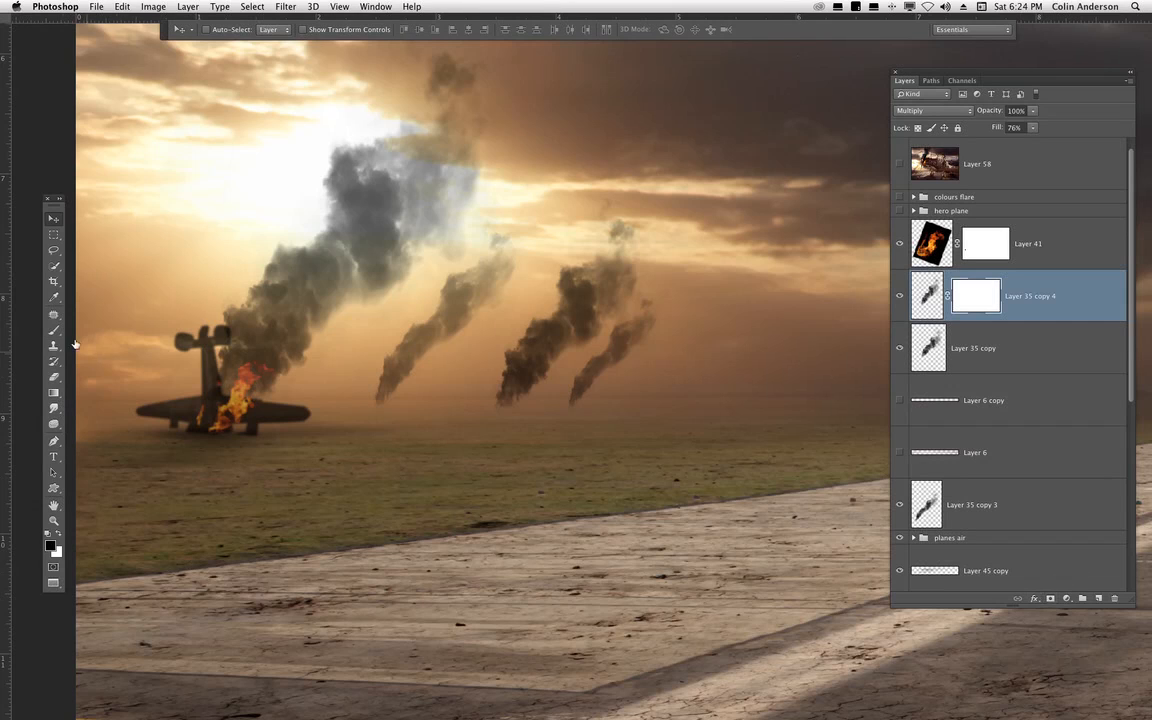
{"action": "key", "text": "b"}
{"action": "right_click", "coordinate": [464, 355]}
{"action": "left_click", "coordinate": [532, 390]}
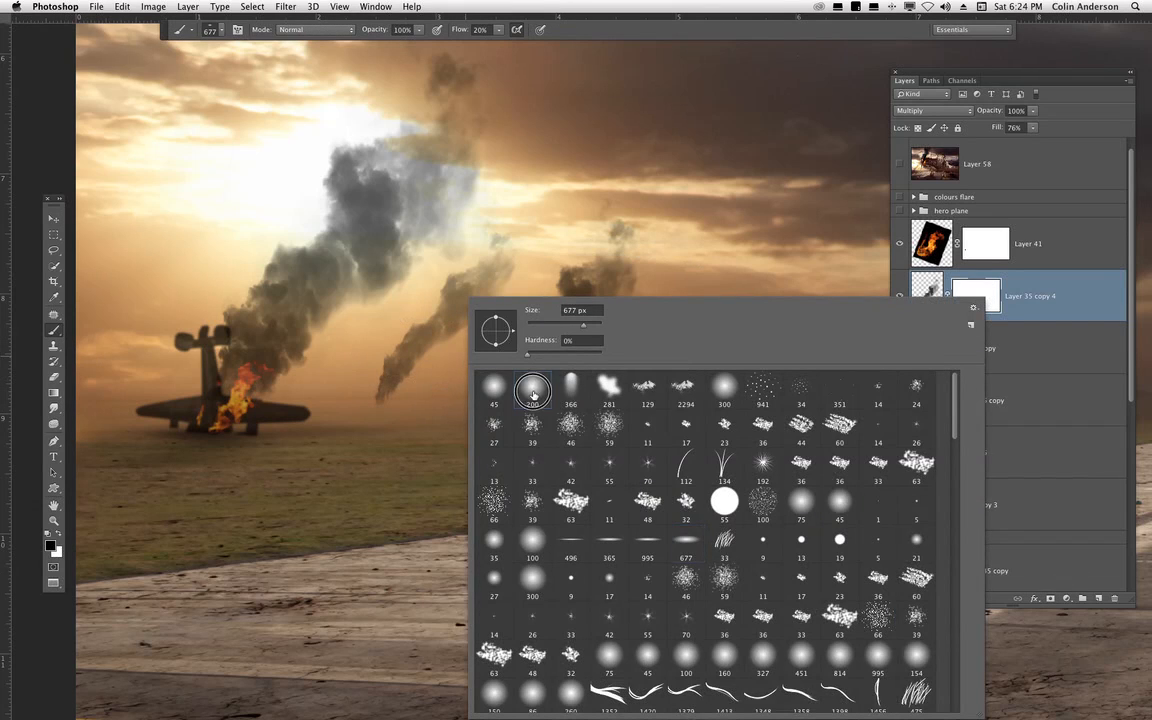
{"action": "left_click_drag", "start_coordinate": [582, 328], "coordinate": [575, 328]}
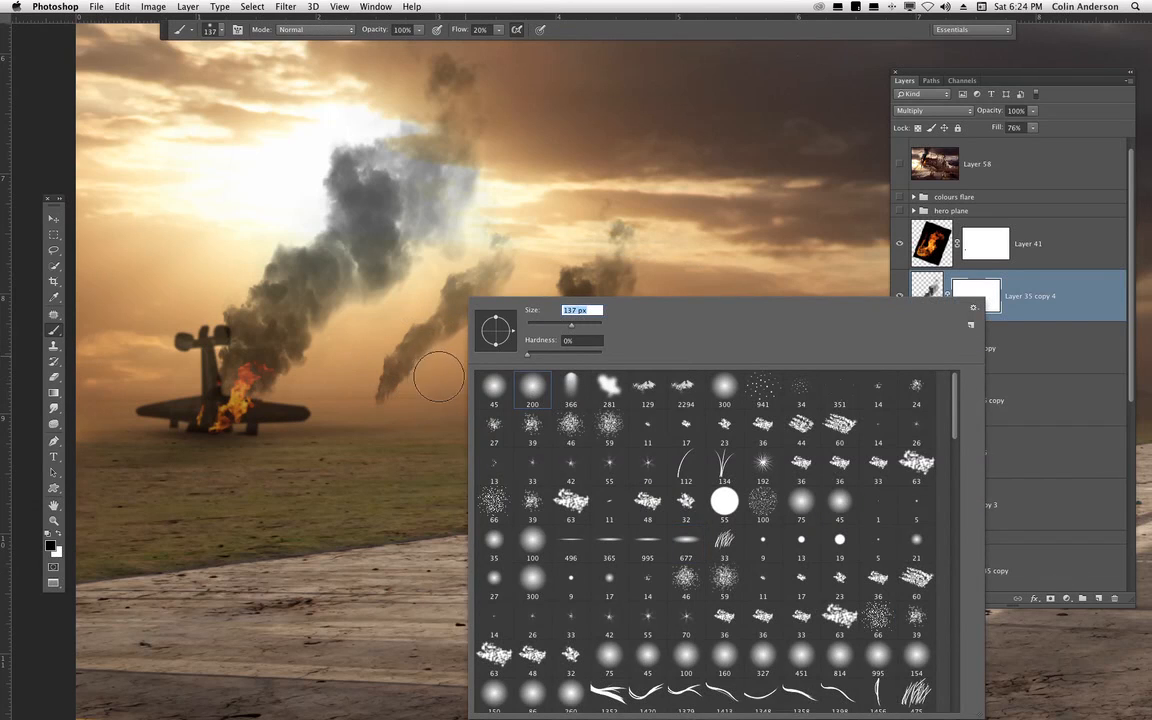
{"action": "key", "text": "Return"}
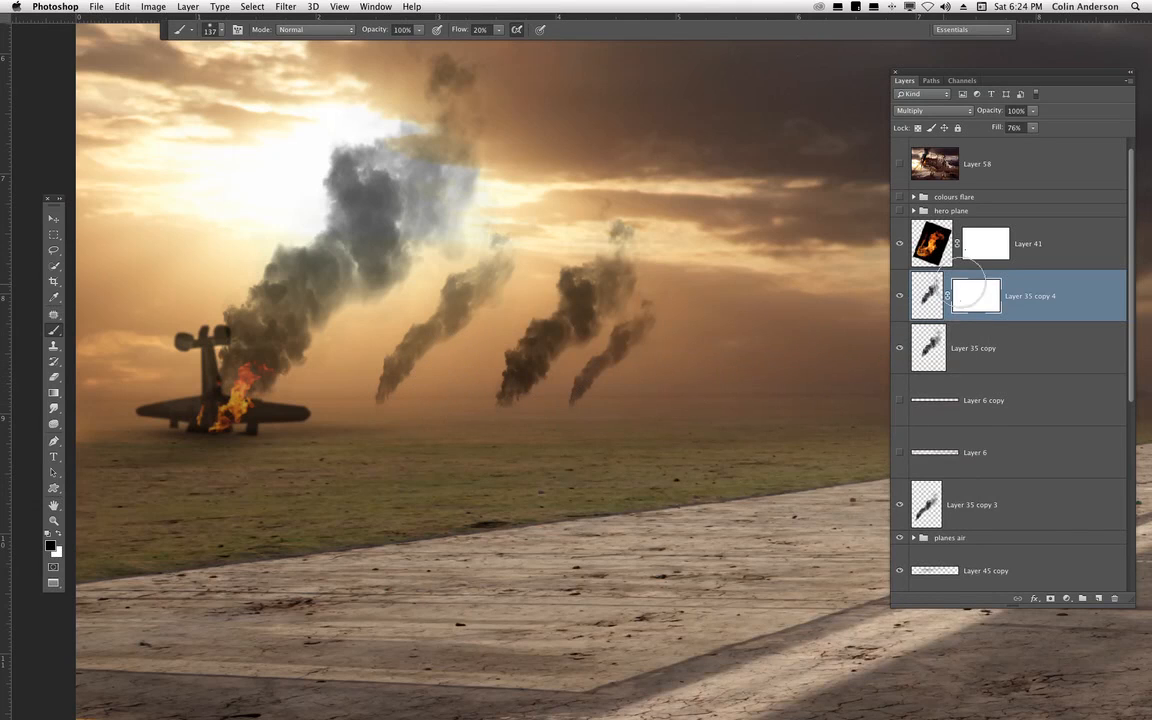
- Set the brush to 99 px with 100% flow and target the layer mask of Layer 35 copy 4
{"action": "left_click", "coordinate": [900, 296]}
{"action": "left_click", "coordinate": [900, 296]}
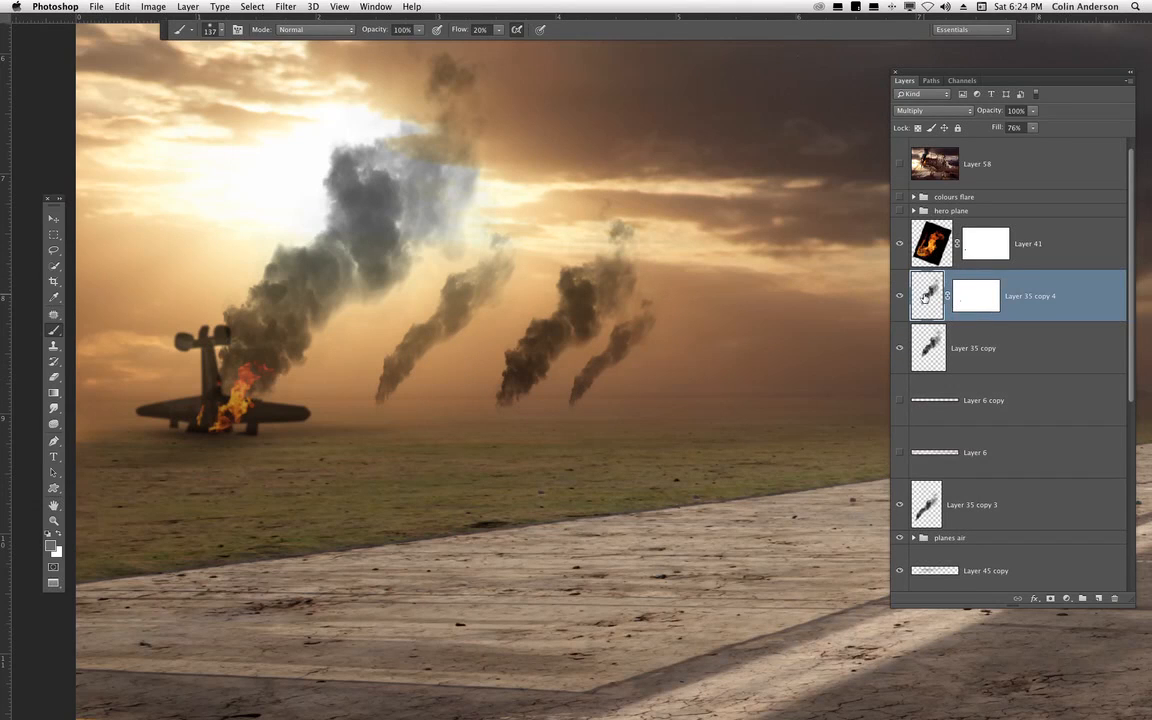
{"action": "right_click", "coordinate": [603, 300]}
{"action": "left_click_drag", "start_coordinate": [707, 320], "coordinate": [700, 318]}
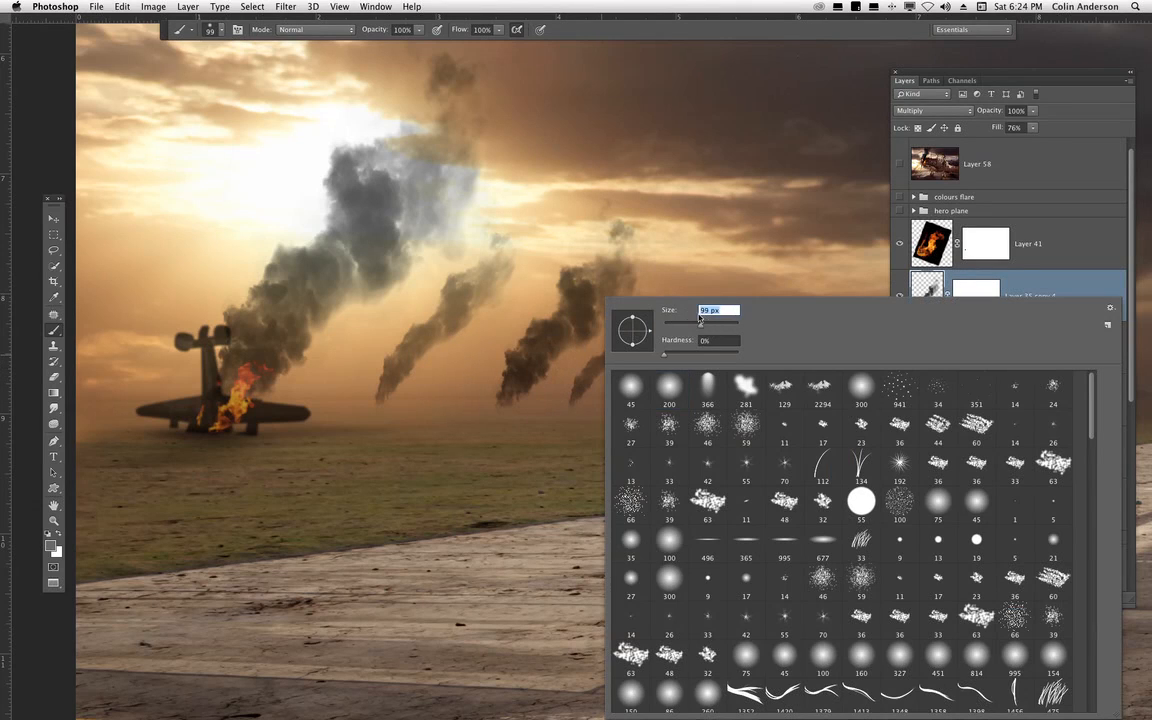
{"action": "left_click", "coordinate": [976, 291]}
{"action": "double_click", "coordinate": [976, 291]}
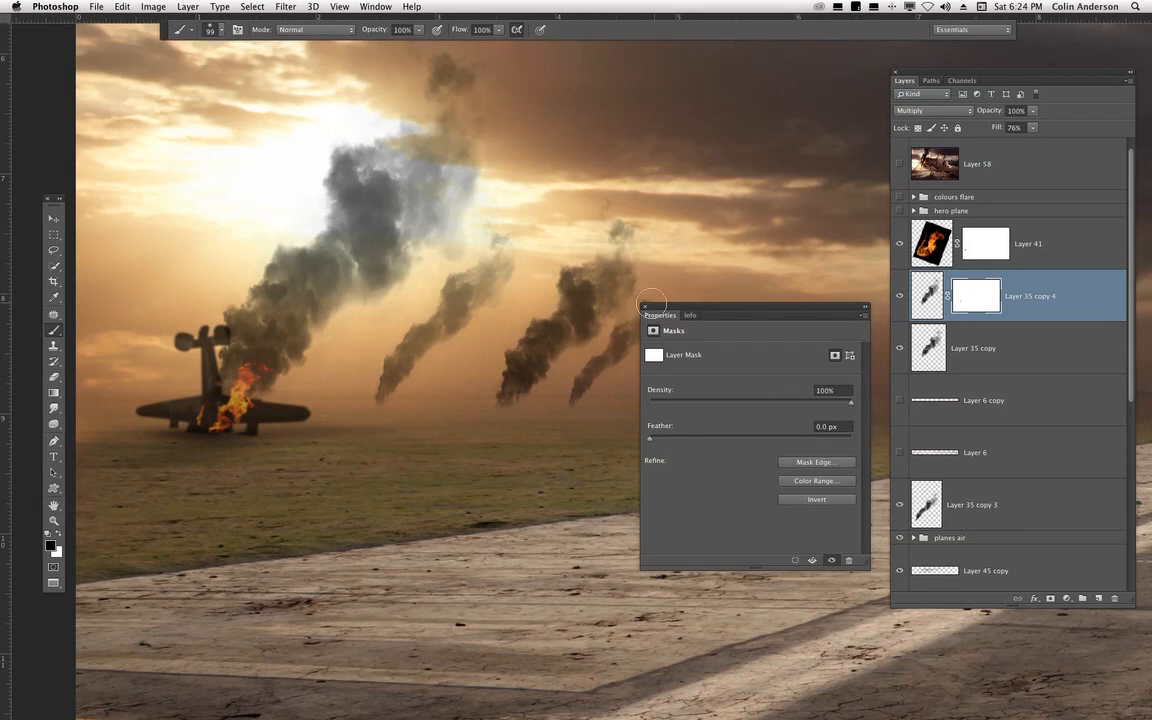
{"action": "left_click", "coordinate": [646, 308]}
- Paint black on the Layer 35 copy 4 mask to slim the plume and hide its upper wisps
{"action": "left_click_drag", "start_coordinate": [543, 392], "coordinate": [586, 366]}
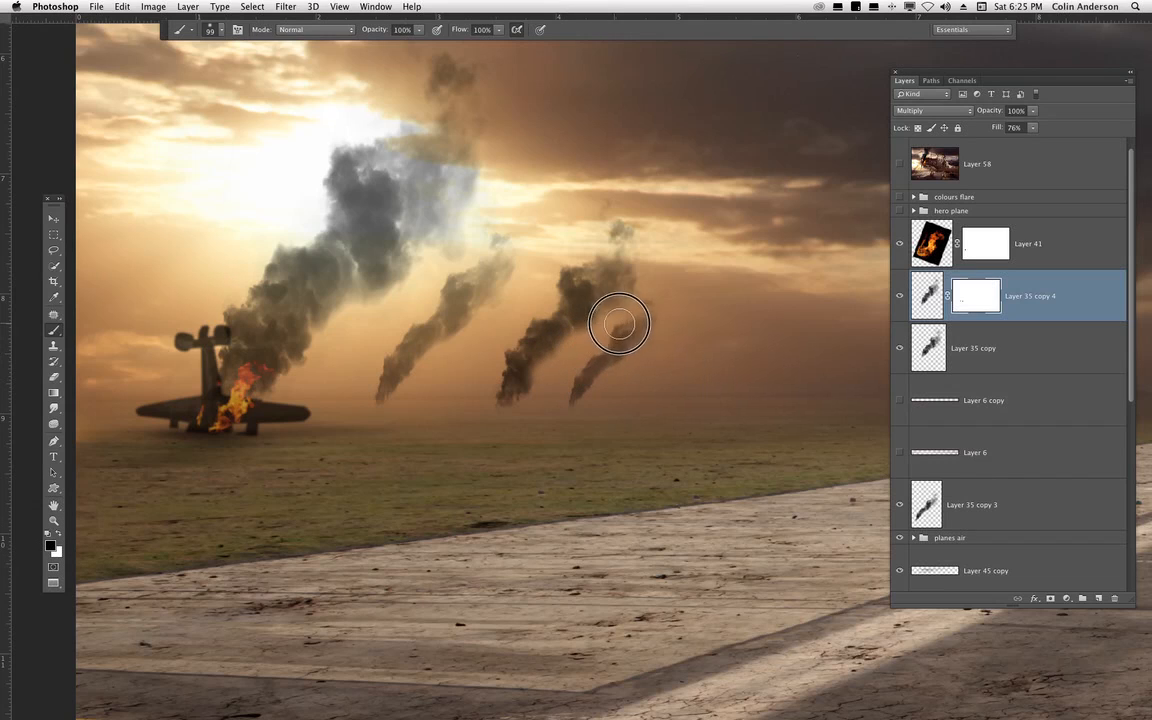
{"action": "mouse_move", "coordinate": [596, 249]}
{"action": "left_mouse_down"}
{"action": "mouse_move", "coordinate": [638, 230]}
{"action": "mouse_move", "coordinate": [630, 235]}
{"action": "left_mouse_up"}
{"action": "left_click_drag", "start_coordinate": [512, 338], "coordinate": [510, 357]}
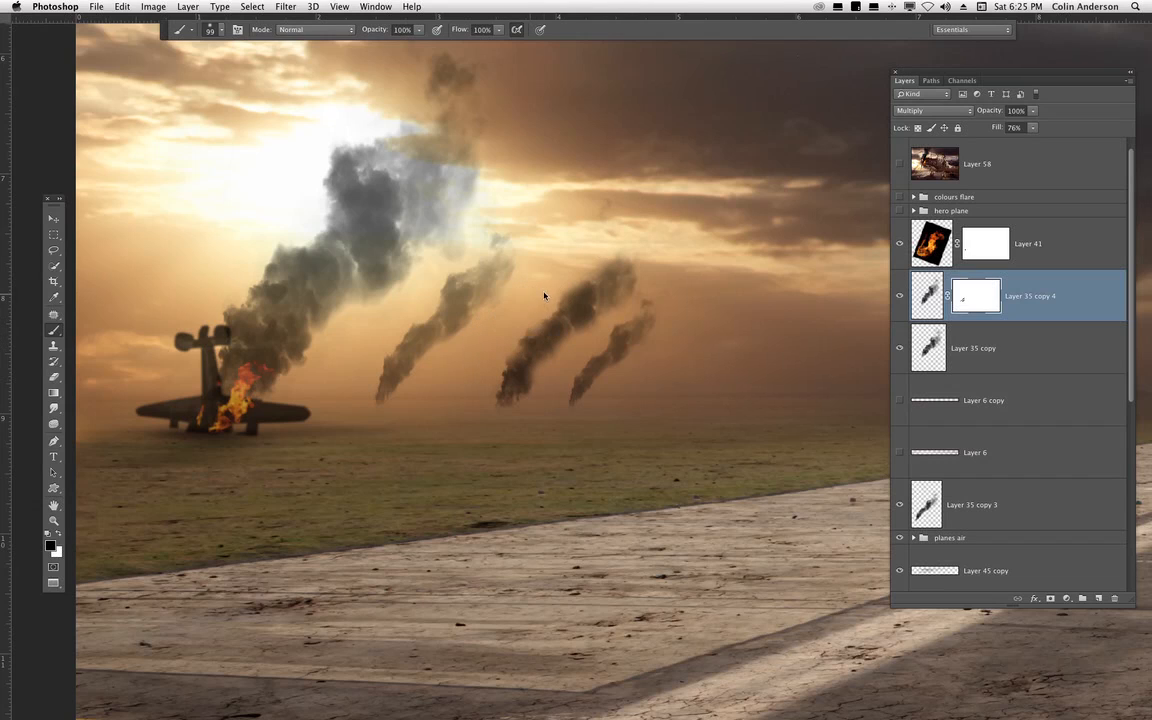
{"action": "left_click_drag", "start_coordinate": [606, 322], "coordinate": [625, 303]}
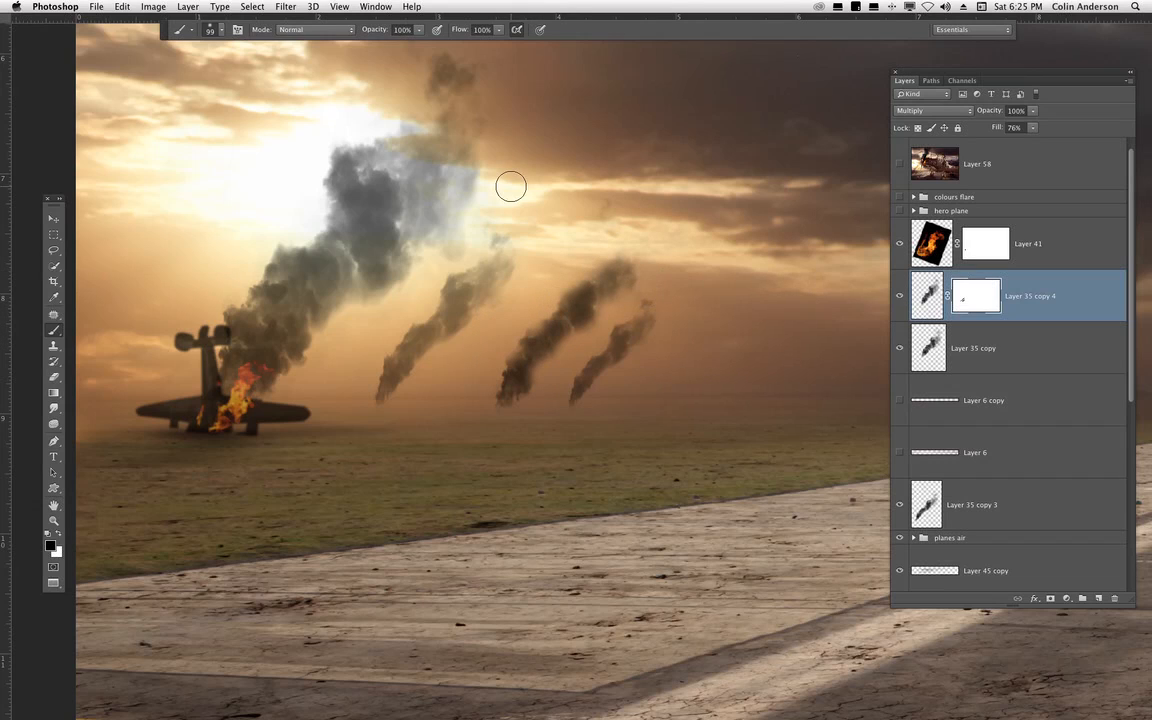
- Try painting the Layer 35 copy 4 mask at 23% brush flow, and delete the mask
{"action": "left_click", "coordinate": [498, 29]}
{"action": "left_click_drag", "start_coordinate": [497, 44], "coordinate": [453, 46]}
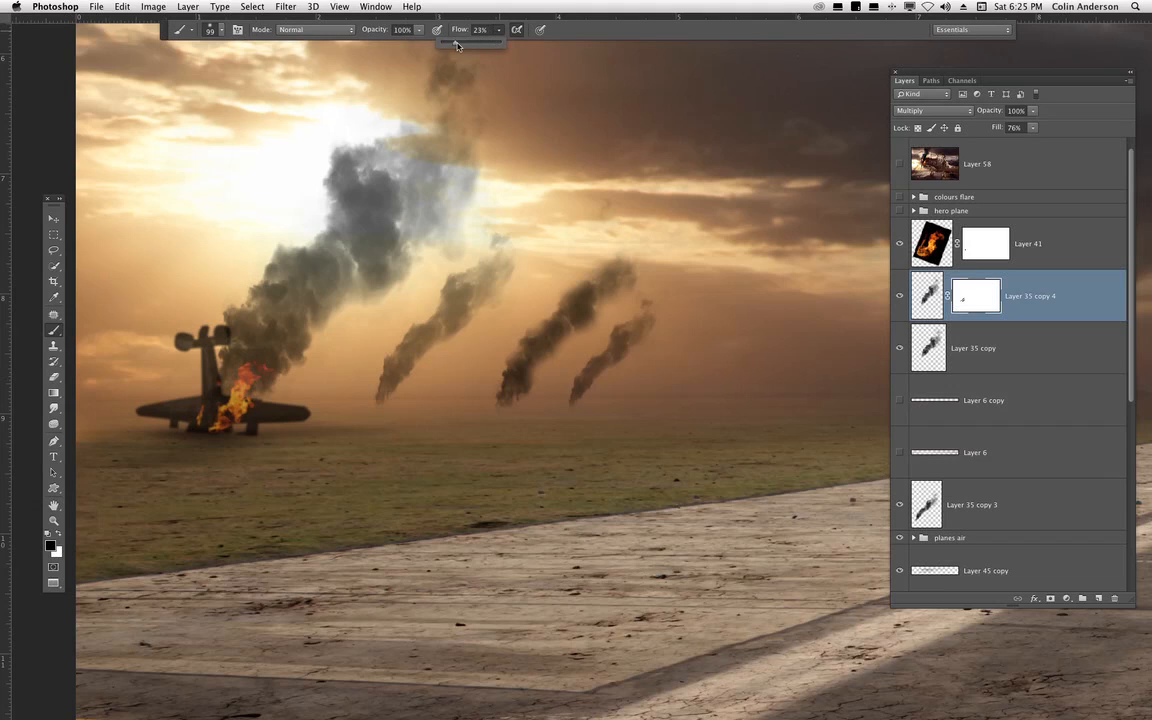
{"action": "key", "text": "Return"}
{"action": "mouse_move", "coordinate": [538, 386]}
{"action": "left_mouse_down"}
{"action": "mouse_move", "coordinate": [591, 321]}
{"action": "mouse_move", "coordinate": [572, 268]}
{"action": "left_mouse_up"}
{"action": "left_click_drag", "start_coordinate": [978, 295], "coordinate": [1113, 598]}
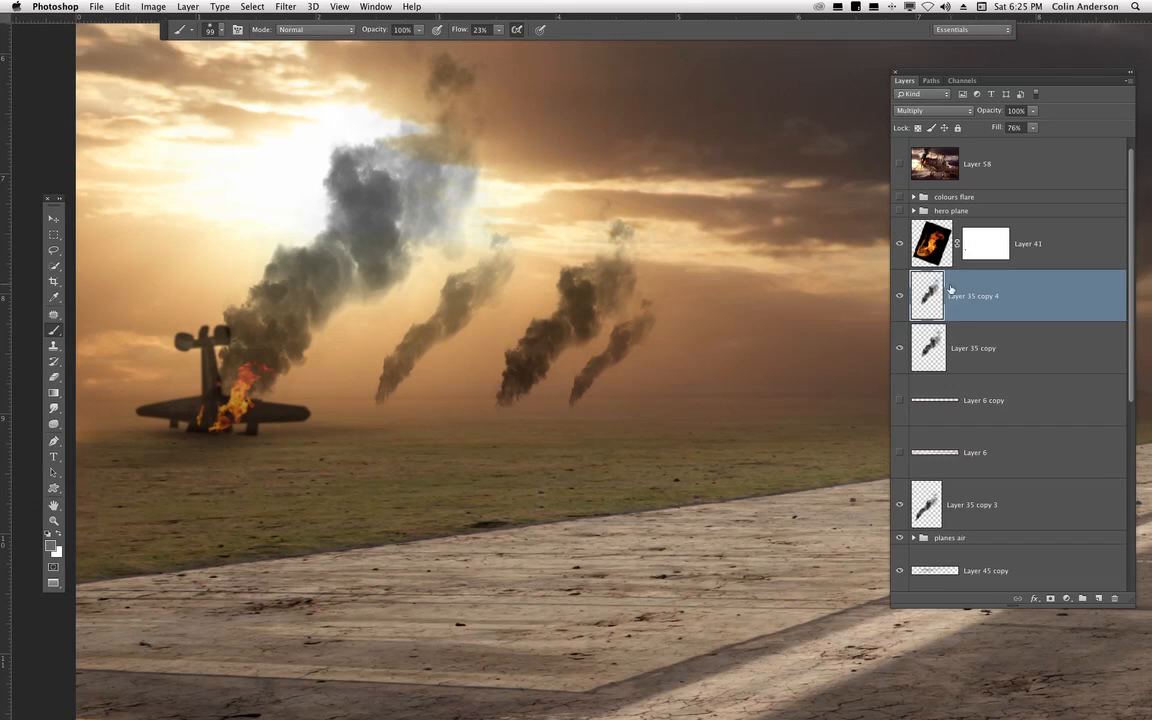
- Reshape the Layer 35 copy 4 smoke plume in Liquify at 100% view, using a warp brush of size 93
{"action": "key", "text": "m"}
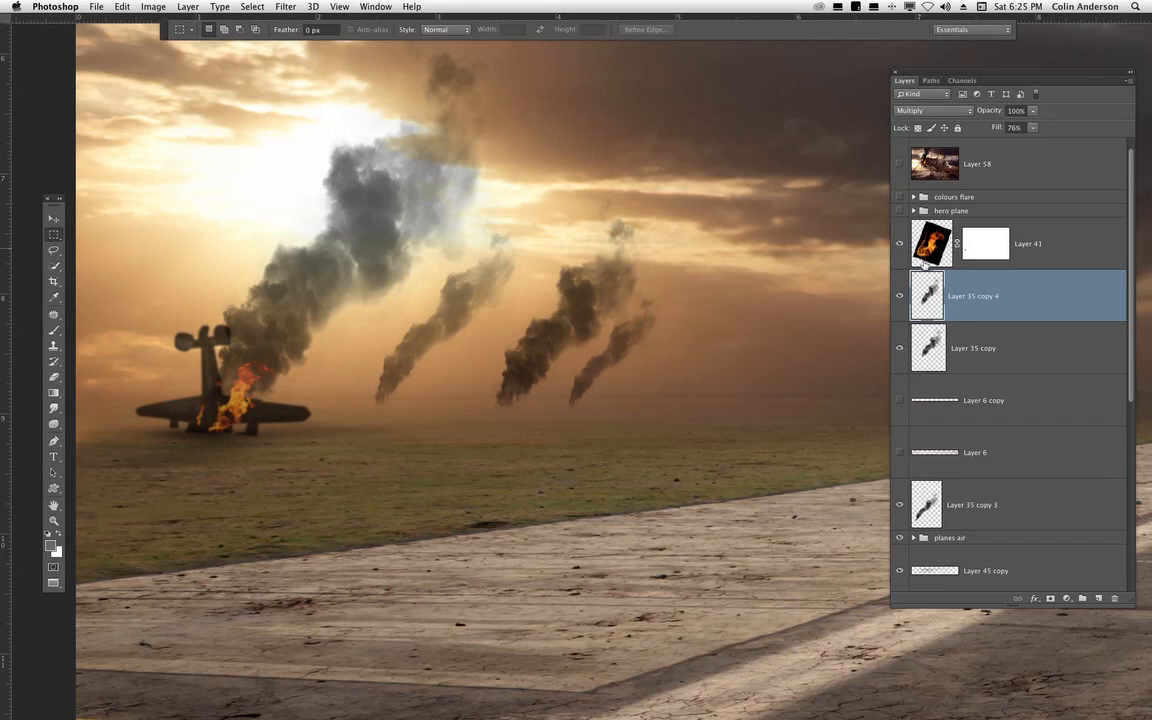
{"action": "left_click", "coordinate": [287, 9]}
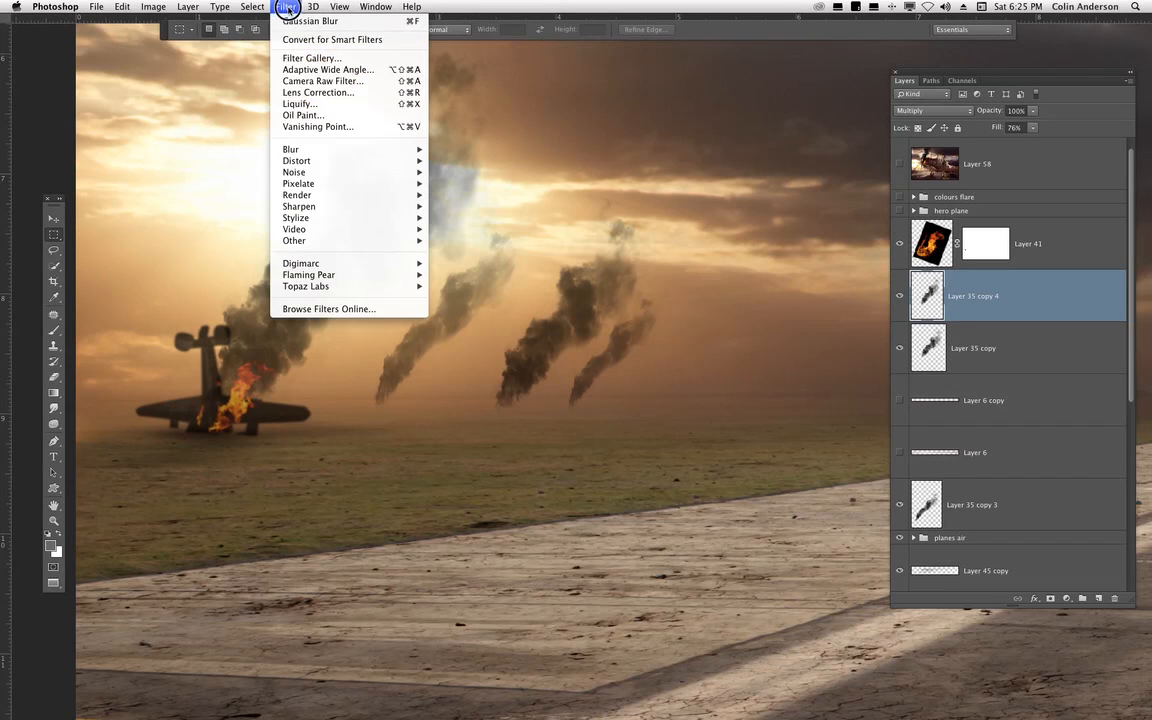
{"action": "left_click", "coordinate": [307, 110]}
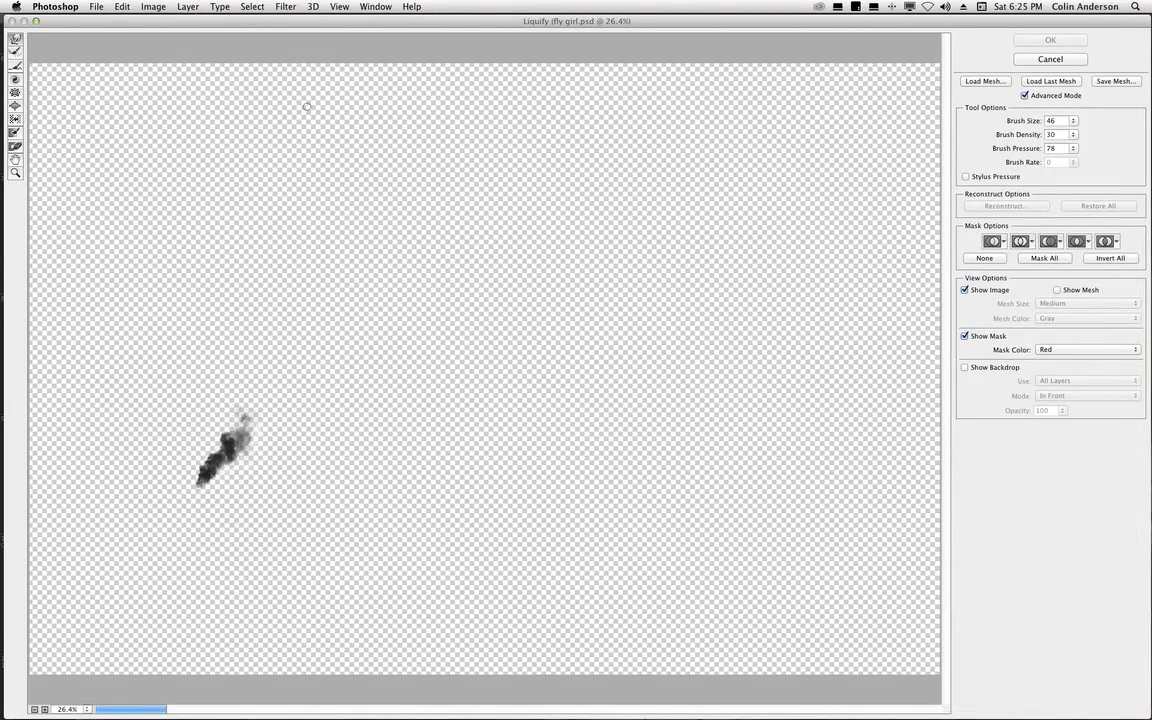
{"action": "key", "text": "super+1"}
{"action": "key", "text": "space"}
{"action": "left_click_drag", "start_coordinate": [239, 522], "coordinate": [797, 398]}
{"action": "left_click_drag", "start_coordinate": [246, 597], "coordinate": [772, 317]}
{"action": "mouse_move", "coordinate": [631, 467]}
{"action": "left_mouse_down"}
{"action": "mouse_move", "coordinate": [510, 540]}
{"action": "mouse_move", "coordinate": [488, 583]}
{"action": "left_mouse_up"}
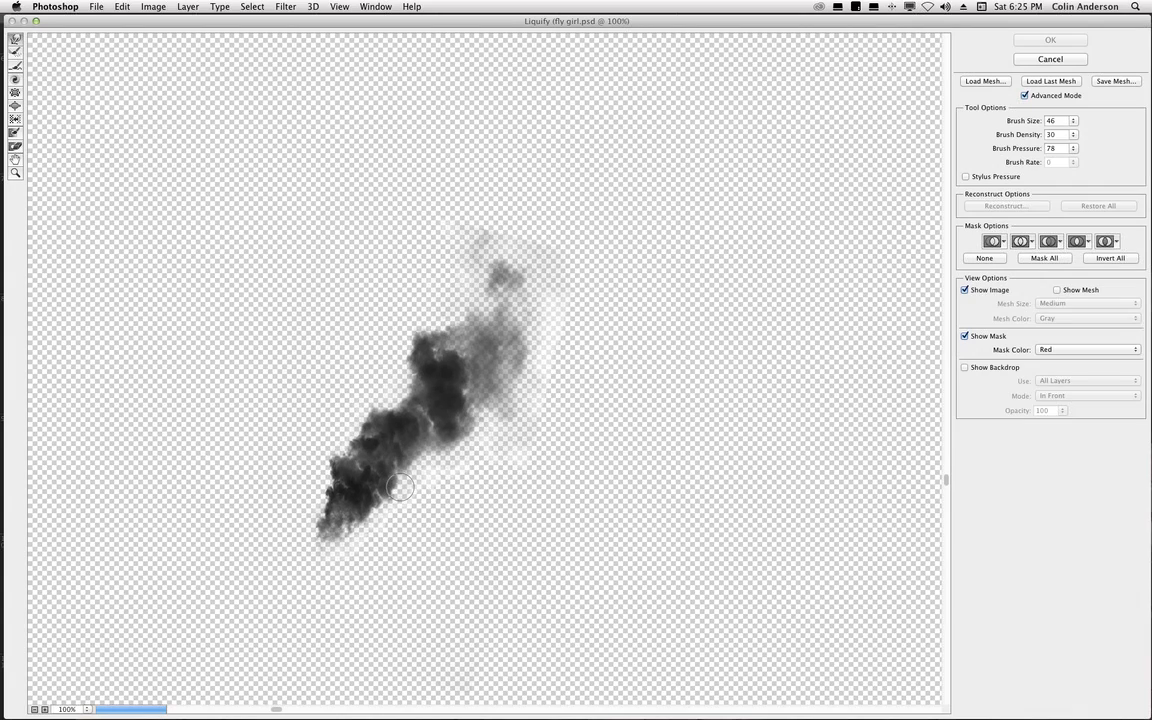
{"action": "left_click", "coordinate": [1016, 121]}
{"action": "left_click_drag", "start_coordinate": [419, 465], "coordinate": [455, 435]}
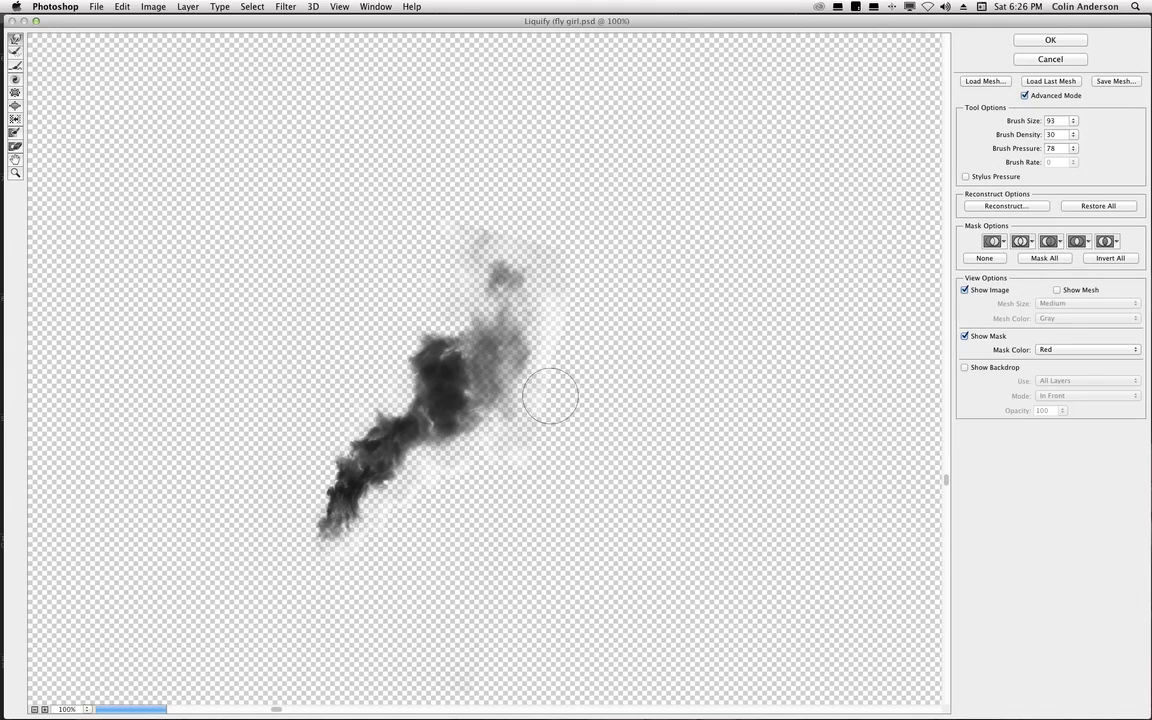
{"action": "left_click", "coordinate": [1057, 44]}
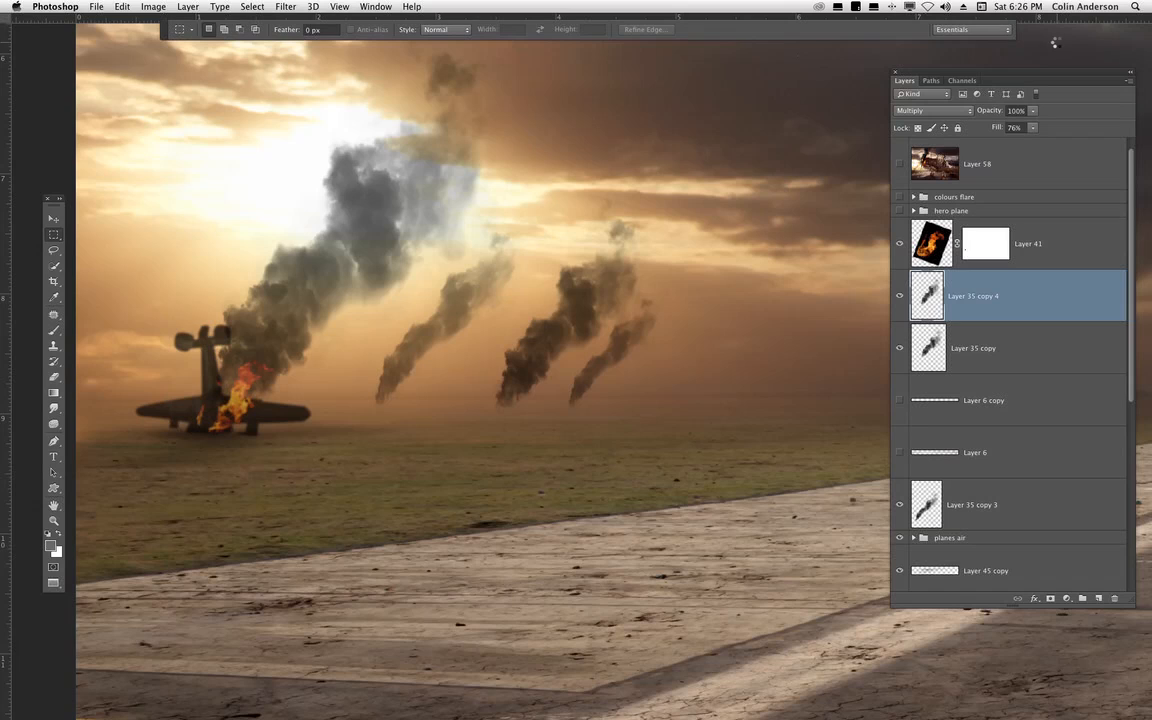
- Compare the plume before and after the Liquify change, and delete Layer 35 copy 4
{"action": "key", "text": "super+z"}
{"action": "key", "text": "super+z"}
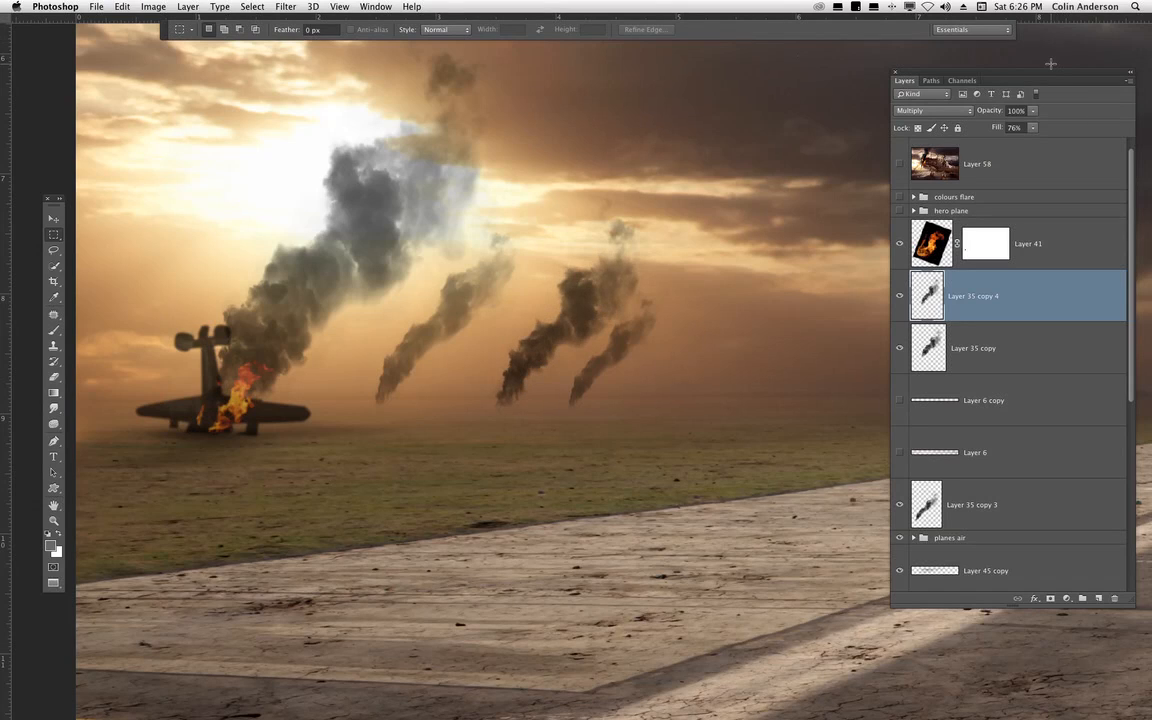
{"action": "key", "text": "super+z"}
{"action": "key", "text": "super+z"}
{"action": "key", "text": "super+z"}
{"action": "key", "text": "super+z"}
{"action": "key", "text": "super+z"}
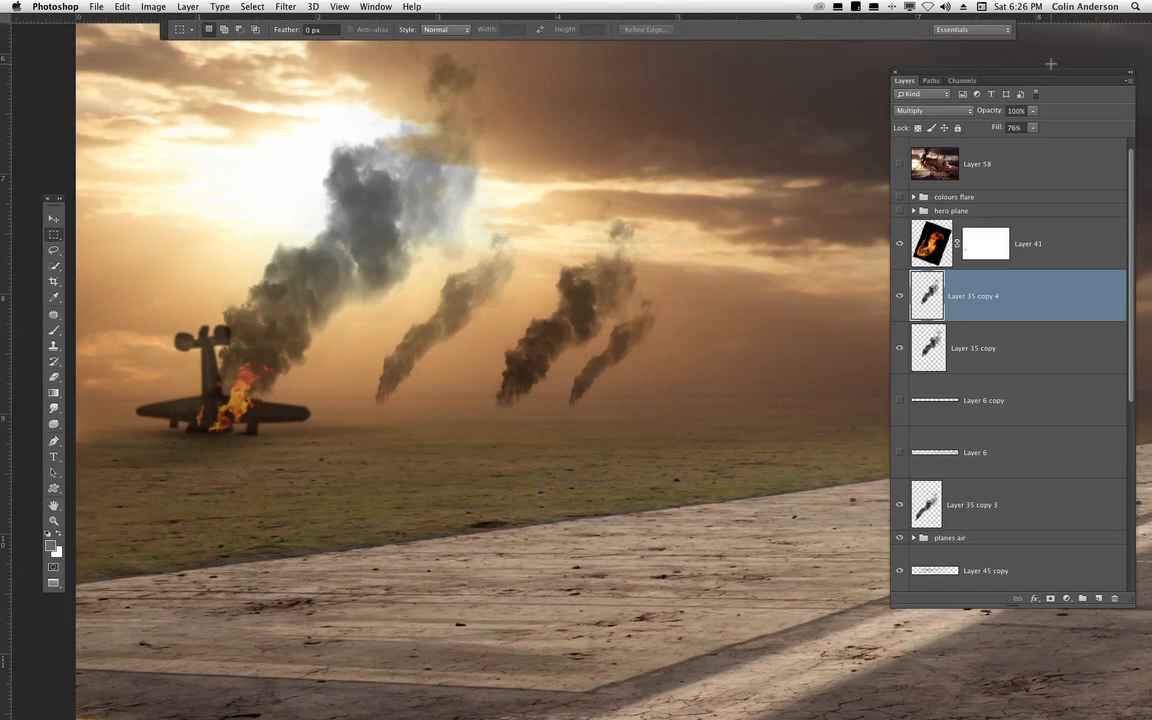
{"action": "left_click_drag", "start_coordinate": [1033, 297], "coordinate": [1115, 598]}
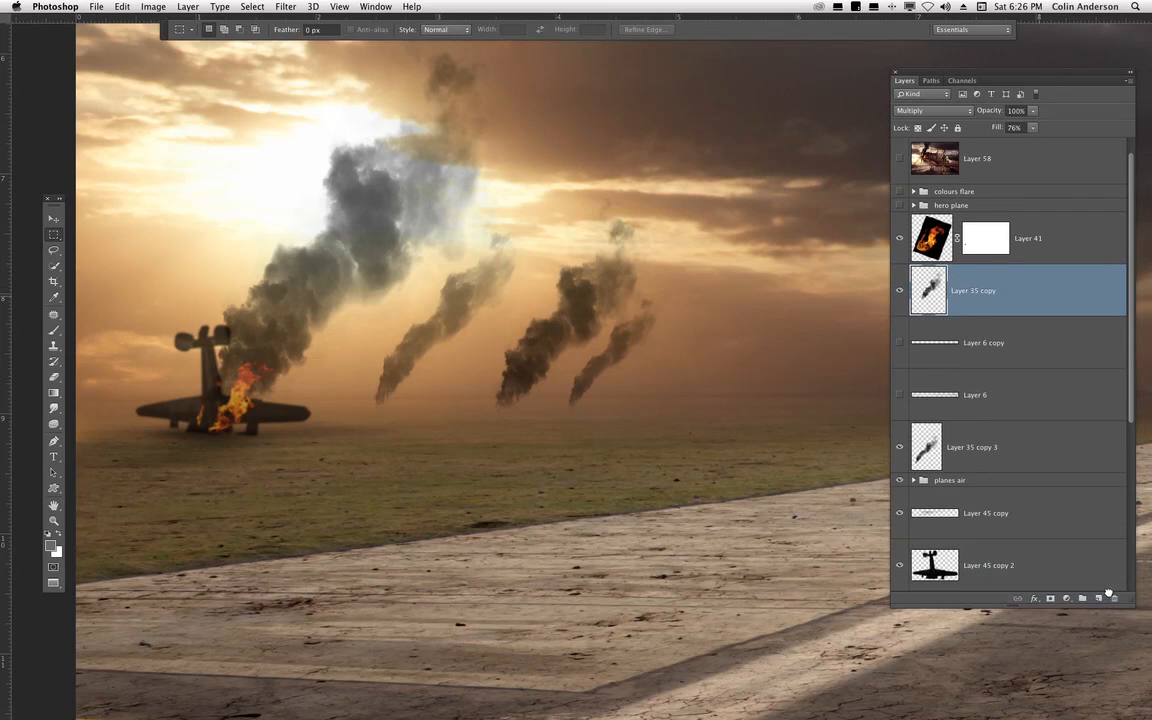
- Show and hide Layer 6 to examine its effect along the horizon of the whole scene
{"action": "left_click", "coordinate": [53, 220]}
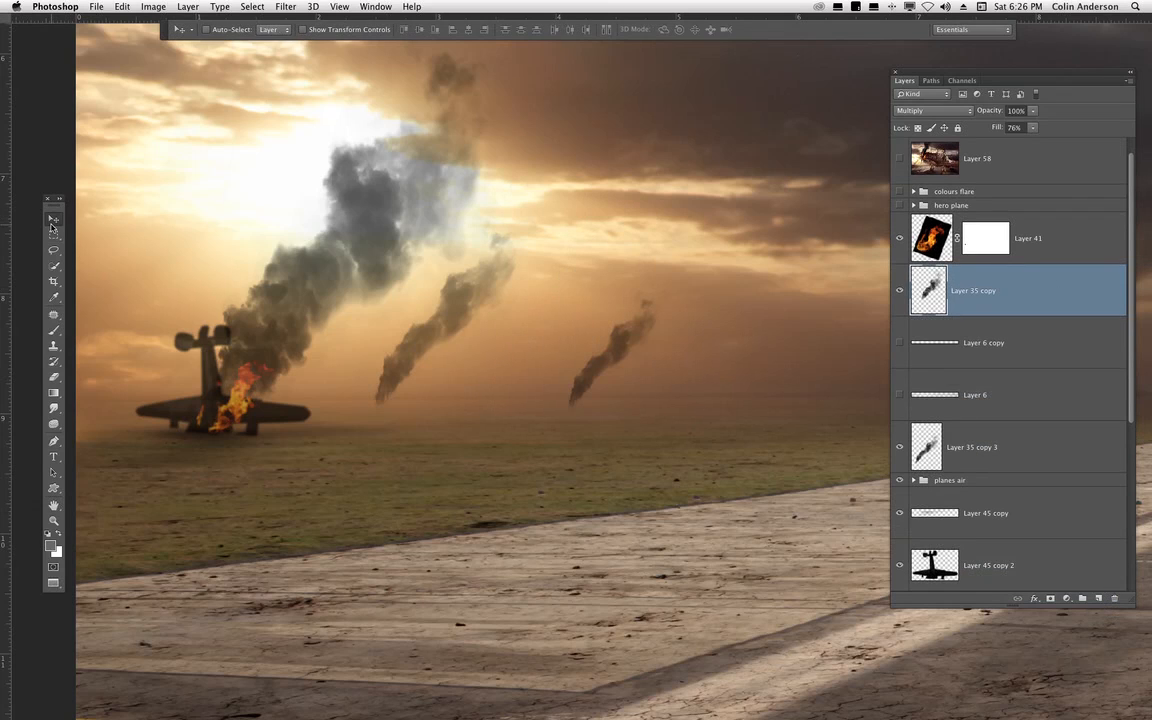
{"action": "key", "text": "super+minus"}
{"action": "key", "text": "super+minus"}
{"action": "key", "text": "super+minus"}
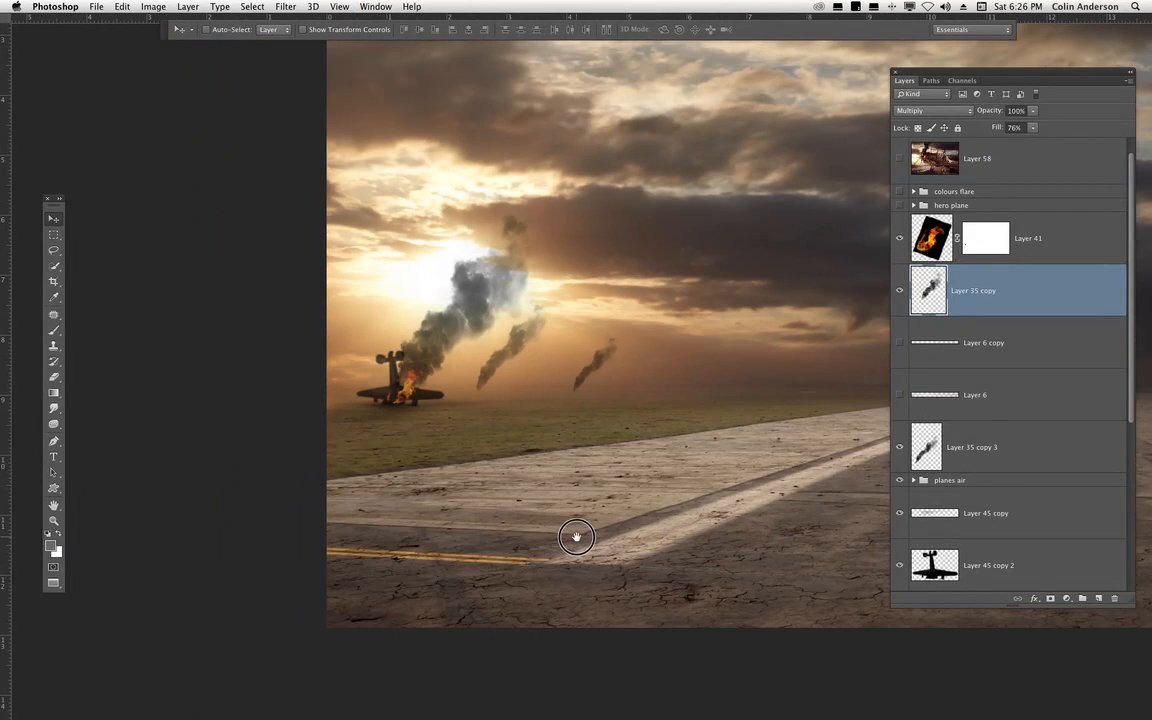
{"action": "scroll", "coordinate": [576, 537], "scroll_direction": "right", "scroll_amount": 3}
{"action": "scroll", "coordinate": [1128, 425], "scroll_direction": "down", "scroll_amount": 2}
{"action": "scroll", "coordinate": [1128, 425], "scroll_direction": "down", "scroll_amount": 3}
{"action": "scroll", "coordinate": [1124, 465], "scroll_direction": "up", "scroll_amount": 4}
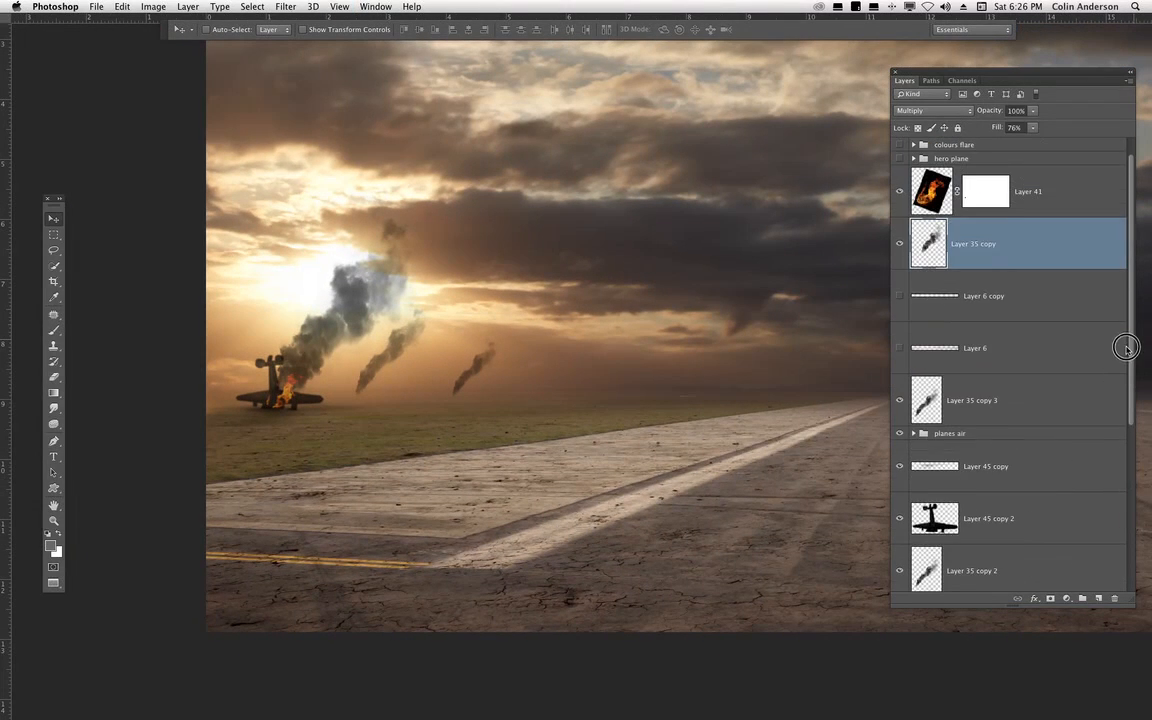
{"action": "scroll", "coordinate": [1127, 349], "scroll_direction": "up", "scroll_amount": 1}
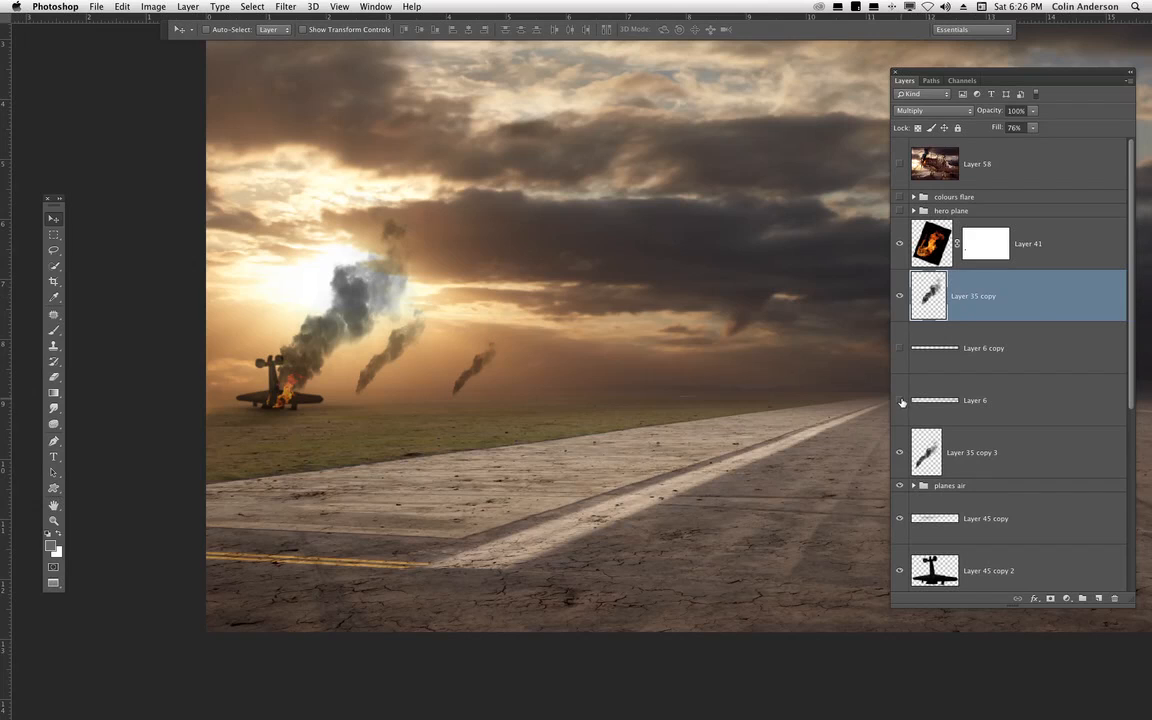
{"action": "left_click", "coordinate": [900, 400]}
{"action": "left_click", "coordinate": [900, 396]}
{"action": "left_click", "coordinate": [899, 399]}
{"action": "left_click", "coordinate": [898, 400]}
- Select a wide band of low sky on layer 747, feather it by 25 pixels, and copy it to a new layer
{"action": "left_click", "coordinate": [966, 392]}
{"action": "left_click_drag", "start_coordinate": [1127, 366], "coordinate": [1121, 552]}
{"action": "left_click", "coordinate": [930, 368]}
{"action": "left_click_drag", "start_coordinate": [688, 473], "coordinate": [678, 535]}
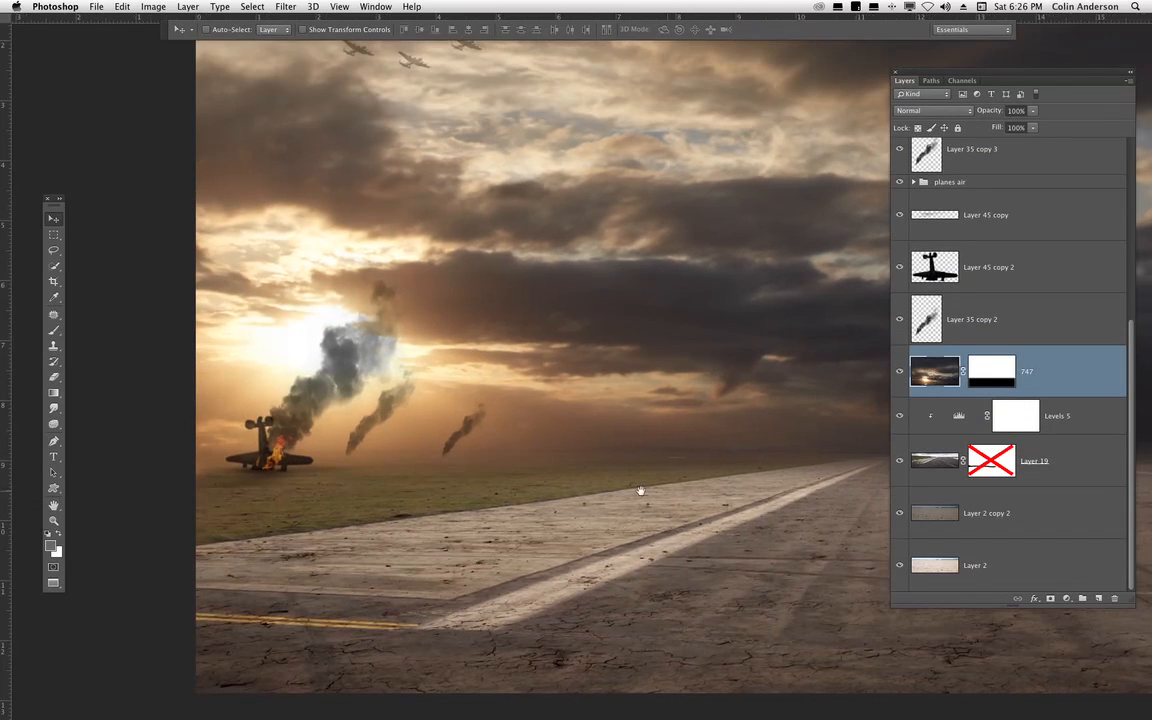
{"action": "left_click", "coordinate": [54, 236]}
{"action": "left_click_drag", "start_coordinate": [514, 437], "coordinate": [526, 388]}
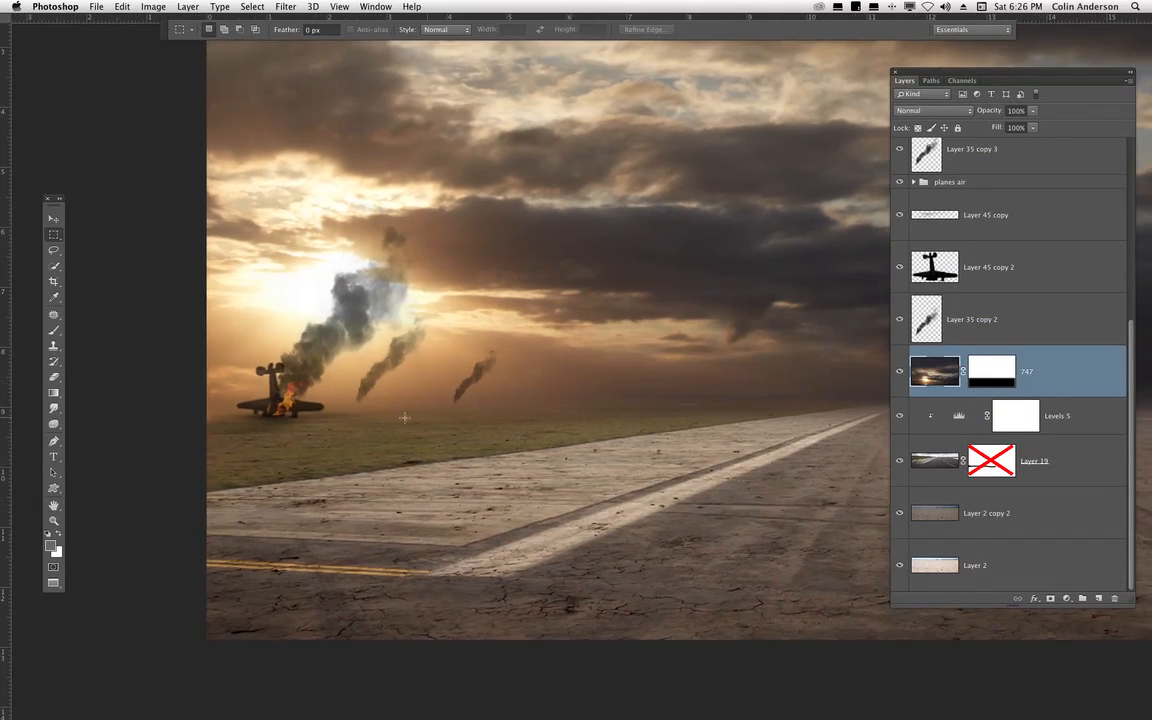
{"action": "left_click_drag", "start_coordinate": [182, 325], "coordinate": [1030, 390]}
{"action": "key", "text": "shift+F6"}
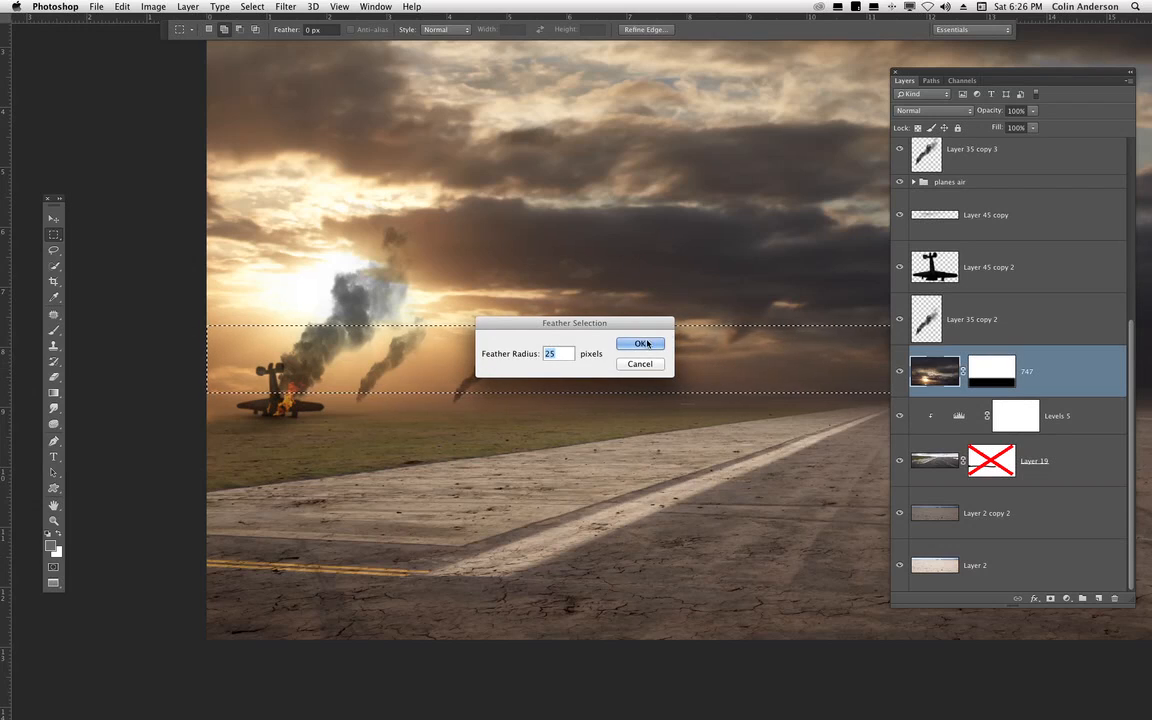
{"action": "key", "text": "Return"}
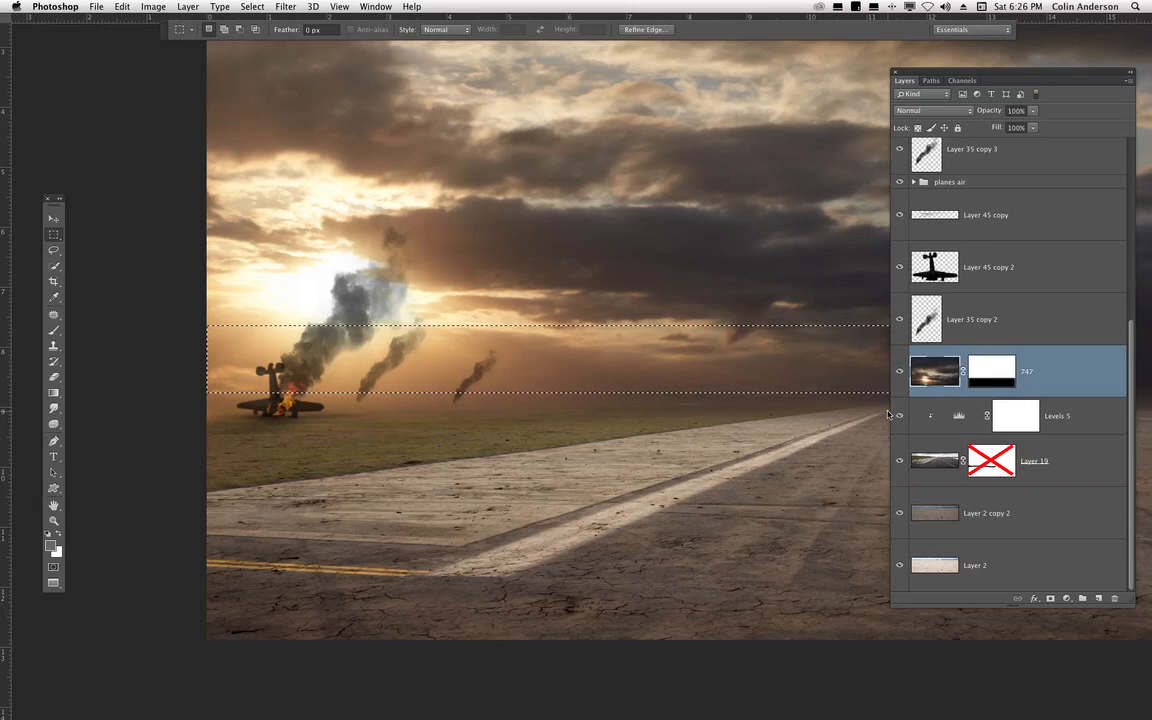
{"action": "key", "text": "super+j"}
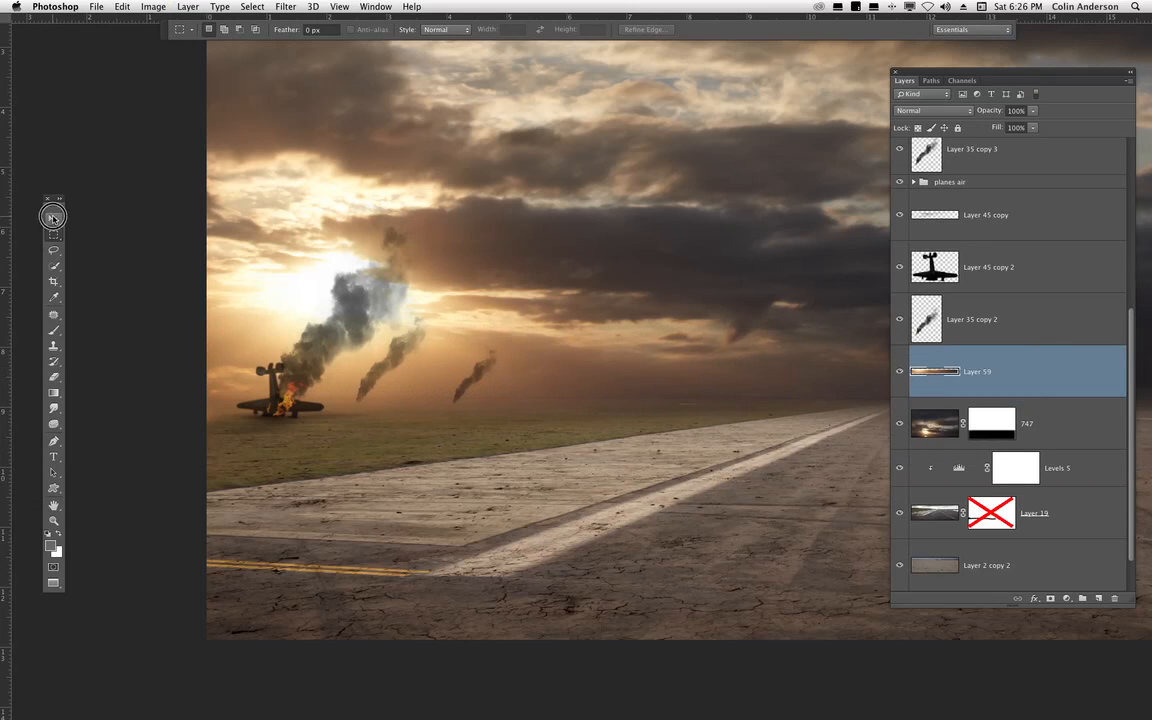
- Move the Layer 59 sky strip down to the horizon and place it above Layer 35 copy 3 in the stack
{"action": "left_click", "coordinate": [53, 219]}
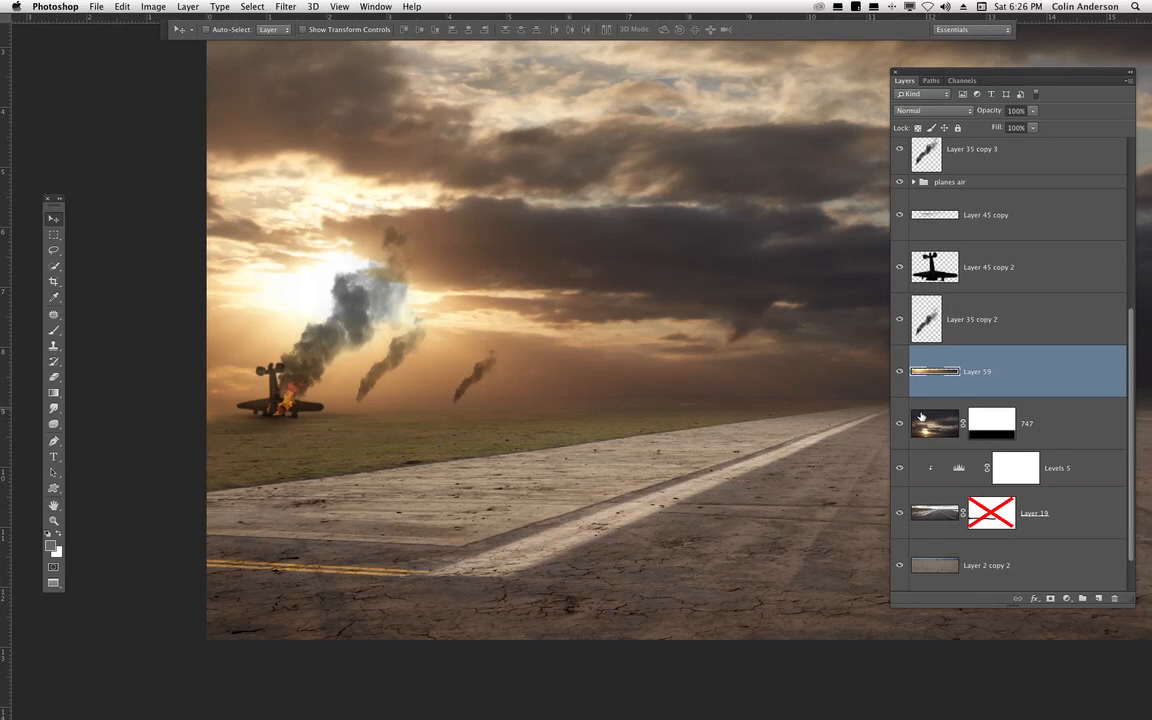
{"action": "left_click_drag", "start_coordinate": [735, 470], "coordinate": [687, 553]}
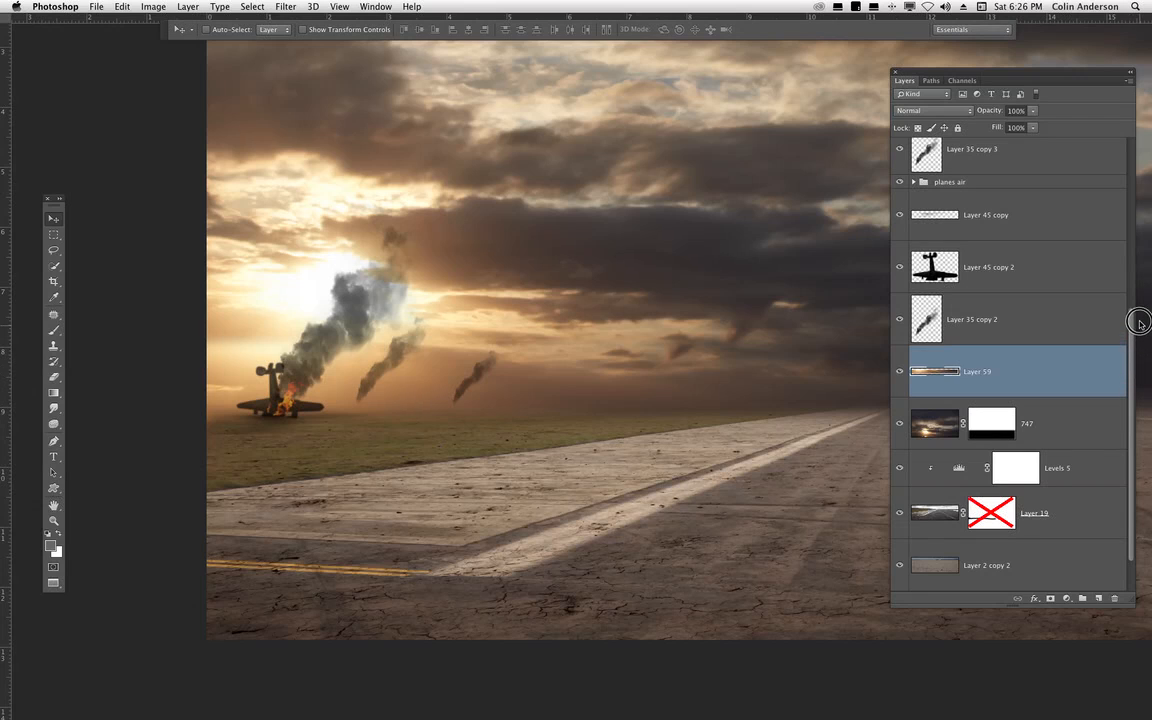
{"action": "left_click_drag", "start_coordinate": [1134, 303], "coordinate": [1132, 270]}
{"action": "left_click_drag", "start_coordinate": [1023, 473], "coordinate": [1109, 269]}
{"action": "left_click_drag", "start_coordinate": [1133, 318], "coordinate": [1123, 243]}
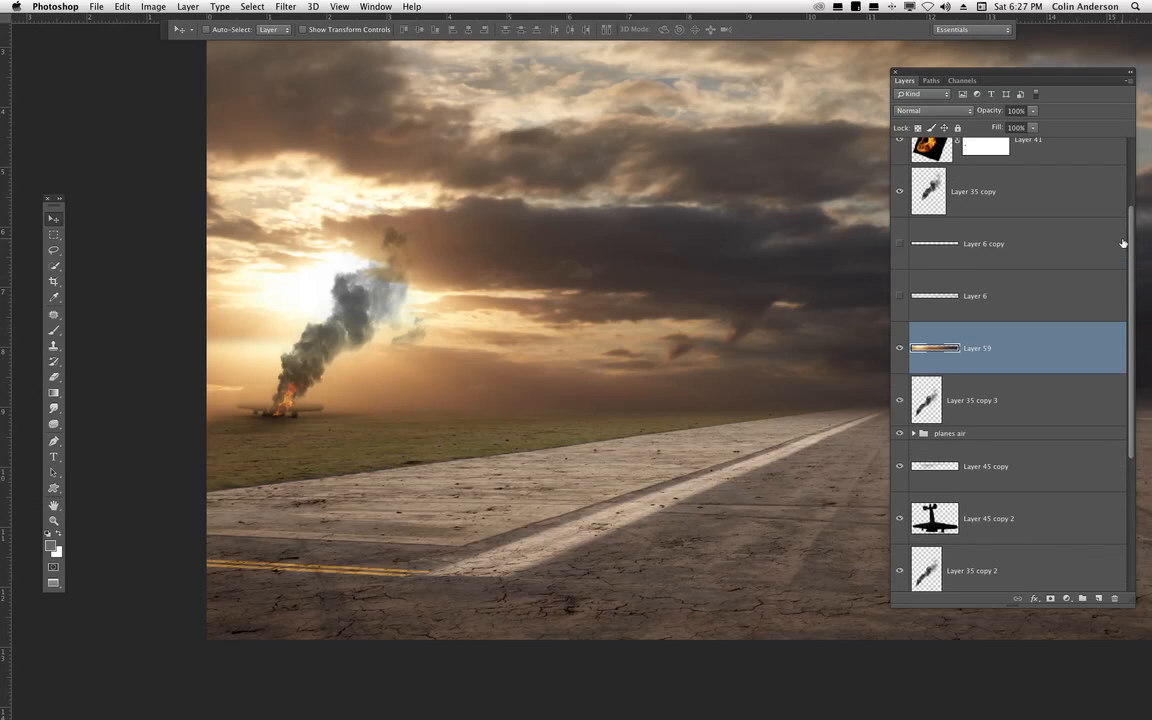
- Toggle Layer 59, Layer 6 and Layer 6 copy to compare the horizon haze, leaving only Layer 59 shown
{"action": "left_click", "coordinate": [899, 349]}
{"action": "left_click", "coordinate": [899, 297]}
{"action": "left_click", "coordinate": [899, 243]}
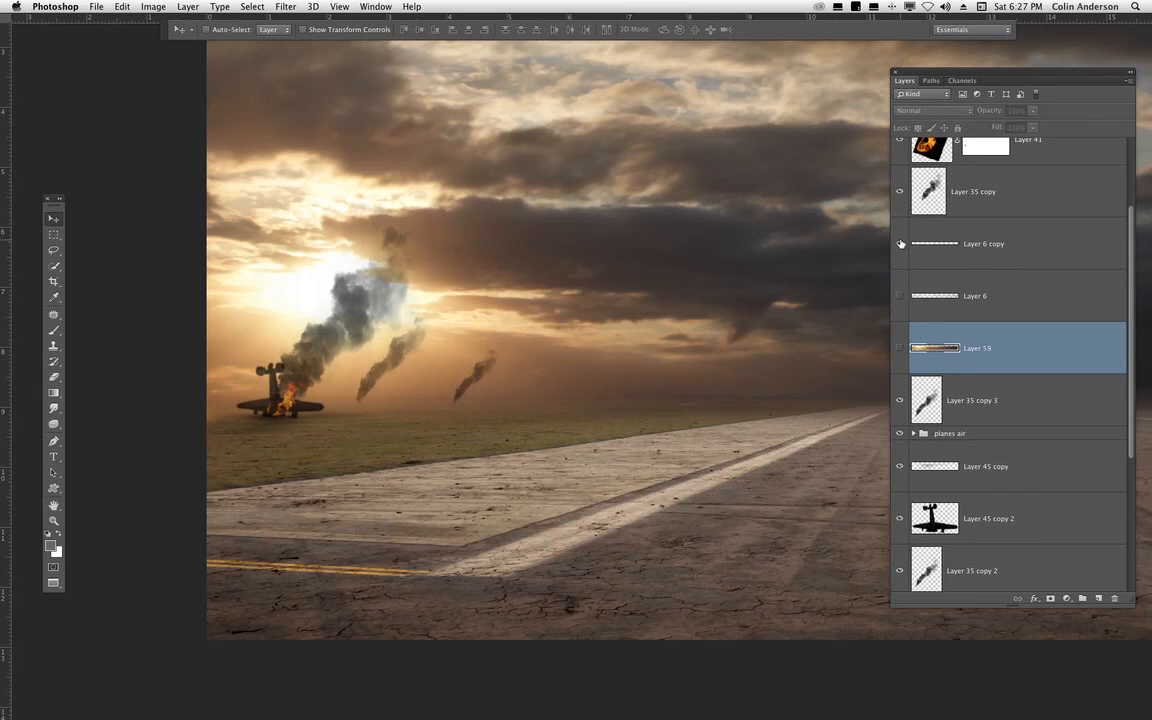
{"action": "left_click", "coordinate": [899, 243]}
{"action": "left_click", "coordinate": [931, 348]}
{"action": "left_click", "coordinate": [899, 348]}
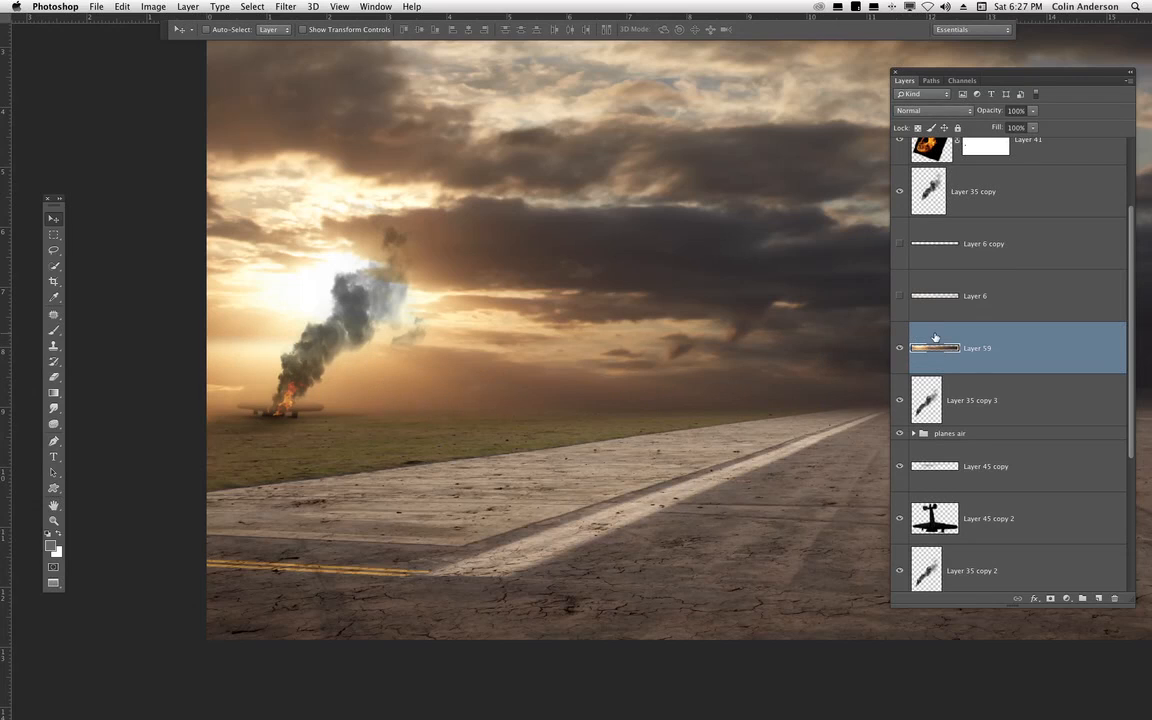
- Adjust the sky strip's position at the horizon and apply a Gaussian Blur with a 73.7-pixel radius to Layer 59
{"action": "mouse_move", "coordinate": [517, 465]}
{"action": "left_mouse_down"}
{"action": "mouse_move", "coordinate": [521, 443]}
{"action": "mouse_move", "coordinate": [518, 453]}
{"action": "left_mouse_up"}
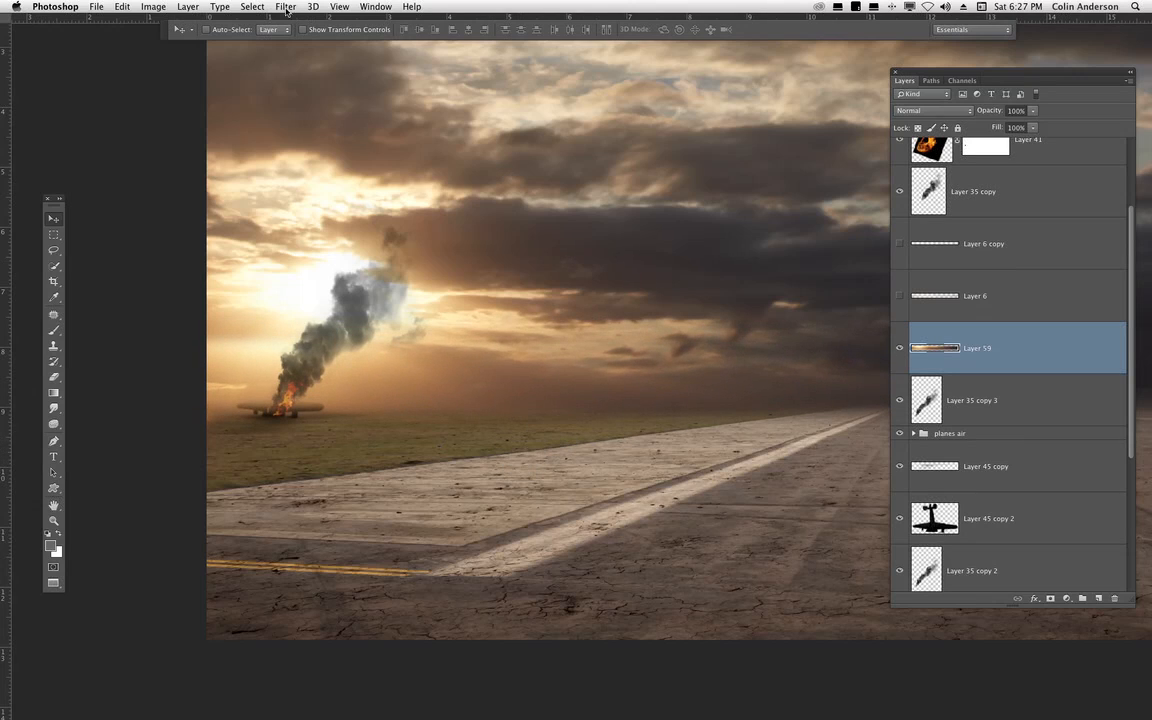
{"action": "left_click_drag", "start_coordinate": [288, 10], "coordinate": [470, 236]}
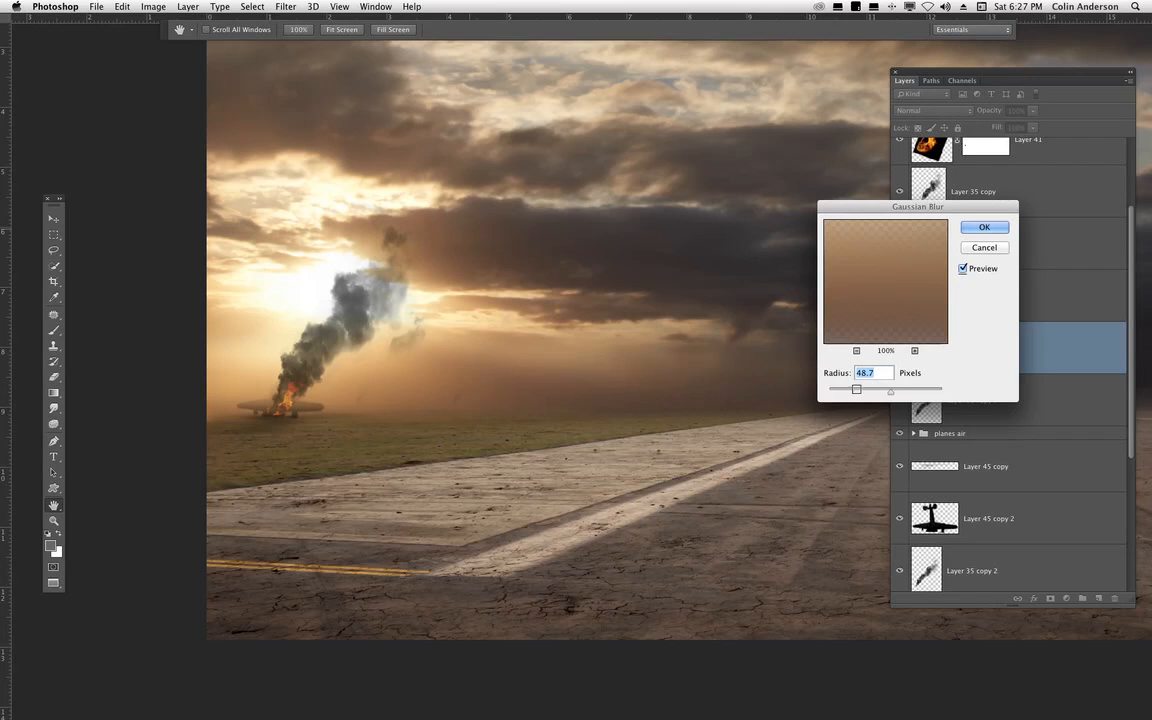
{"action": "left_click", "coordinate": [896, 392]}
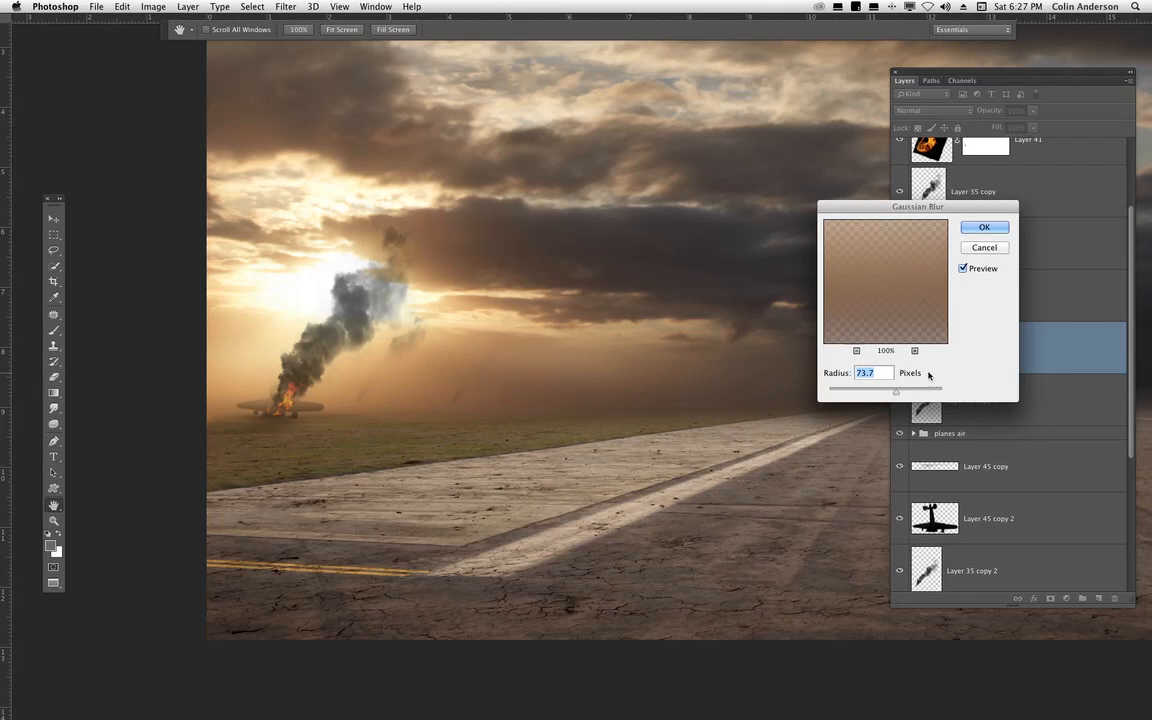
{"action": "left_click", "coordinate": [983, 227]}
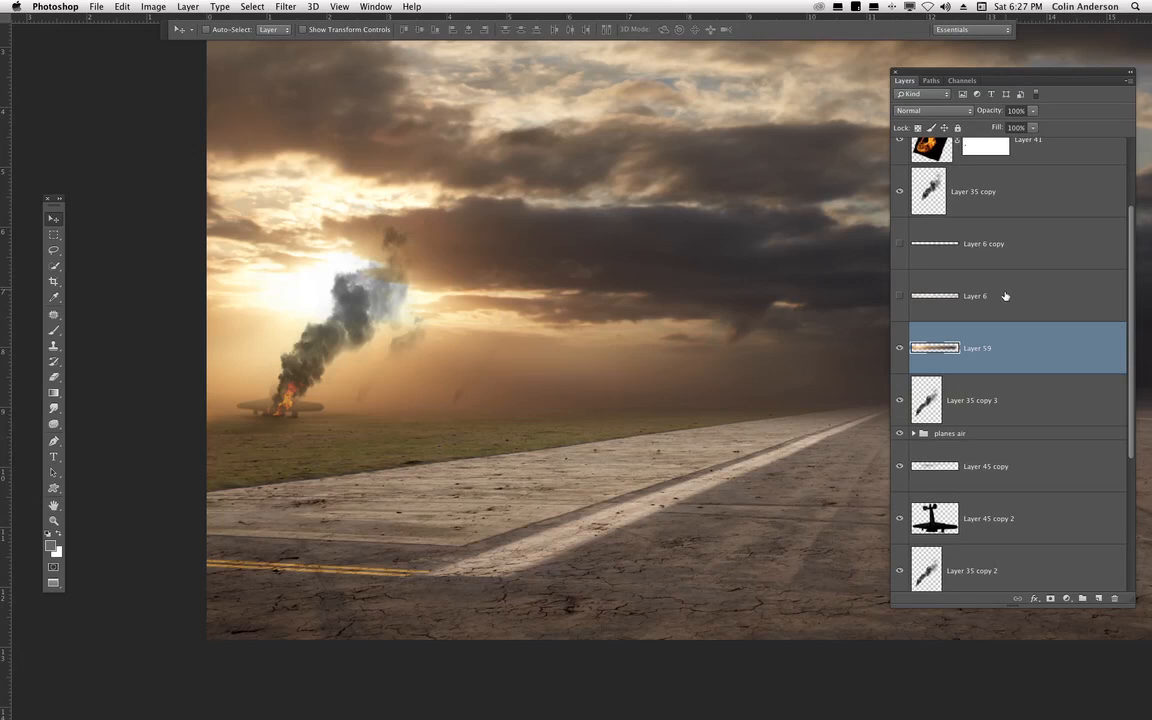
- Lower Layer 59's fill to 53% and toggle the layer's visibility to compare the haze
{"action": "left_click", "coordinate": [1034, 129]}
{"action": "left_click_drag", "start_coordinate": [1027, 145], "coordinate": [1010, 147]}
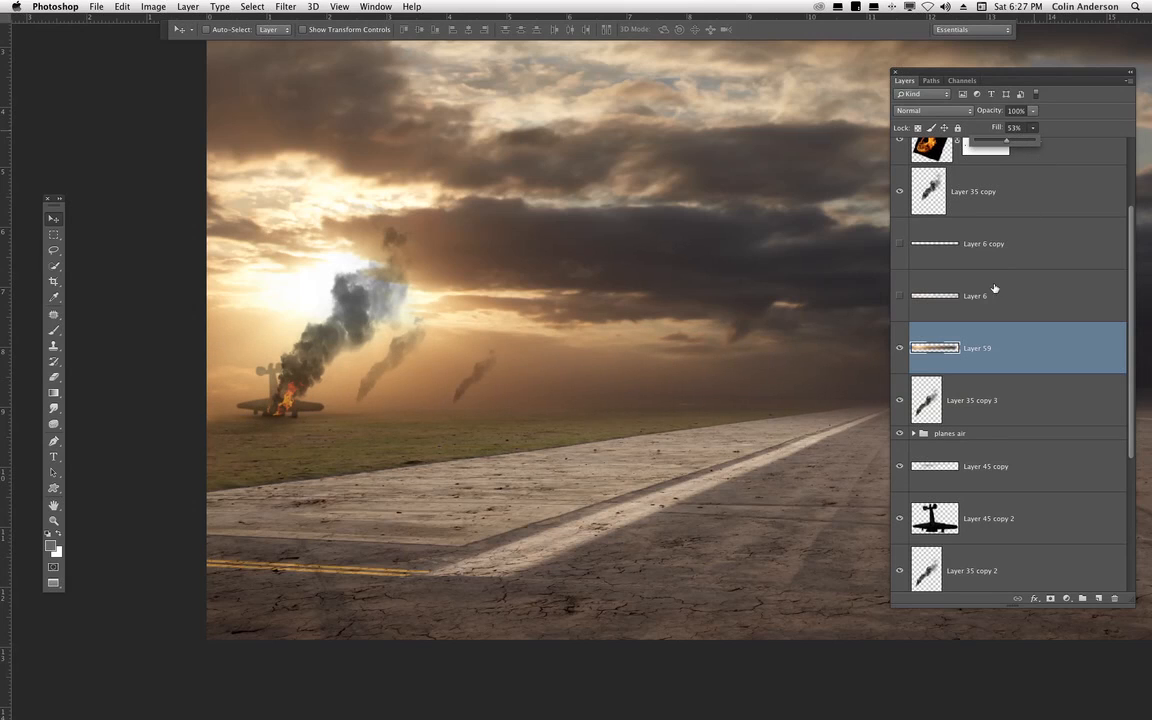
{"action": "left_click", "coordinate": [899, 347]}
{"action": "left_click", "coordinate": [899, 347]}
{"action": "left_click", "coordinate": [899, 347]}
{"action": "left_click", "coordinate": [899, 347]}
{"action": "left_click", "coordinate": [900, 343]}
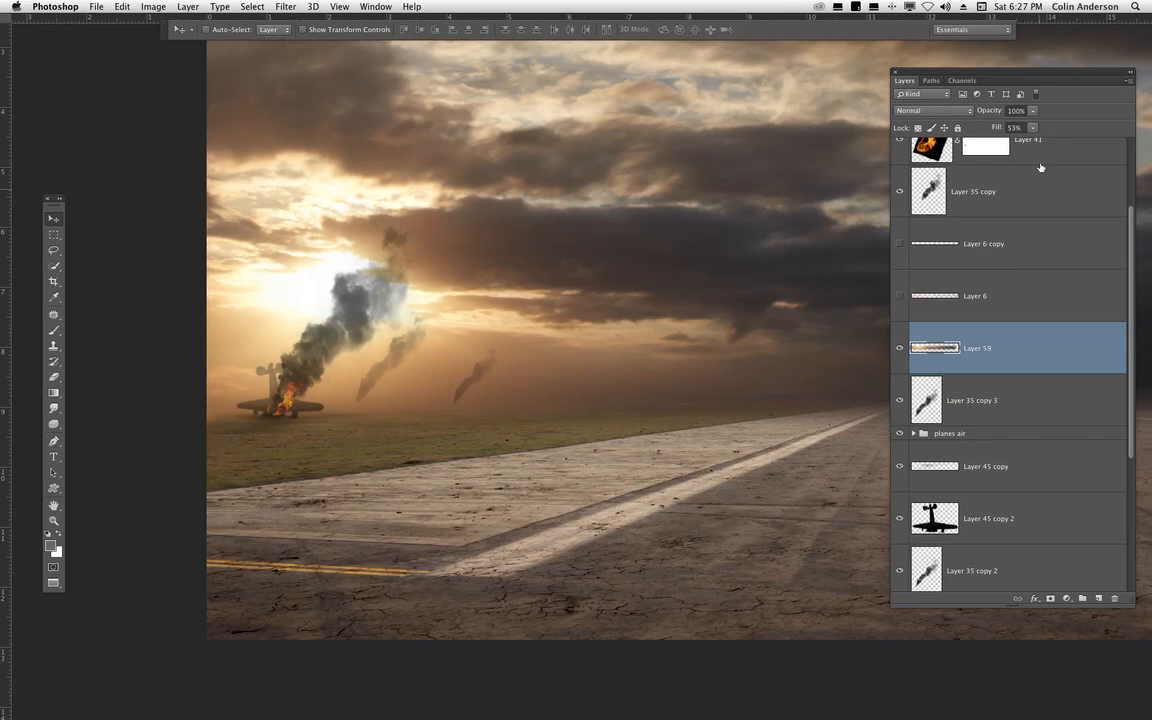
- Set Layer 59's fill to 34% and toggle its visibility to check the softened horizon haze
{"action": "left_click", "coordinate": [1033, 131]}
{"action": "left_click_drag", "start_coordinate": [1028, 143], "coordinate": [1026, 144]}
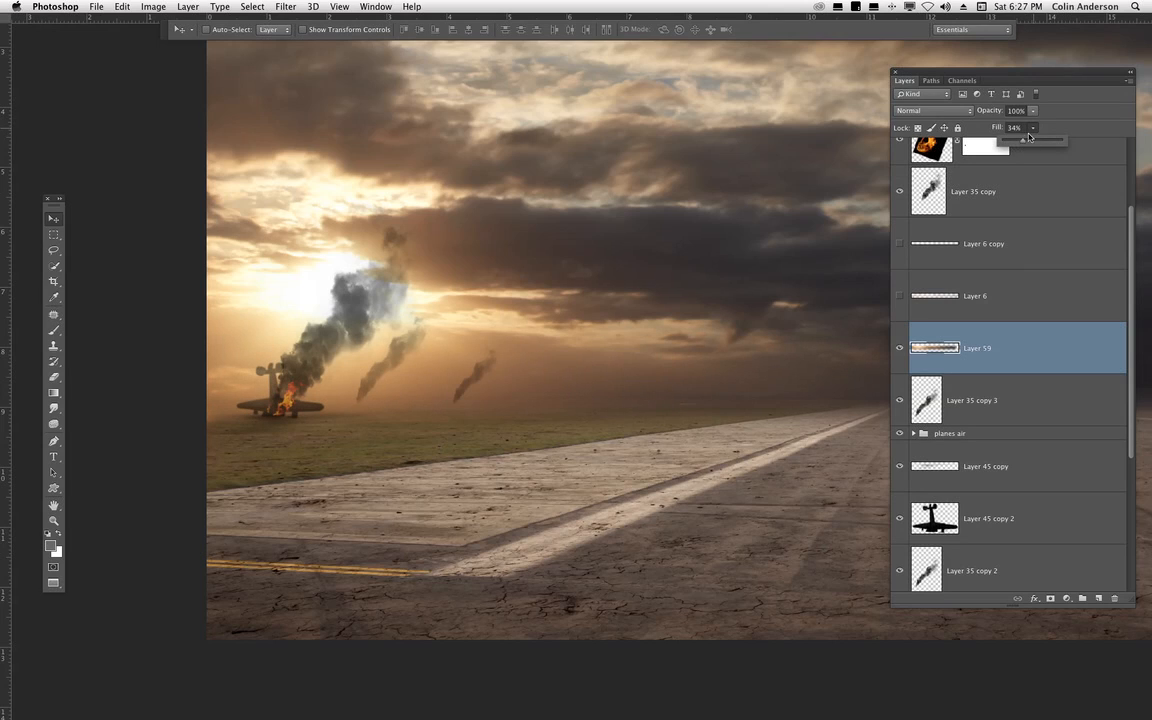
{"action": "left_click", "coordinate": [898, 347]}
{"action": "left_click", "coordinate": [898, 348]}
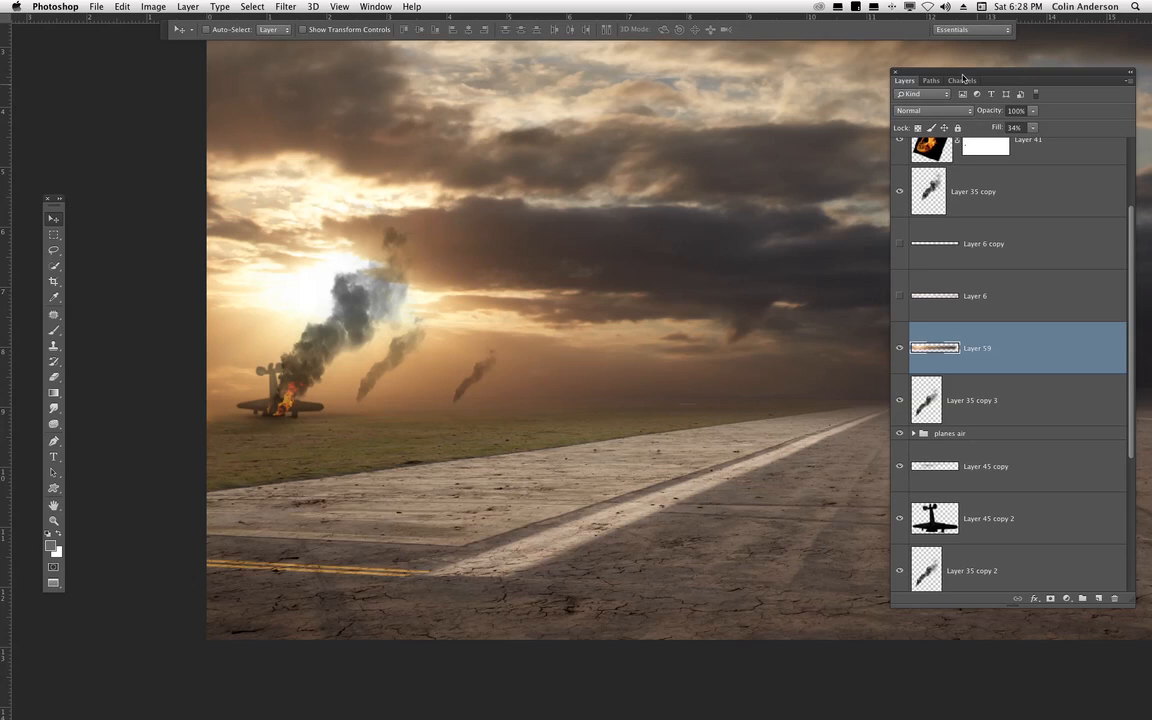
- Squash the Layer 59 haze vertically from both edges with Free Transform and shift it into a thin band along the horizon
{"action": "key", "text": "Tab"}
{"action": "key", "text": "super+t"}
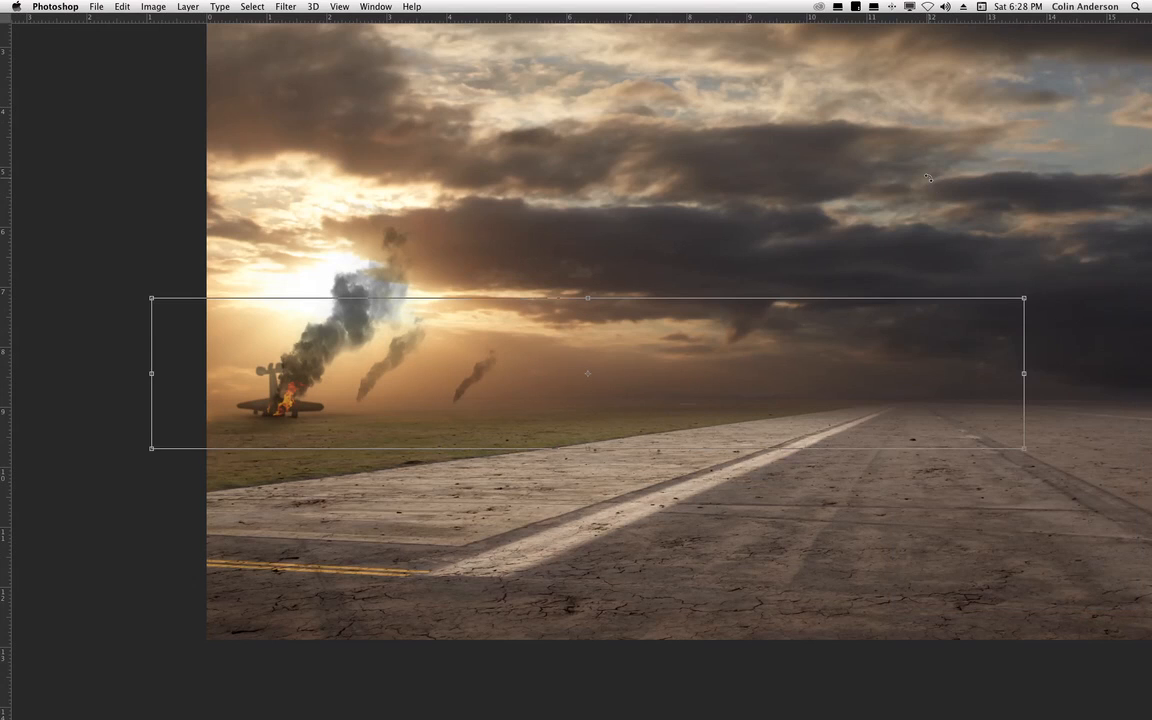
{"action": "left_click_drag", "start_coordinate": [589, 446], "coordinate": [589, 421]}
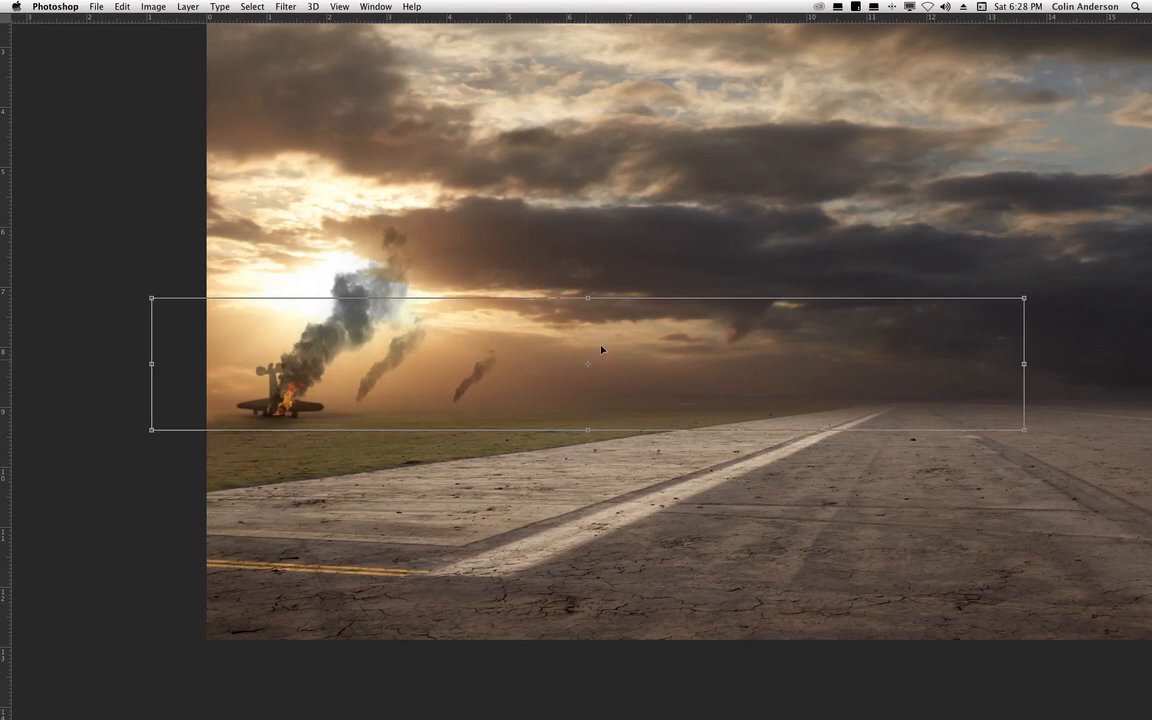
{"action": "left_click_drag", "start_coordinate": [588, 296], "coordinate": [589, 344]}
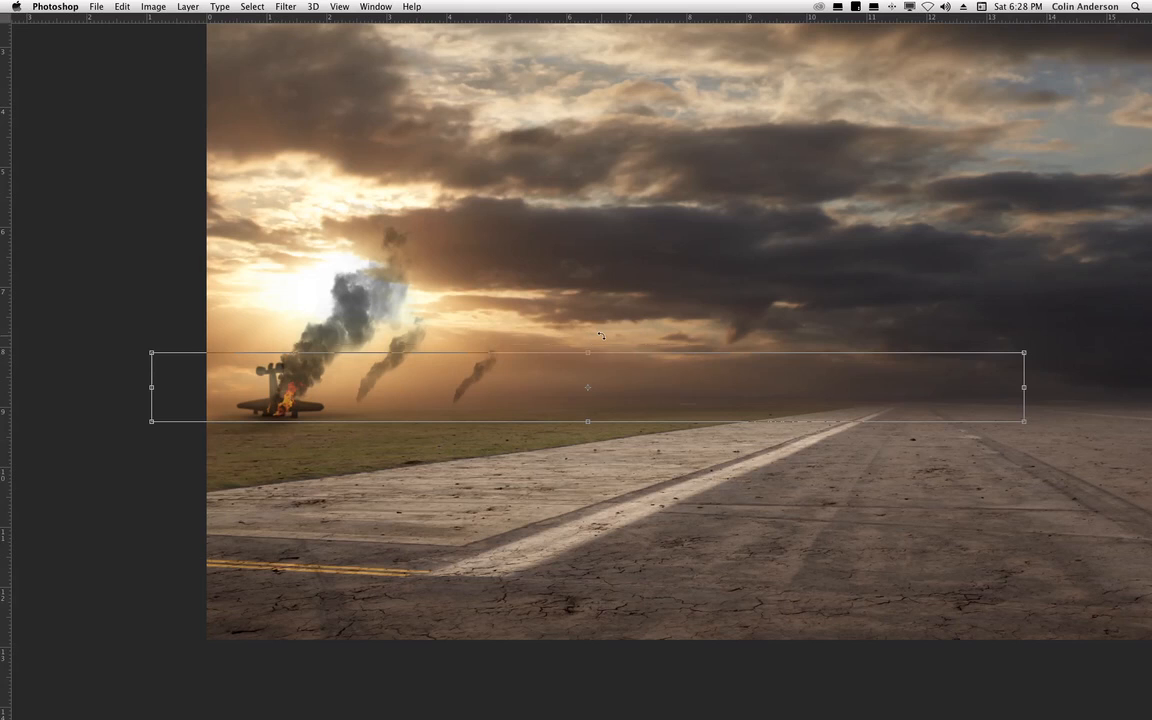
{"action": "left_click_drag", "start_coordinate": [854, 386], "coordinate": [860, 393]}
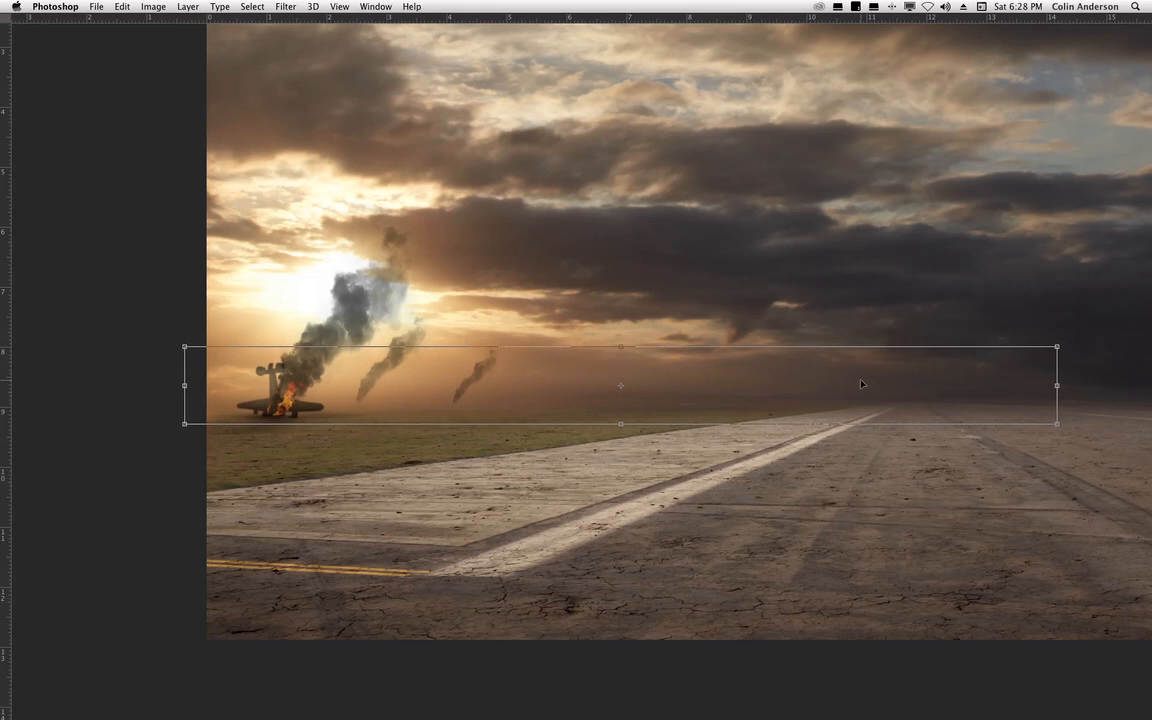
{"action": "key", "text": "Return"}
{"action": "key", "text": "Tab"}
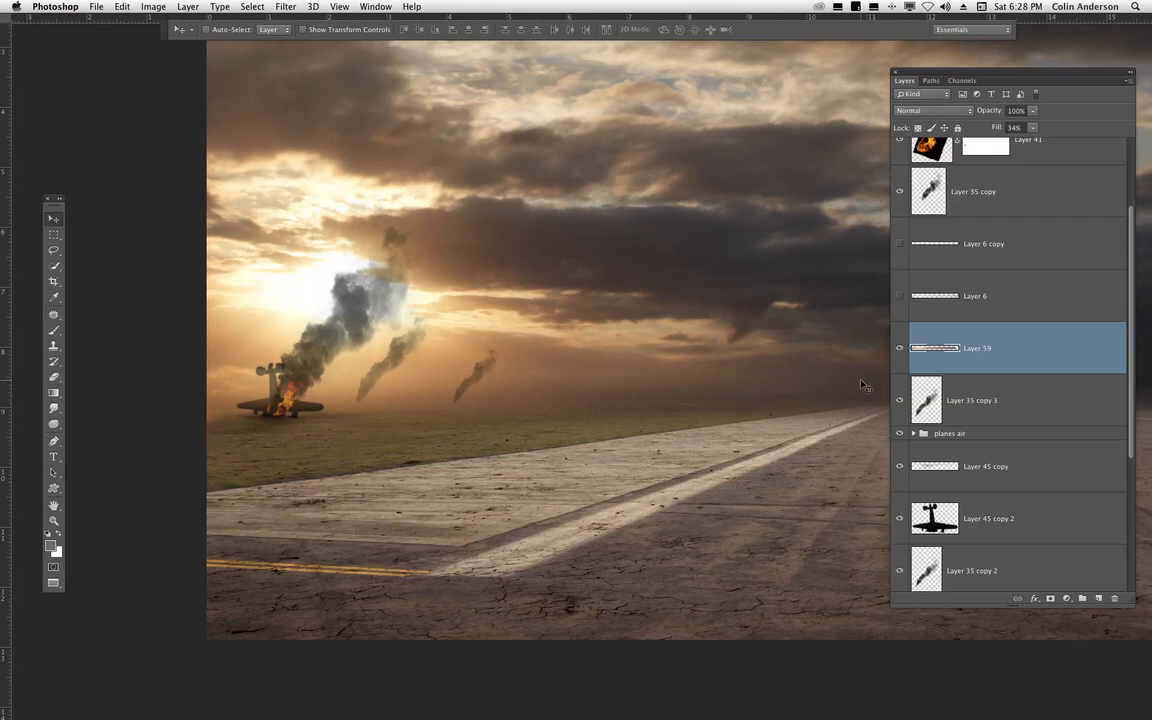
- Duplicate Layer 59 and squash the copy from its upper edge to 48.97% height, keeping it on the horizon
{"action": "left_click", "coordinate": [1003, 345]}
{"action": "key", "text": "super+j"}
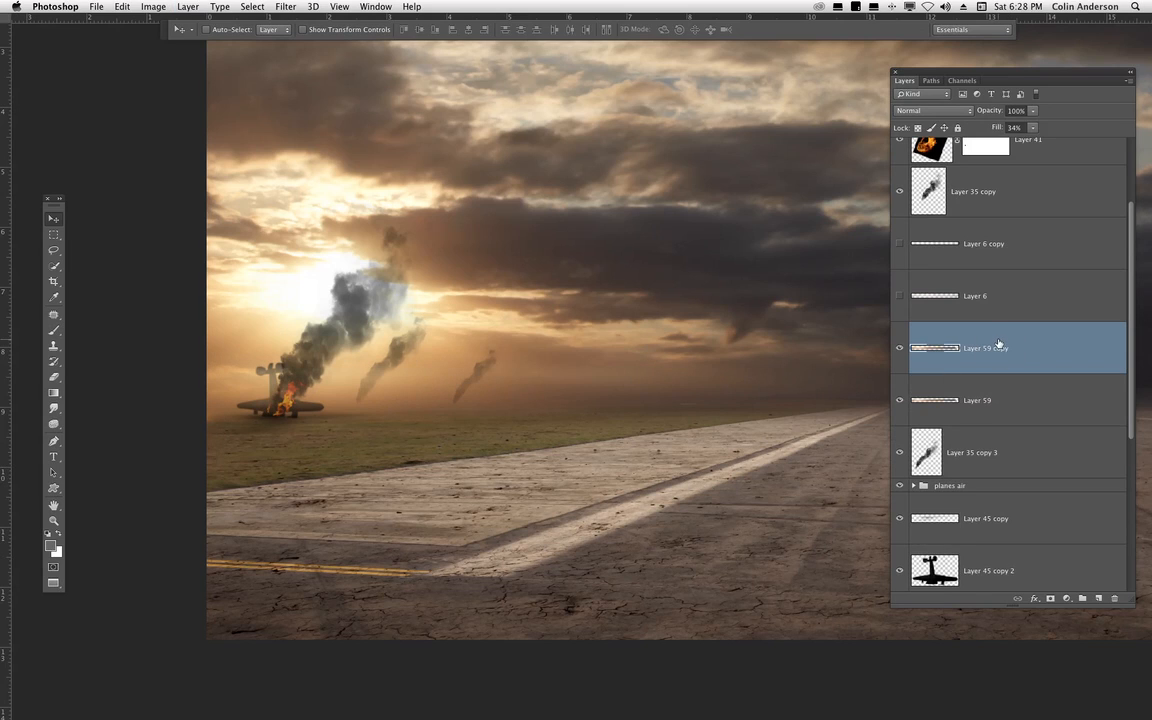
{"action": "key", "text": "super+t"}
{"action": "left_click_drag", "start_coordinate": [626, 346], "coordinate": [625, 387]}
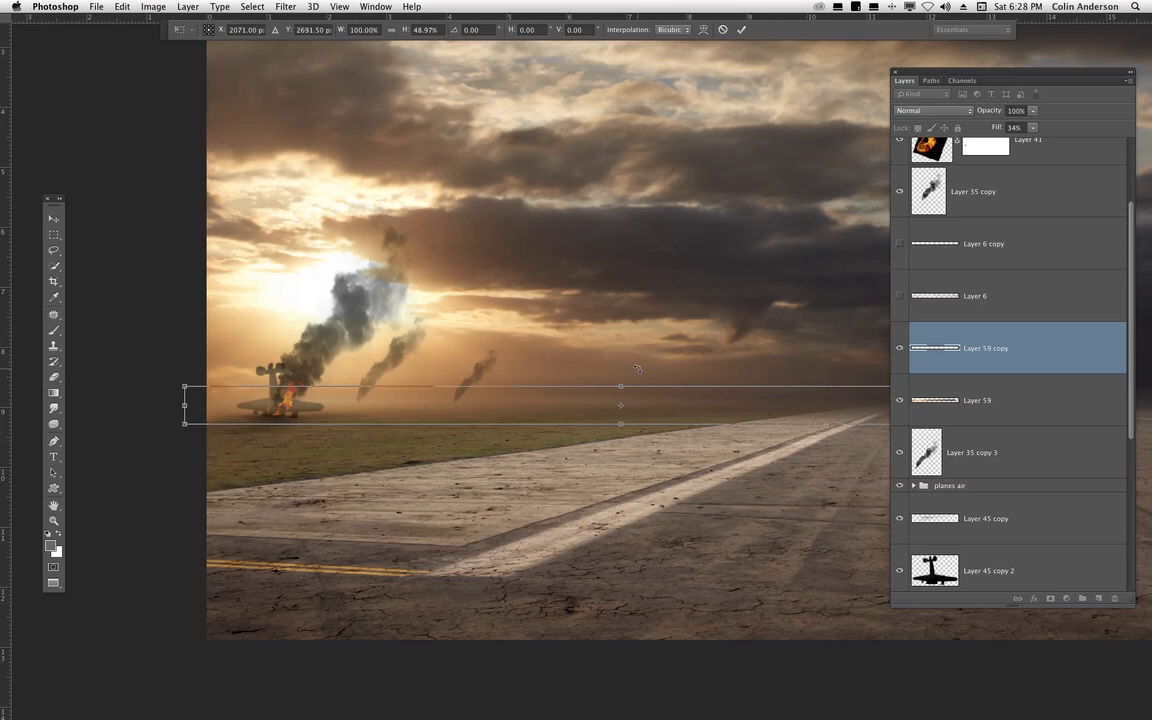
{"action": "key", "text": "Return"}
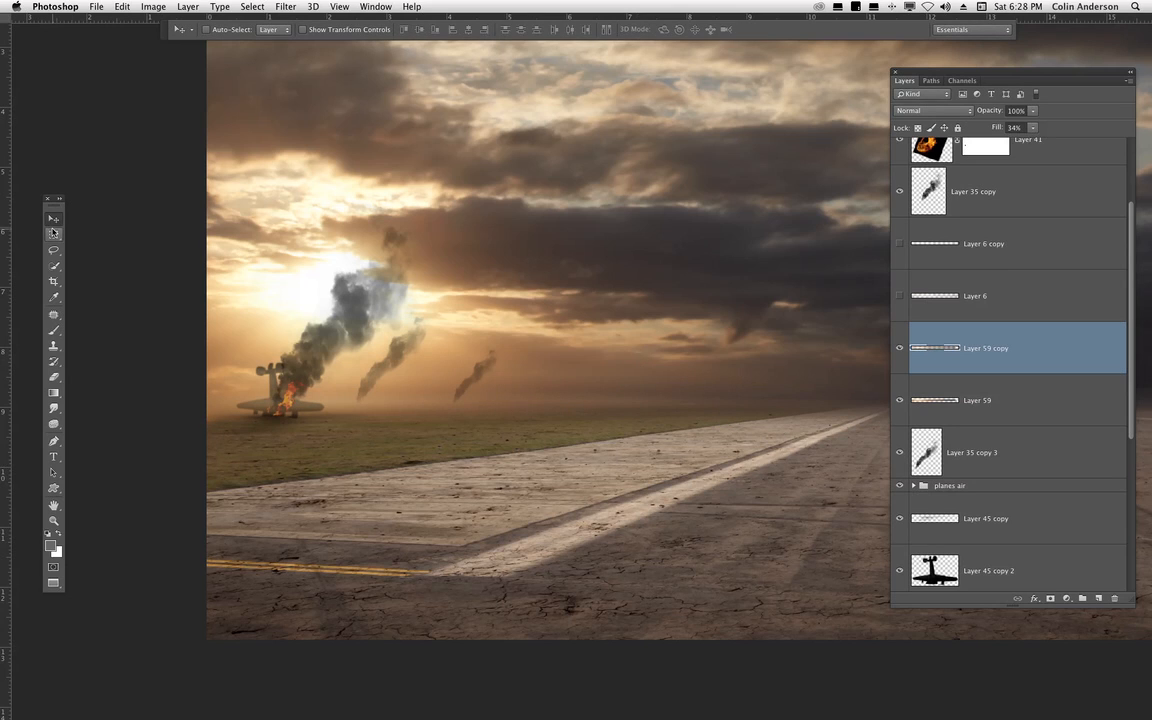
- Apply a light Gaussian Blur to Layer 59 copy, comparing with and without the preview before settling the radius
{"action": "left_click", "coordinate": [284, 12]}
{"action": "mouse_move", "coordinate": [345, 150]}
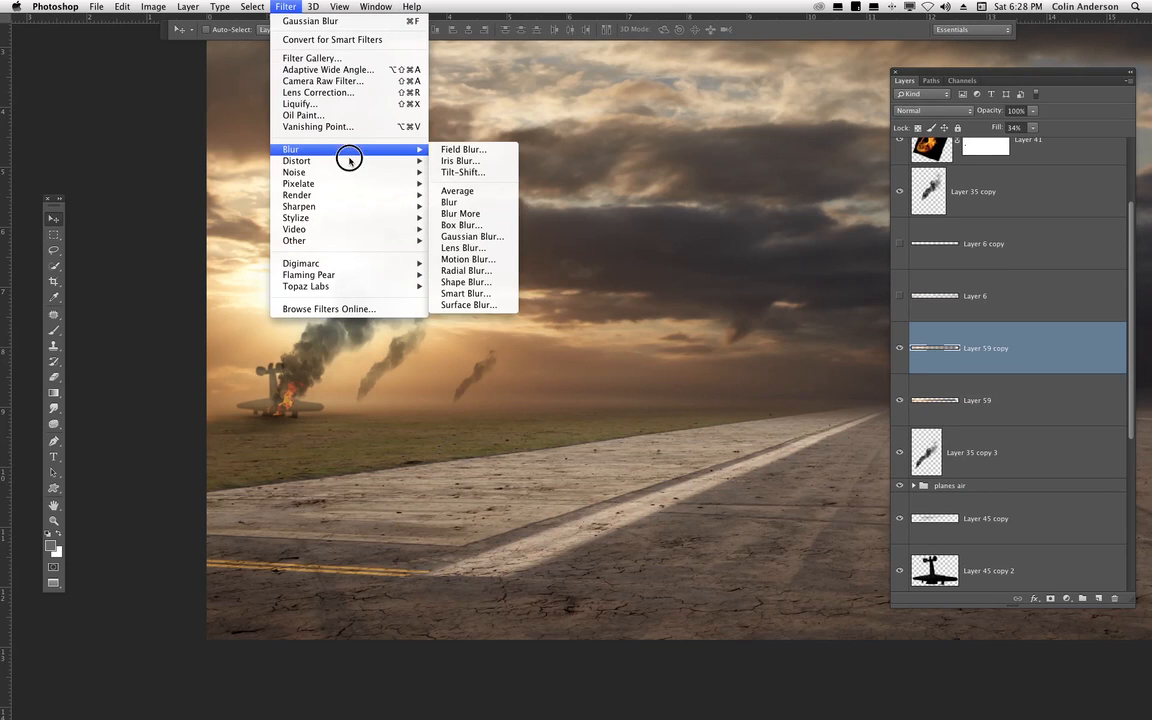
{"action": "left_click", "coordinate": [482, 236]}
{"action": "left_click_drag", "start_coordinate": [886, 388], "coordinate": [869, 393]}
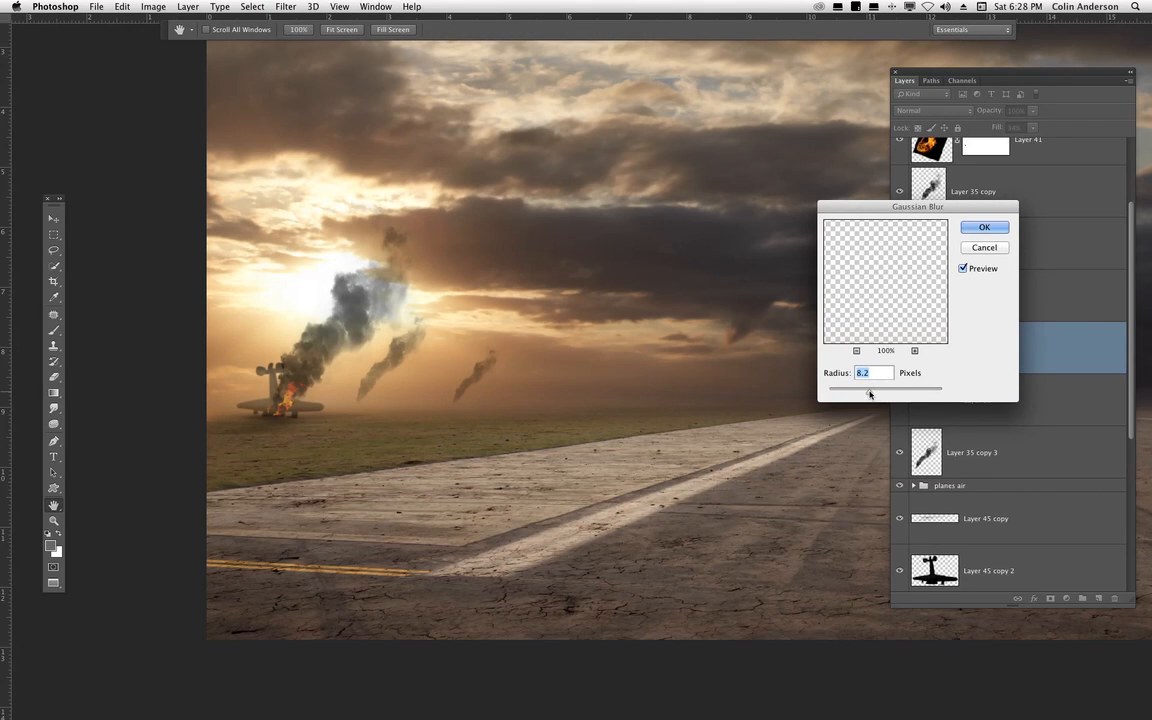
{"action": "left_click", "coordinate": [963, 268]}
{"action": "left_click", "coordinate": [963, 269]}
{"action": "left_click_drag", "start_coordinate": [869, 391], "coordinate": [875, 392]}
{"action": "left_click", "coordinate": [986, 228]}
- Toggle Layer 59 and its copy against Layer 6 and Layer 6 copy to compare the new and original horizon haze
{"action": "left_click", "coordinate": [899, 349]}
{"action": "left_click", "coordinate": [899, 349]}
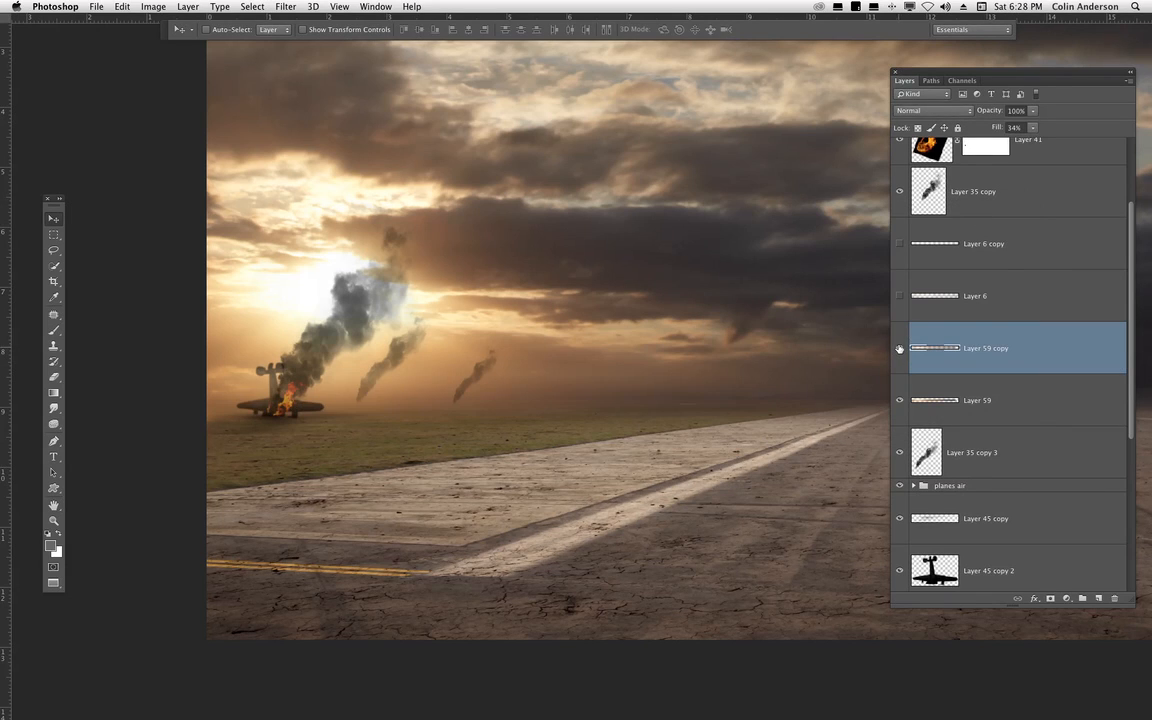
{"action": "left_click", "coordinate": [899, 349]}
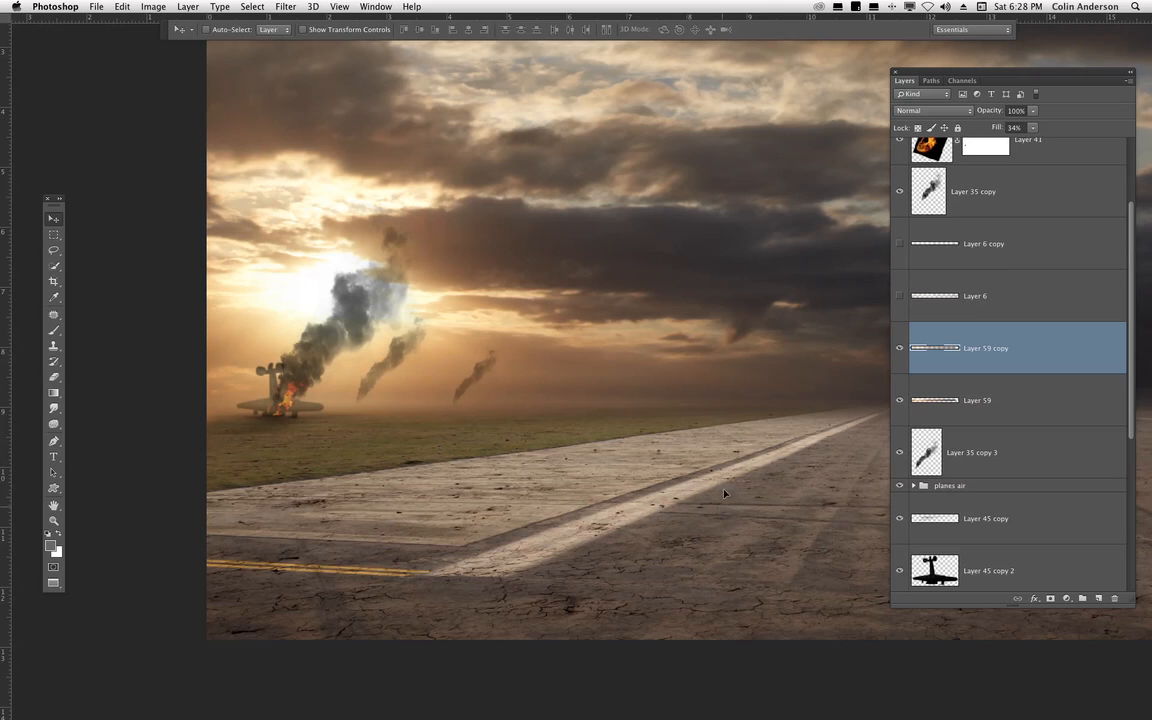
{"action": "left_click", "coordinate": [900, 399]}
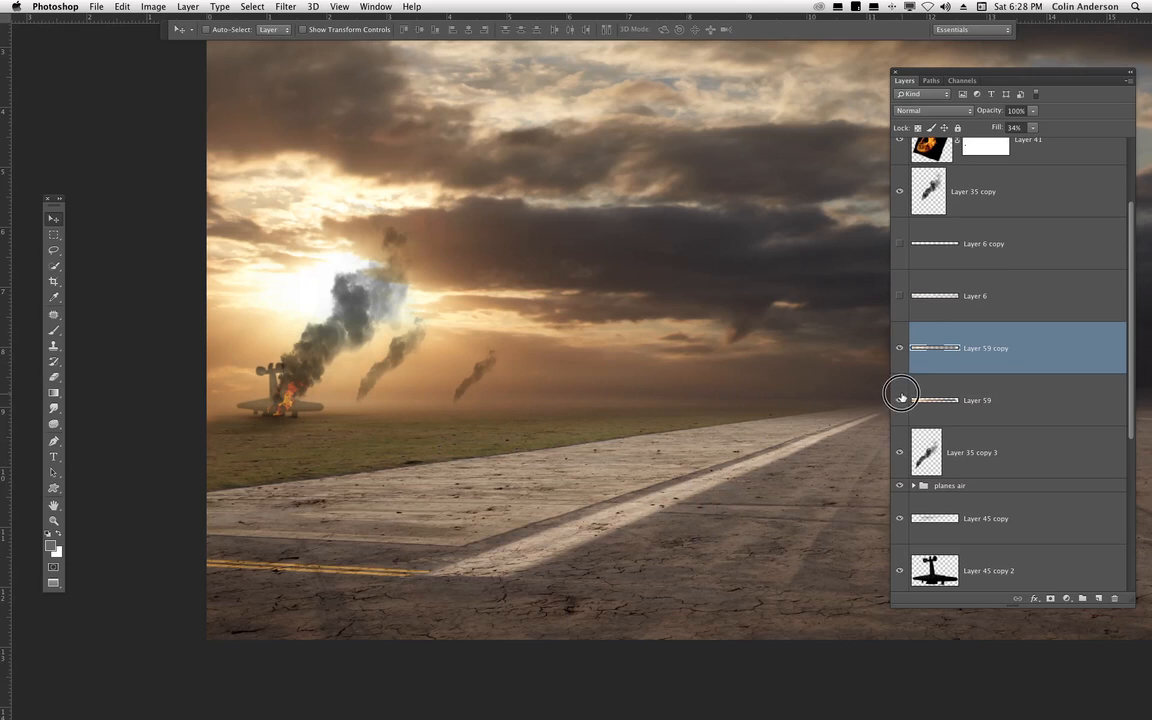
{"action": "left_click", "coordinate": [899, 243]}
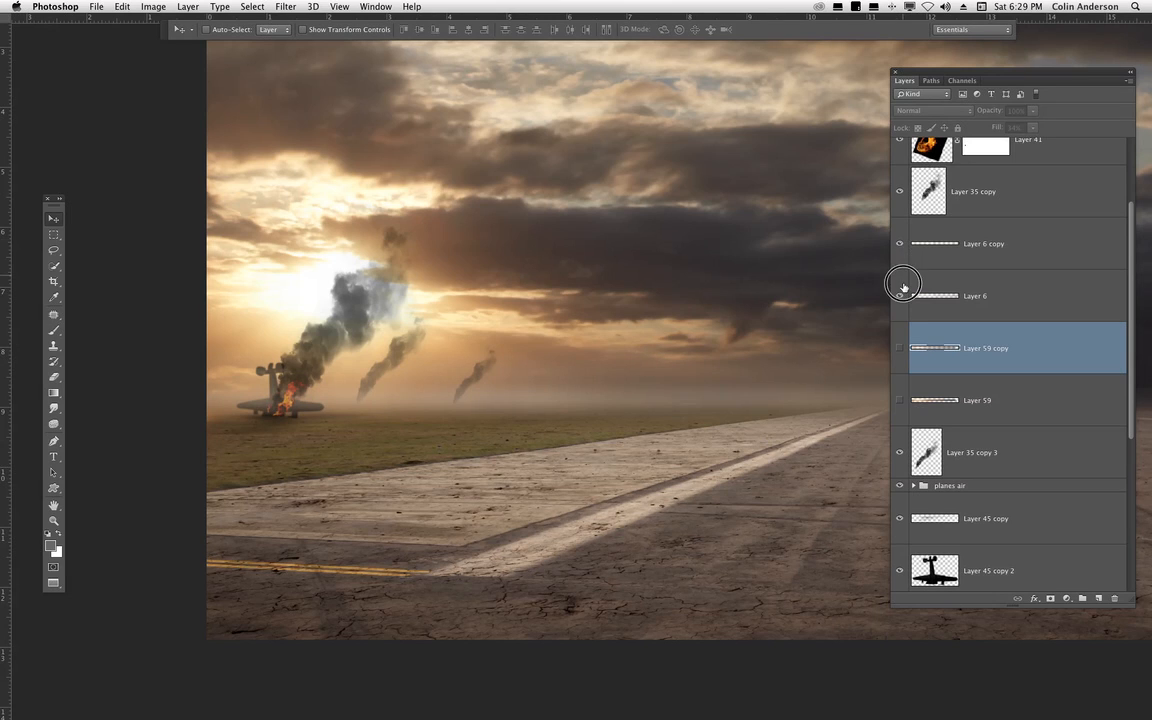
{"action": "left_click_drag", "start_coordinate": [899, 292], "coordinate": [899, 243]}
{"action": "left_click_drag", "start_coordinate": [900, 350], "coordinate": [899, 400]}
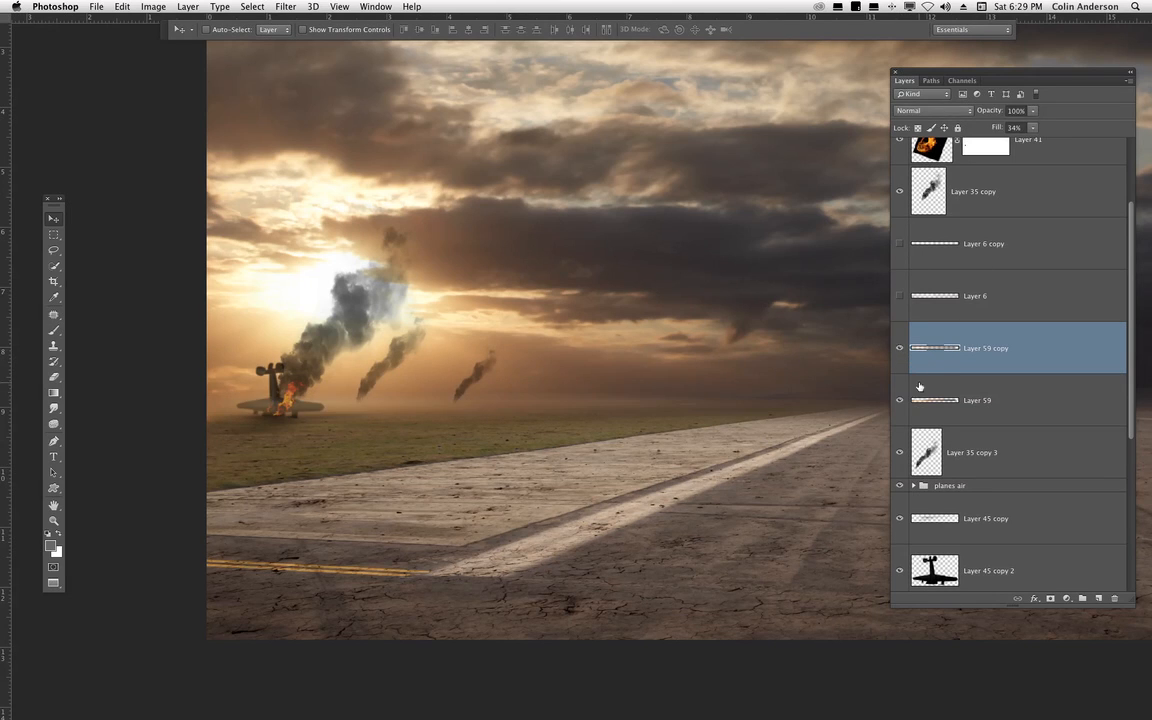
- Delete the old haze layers, Layer 6 and Layer 6 copy
{"action": "left_click", "coordinate": [990, 297]}
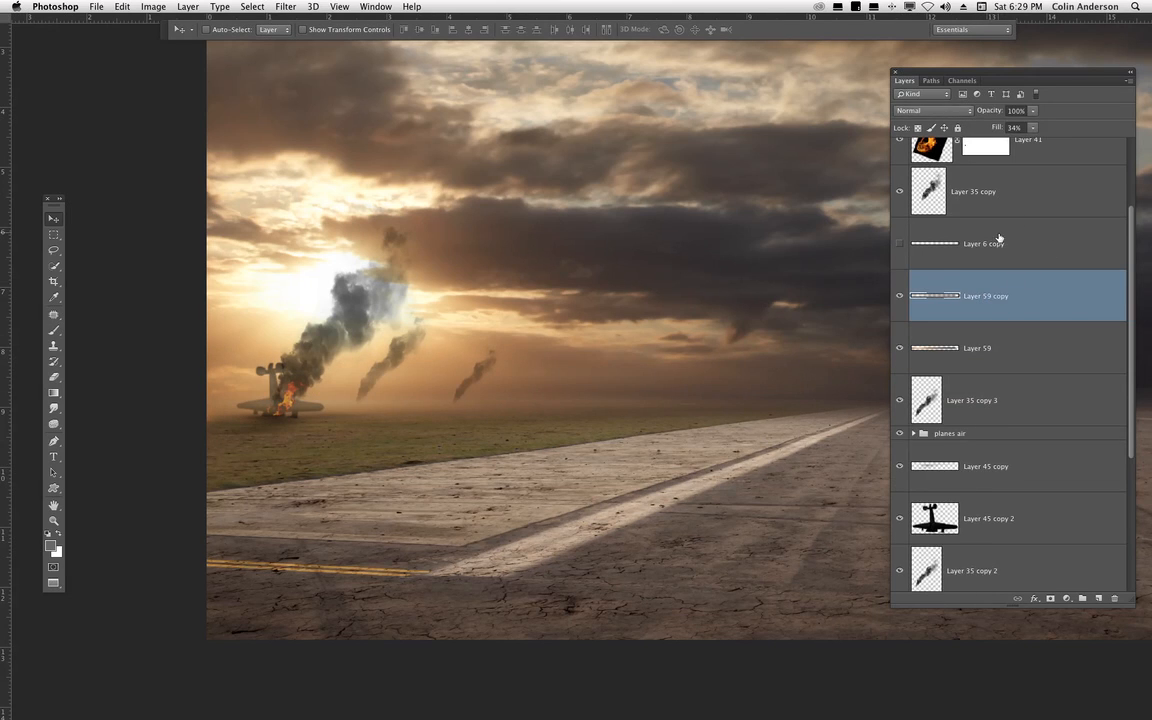
{"action": "left_click", "coordinate": [1036, 244], "text": "shift"}
{"action": "key", "text": "Delete"}
- Review smoke layers Layer 35 copy 3 and Layer 35 copy 2, and toggle Layer 45 copy to check what it adds
{"action": "left_click", "coordinate": [1008, 330]}
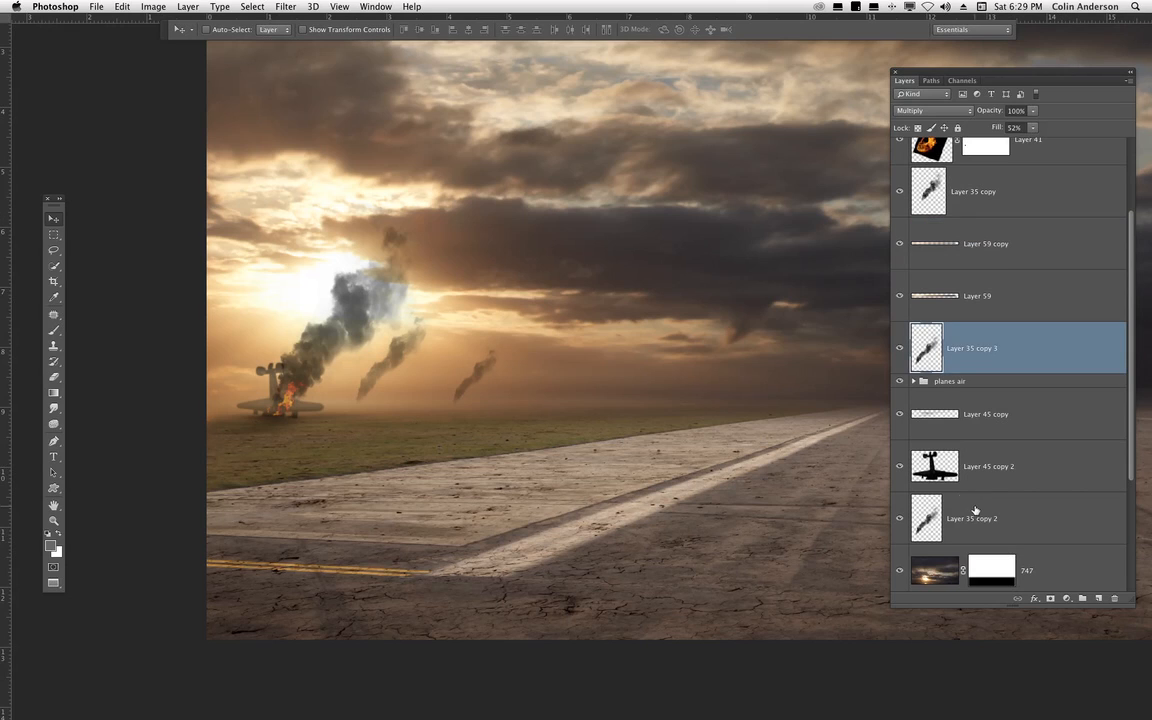
{"action": "left_click", "coordinate": [967, 514]}
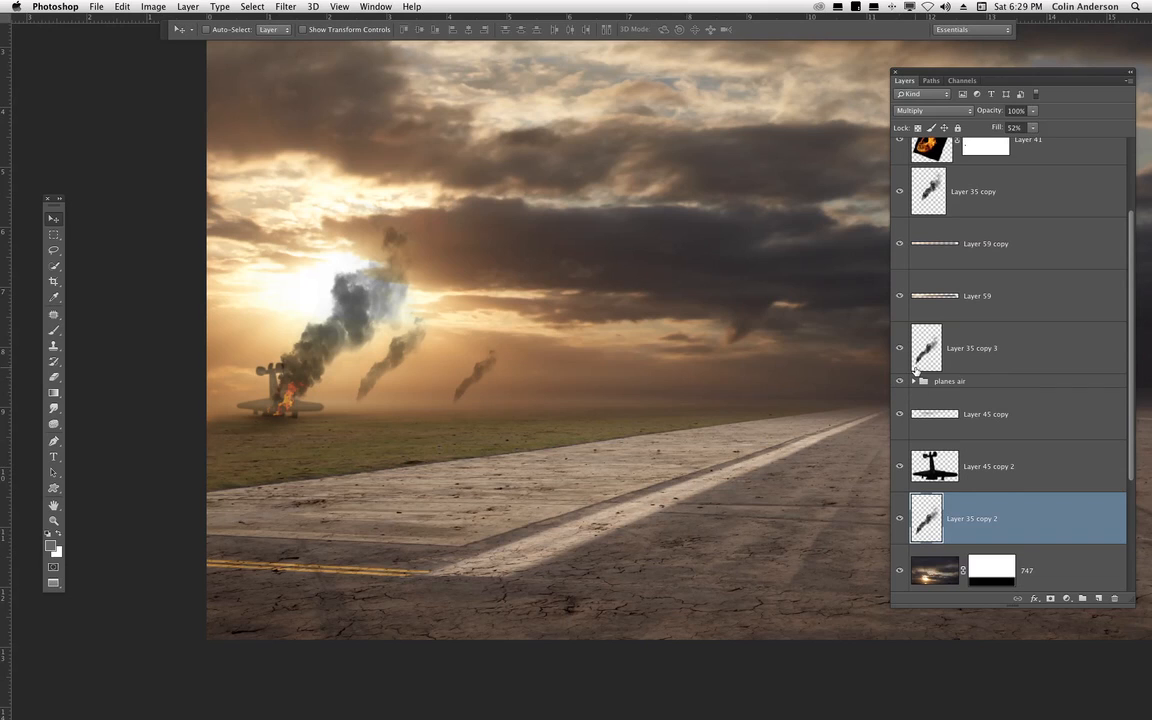
{"action": "left_click", "coordinate": [899, 415]}
{"action": "left_click", "coordinate": [899, 415]}
{"action": "left_click", "coordinate": [944, 405]}
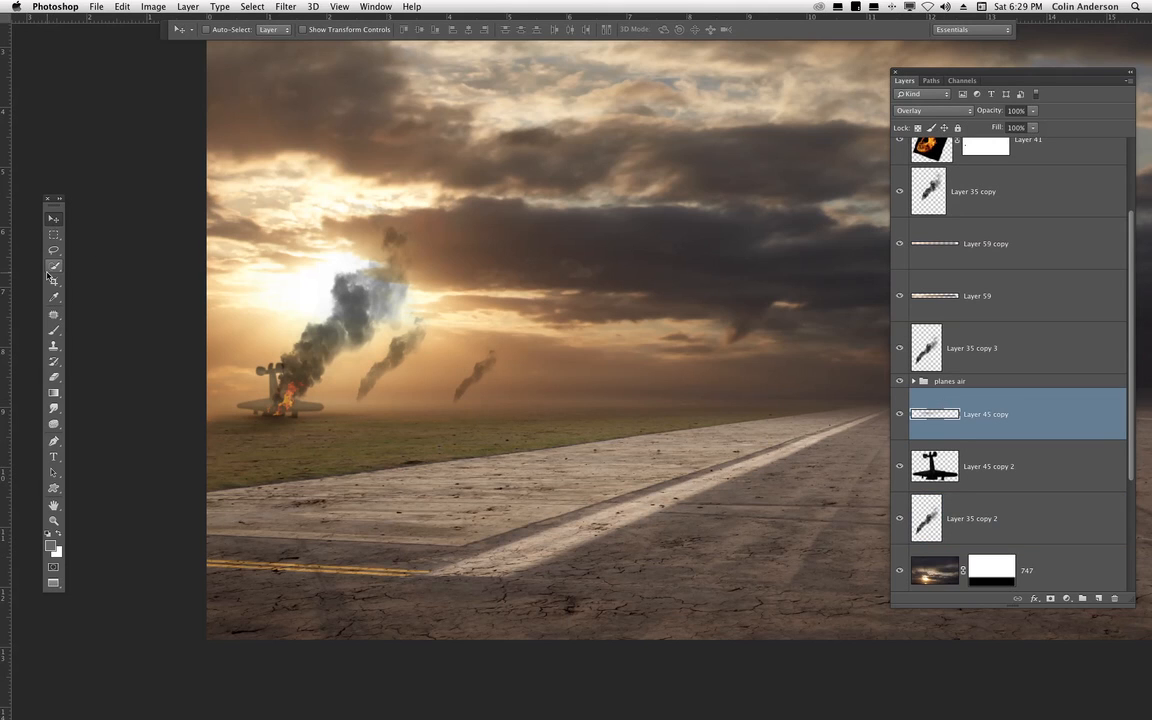
- Show the finished composite on Layer 58 to compare it with the rebuilt background, and hide it again
{"action": "key", "text": "super+minus"}
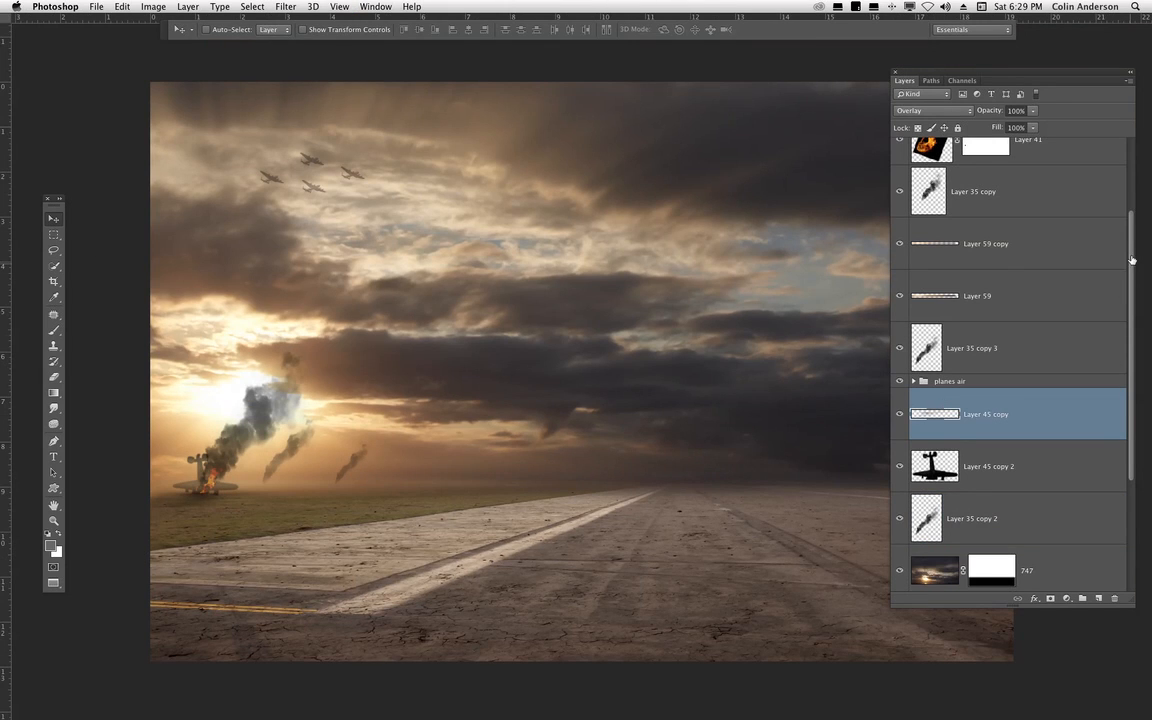
{"action": "scroll", "coordinate": [1127, 180], "scroll_direction": "up", "scroll_amount": 3}
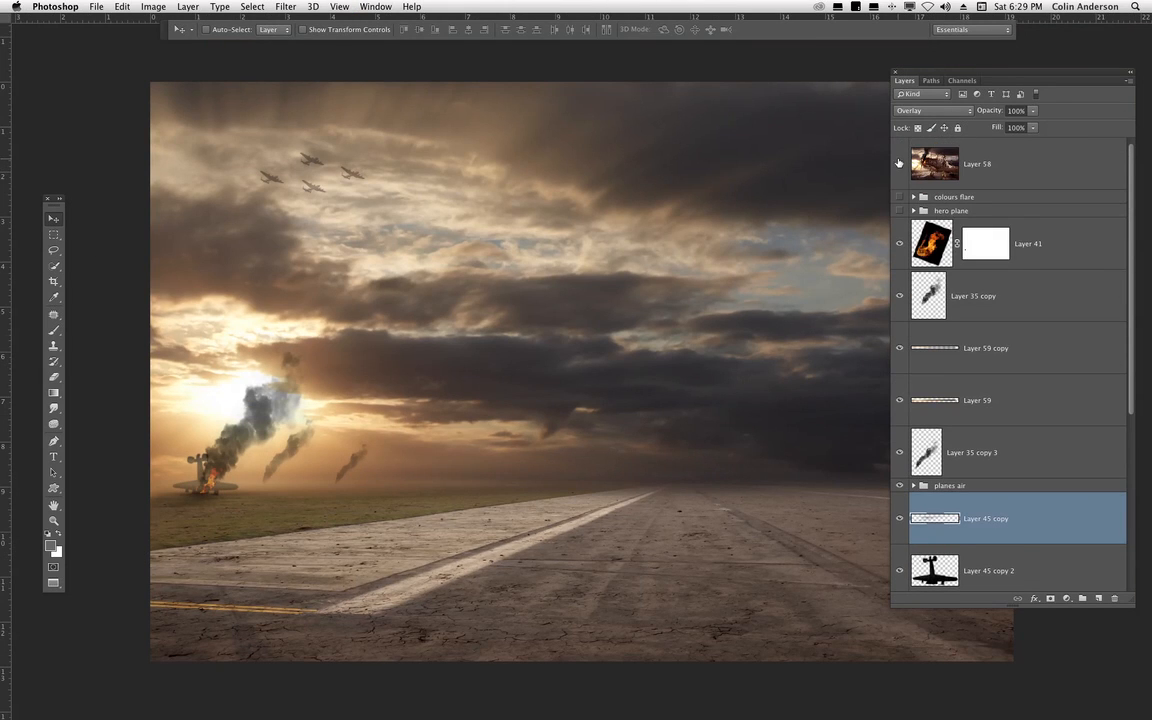
{"action": "left_click", "coordinate": [899, 163]}
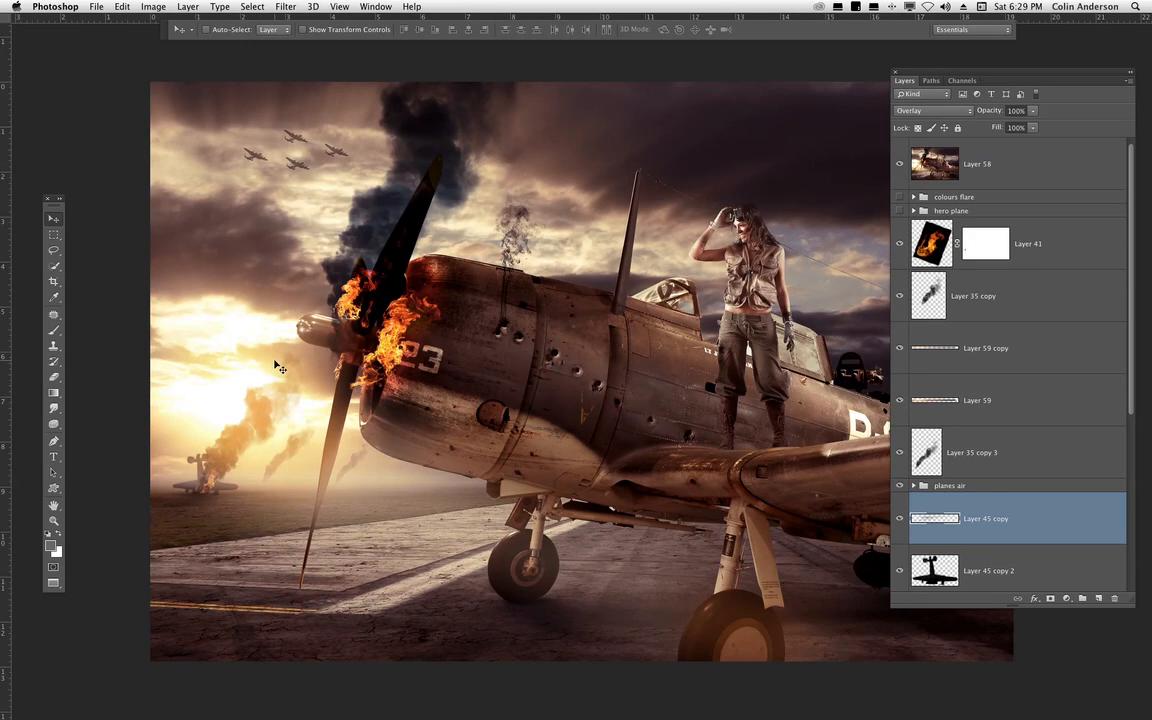
{"action": "left_click", "coordinate": [899, 164]}
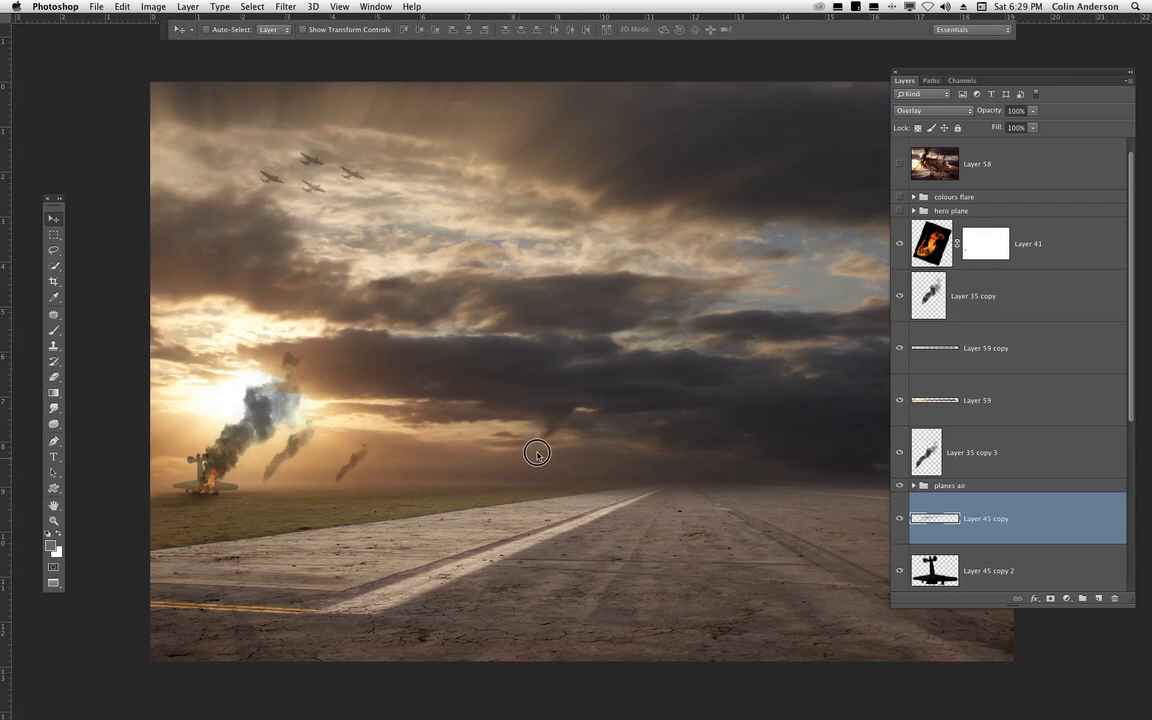
- Try to create the crashed plane's ground shadow by duplicating Layer 45 copy 2 and flipping, flattening and widening the copy beneath it
{"action": "left_click_drag", "start_coordinate": [566, 442], "coordinate": [578, 442]}
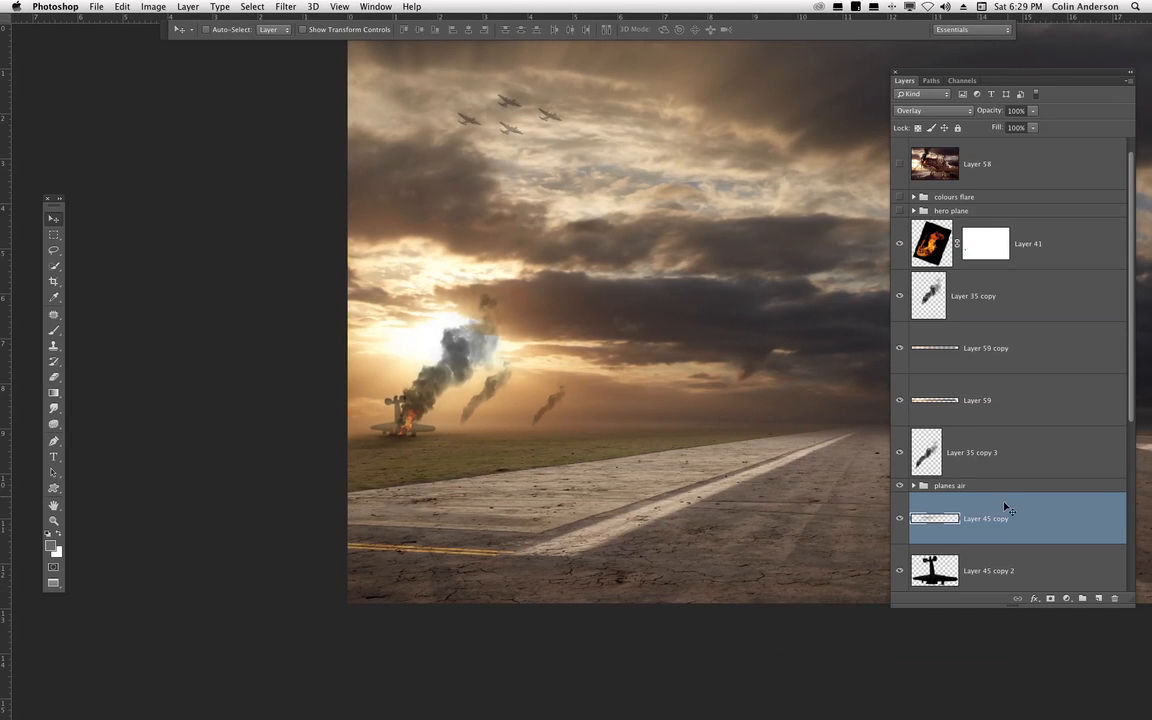
{"action": "left_click", "coordinate": [1022, 560]}
{"action": "scroll", "coordinate": [1126, 440], "scroll_direction": "down", "scroll_amount": 5}
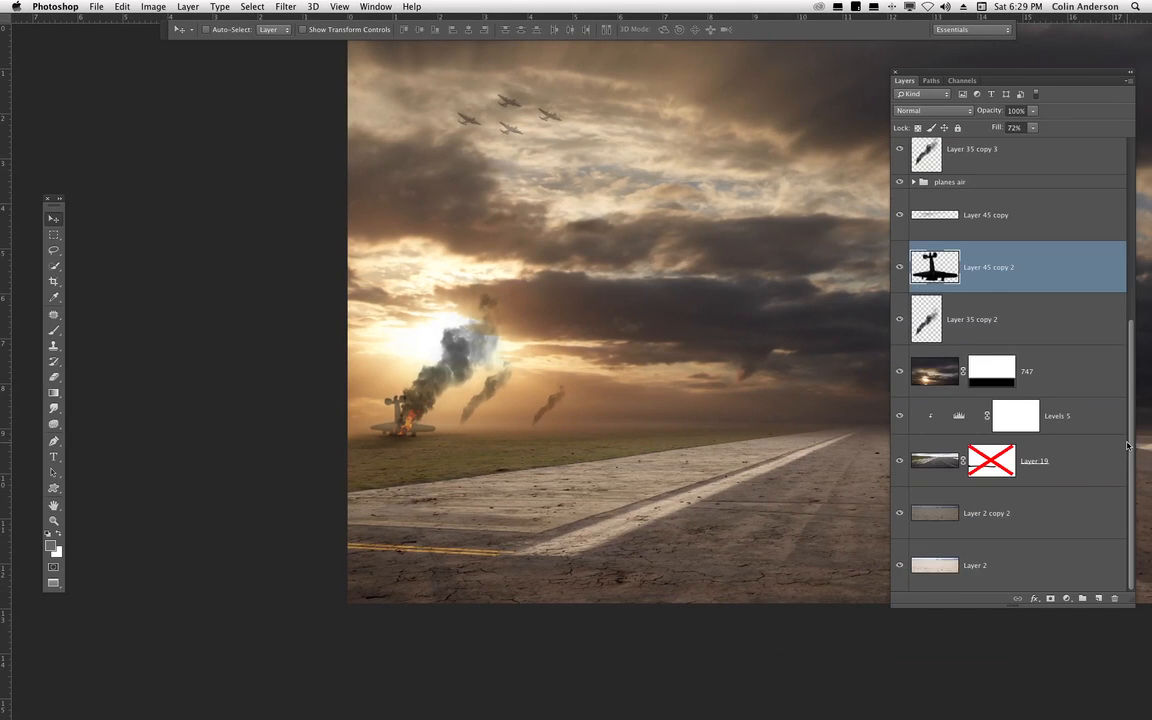
{"action": "key", "text": "super+j"}
{"action": "key", "text": "super+t"}
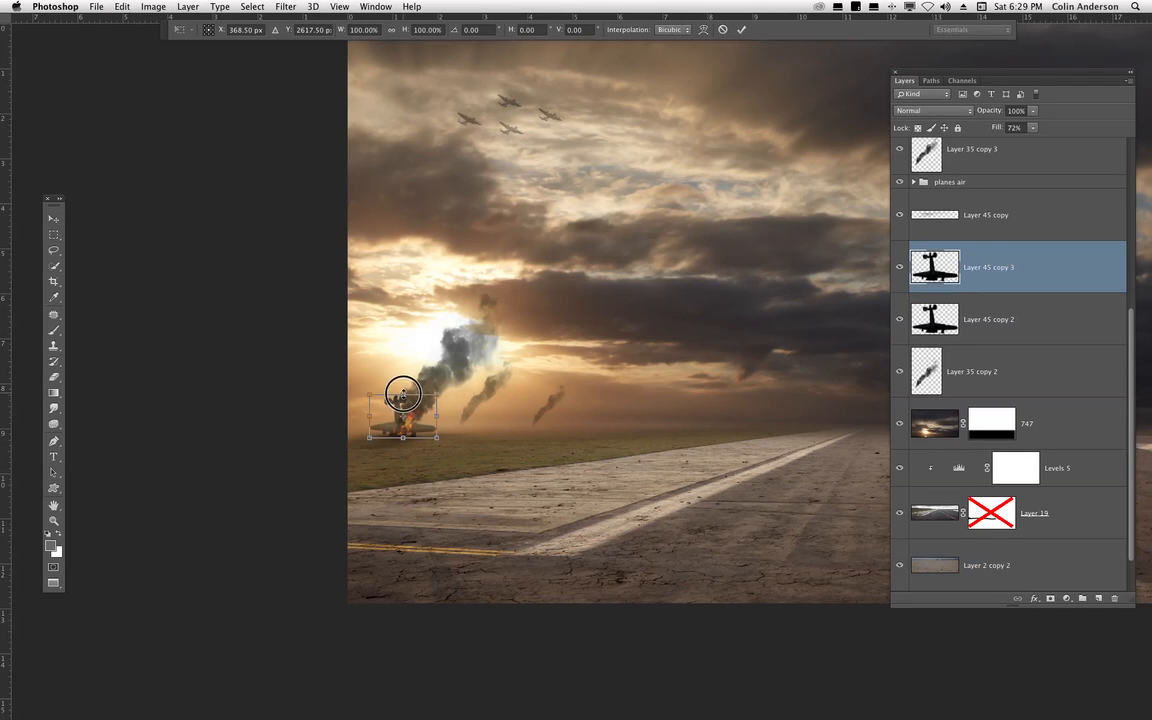
{"action": "left_click_drag", "start_coordinate": [403, 408], "coordinate": [403, 442]}
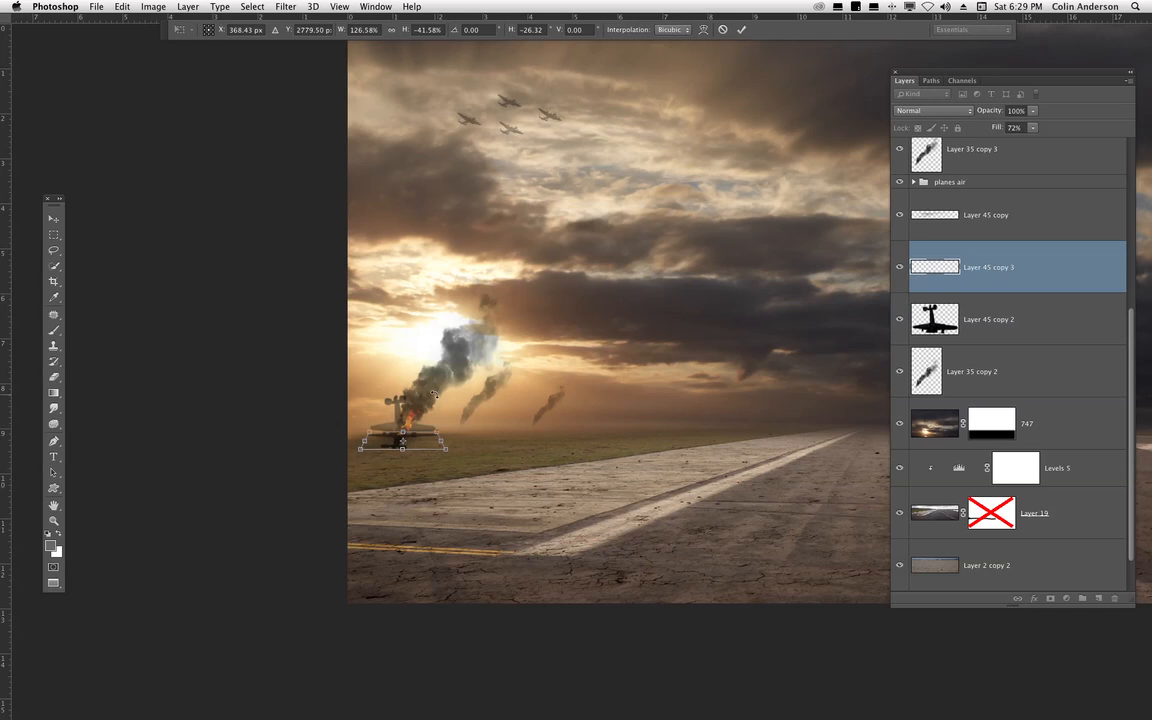
{"action": "key", "text": "Return"}
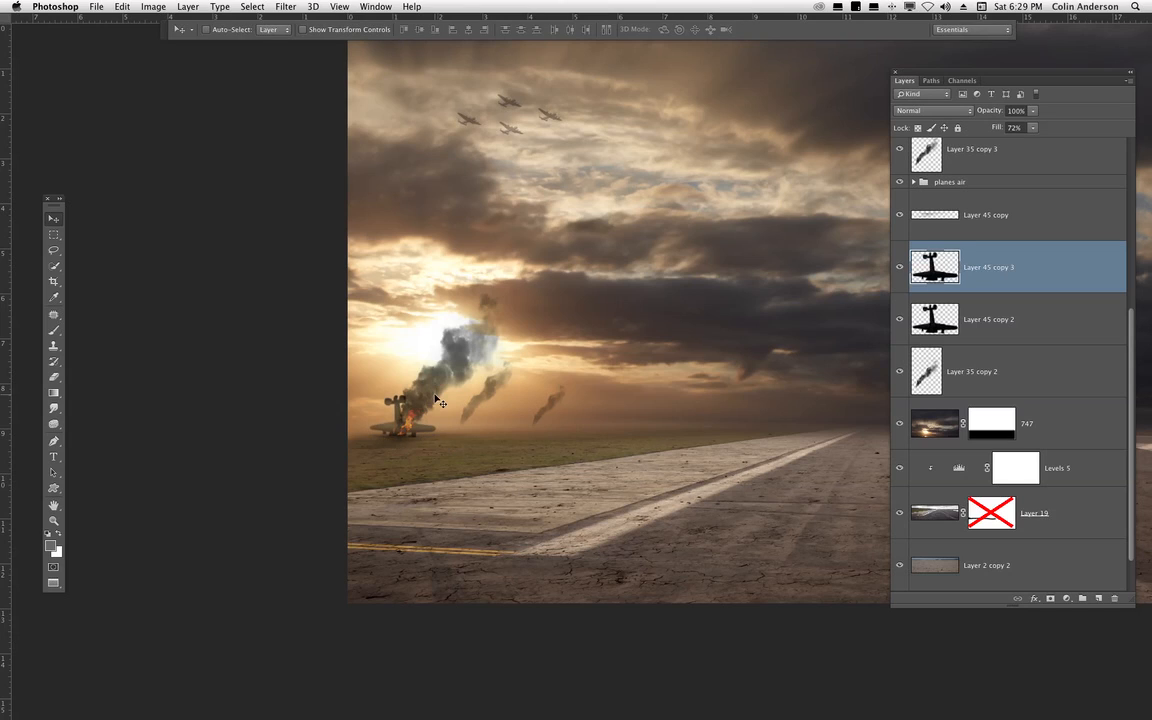
{"action": "key", "text": "Delete"}
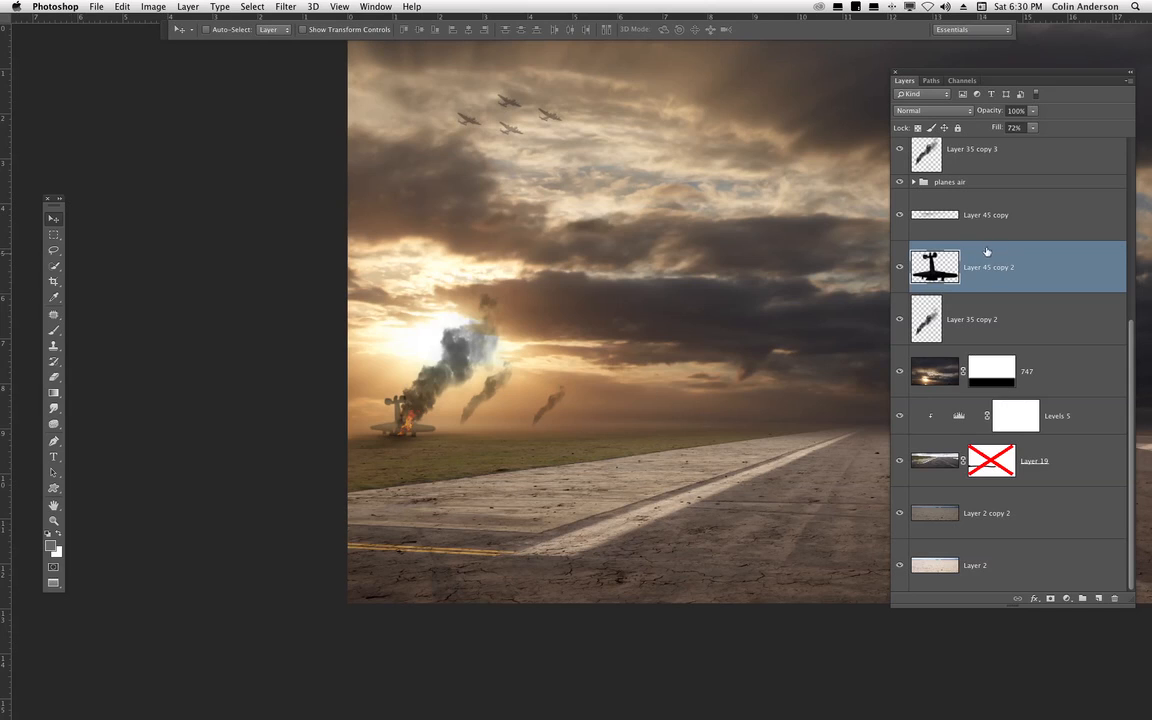
- Add a new layer above Layer 45 copy 2 and set up a black brush with the flat, soft 365 px tip
{"action": "key", "text": "ctrl+alt+shift+n"}
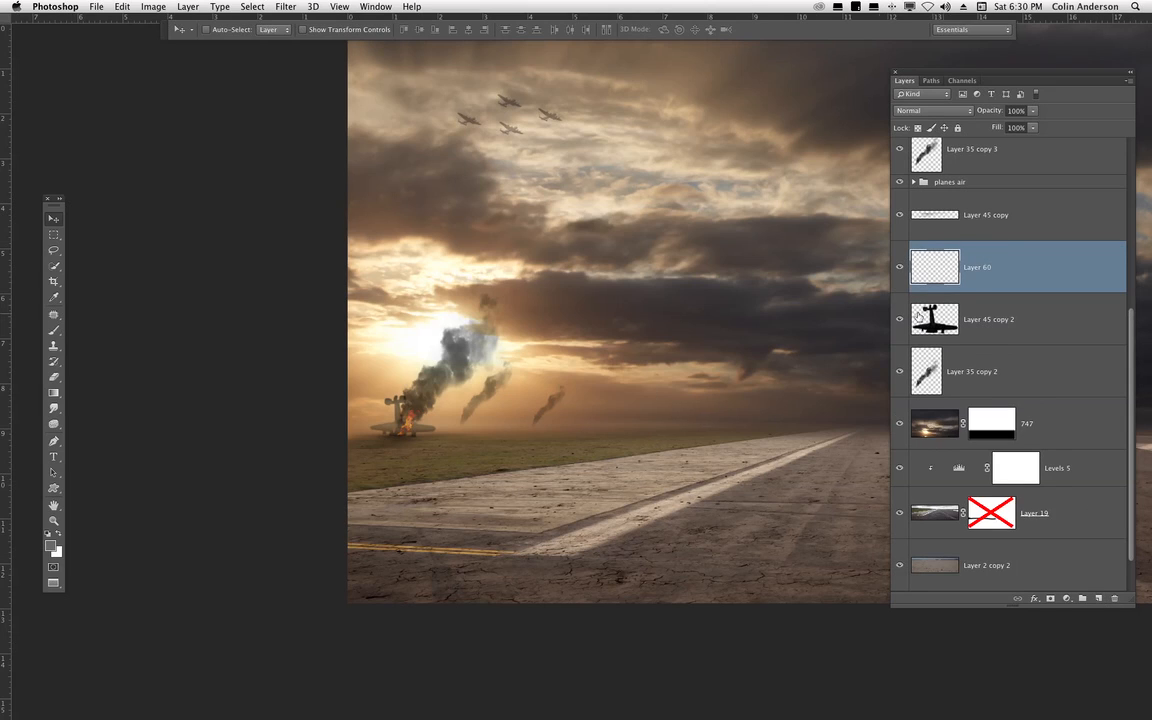
{"action": "key", "text": "b"}
{"action": "left_click", "coordinate": [49, 534]}
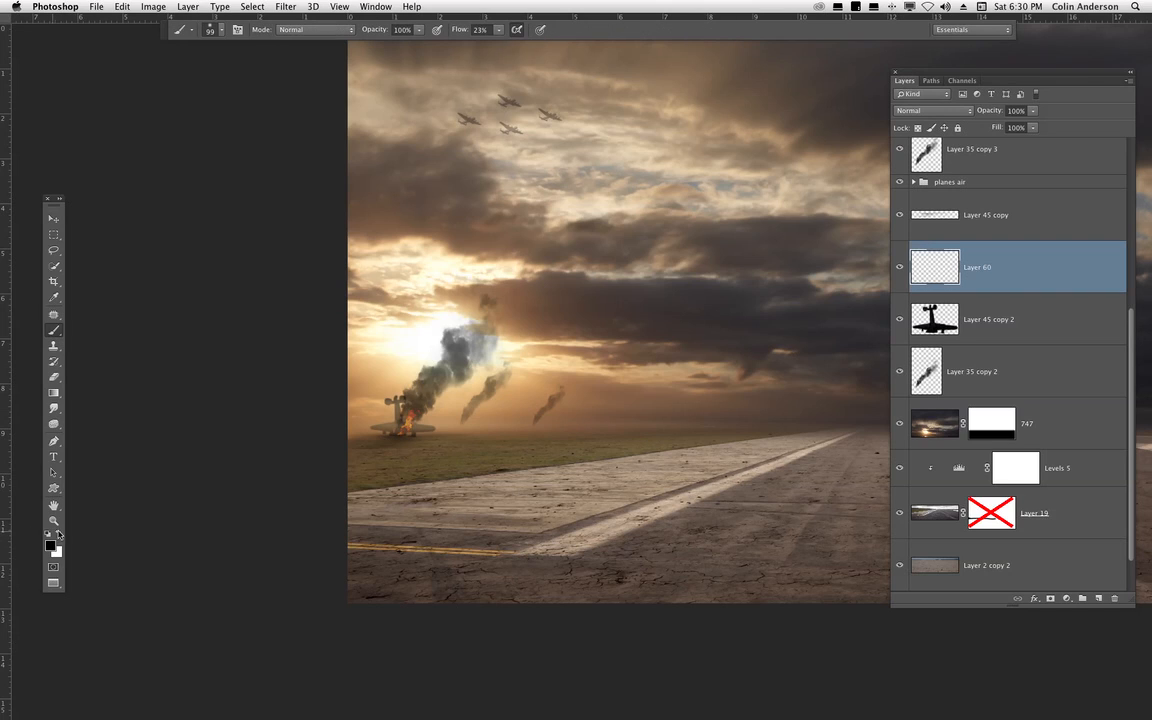
{"action": "right_click", "coordinate": [585, 323]}
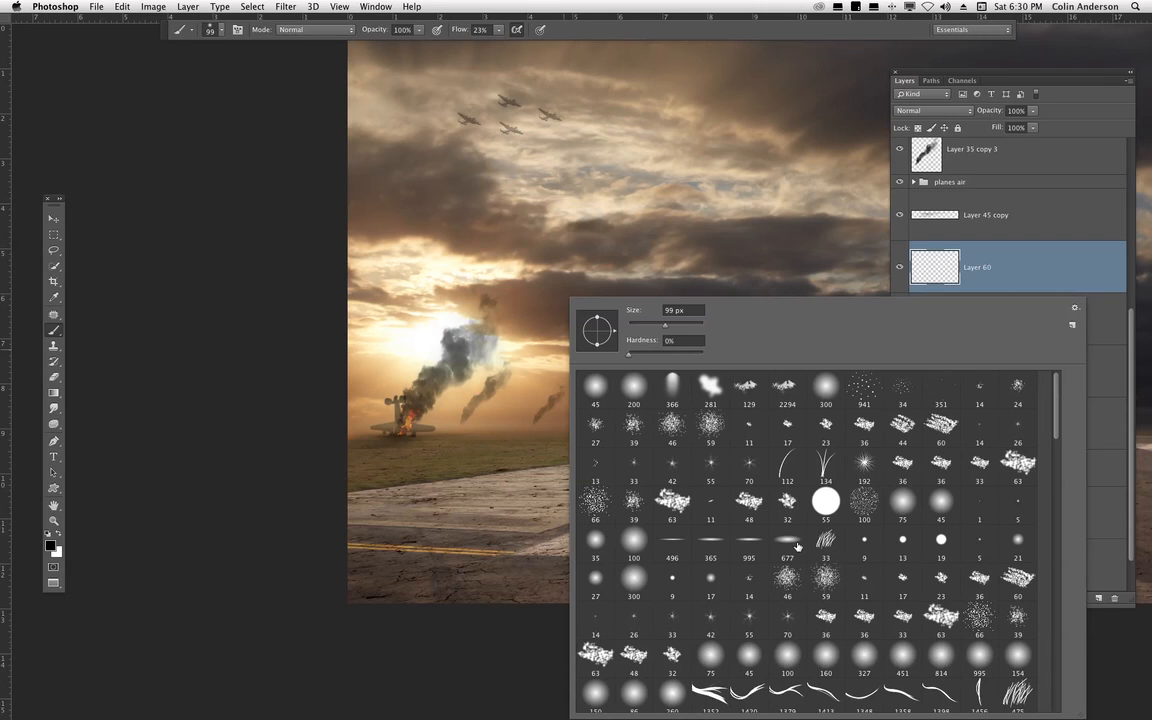
{"action": "left_click", "coordinate": [712, 543]}
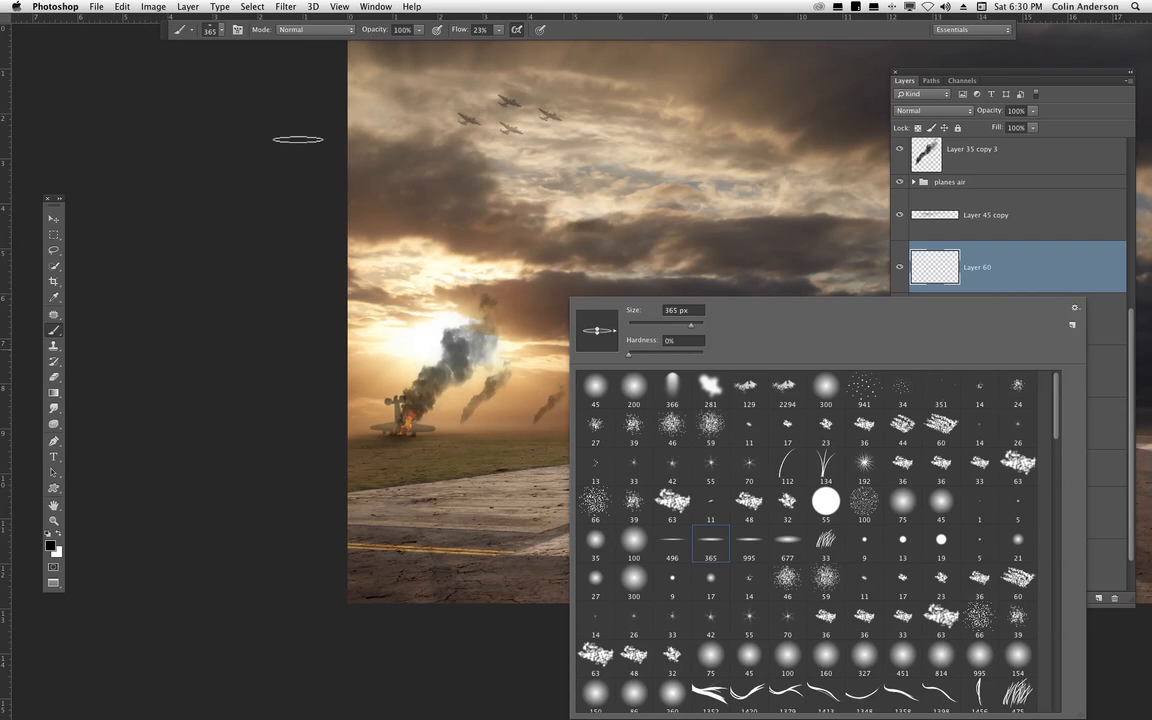
{"action": "left_click", "coordinate": [211, 28]}
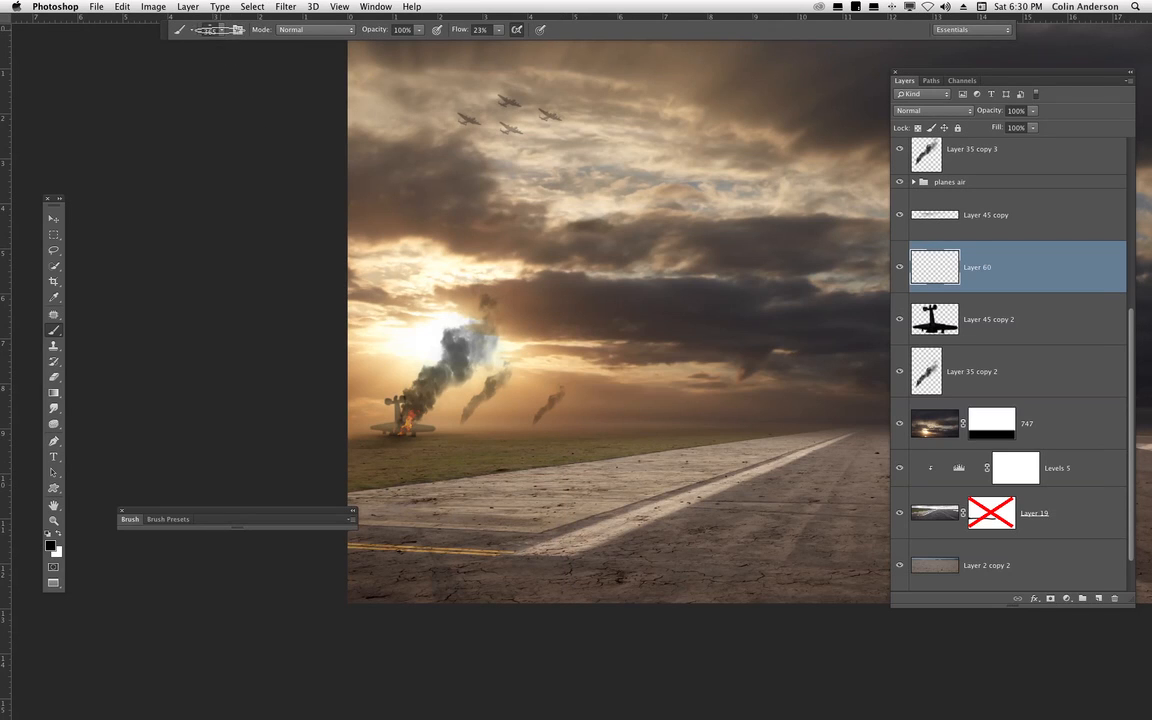
{"action": "left_click", "coordinate": [205, 30]}
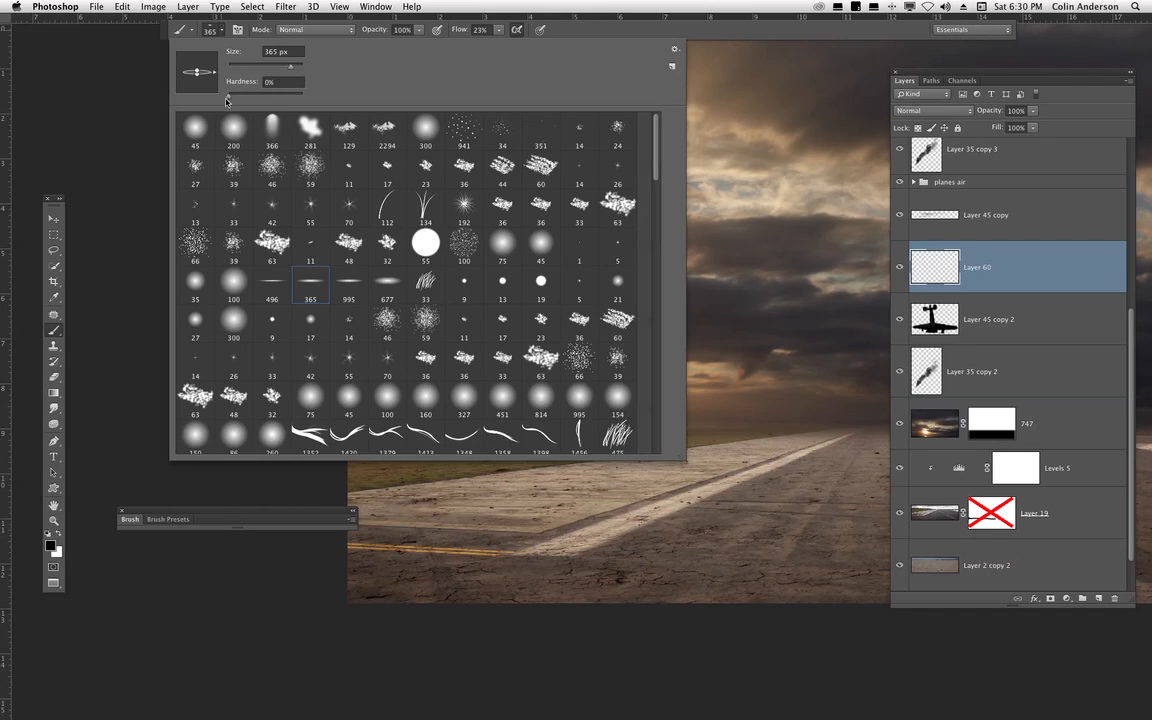
{"action": "mouse_move", "coordinate": [196, 73]}
{"action": "left_mouse_down"}
{"action": "mouse_move", "coordinate": [203, 83]}
{"action": "mouse_move", "coordinate": [198, 72]}
{"action": "left_mouse_up"}
{"action": "left_click", "coordinate": [938, 276]}
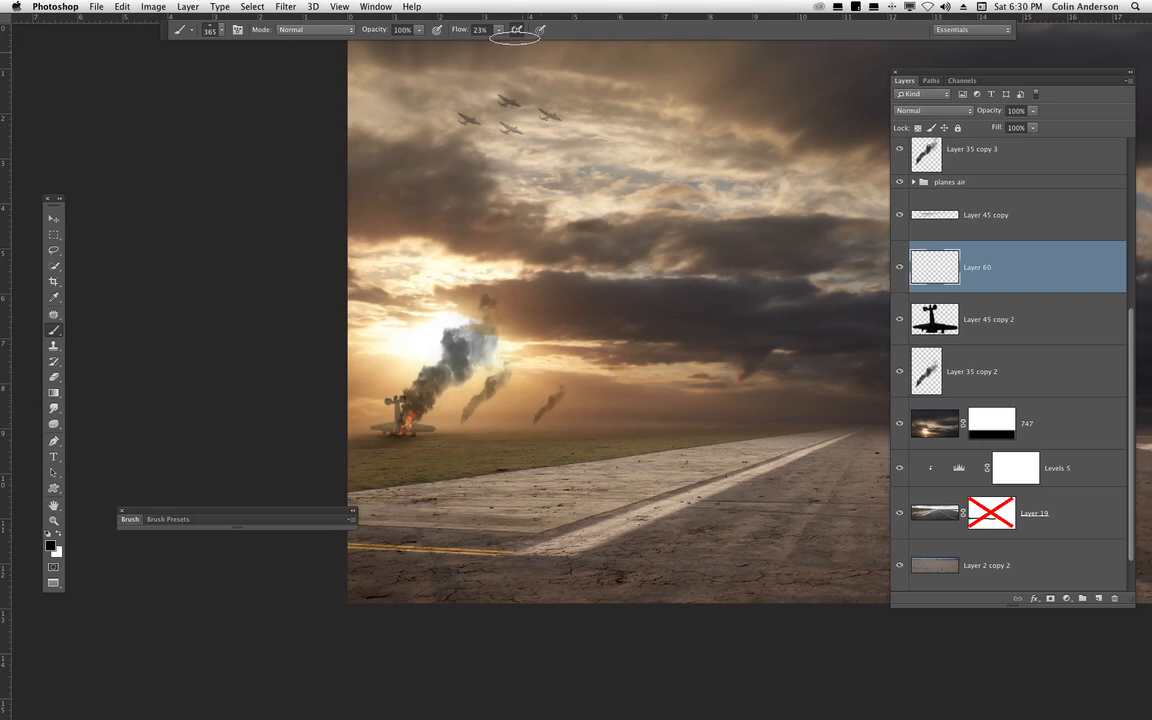
- Set the brush flow to 5% and paint a faint black shadow on the grass beside the crashed plane
{"action": "left_click", "coordinate": [500, 33]}
{"action": "left_click_drag", "start_coordinate": [498, 45], "coordinate": [489, 48]}
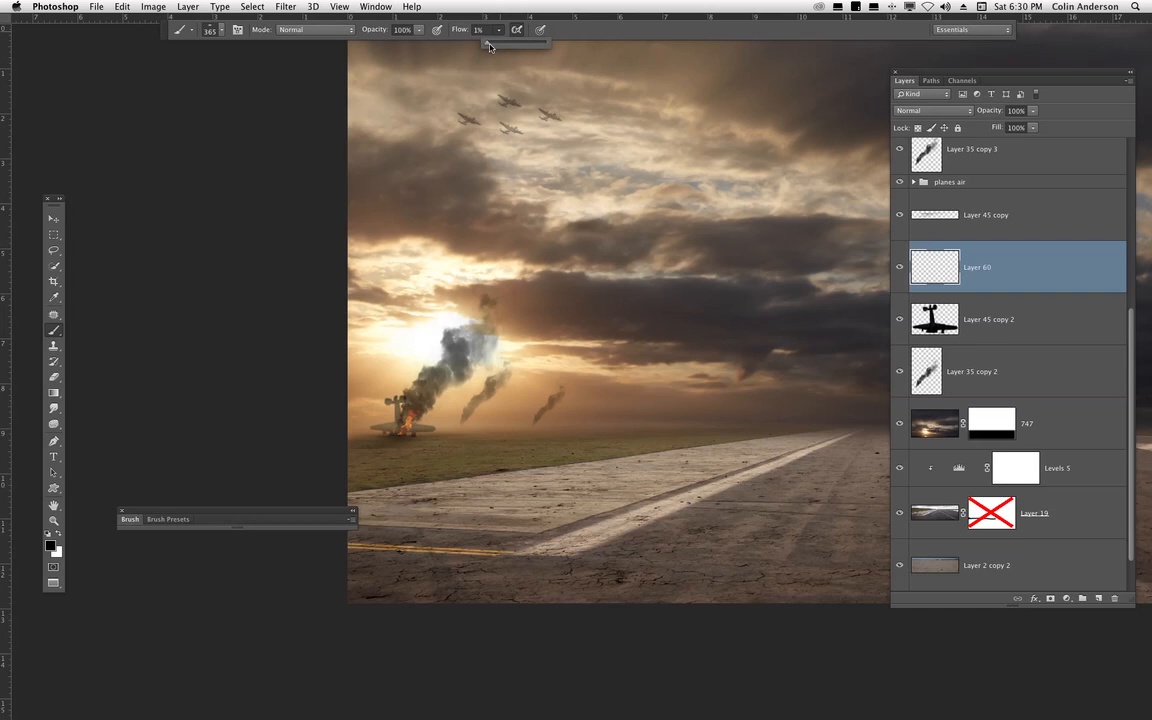
{"action": "left_click", "coordinate": [478, 30]}
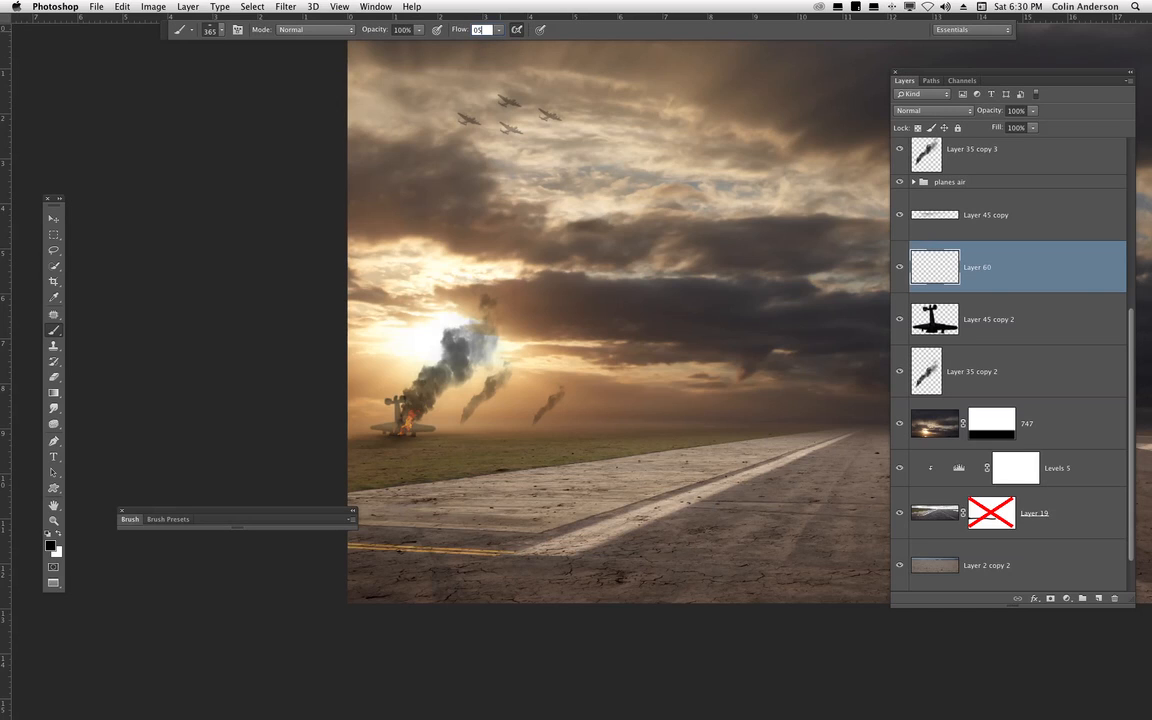
{"action": "mouse_move", "coordinate": [423, 440]}
{"action": "left_mouse_down"}
{"action": "mouse_move", "coordinate": [450, 428]}
{"action": "mouse_move", "coordinate": [430, 439]}
{"action": "mouse_move", "coordinate": [464, 432]}
{"action": "mouse_move", "coordinate": [458, 443]}
{"action": "left_mouse_up"}
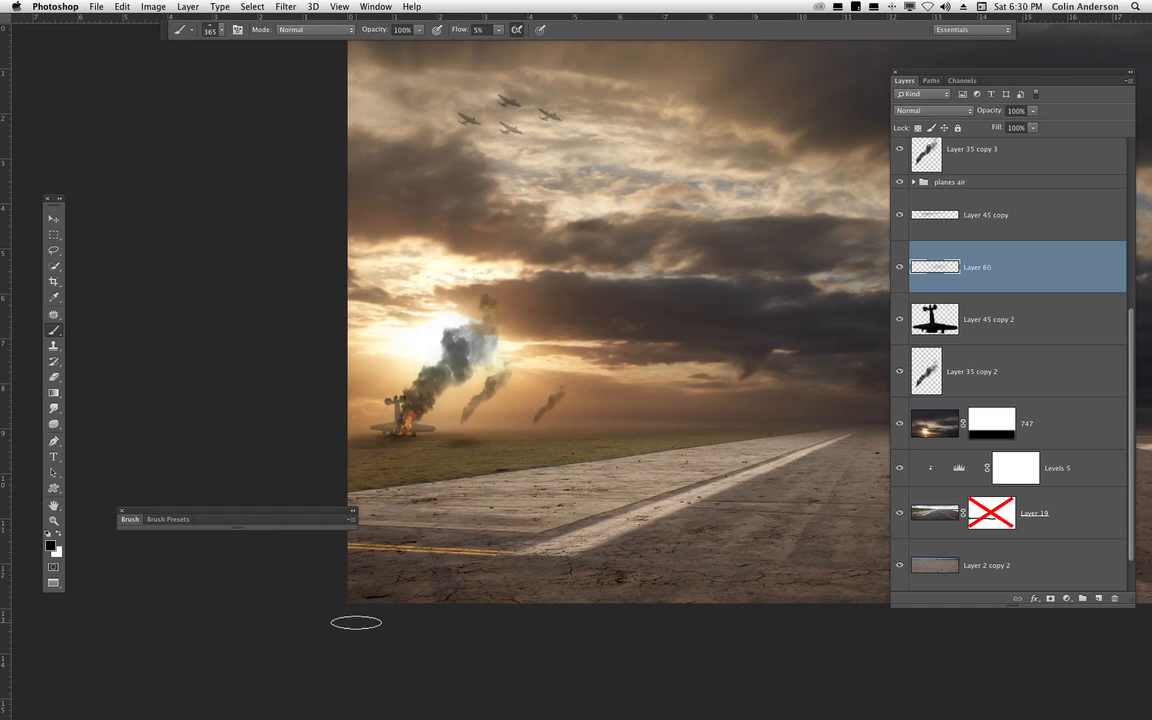
- Review the size, hardness and flattened shape of the 365 px brush tip
{"action": "right_click", "coordinate": [600, 301]}
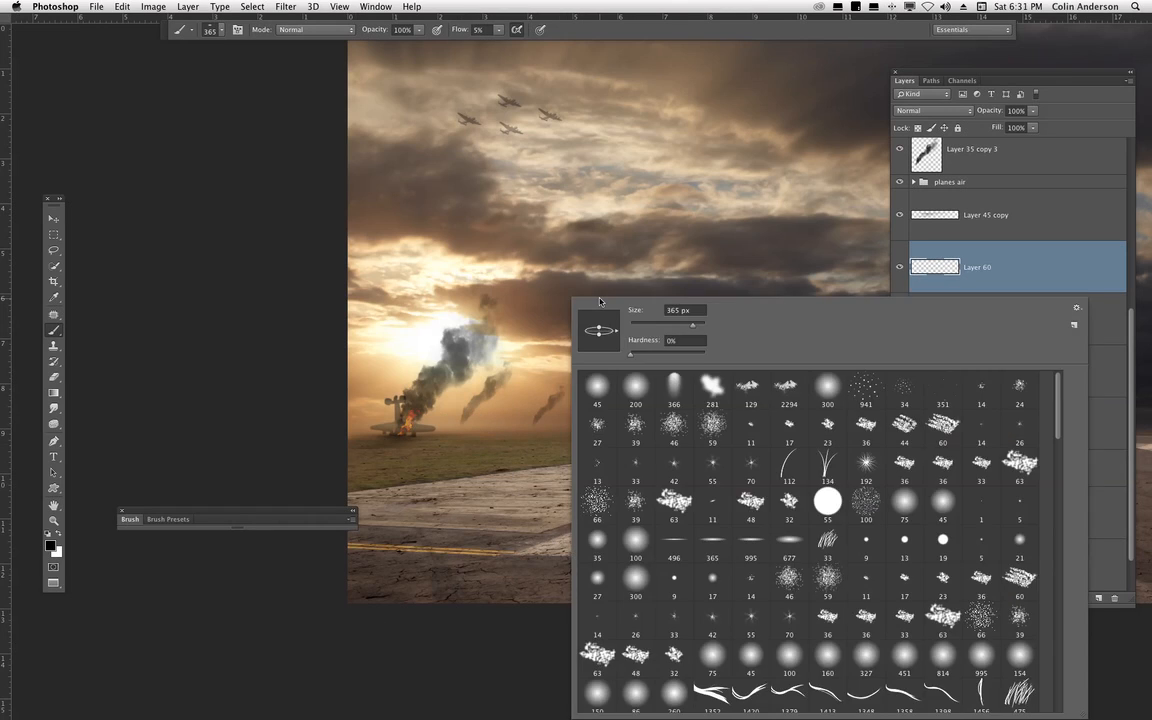
{"action": "left_click", "coordinate": [225, 29]}
{"action": "left_click", "coordinate": [221, 30]}
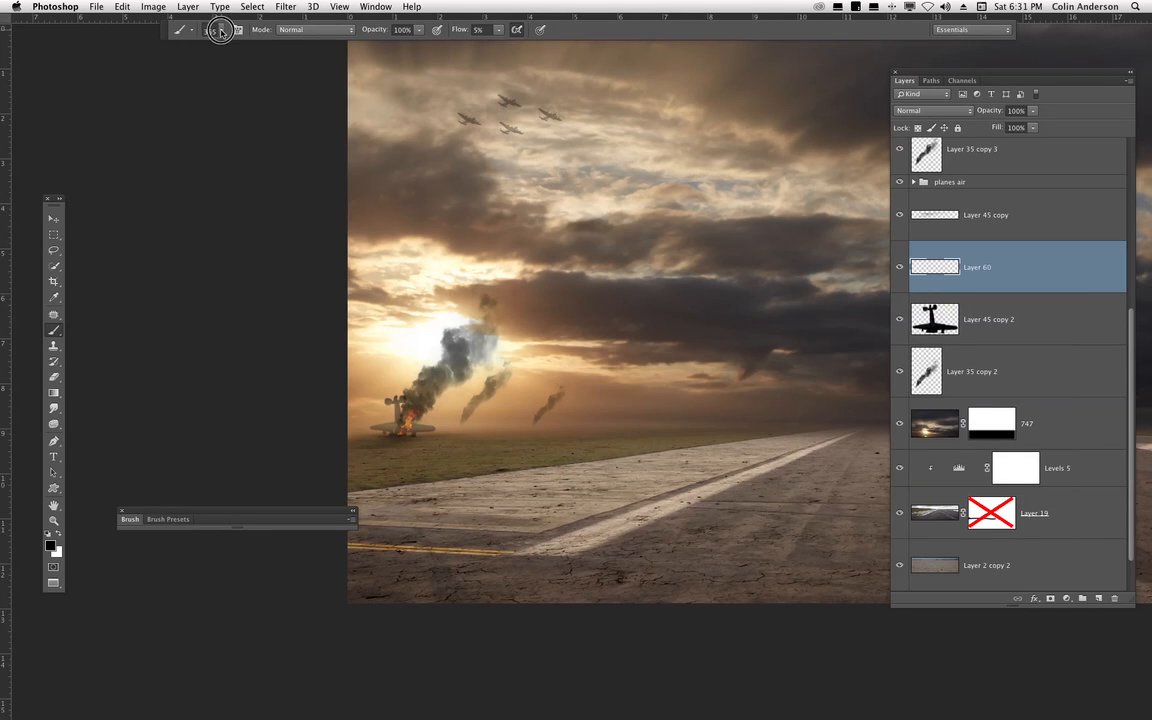
{"action": "left_click_drag", "start_coordinate": [198, 77], "coordinate": [199, 74]}
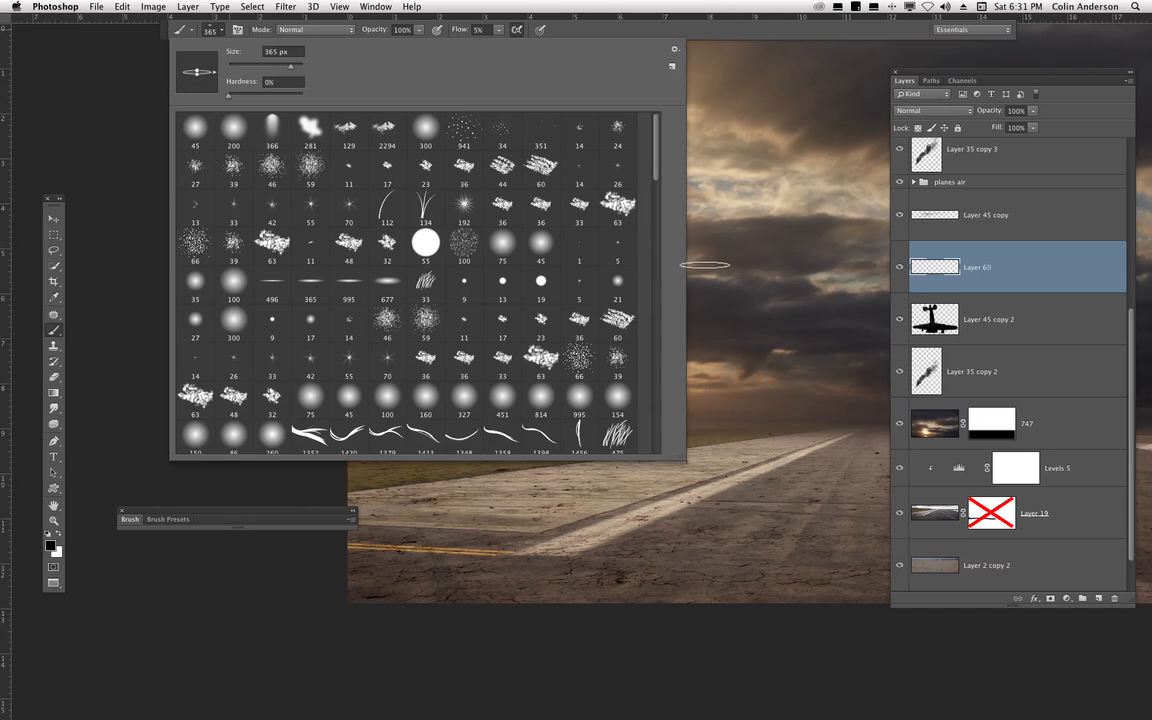
{"action": "left_click", "coordinate": [848, 238]}
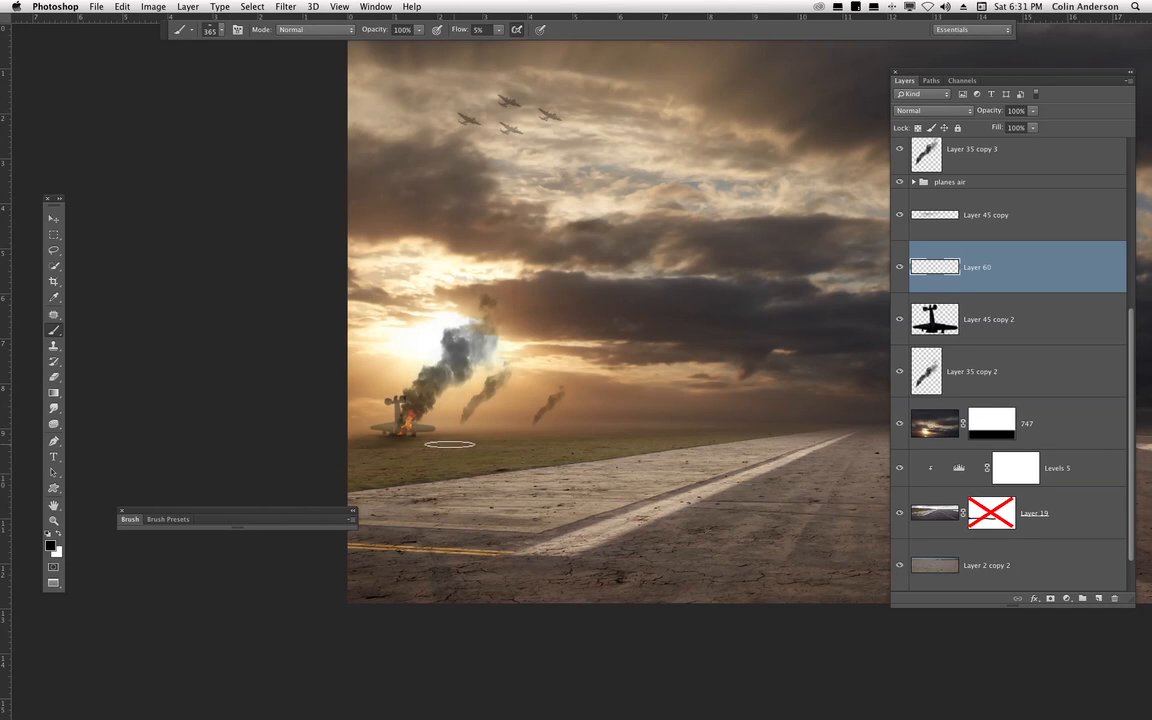
- Hide Layer 45 copy, the crashed plane's original ground shadow
{"action": "key", "text": "super+equal"}
{"action": "key", "text": "super+equal"}
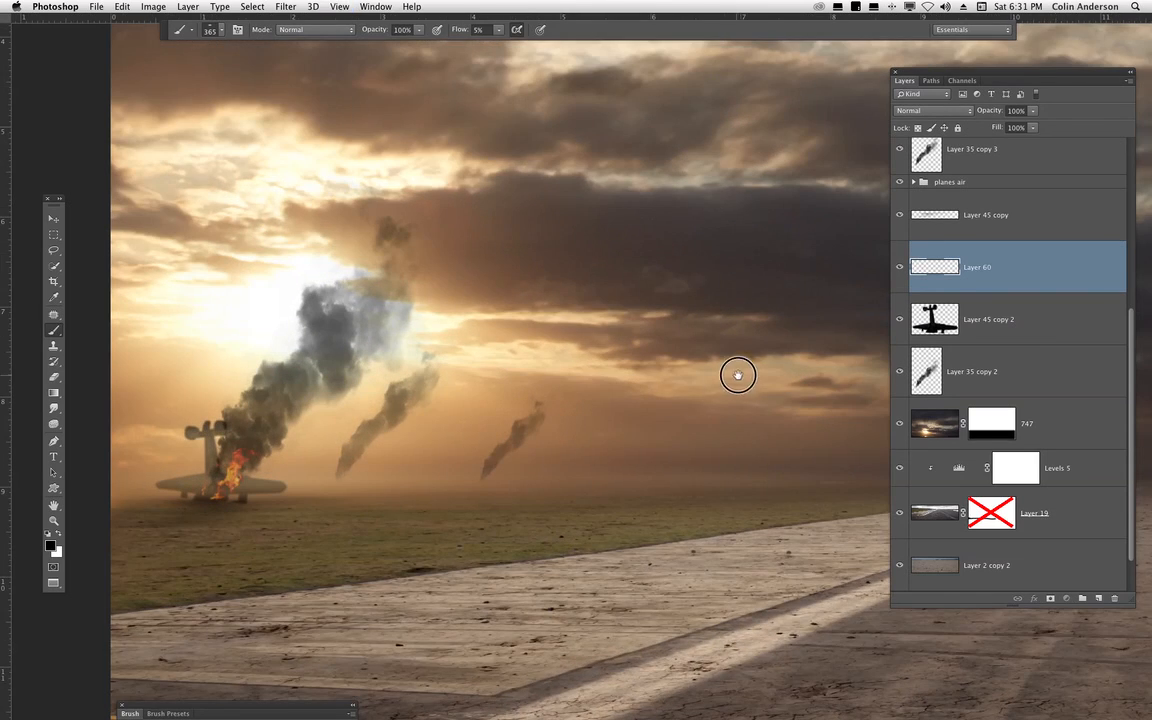
{"action": "scroll", "coordinate": [733, 375], "scroll_direction": "left", "scroll_amount": 5}
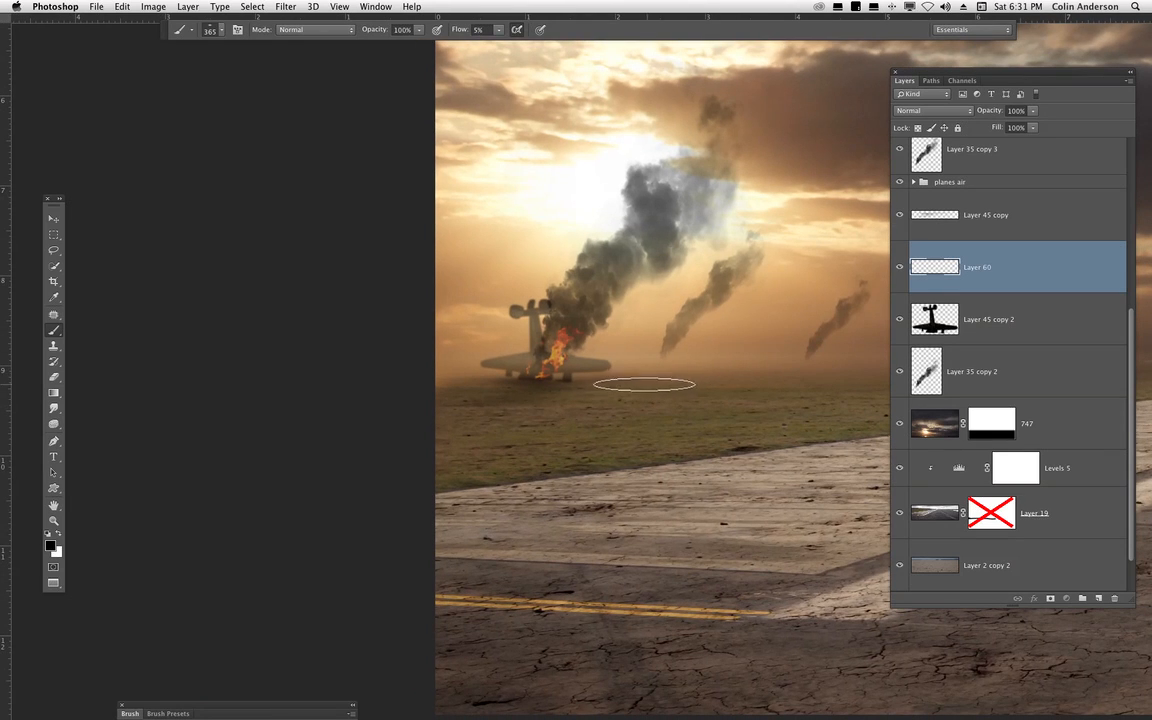
{"action": "scroll", "coordinate": [573, 427], "scroll_direction": "right", "scroll_amount": 3}
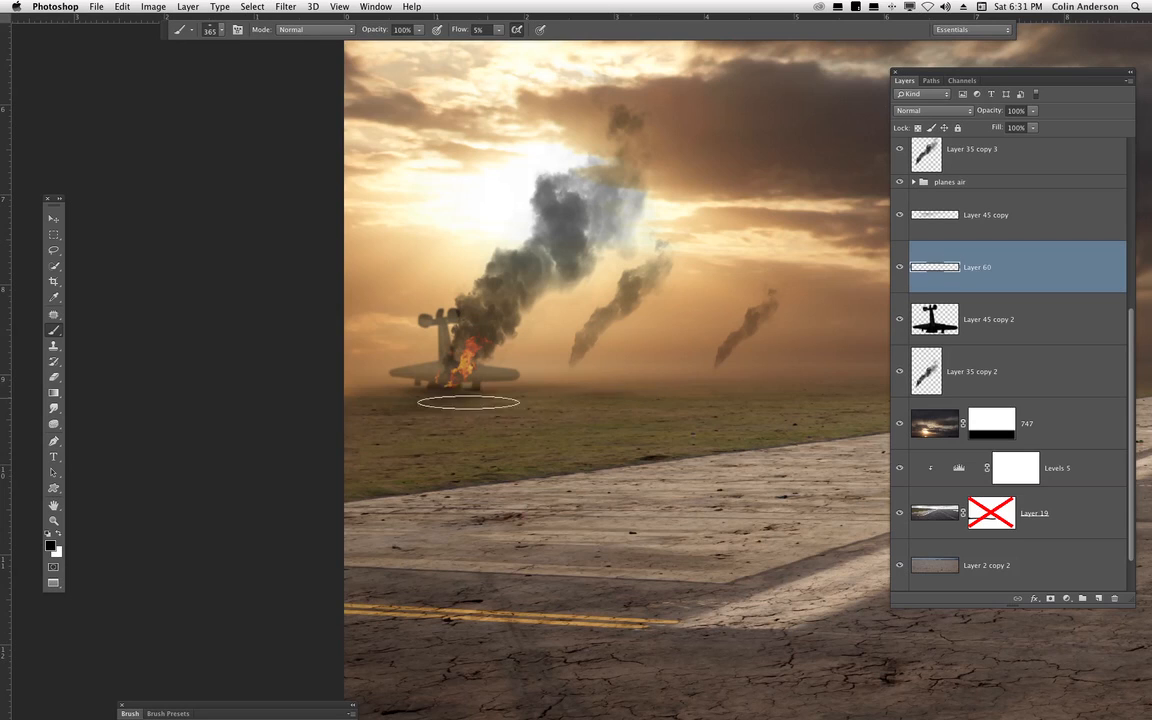
{"action": "left_click", "coordinate": [899, 216]}
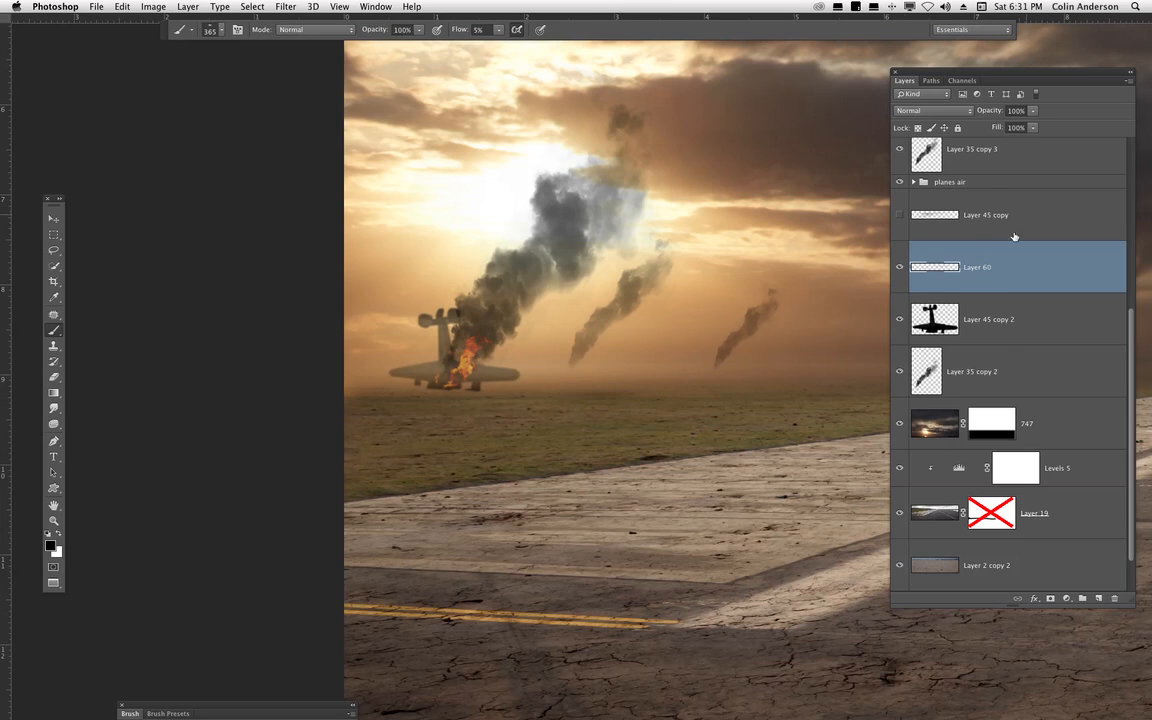
{"action": "key", "text": "v"}
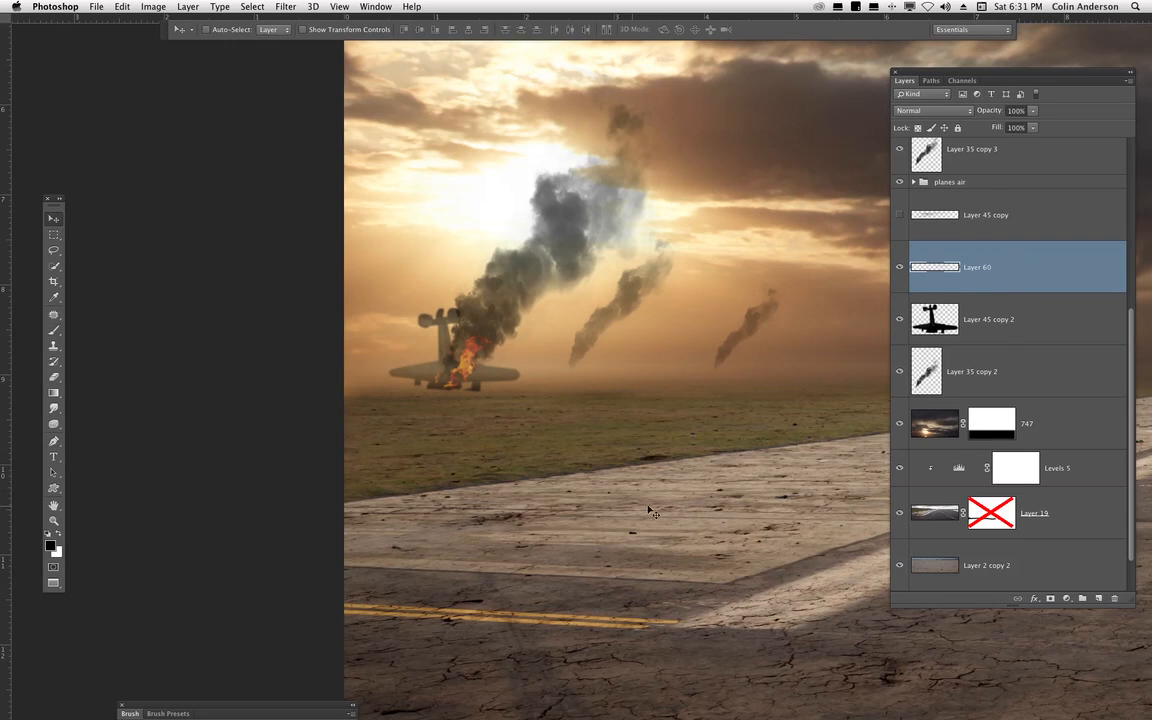
{"action": "left_click", "coordinate": [923, 267], "text": "super"}
{"action": "key", "text": "alt+BackSpace"}
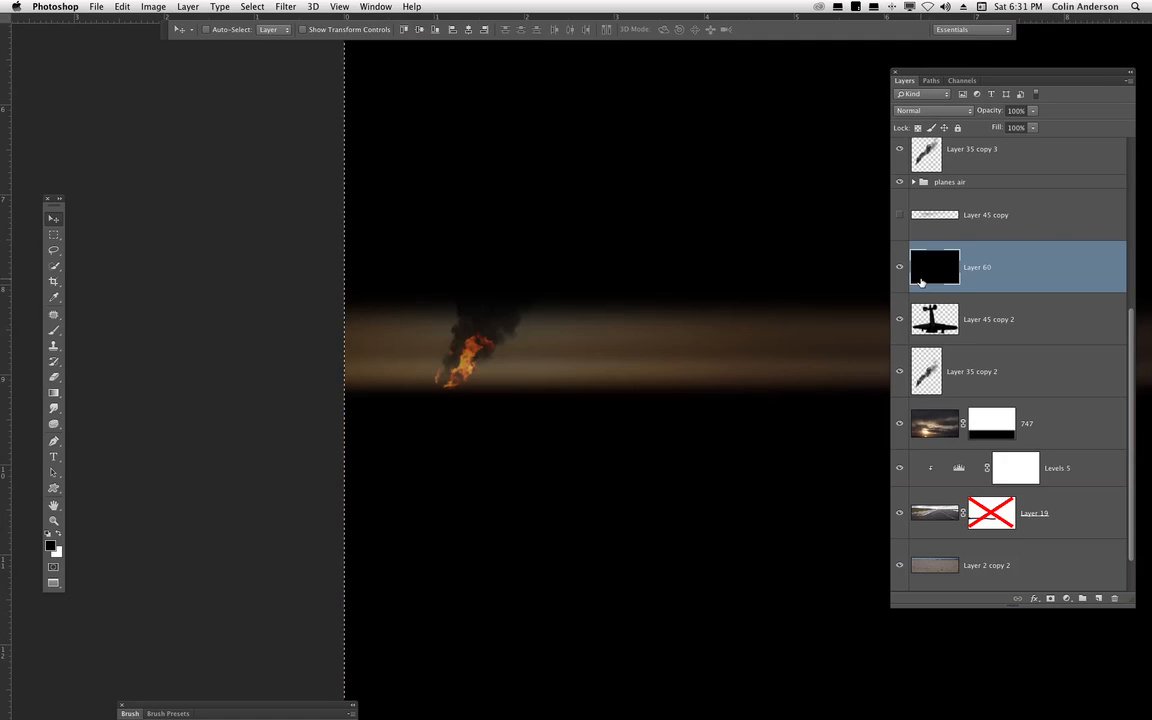
{"action": "key", "text": "super+z"}
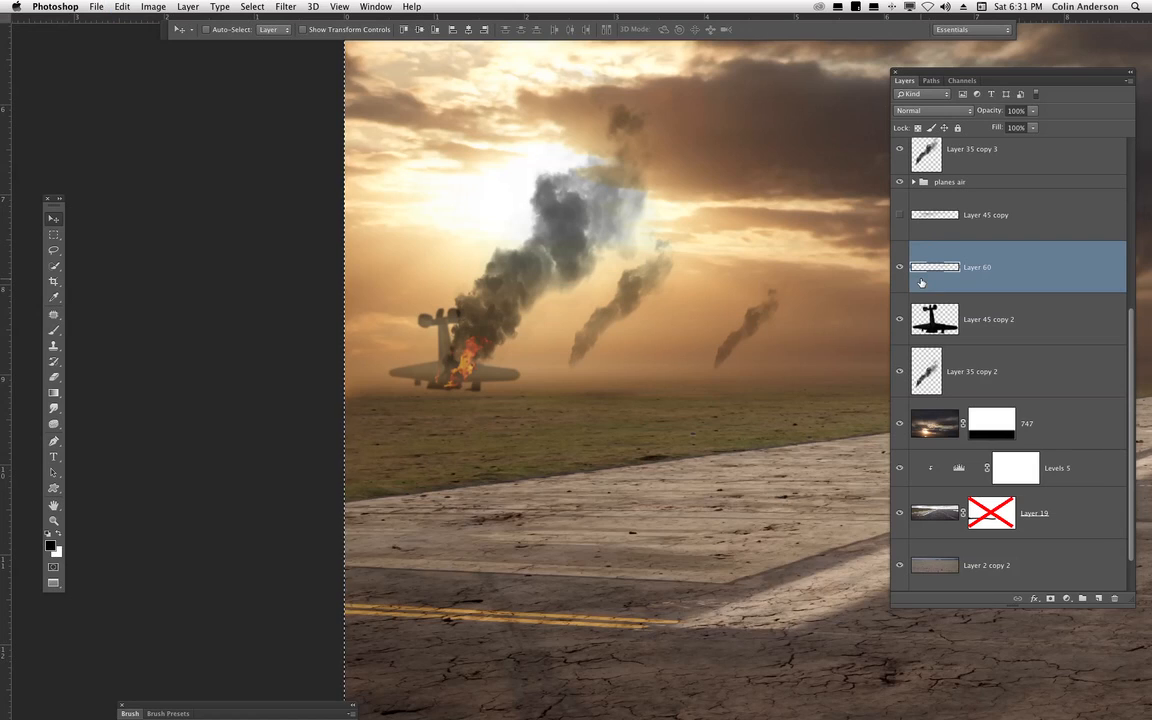
- Paint a soft black shadow directly beneath the crashed plane on Layer 60 and compare it with the original on Layer 45 copy
{"action": "left_click", "coordinate": [53, 330]}
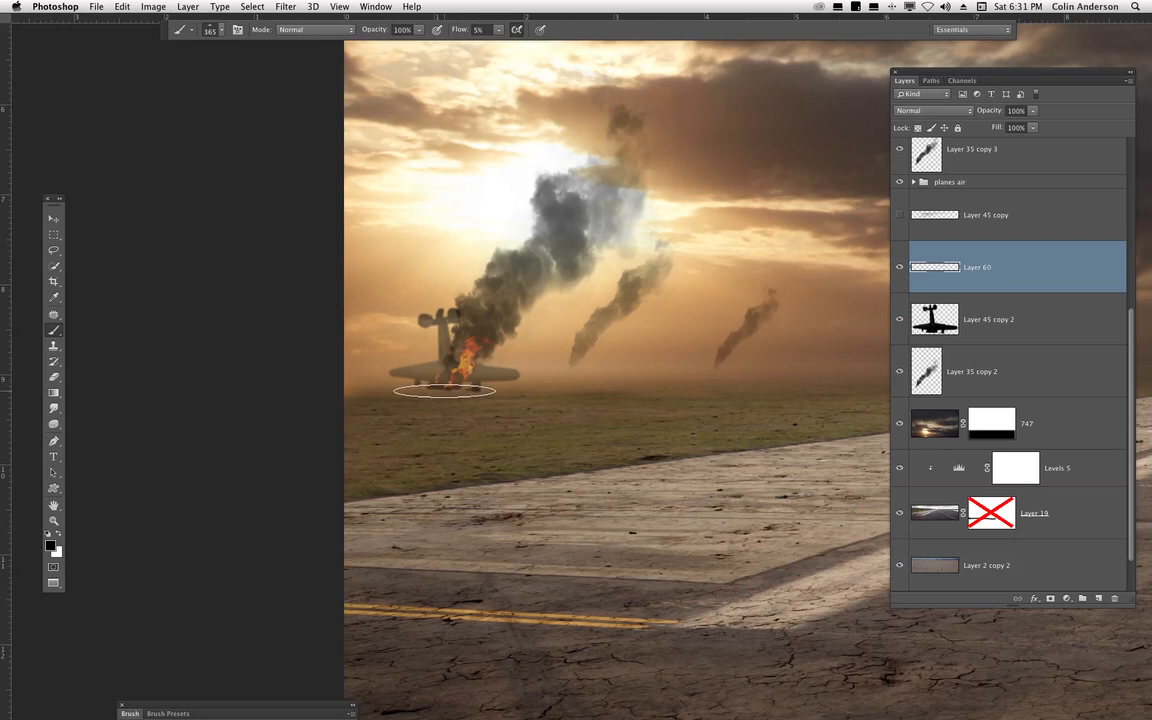
{"action": "mouse_move", "coordinate": [446, 392]}
{"action": "left_mouse_down"}
{"action": "mouse_move", "coordinate": [430, 390]}
{"action": "mouse_move", "coordinate": [483, 385]}
{"action": "mouse_move", "coordinate": [445, 388]}
{"action": "left_mouse_up"}
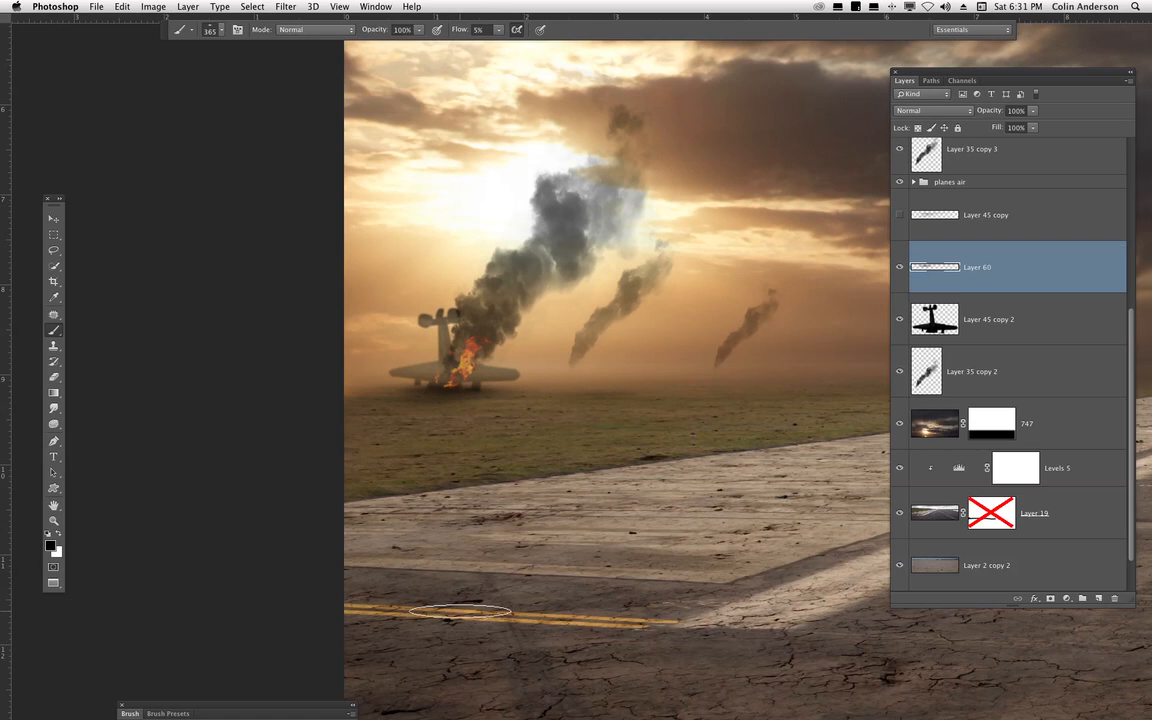
{"action": "key", "text": "super+minus"}
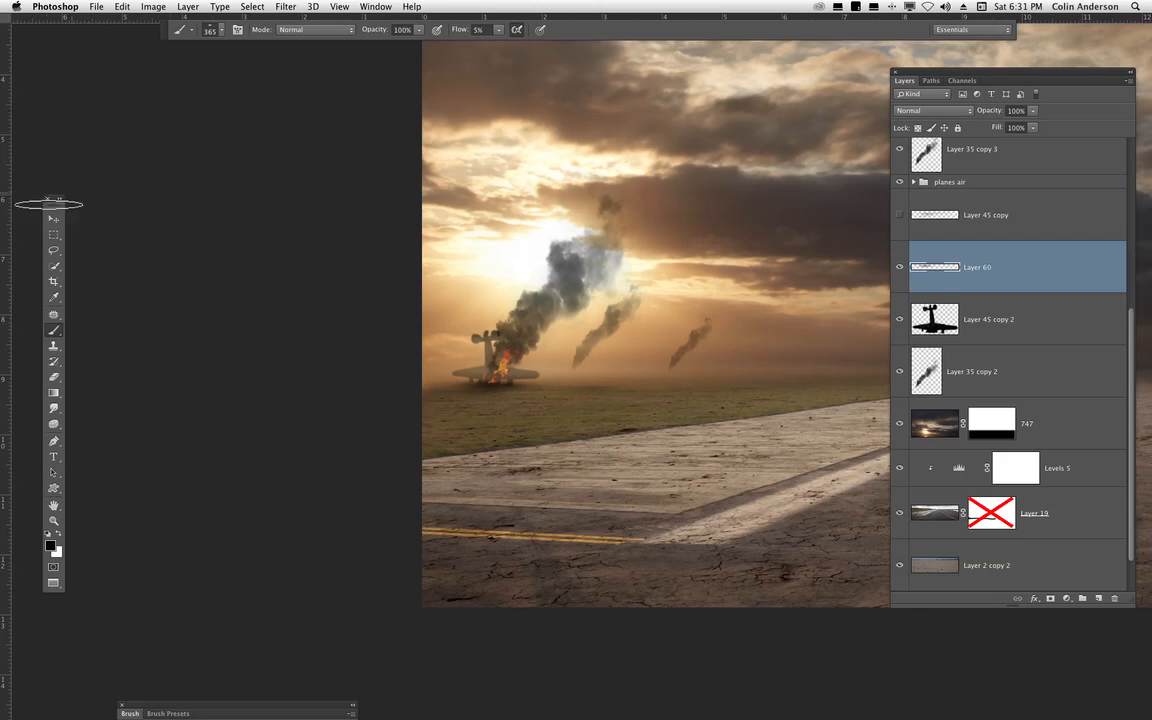
{"action": "left_click", "coordinate": [55, 220]}
{"action": "left_click", "coordinate": [899, 216]}
{"action": "left_click", "coordinate": [899, 216]}
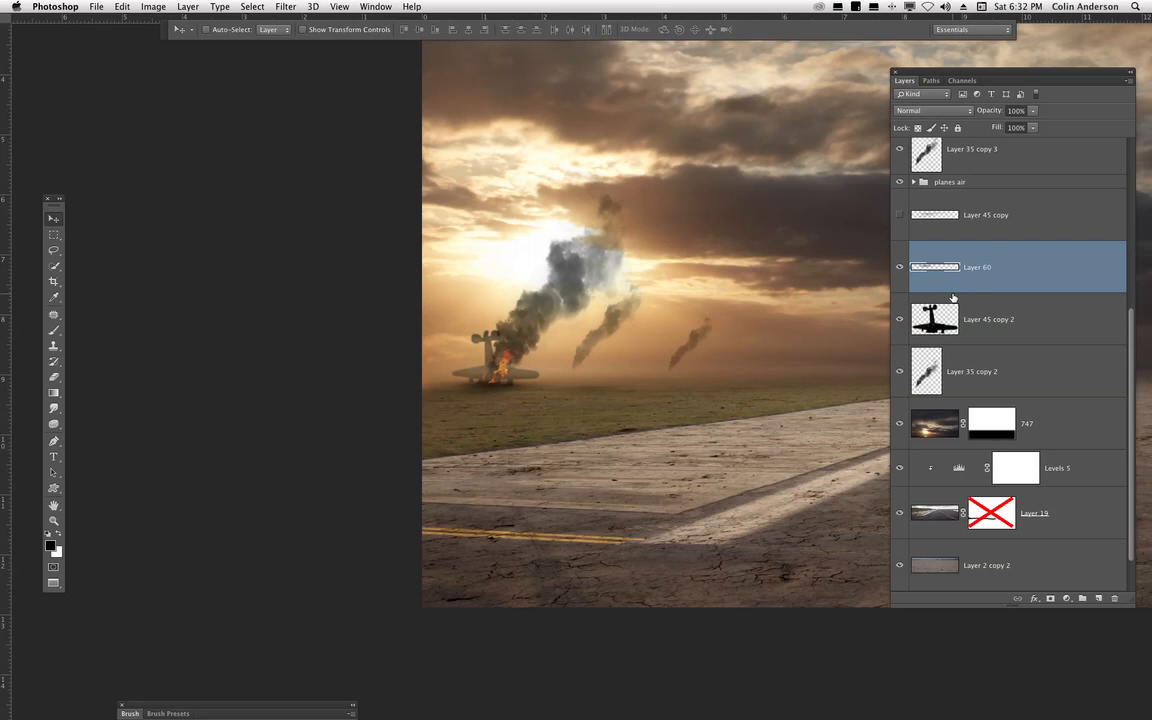
- Duplicate Layer 60 and clear the duplicate's stray paint on the grass to the right of the plane using a rectangular selection
{"action": "key", "text": "super+j"}
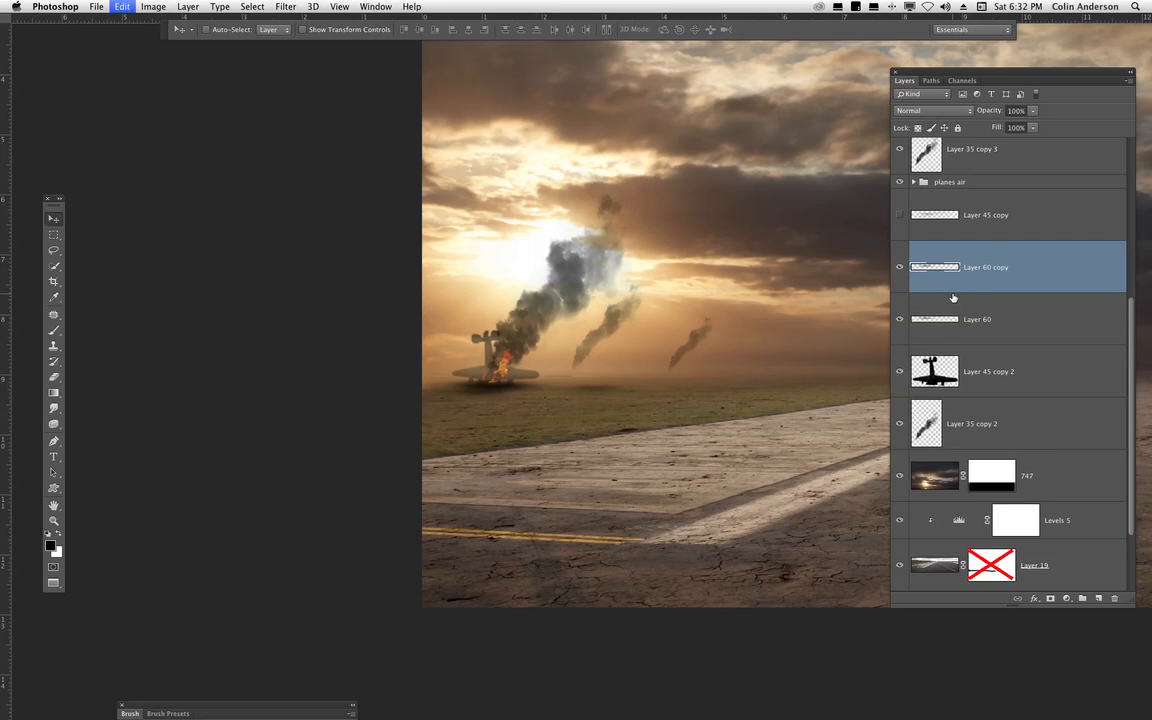
{"action": "key", "text": "super+t"}
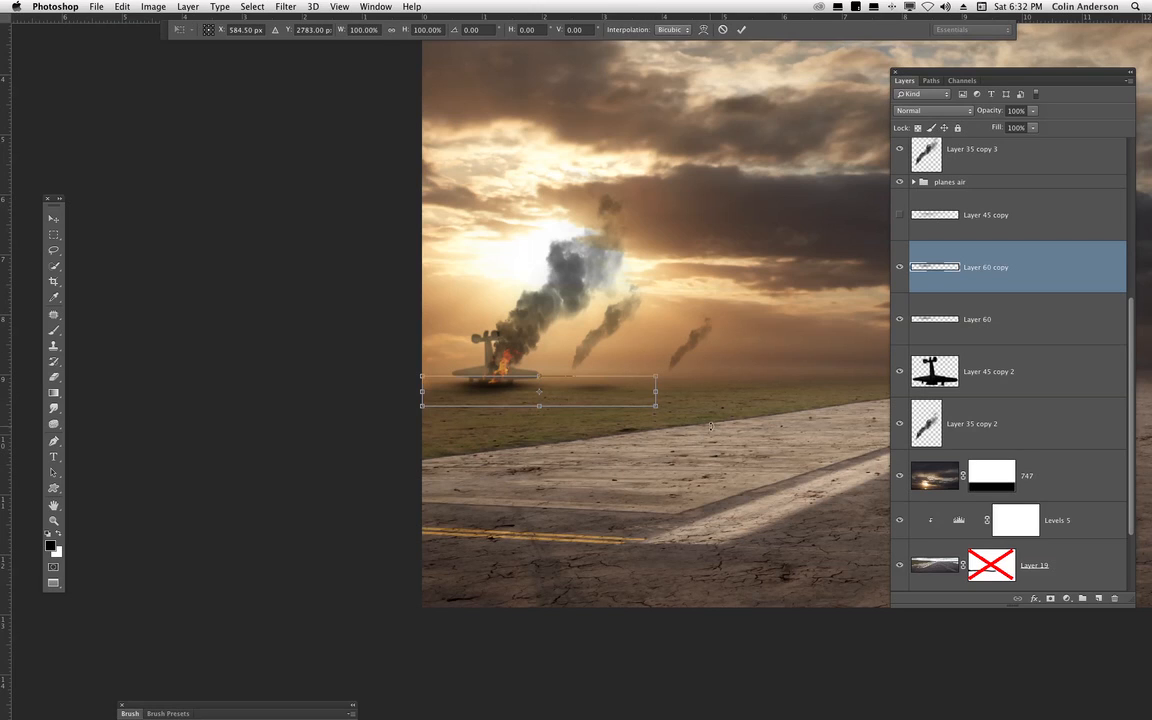
{"action": "key", "text": "Return"}
{"action": "left_click", "coordinate": [54, 234]}
{"action": "mouse_move", "coordinate": [560, 349]}
{"action": "left_mouse_down"}
{"action": "mouse_move", "coordinate": [697, 471]}
{"action": "mouse_move", "coordinate": [826, 450]}
{"action": "left_mouse_up"}
{"action": "left_click_drag", "start_coordinate": [666, 405], "coordinate": [663, 398]}
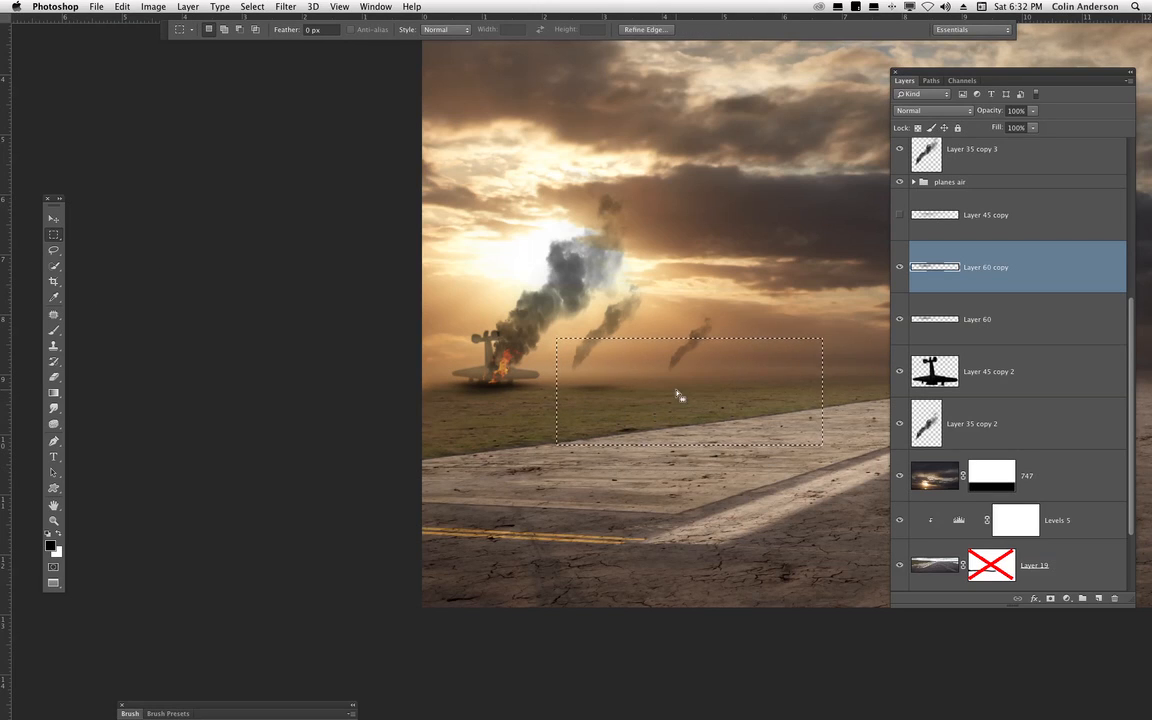
{"action": "key", "text": "shift+F6"}
{"action": "key", "text": "Return"}
{"action": "key", "text": "super+d"}
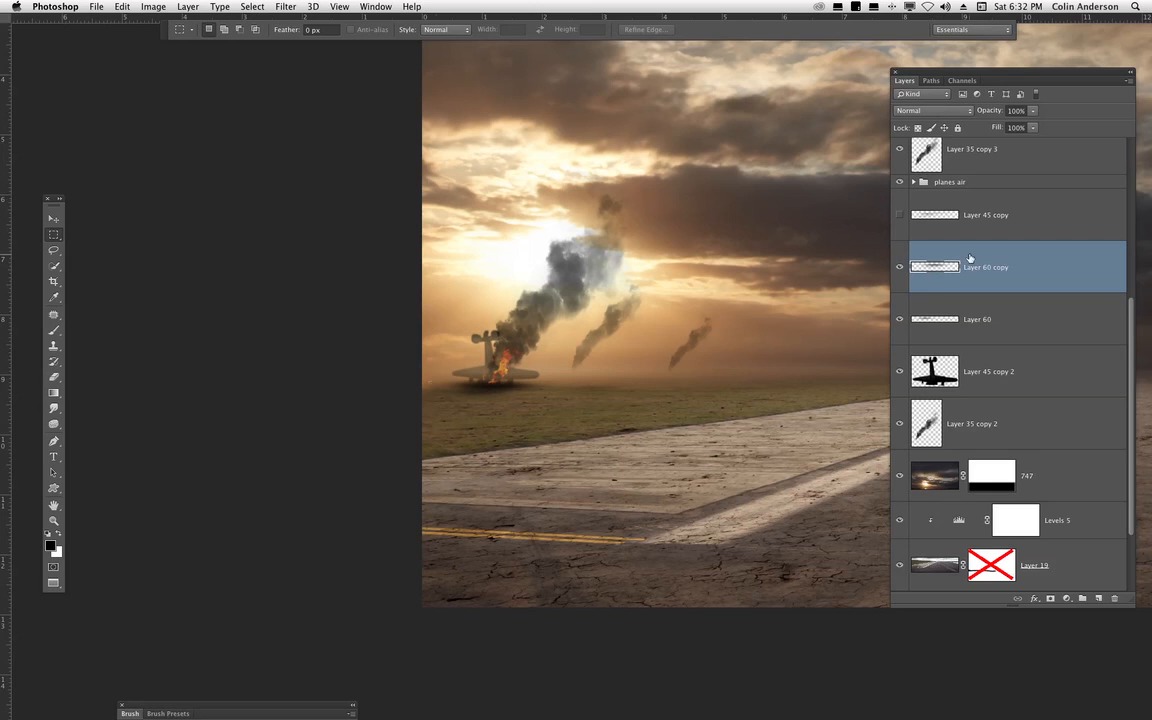
- Narrow the shadow on Layer 60 copy with Free Transform and position it beneath the crashed plane
{"action": "left_click", "coordinate": [53, 219]}
{"action": "left_click_drag", "start_coordinate": [560, 483], "coordinate": [565, 486]}
{"action": "key", "text": "super+t"}
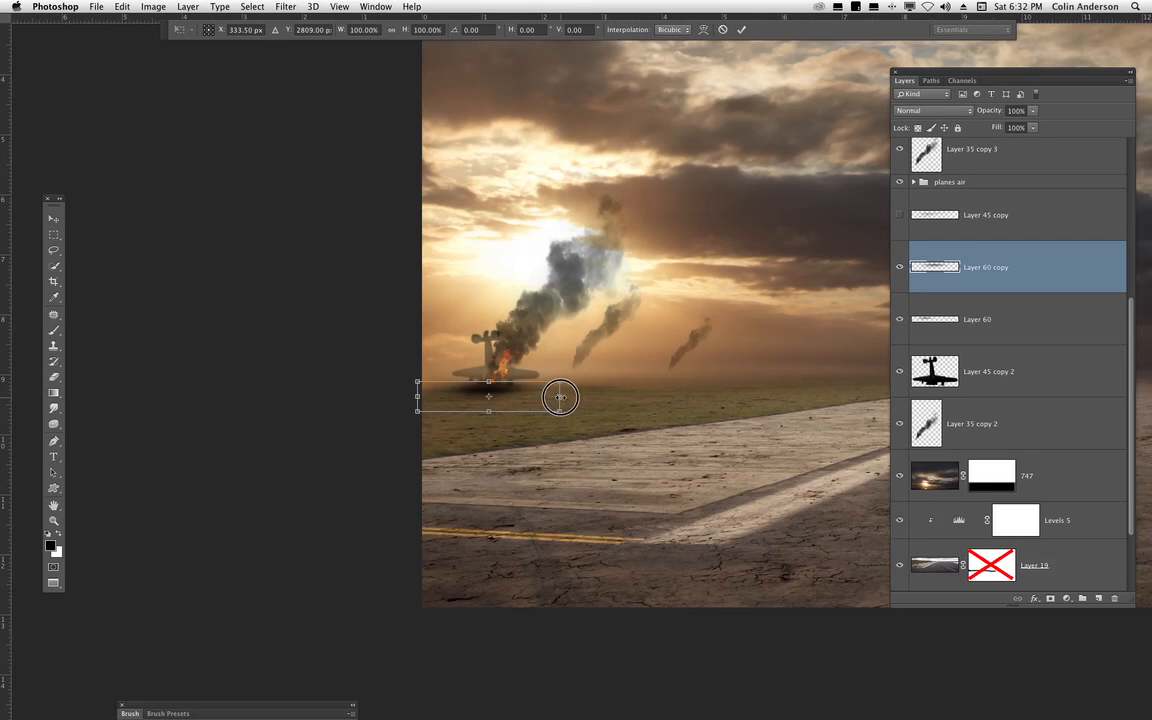
{"action": "left_click_drag", "start_coordinate": [536, 396], "coordinate": [527, 396]}
{"action": "left_click_drag", "start_coordinate": [417, 396], "coordinate": [433, 397]}
{"action": "left_click_drag", "start_coordinate": [505, 391], "coordinate": [517, 389]}
{"action": "key", "text": "Return"}
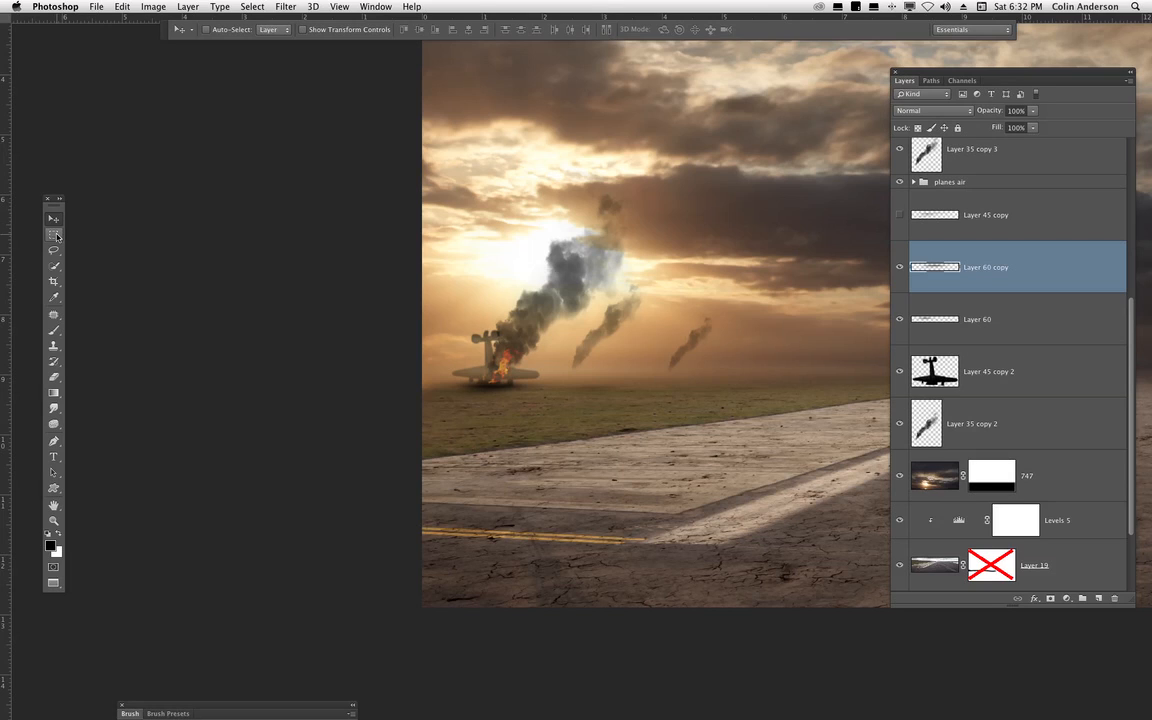
- Reduce the fill of Layer 60 copy and shift it slightly, toggling its visibility to check the shadow
{"action": "left_click", "coordinate": [899, 267]}
{"action": "left_click", "coordinate": [899, 268]}
{"action": "left_click_drag", "start_coordinate": [1034, 130], "coordinate": [1006, 143]}
{"action": "left_click_drag", "start_coordinate": [694, 417], "coordinate": [700, 390]}
{"action": "left_click", "coordinate": [900, 267]}
{"action": "left_click", "coordinate": [900, 267]}
- Try to soften the ground shadow on Layer 60 with the Smudge tool at 17% strength, and undo the smudge
{"action": "left_click", "coordinate": [54, 408]}
{"action": "left_click", "coordinate": [952, 312]}
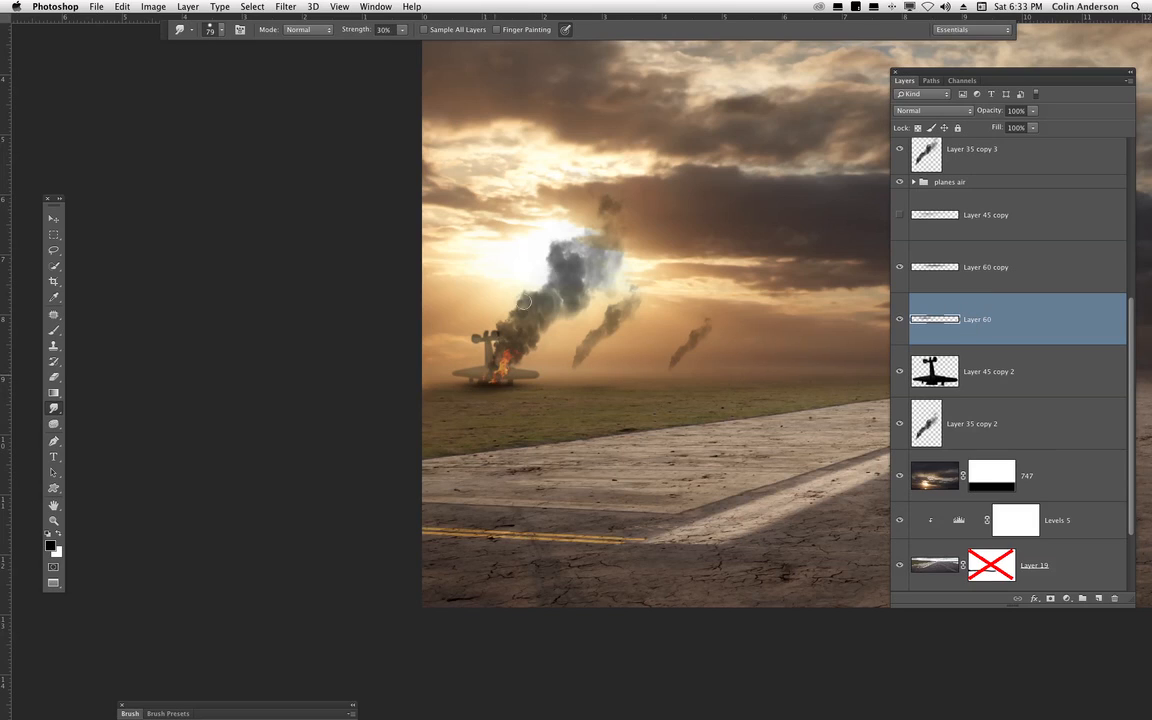
{"action": "left_click_drag", "start_coordinate": [403, 31], "coordinate": [398, 46]}
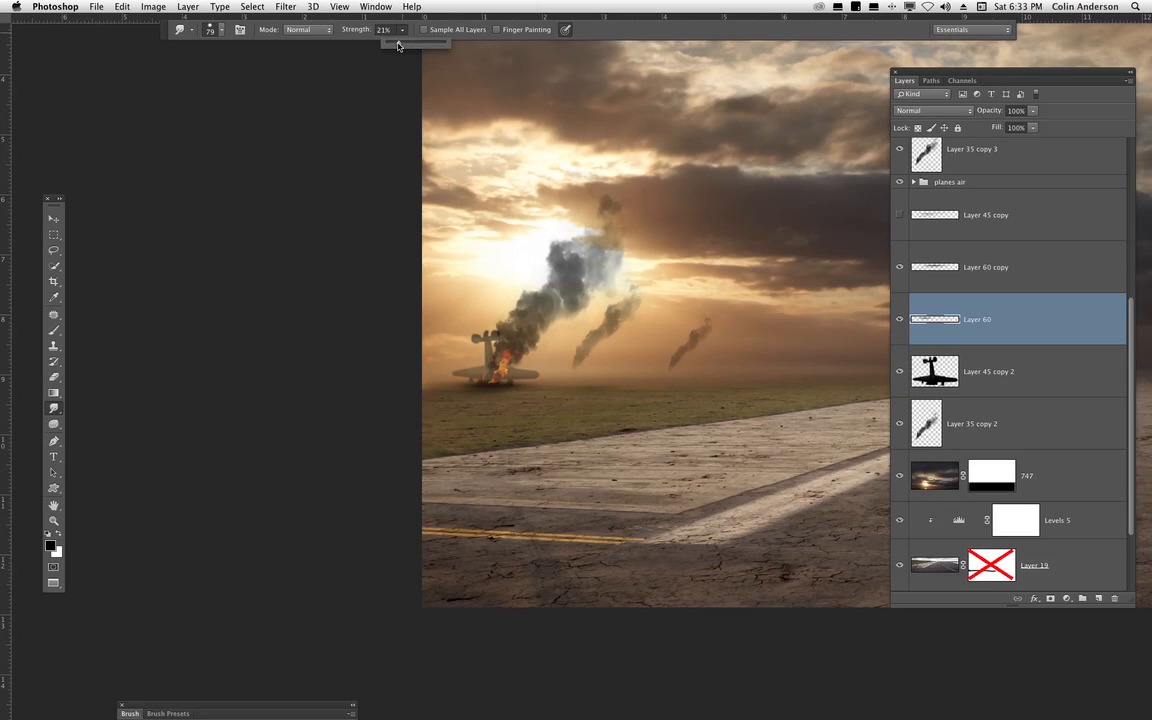
{"action": "left_click", "coordinate": [972, 311]}
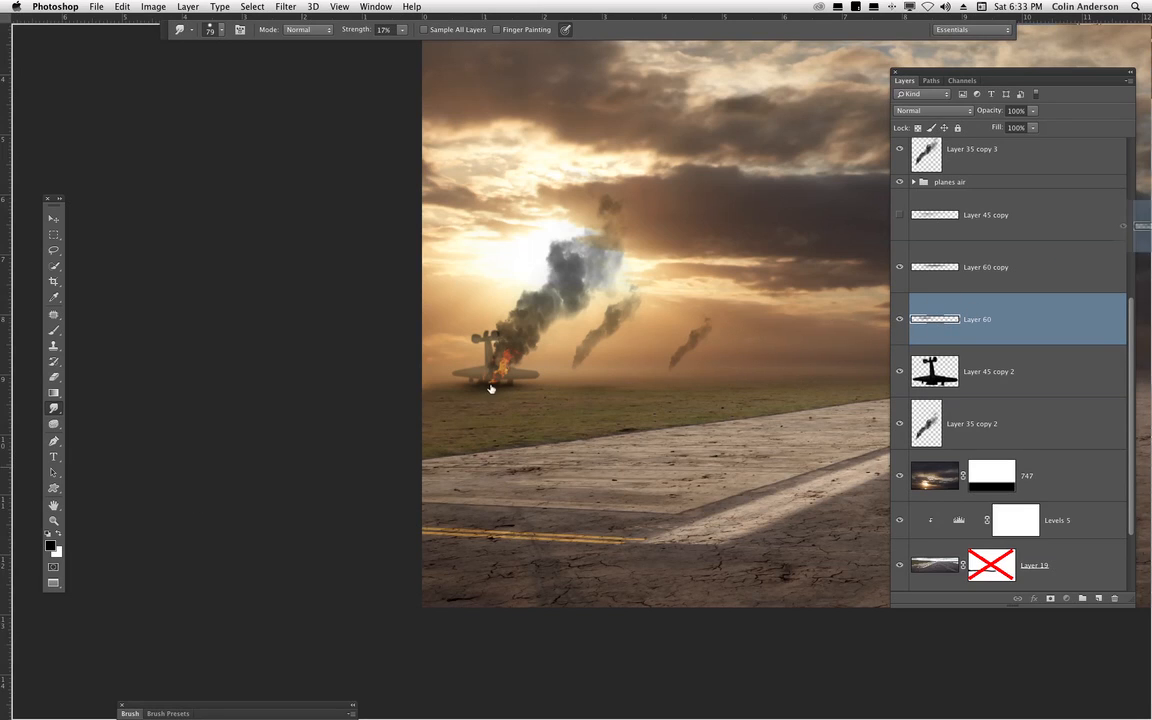
{"action": "left_click_drag", "start_coordinate": [491, 392], "coordinate": [491, 393]}
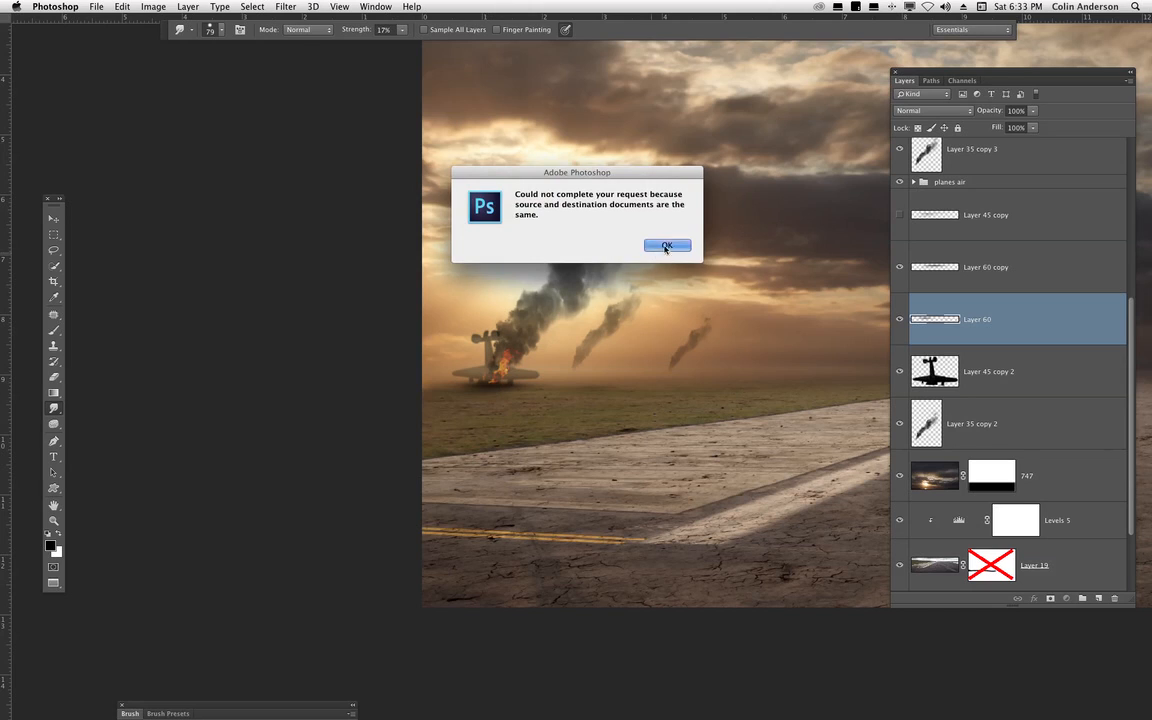
{"action": "left_click", "coordinate": [663, 244]}
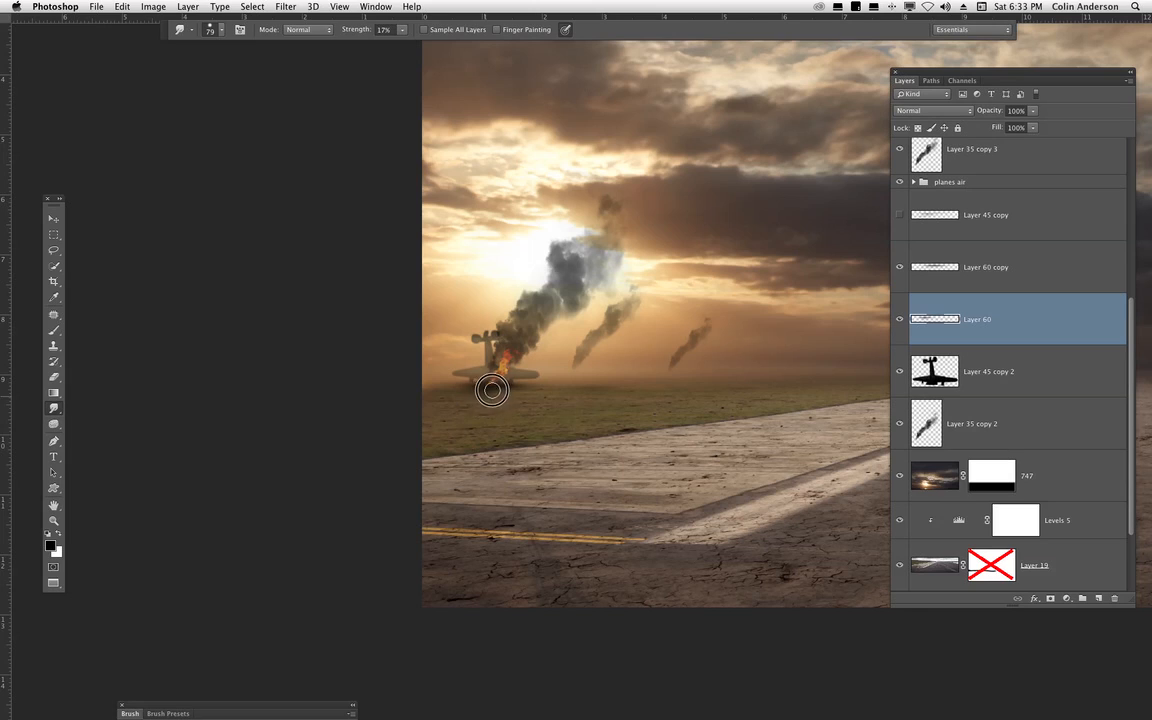
{"action": "mouse_move", "coordinate": [499, 397]}
{"action": "left_mouse_down"}
{"action": "mouse_move", "coordinate": [476, 391]}
{"action": "mouse_move", "coordinate": [504, 393]}
{"action": "mouse_move", "coordinate": [486, 406]}
{"action": "left_mouse_up"}
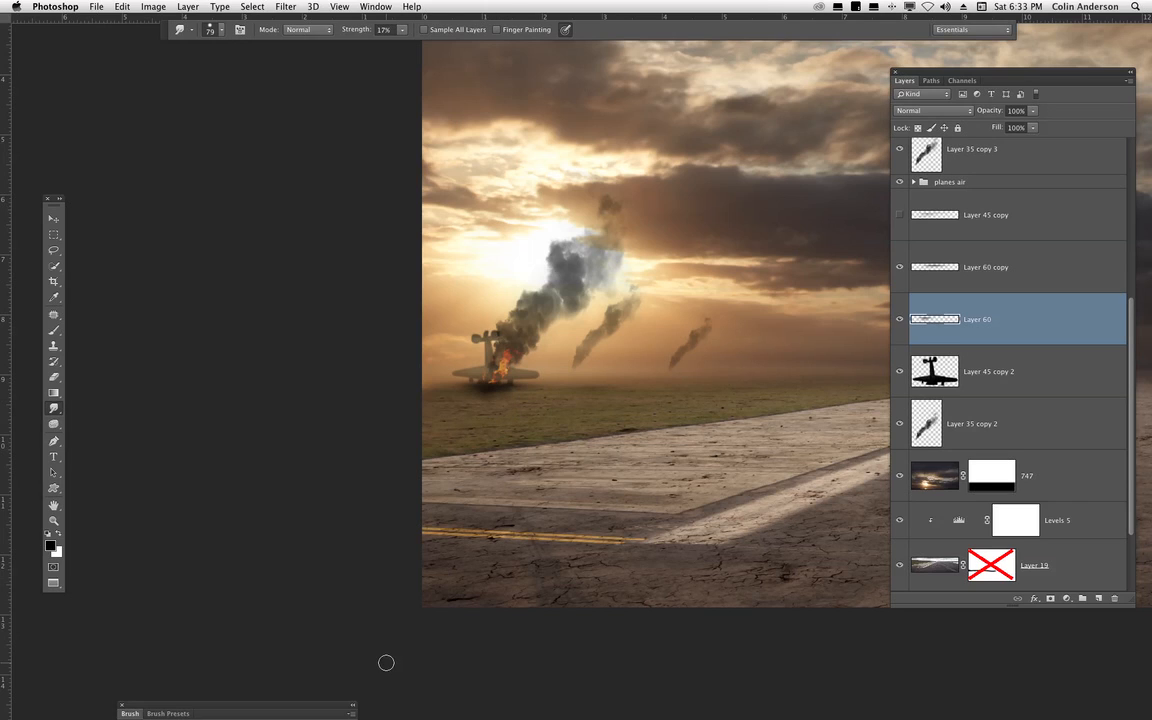
{"action": "key", "text": "super+z"}
- Move Layer 60 copy above Layer 35 copy 3, lower the fill of Layer 60 to 68%, and toggle its visibility
{"action": "key", "text": "alt+bracketright"}
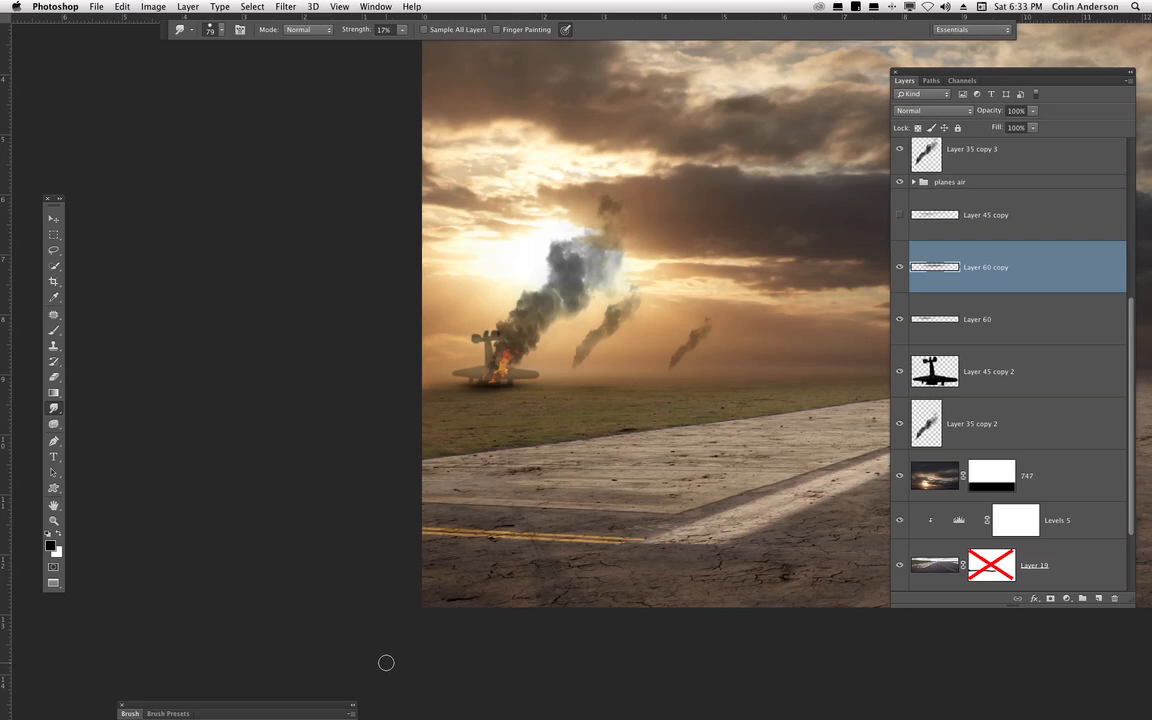
{"action": "left_click_drag", "start_coordinate": [1008, 265], "coordinate": [1012, 202]}
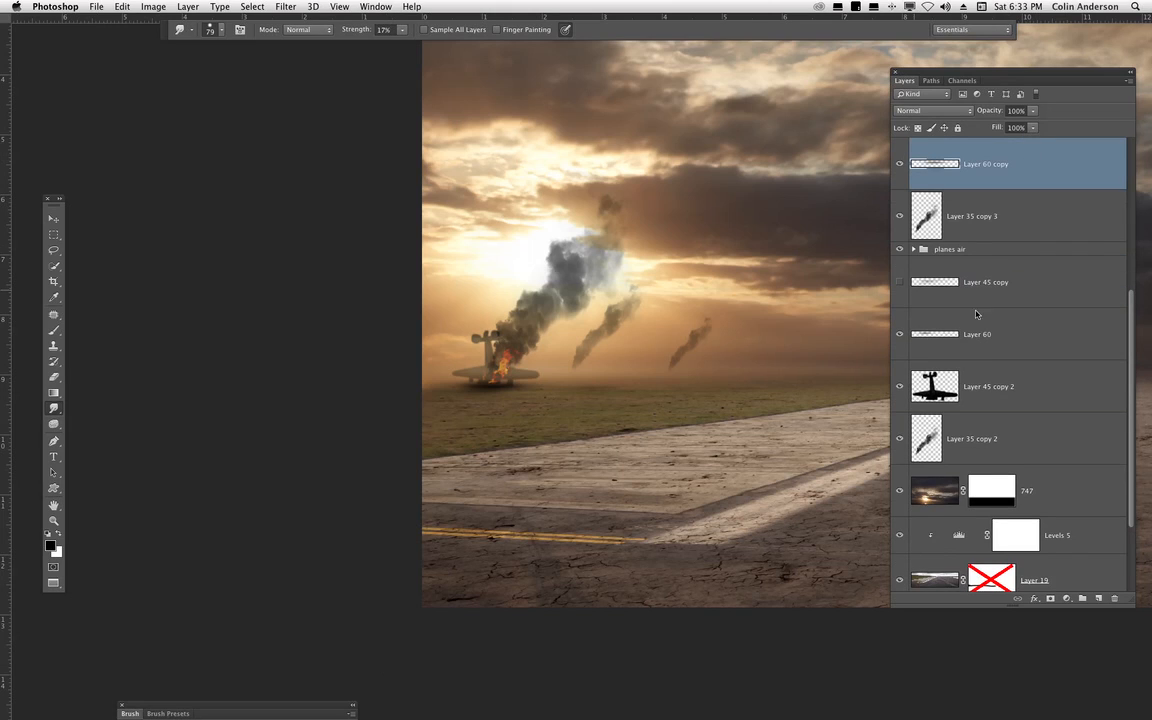
{"action": "left_click", "coordinate": [1000, 334]}
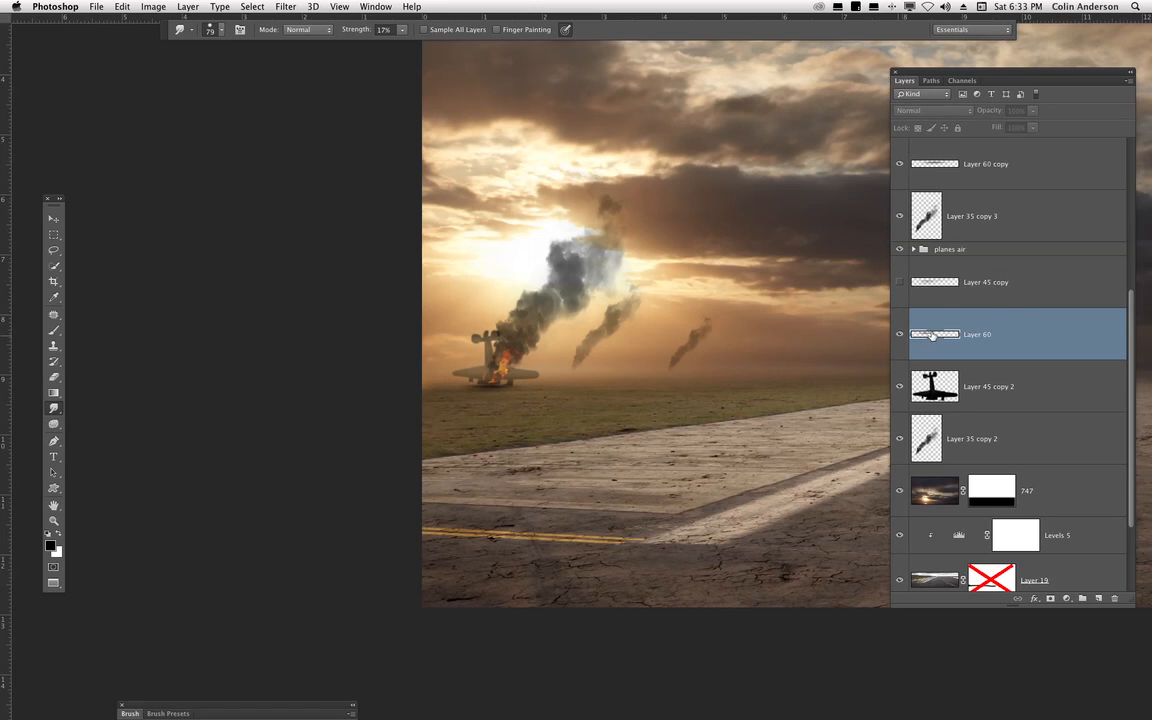
{"action": "left_click_drag", "start_coordinate": [1036, 128], "coordinate": [1016, 146]}
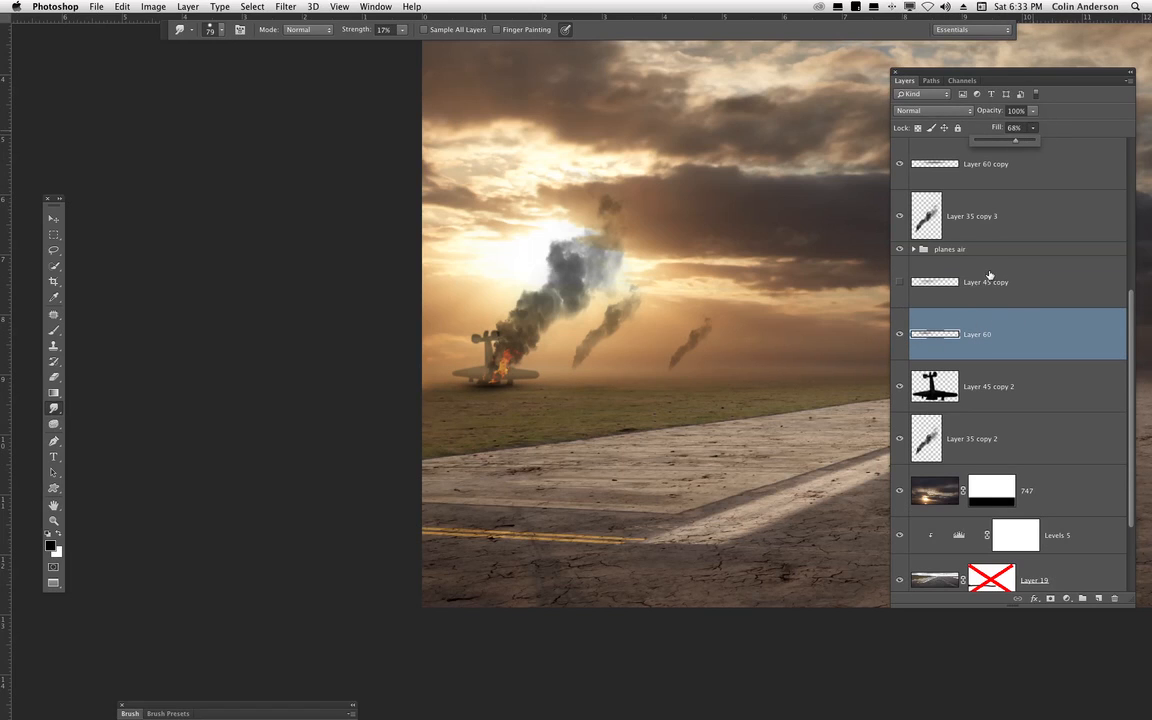
{"action": "left_click", "coordinate": [1023, 339]}
{"action": "left_click", "coordinate": [900, 335]}
{"action": "left_click", "coordinate": [900, 335]}
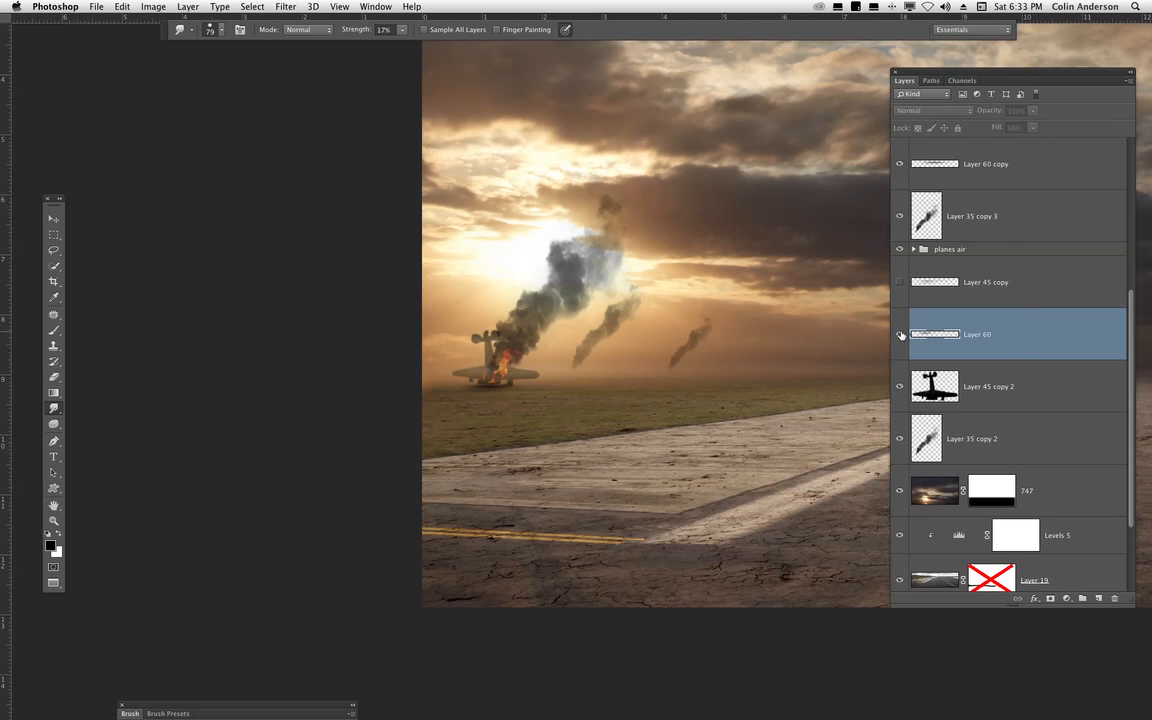
- Move Layer 60 copy back beneath Layer 45 copy, nudge its shadow slightly, and set its fill to 64%
{"action": "left_click", "coordinate": [53, 218]}
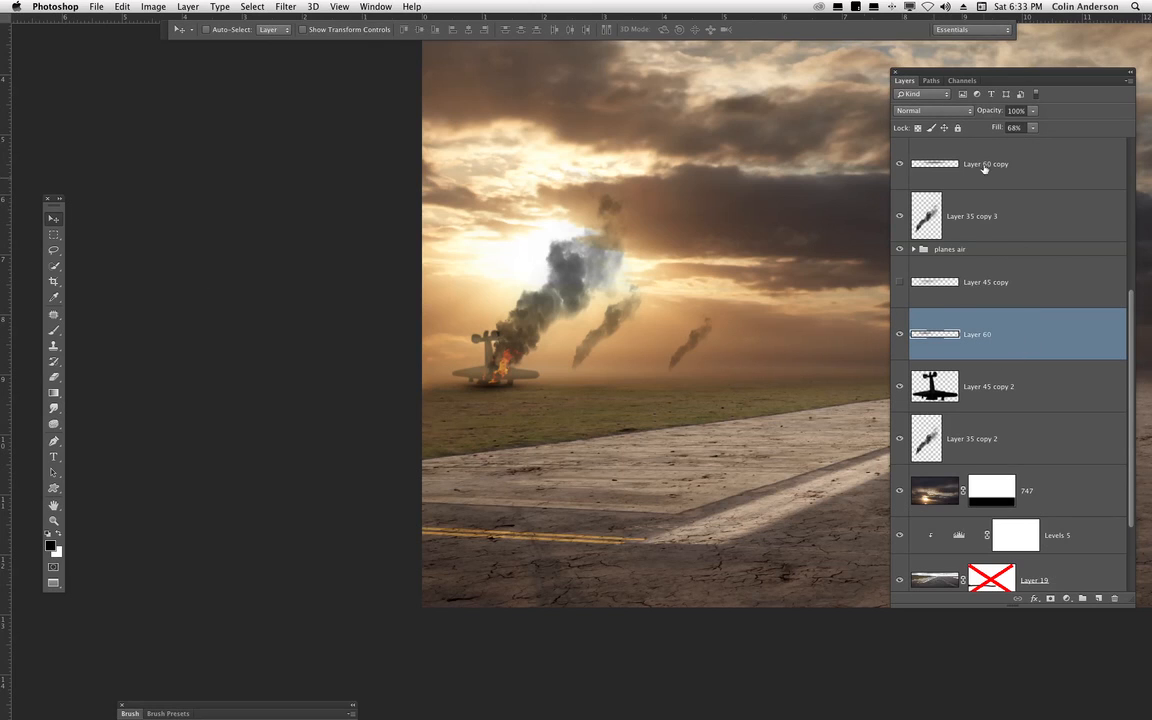
{"action": "left_click_drag", "start_coordinate": [967, 398], "coordinate": [998, 304]}
{"action": "left_click", "coordinate": [900, 282]}
{"action": "left_click", "coordinate": [900, 282]}
{"action": "left_click_drag", "start_coordinate": [735, 418], "coordinate": [740, 399]}
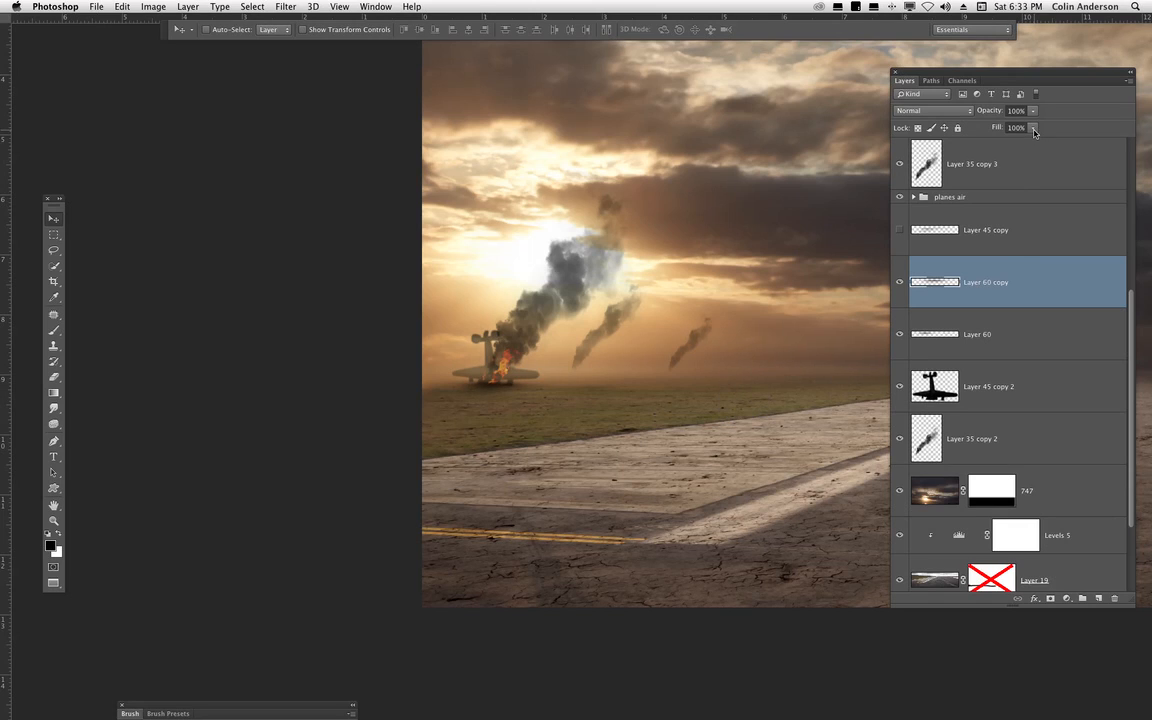
{"action": "left_click_drag", "start_coordinate": [1036, 129], "coordinate": [1014, 145]}
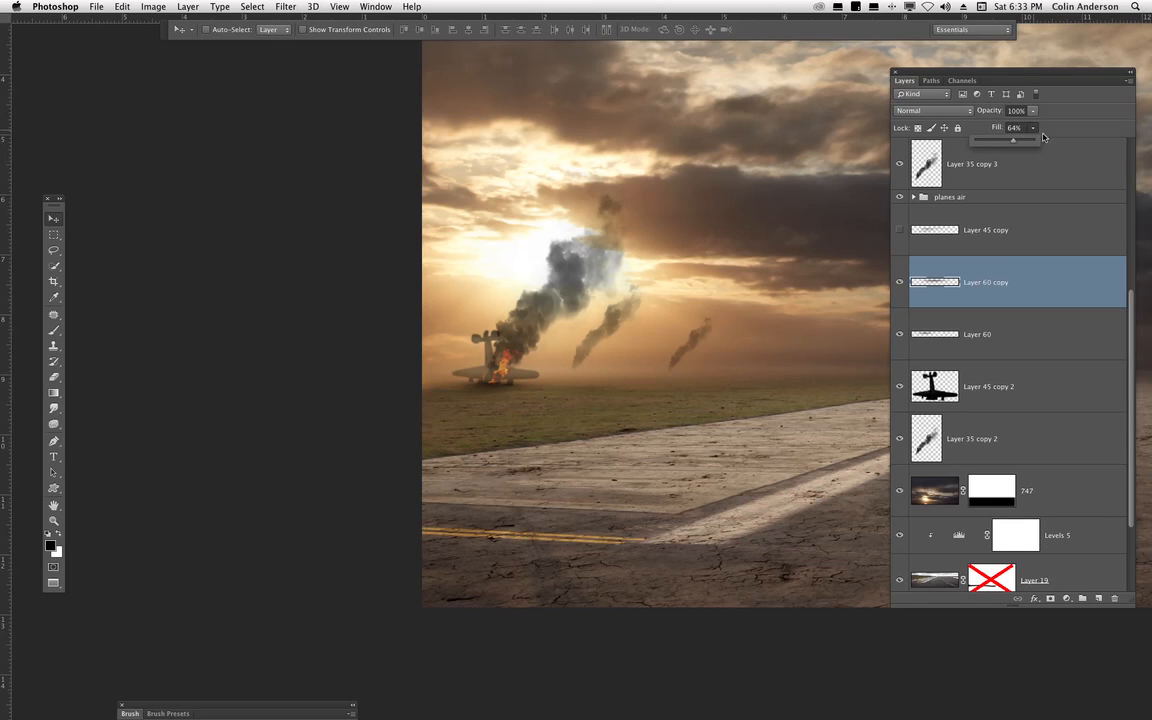
{"action": "left_click", "coordinate": [1003, 282]}
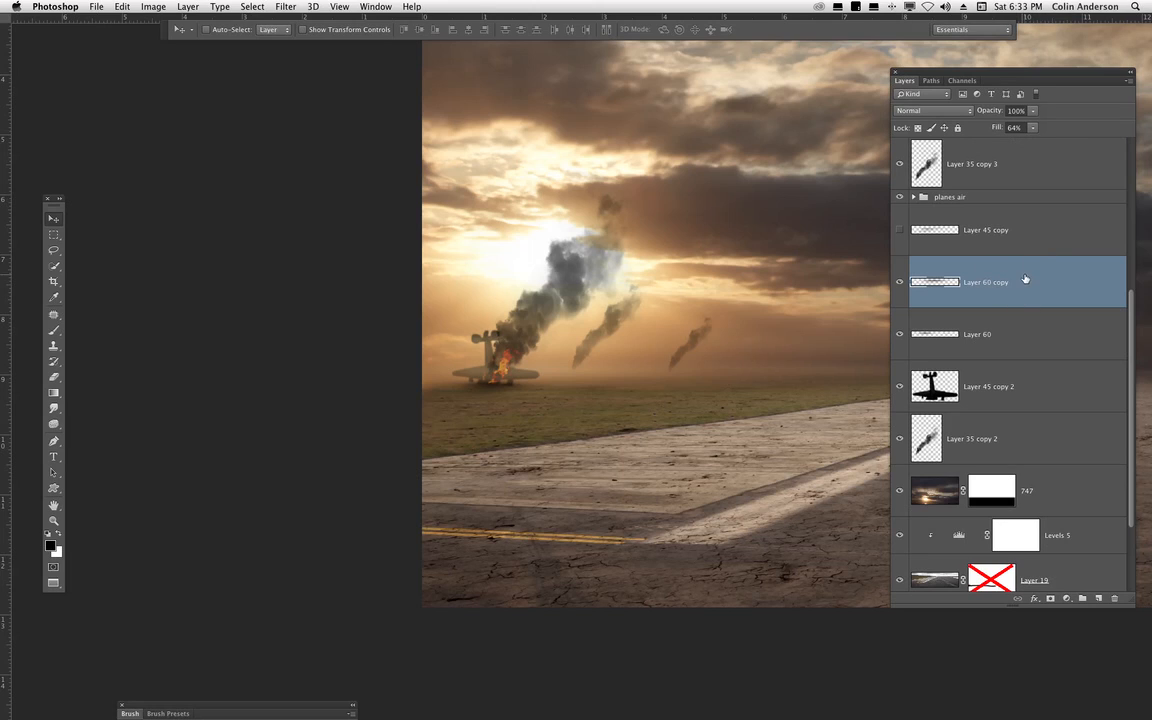
- Paint black shadow beneath the crashed plane with a soft round 68 px brush on a new layer directly above Layer 60 copy
{"action": "left_click", "coordinate": [1096, 598]}
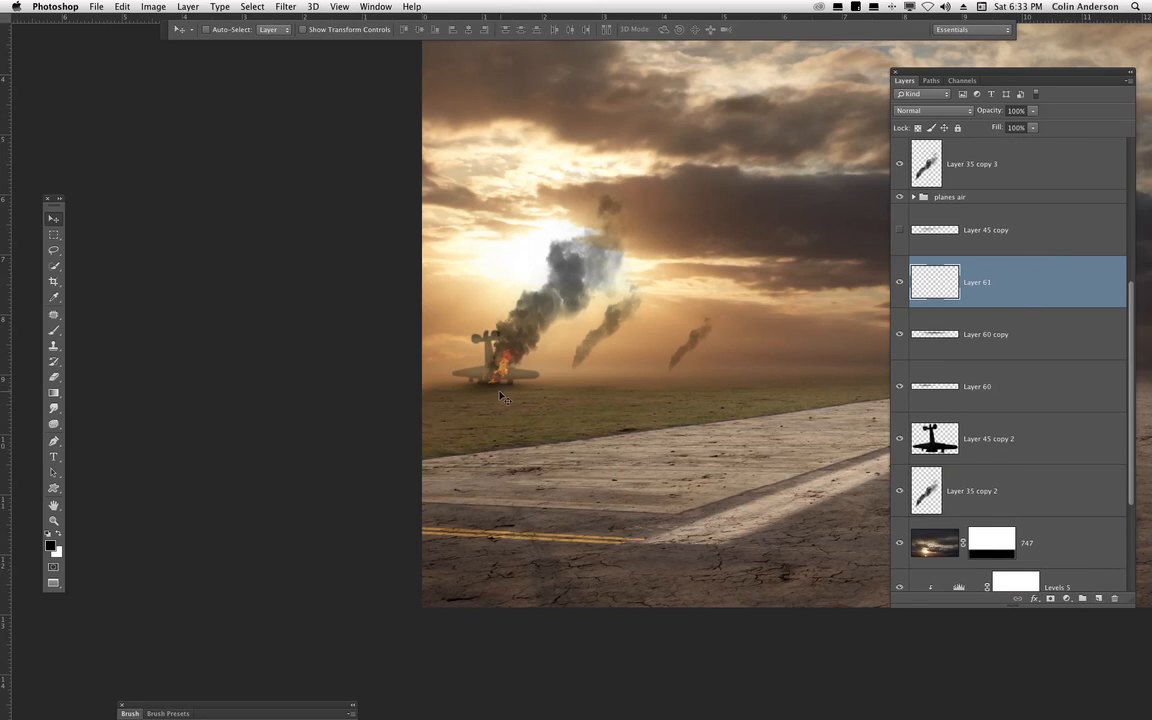
{"action": "left_click", "coordinate": [899, 336]}
{"action": "left_click", "coordinate": [948, 326]}
{"action": "key", "text": "b"}
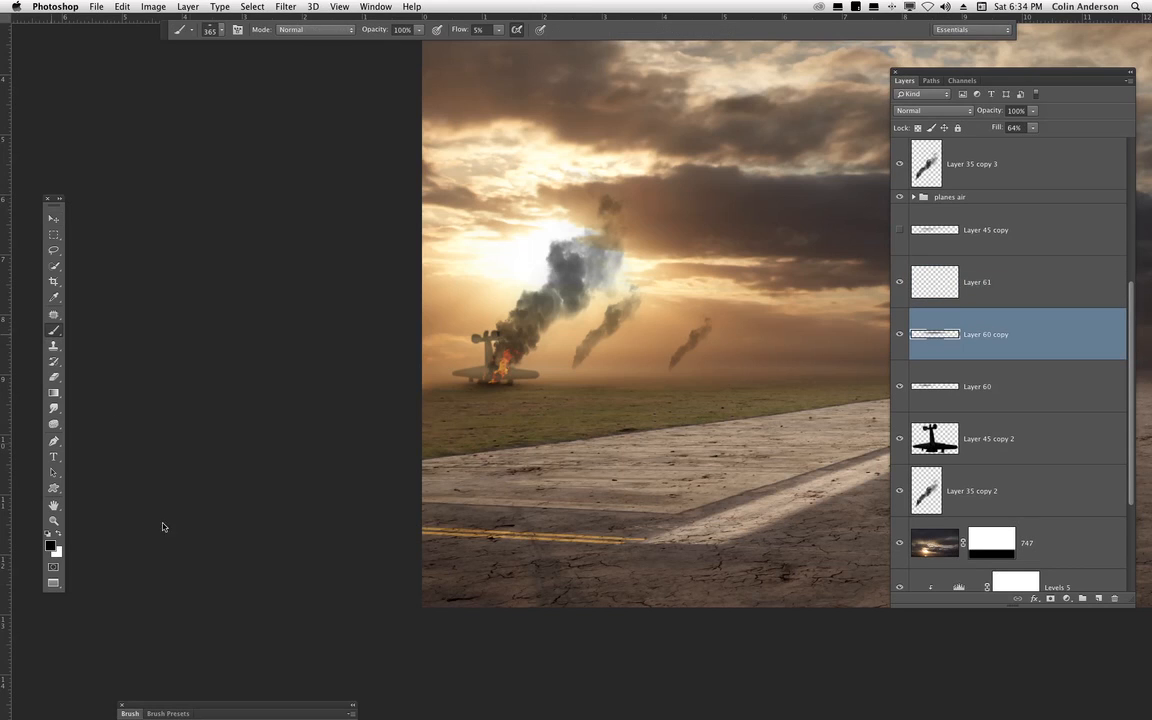
{"action": "right_click", "coordinate": [504, 298]}
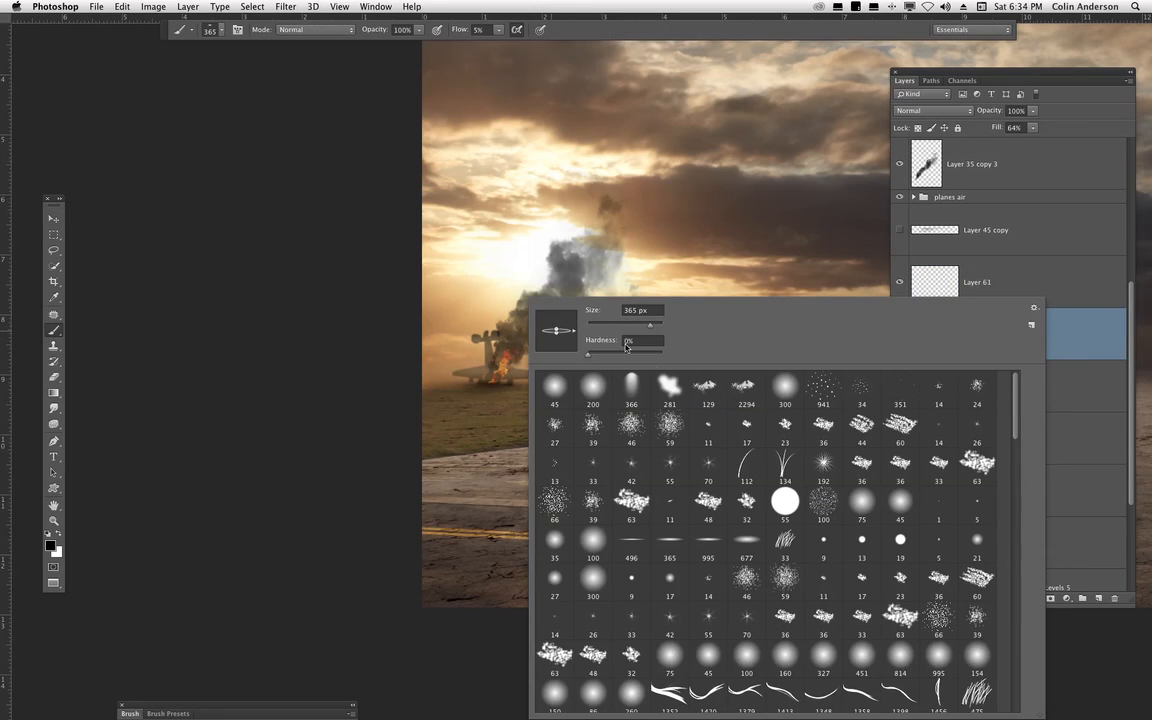
{"action": "left_click", "coordinate": [574, 389]}
{"action": "mouse_move", "coordinate": [606, 325]}
{"action": "left_mouse_down"}
{"action": "mouse_move", "coordinate": [623, 325]}
{"action": "mouse_move", "coordinate": [613, 325]}
{"action": "left_mouse_up"}
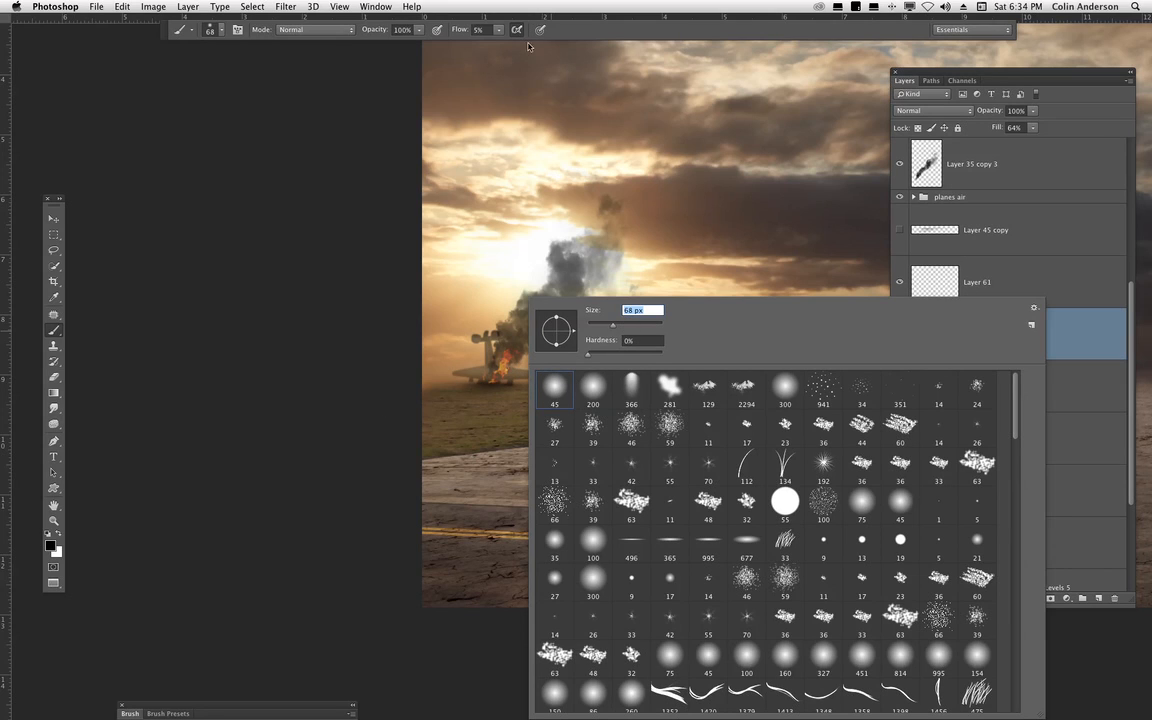
{"action": "left_click", "coordinate": [1070, 332]}
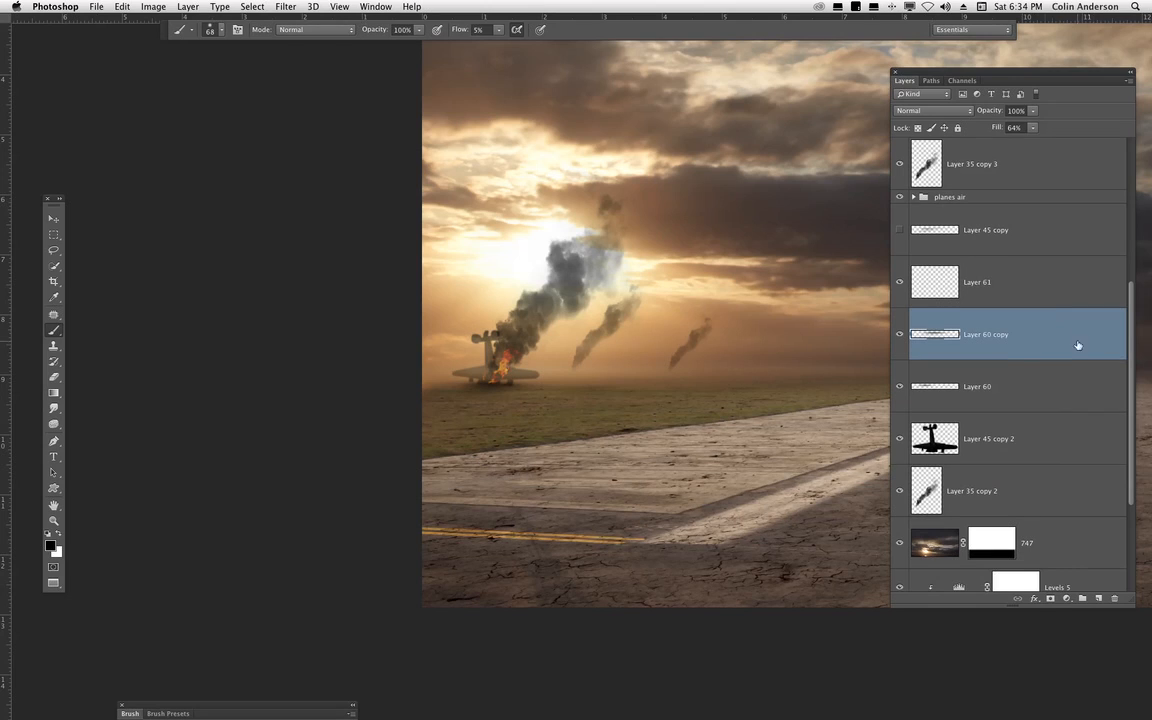
{"action": "left_click", "coordinate": [1098, 598]}
{"action": "mouse_move", "coordinate": [490, 388]}
{"action": "left_mouse_down"}
{"action": "mouse_move", "coordinate": [458, 404]}
{"action": "mouse_move", "coordinate": [465, 391]}
{"action": "mouse_move", "coordinate": [455, 399]}
{"action": "mouse_move", "coordinate": [510, 388]}
{"action": "mouse_move", "coordinate": [473, 385]}
{"action": "left_mouse_up"}
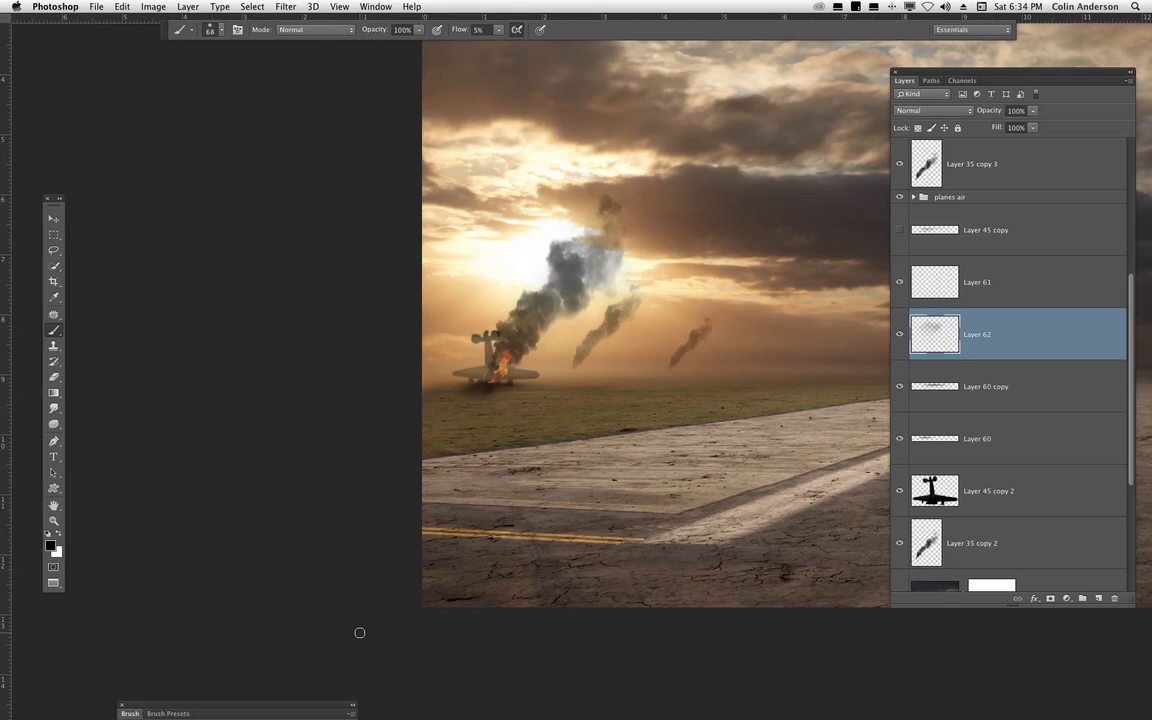
- Narrow the painted shadow on Layer 62 with Free Transform
{"action": "key", "text": "ctrl+t"}
{"action": "left_click_drag", "start_coordinate": [448, 401], "coordinate": [467, 401]}
{"action": "double_click", "coordinate": [508, 407]}
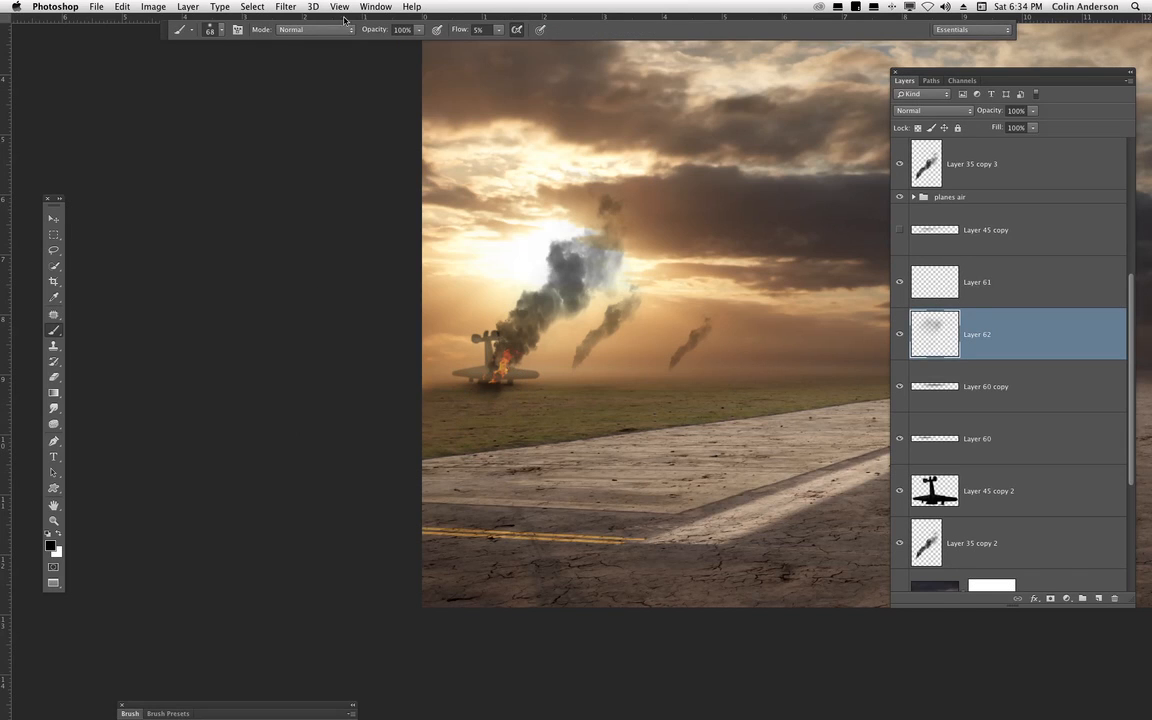
- Apply a Motion Blur to the shadow on Layer 62 at a 68° angle with an increased distance
{"action": "left_click", "coordinate": [286, 7]}
{"action": "mouse_move", "coordinate": [395, 154]}
{"action": "left_click", "coordinate": [470, 259]}
{"action": "left_click_drag", "start_coordinate": [945, 408], "coordinate": [940, 400]}
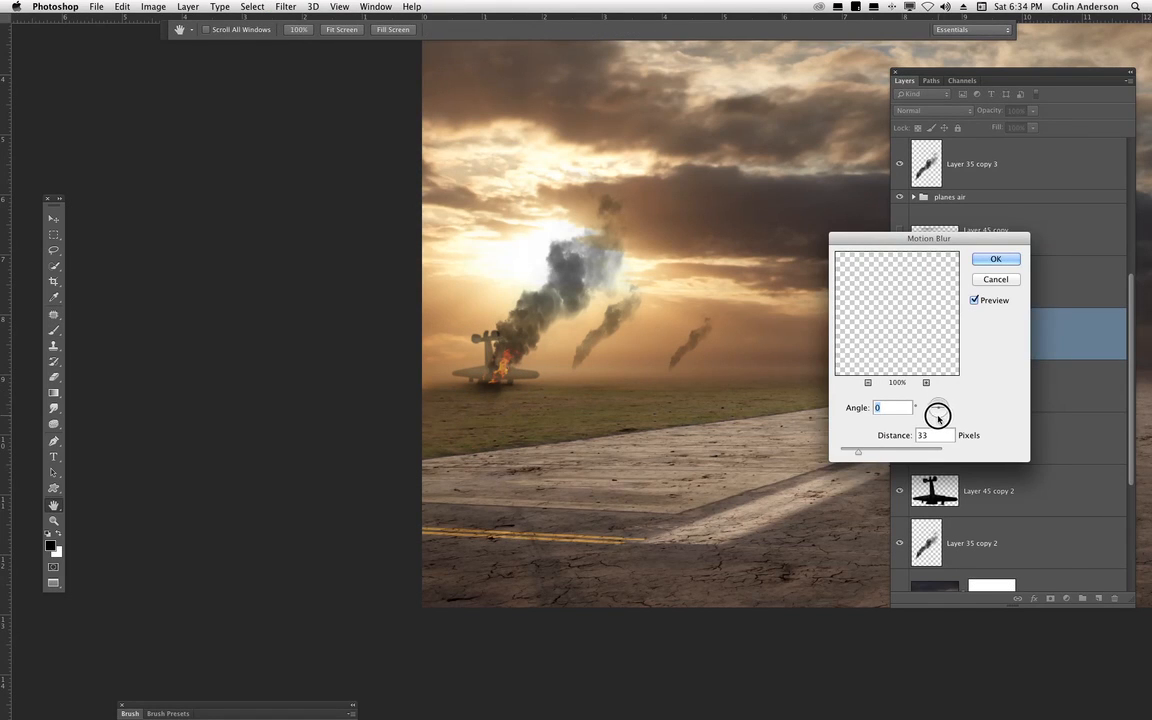
{"action": "left_click_drag", "start_coordinate": [953, 242], "coordinate": [786, 174]}
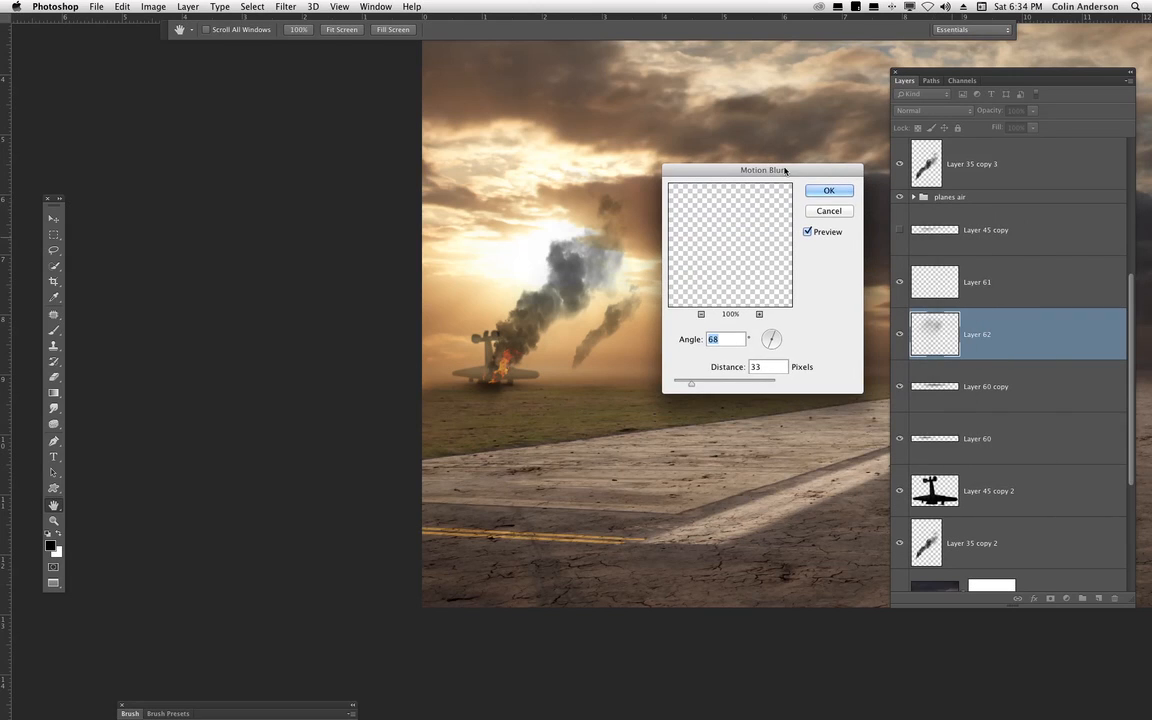
{"action": "left_click_drag", "start_coordinate": [690, 383], "coordinate": [704, 384]}
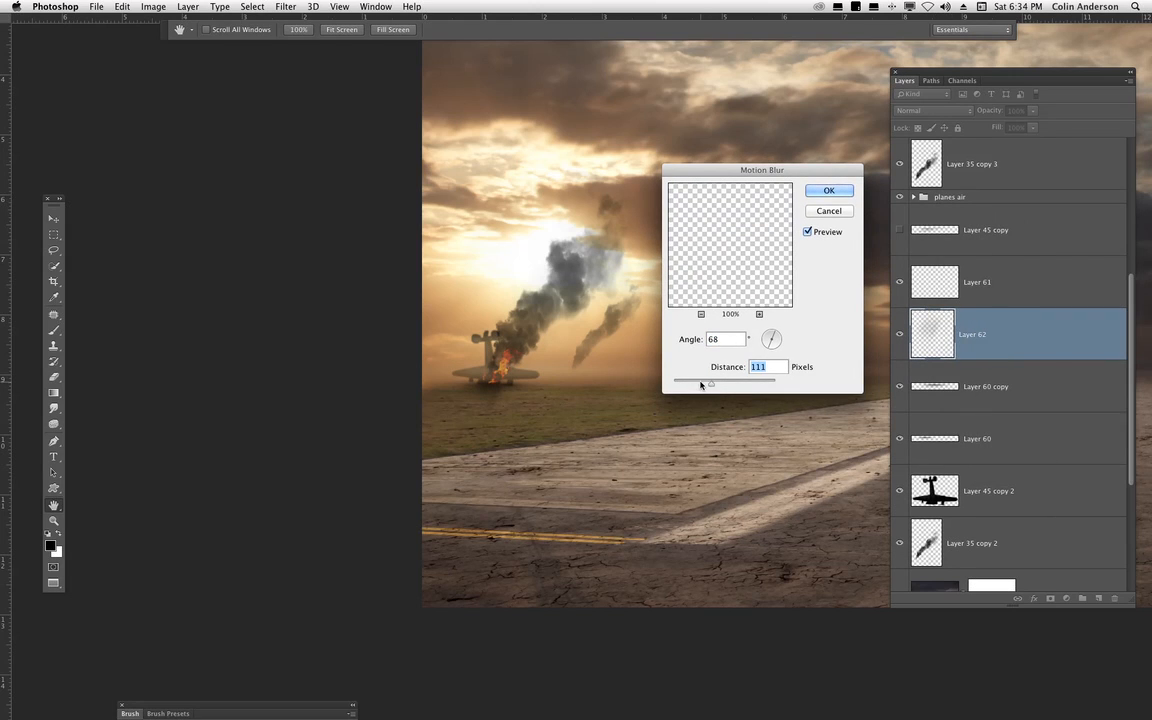
{"action": "left_click", "coordinate": [829, 190]}
- Hide Layer 61, Layer 62 and Layer 60 copy, and show the original shadow on Layer 45 copy
{"action": "left_click", "coordinate": [54, 218]}
{"action": "left_click", "coordinate": [900, 335]}
{"action": "left_click", "coordinate": [900, 383]}
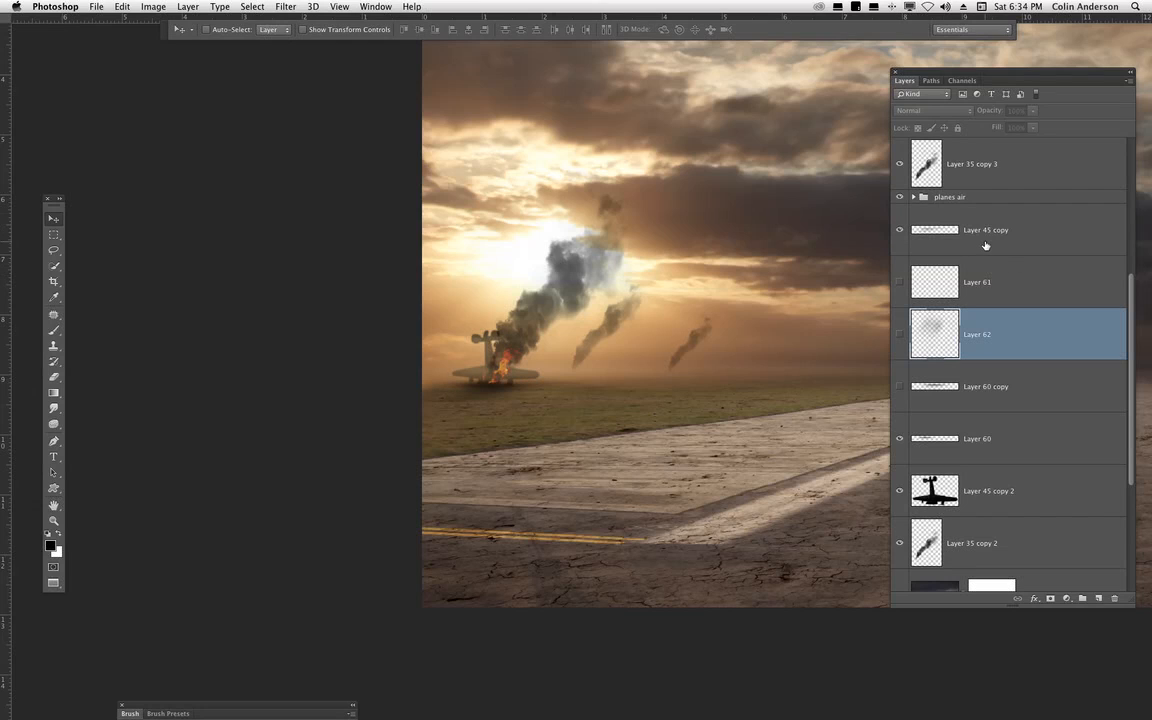
- Delete Layer 61, Layer 60 copy and Layer 62
{"action": "left_click", "coordinate": [1001, 277]}
{"action": "key", "text": "BackSpace"}
{"action": "left_click", "coordinate": [996, 328]}
{"action": "key", "text": "BackSpace"}
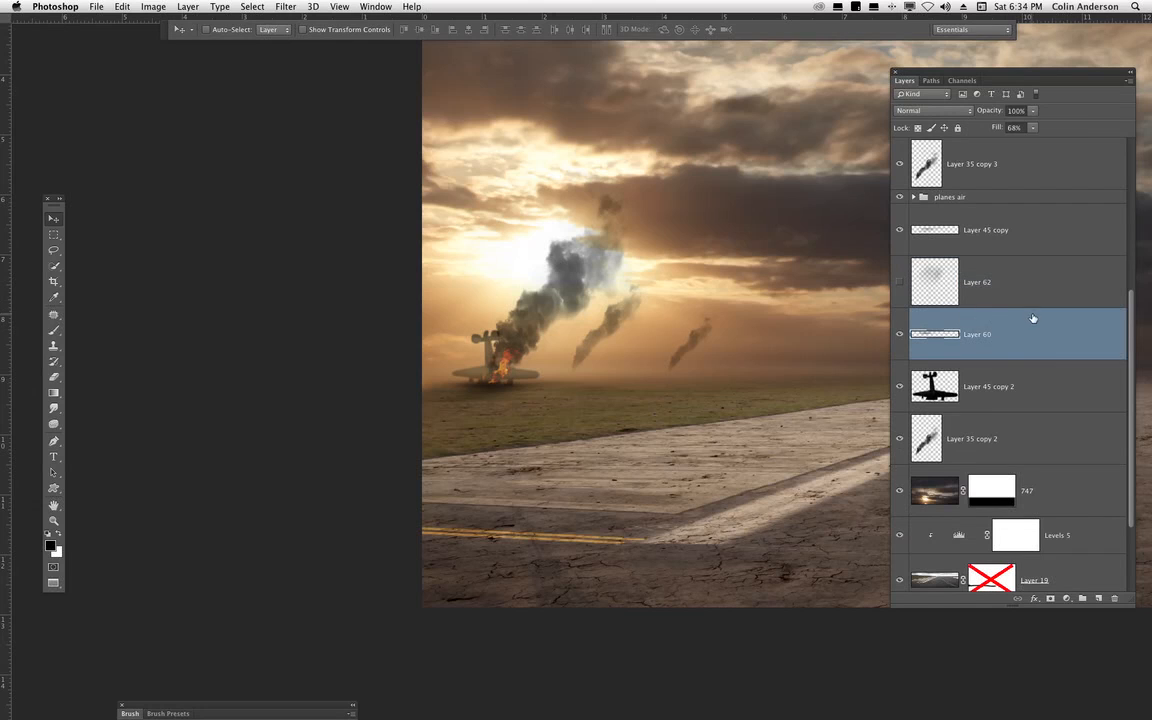
{"action": "left_click", "coordinate": [958, 274]}
{"action": "key", "text": "BackSpace"}
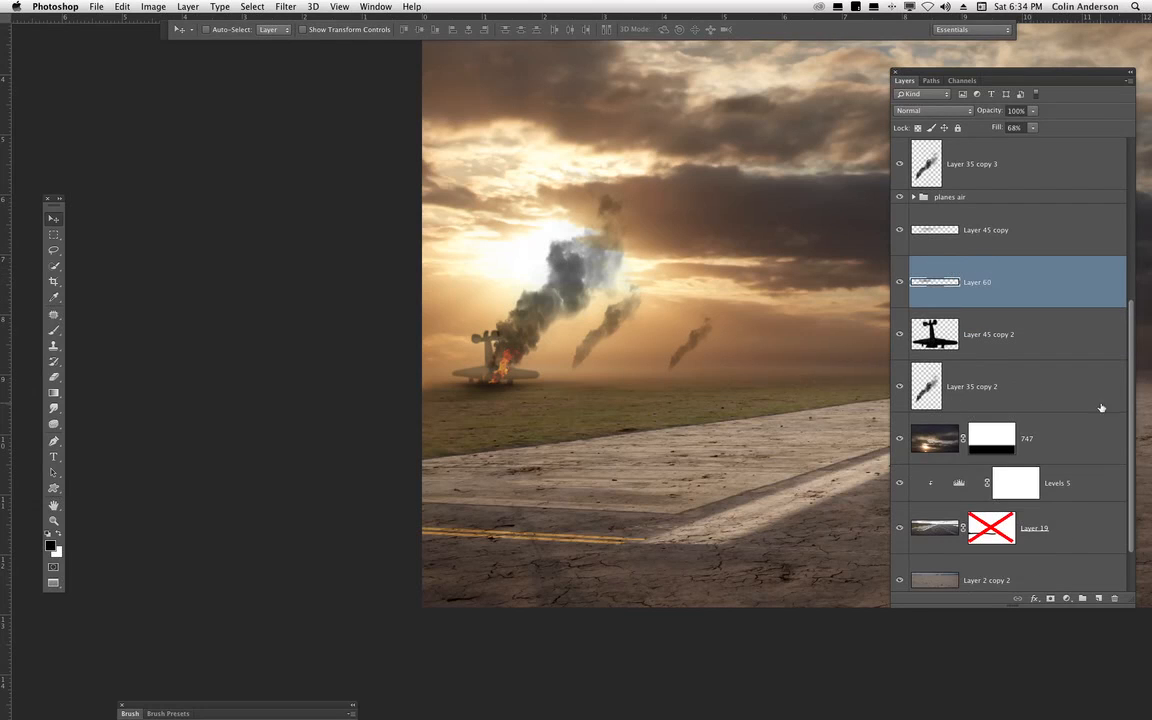
- Select and expand the planes air group, and examine its plane layers alongside the formation flying in the sky
{"action": "left_click_drag", "start_coordinate": [1135, 407], "coordinate": [1126, 275]}
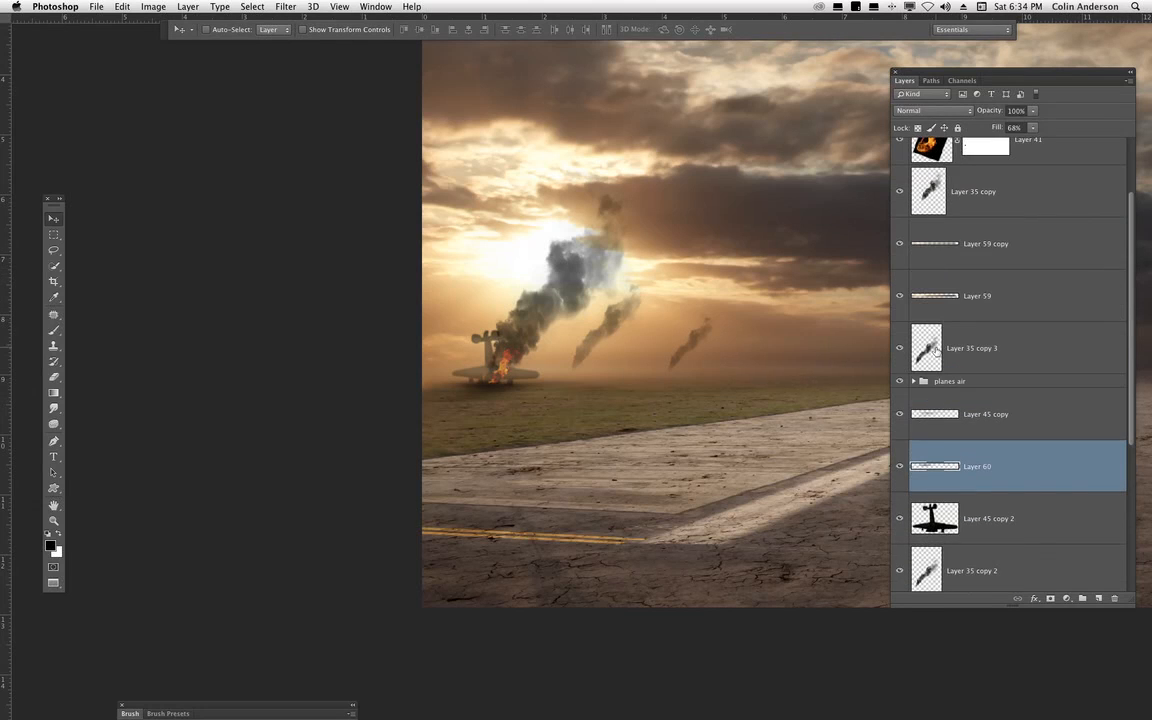
{"action": "key", "text": "super+minus"}
{"action": "key", "text": "super+minus"}
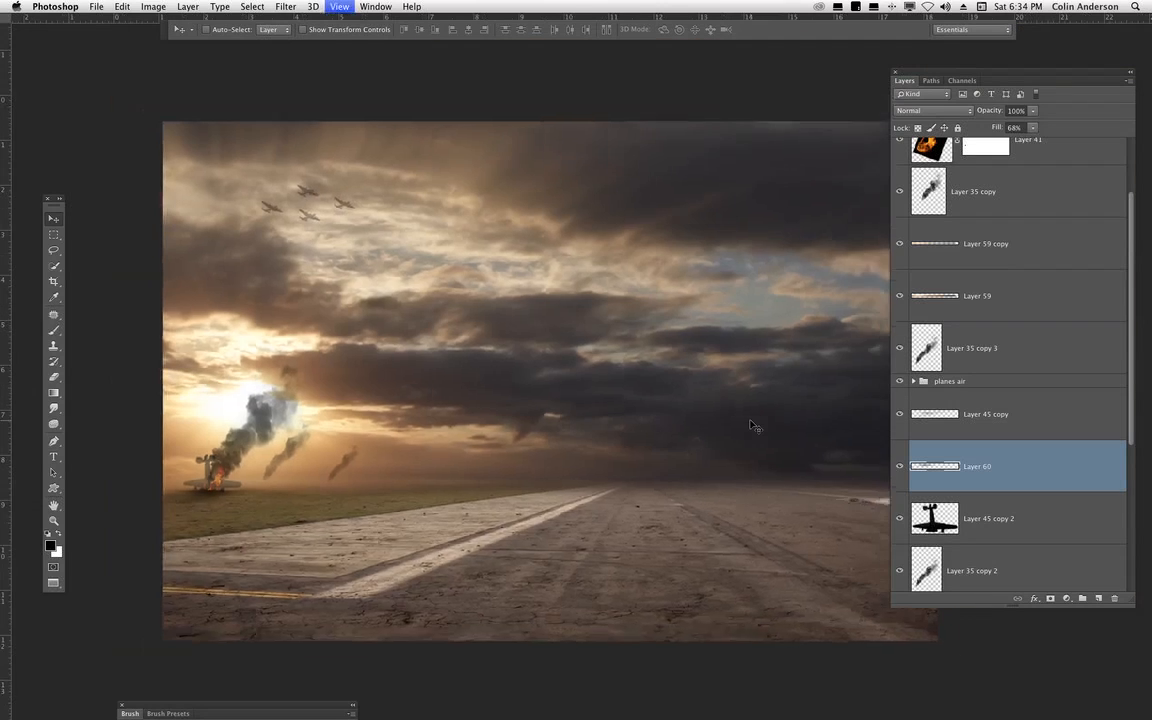
{"action": "left_click_drag", "start_coordinate": [535, 422], "coordinate": [702, 429]}
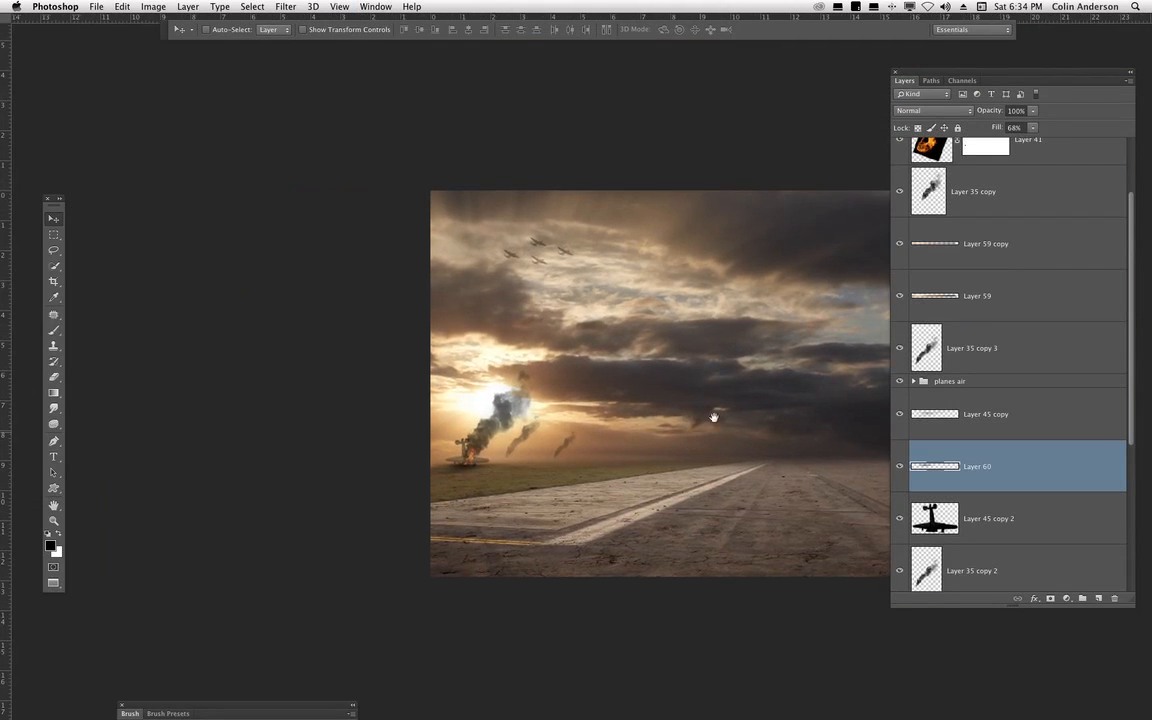
{"action": "left_click", "coordinate": [932, 382]}
{"action": "key", "text": "super+plus"}
{"action": "key", "text": "super+plus"}
{"action": "key", "text": "super+plus"}
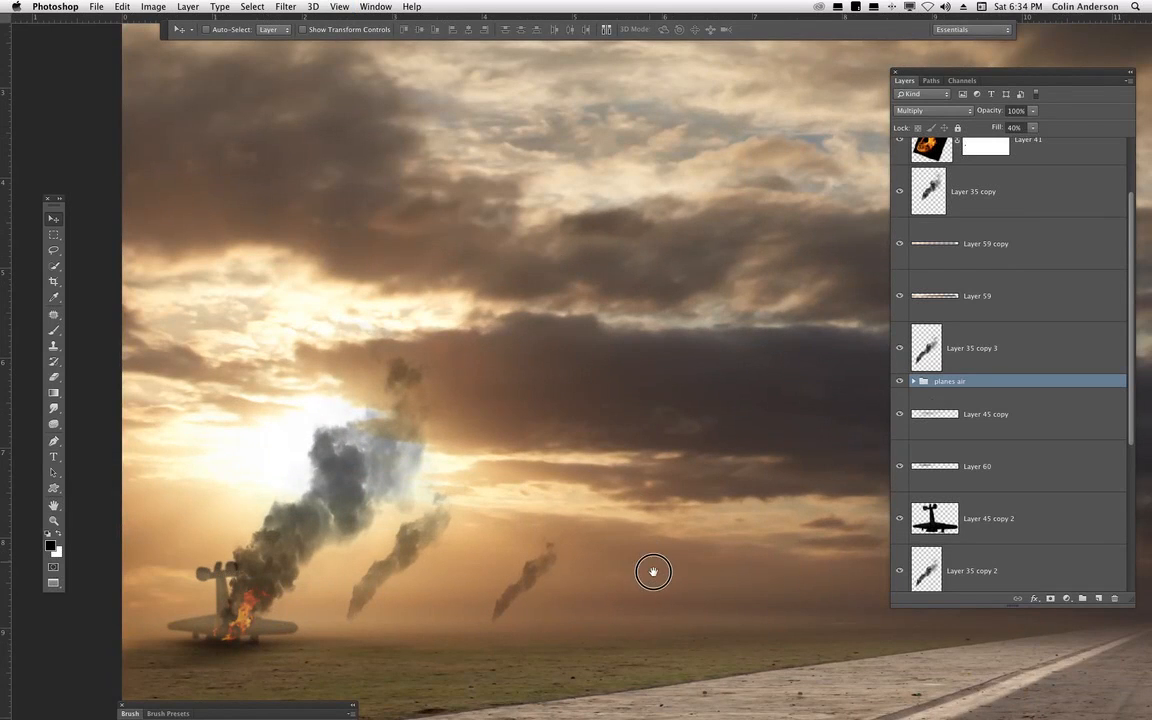
{"action": "left_click_drag", "start_coordinate": [653, 572], "coordinate": [652, 566]}
{"action": "left_click_drag", "start_coordinate": [636, 458], "coordinate": [576, 400]}
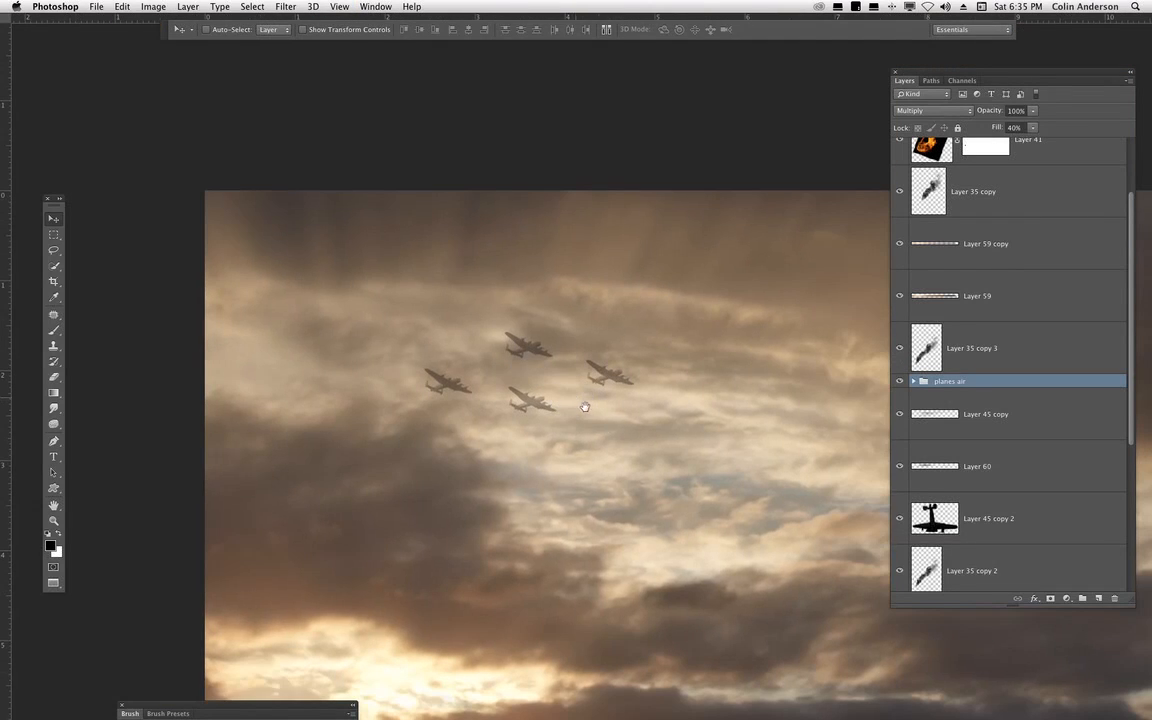
{"action": "left_click", "coordinate": [913, 381]}
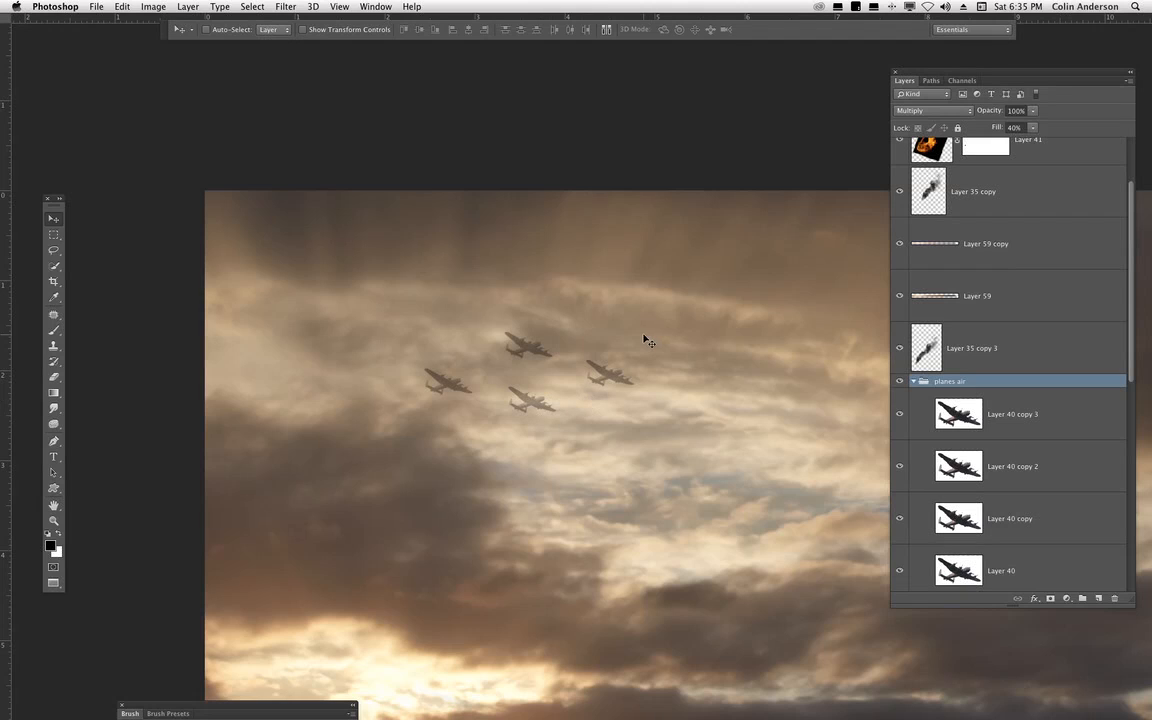
{"action": "left_click_drag", "start_coordinate": [981, 94], "coordinate": [880, 99]}
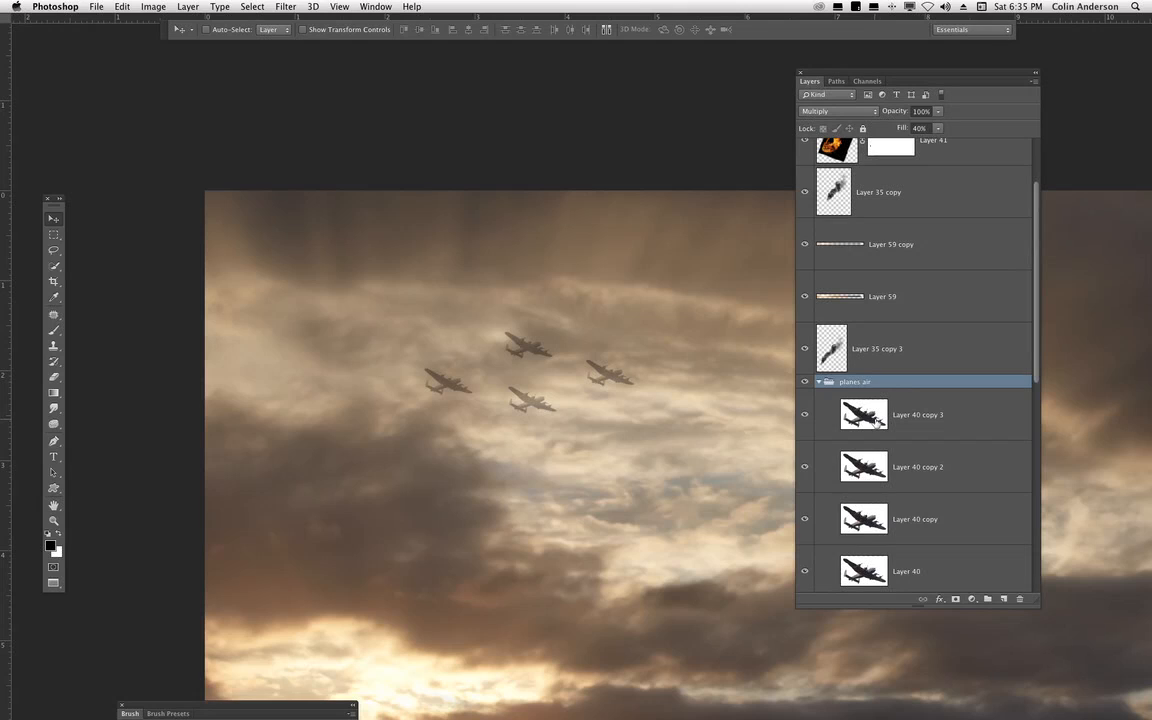
- Step through the plane layers in the planes air group, from Layer 40 copy 3 down to Layer 40
{"action": "left_click", "coordinate": [877, 422]}
{"action": "key", "text": "alt+bracketleft"}
{"action": "key", "text": "alt+bracketleft"}
{"action": "key", "text": "alt+bracketleft"}
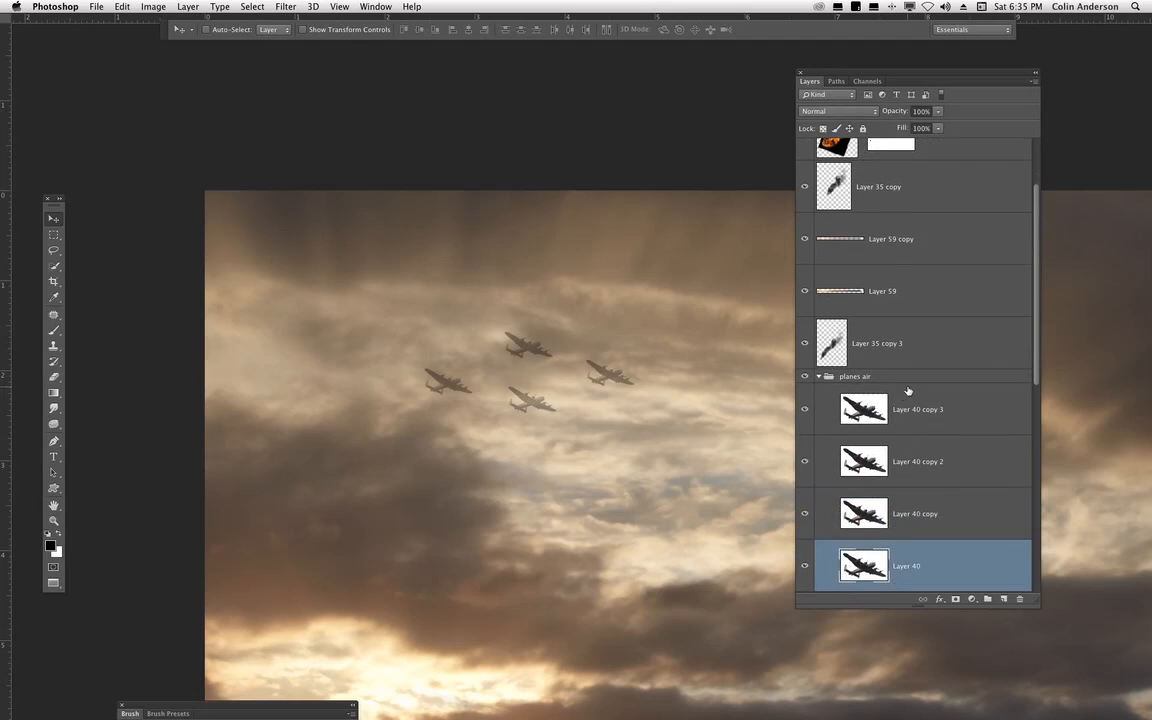
- Try the Normal blend mode on the planes air group and restore it to Multiply
{"action": "left_click", "coordinate": [908, 390]}
{"action": "left_click", "coordinate": [862, 376]}
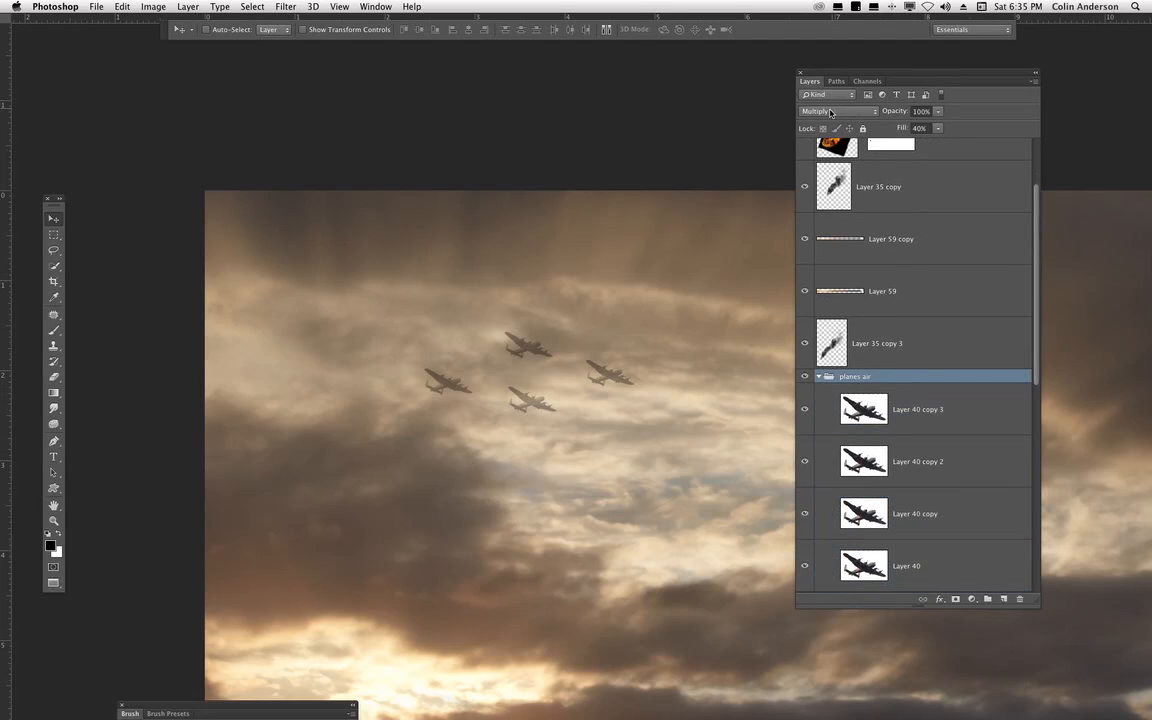
{"action": "left_click", "coordinate": [834, 111]}
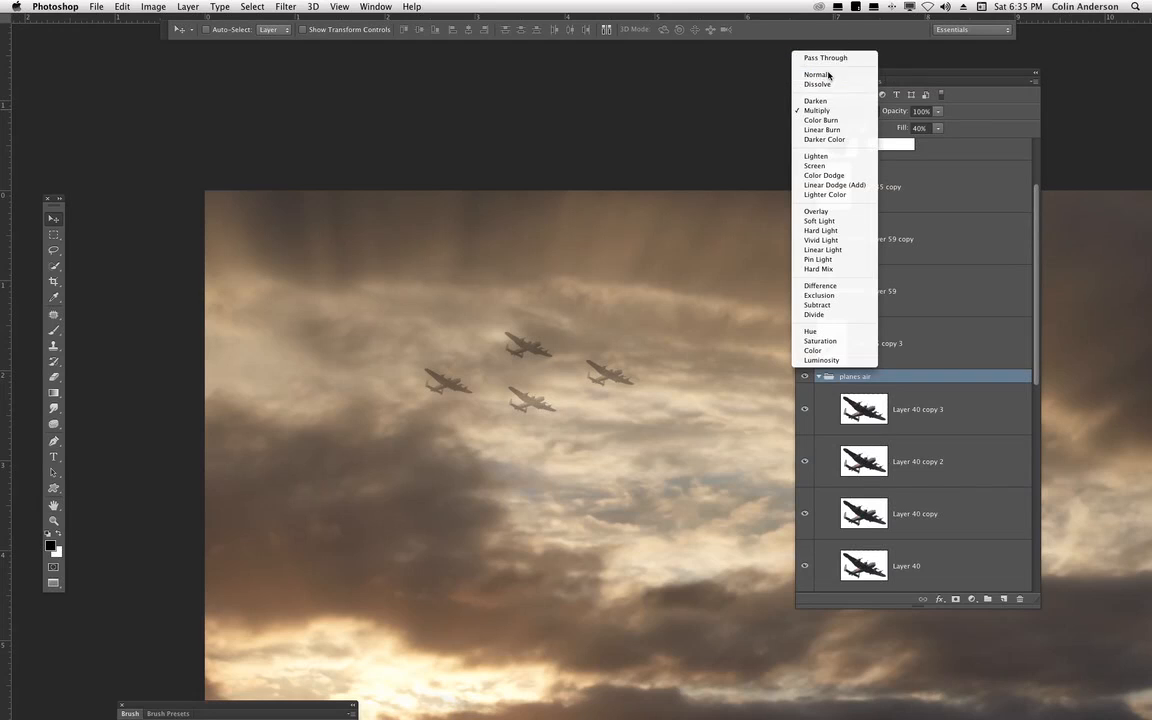
{"action": "left_click", "coordinate": [828, 76]}
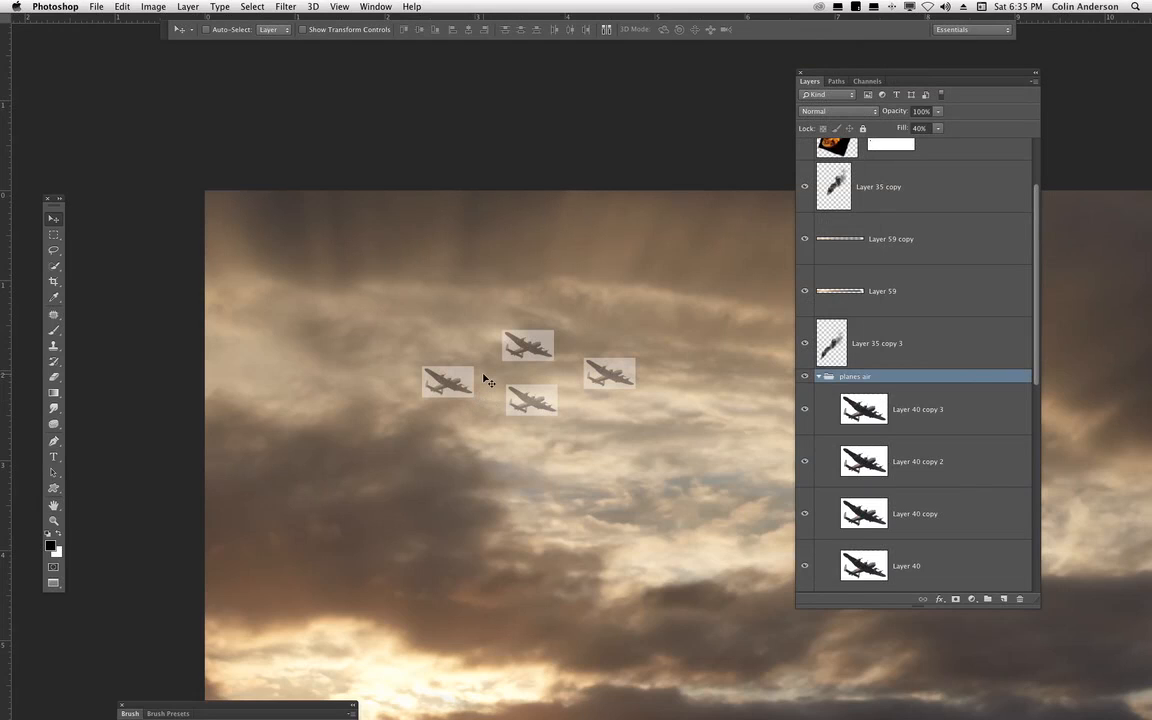
{"action": "left_click", "coordinate": [838, 111]}
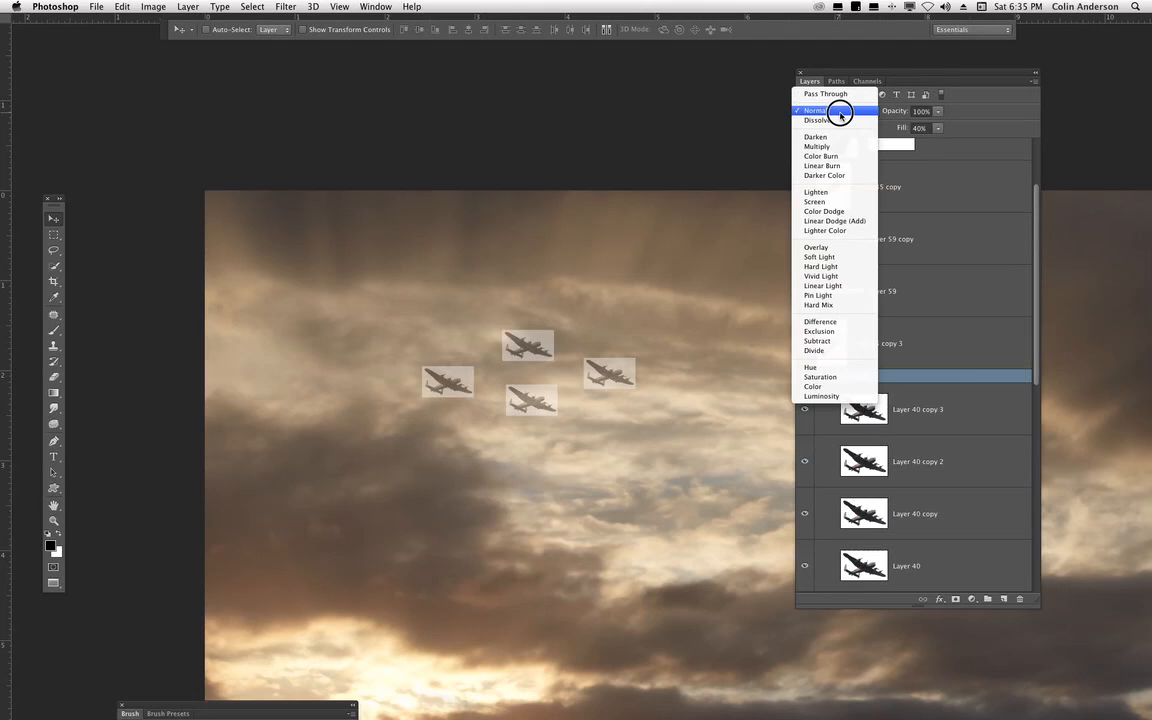
{"action": "left_click", "coordinate": [828, 146]}
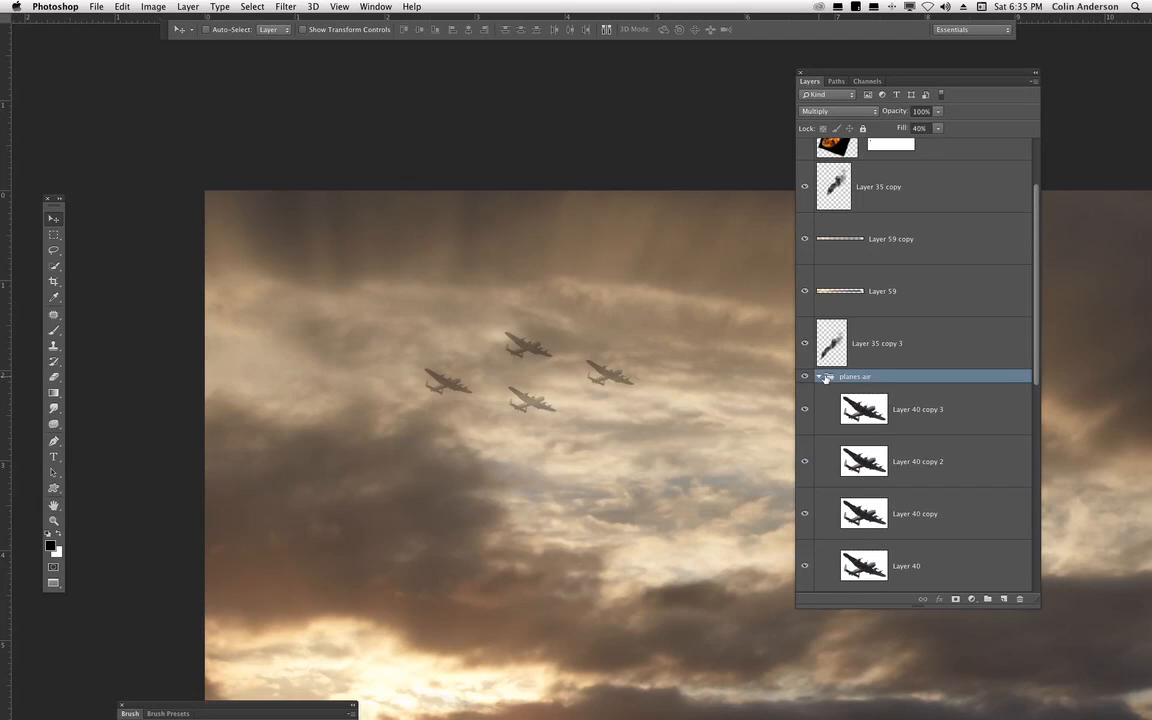
- Collapse the planes air group, try its fill at 100%, and set the fill back to 40%
{"action": "left_click", "coordinate": [818, 376]}
{"action": "left_click", "coordinate": [938, 128]}
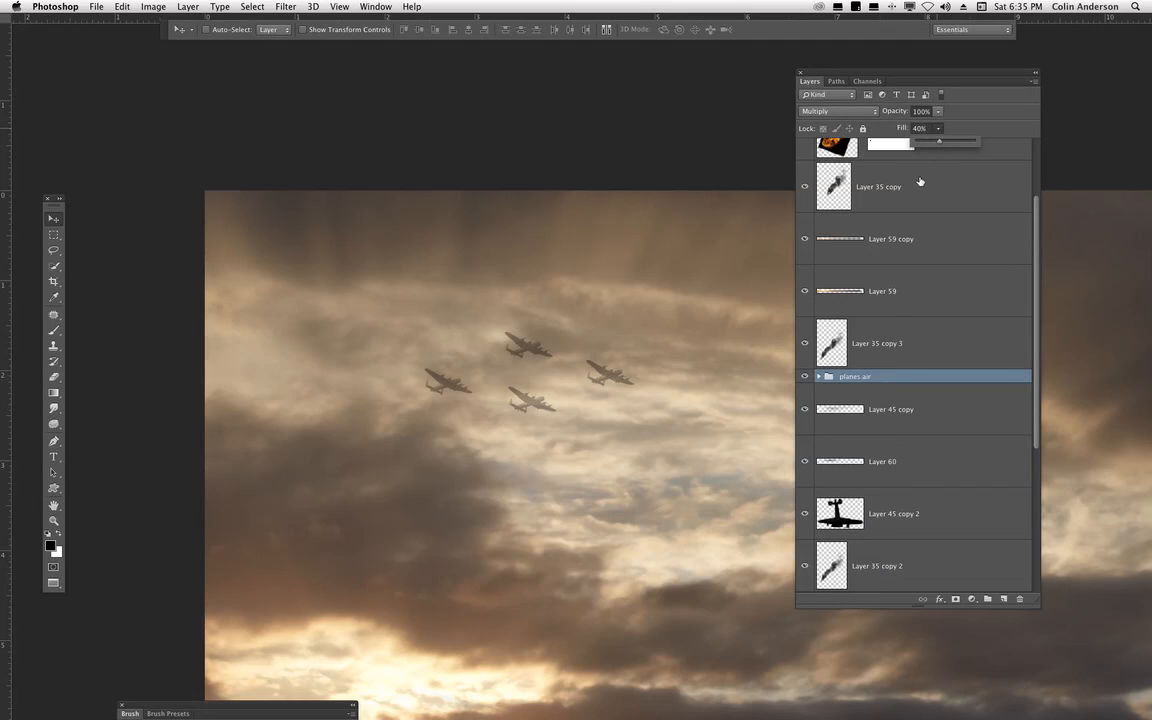
{"action": "key", "text": "super+0"}
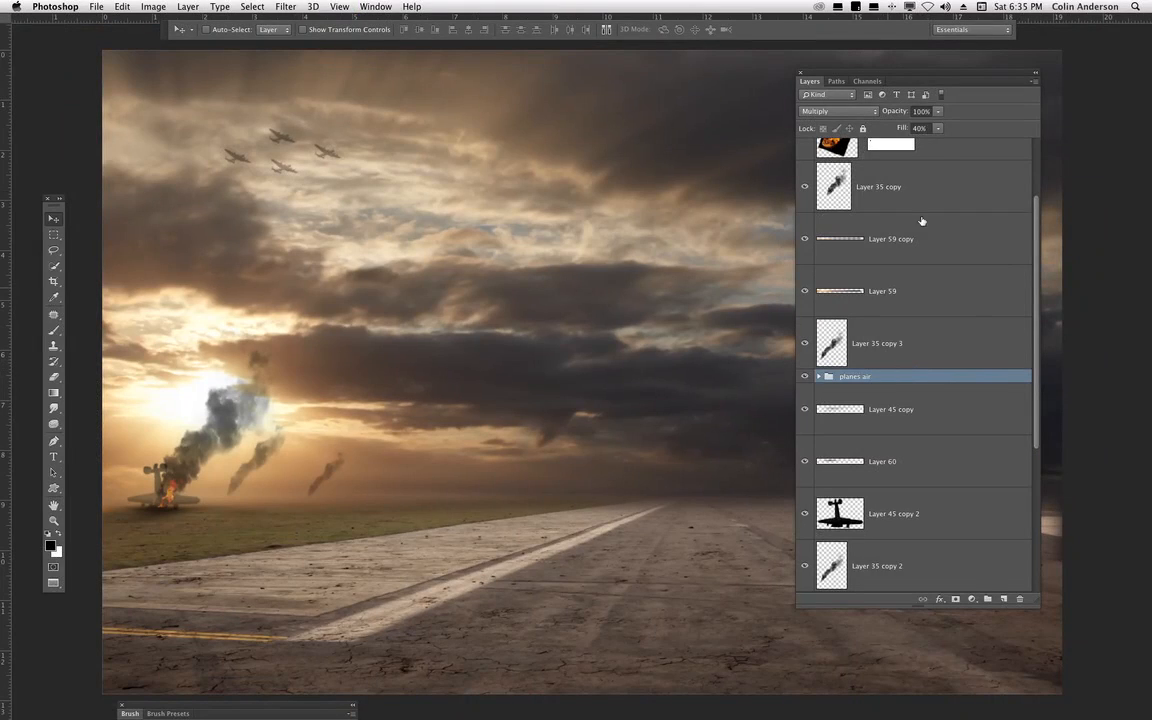
{"action": "left_click_drag", "start_coordinate": [938, 128], "coordinate": [979, 131]}
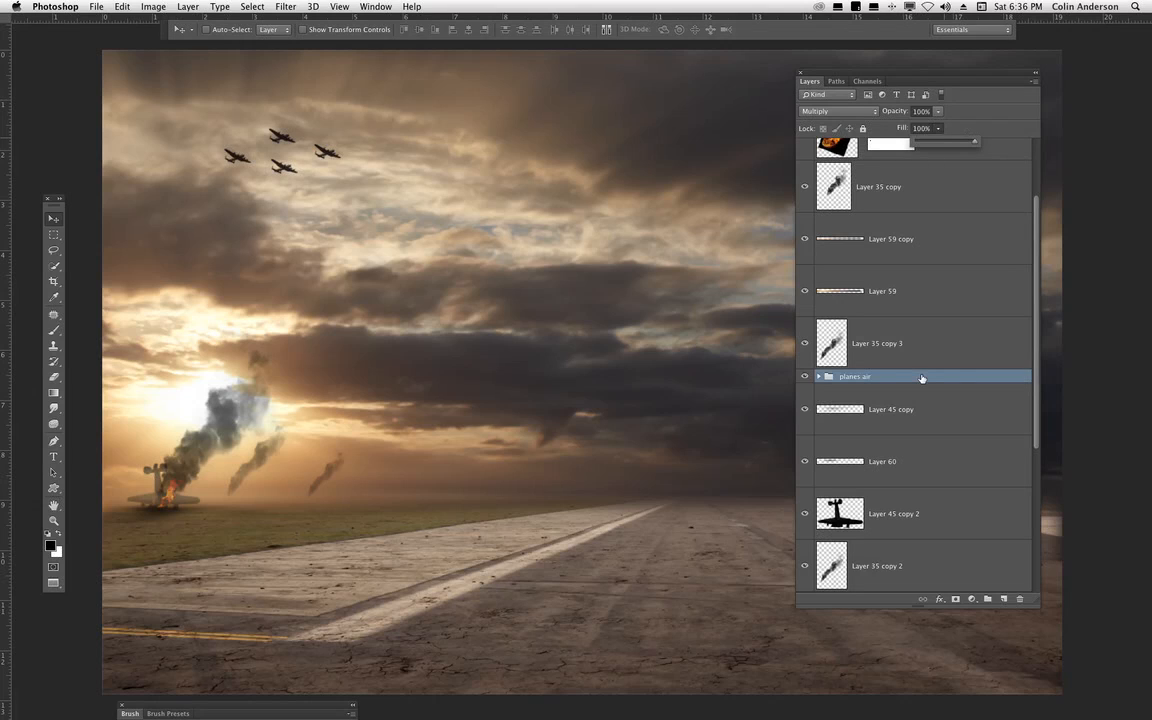
{"action": "left_click_drag", "start_coordinate": [952, 144], "coordinate": [942, 146]}
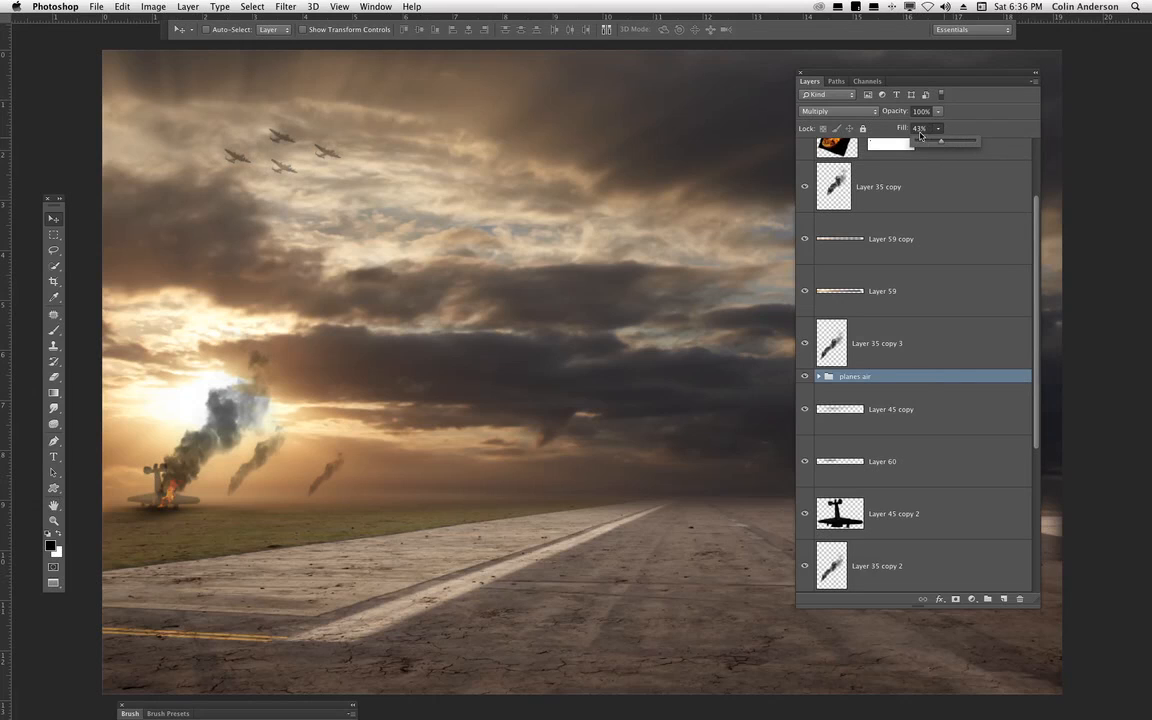
{"action": "type", "text": "40"}
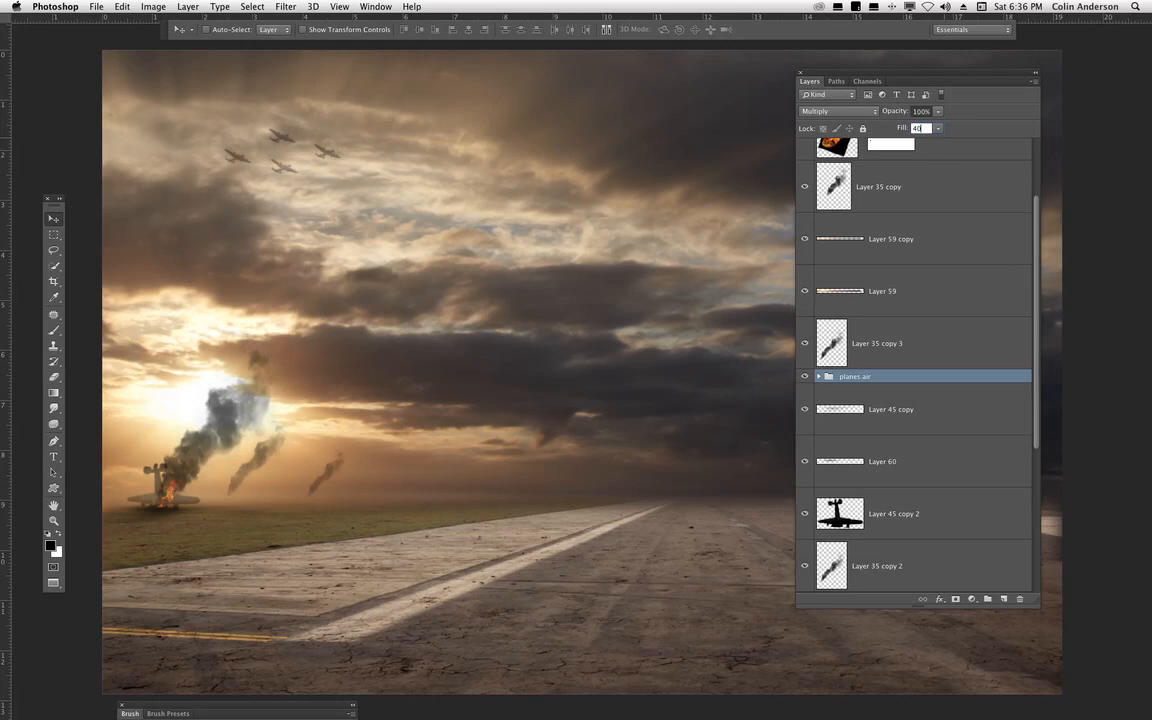
- Select Layer 35 copy 3 and show the hero plane and colours flare groups
{"action": "left_click", "coordinate": [845, 325]}
{"action": "left_click_drag", "start_coordinate": [545, 418], "coordinate": [576, 455]}
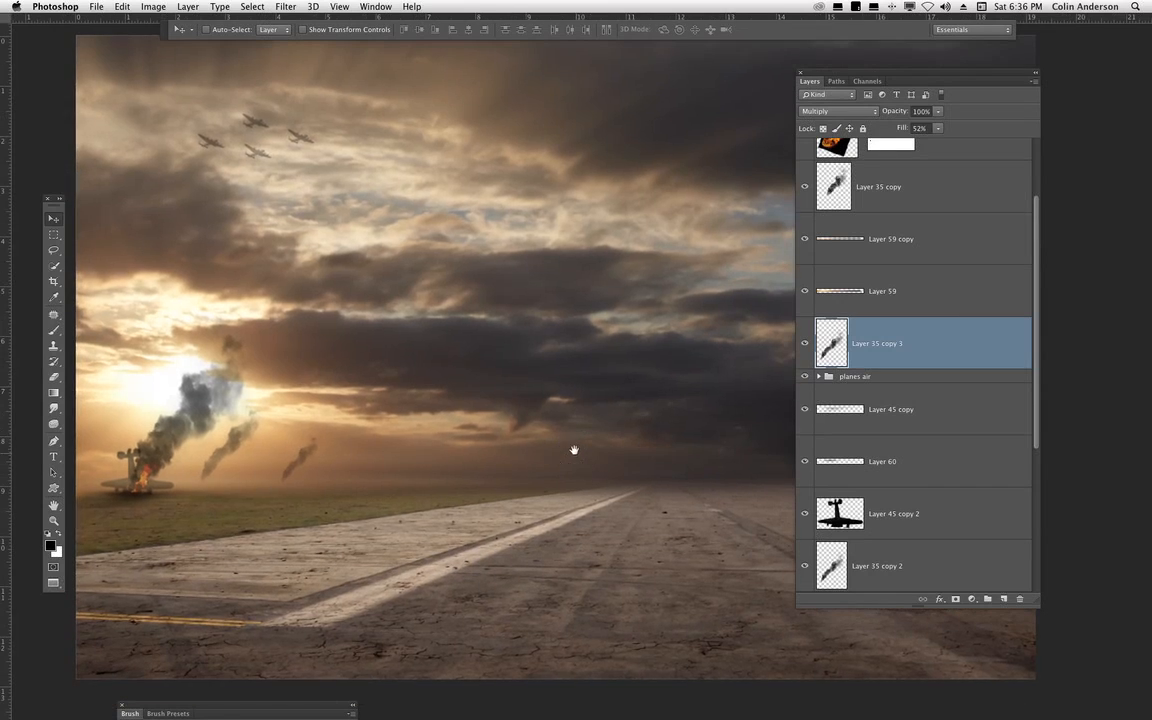
{"action": "left_click_drag", "start_coordinate": [1037, 373], "coordinate": [1047, 241]}
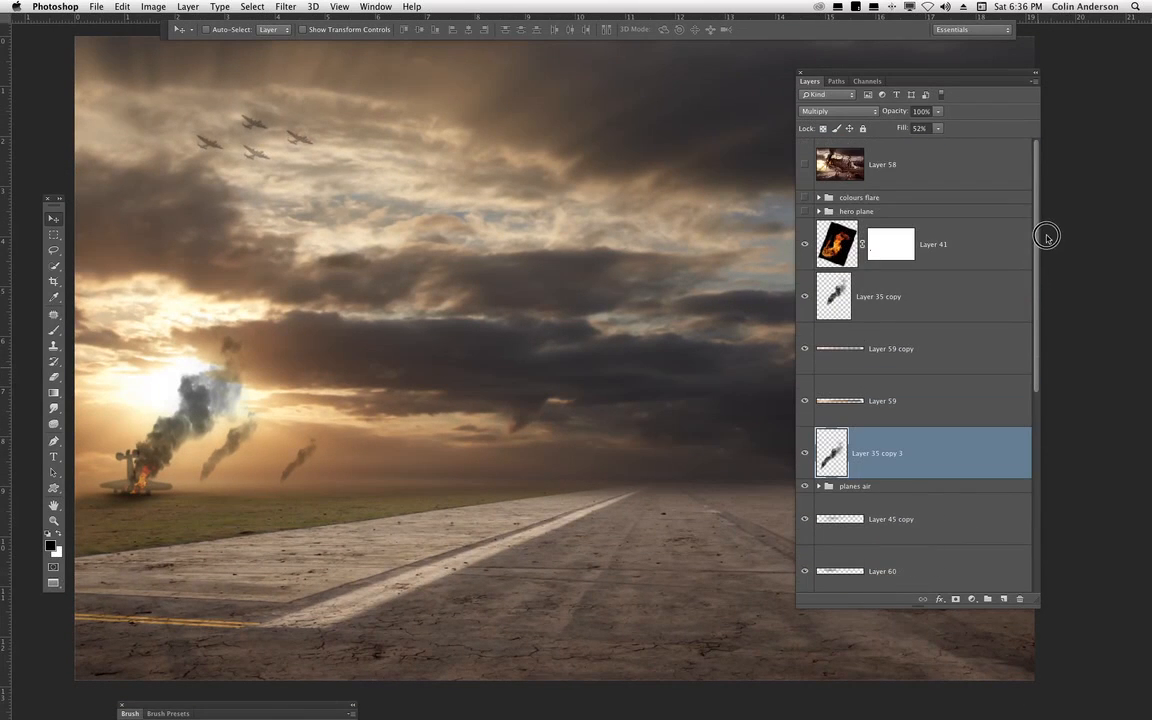
{"action": "left_click", "coordinate": [806, 208]}
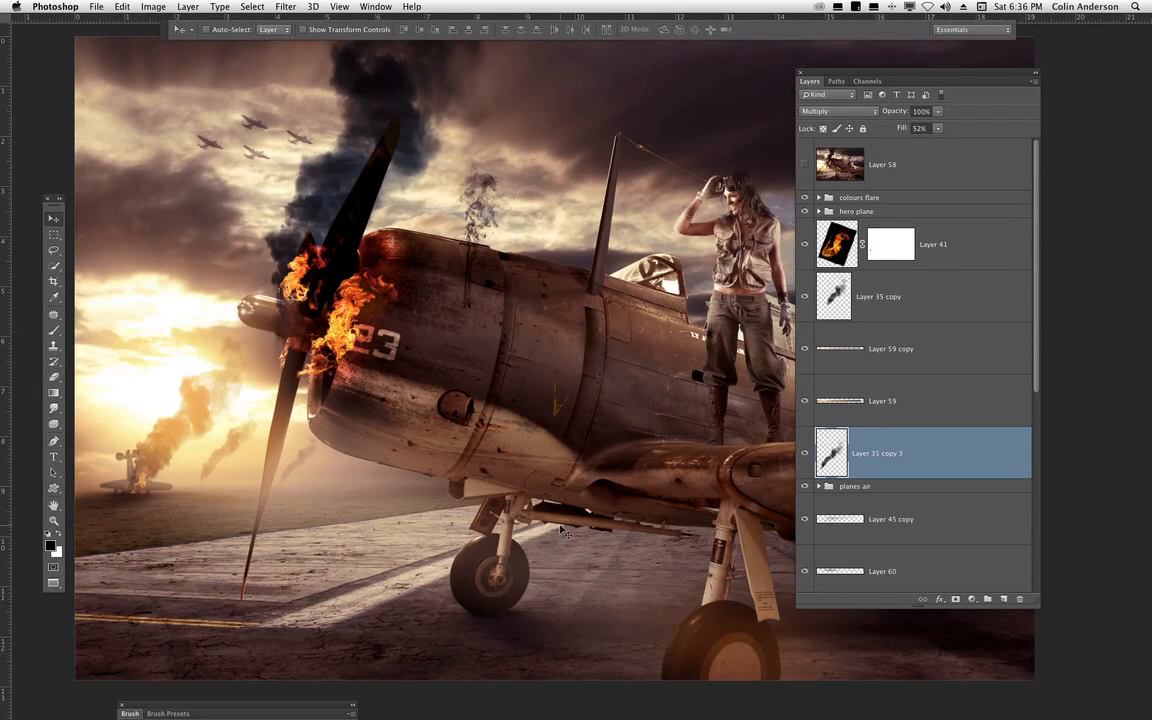
- Expand the colours flare group to reach its lowest adjustment layers, with the whole composite in view
{"action": "left_click_drag", "start_coordinate": [472, 440], "coordinate": [554, 427]}
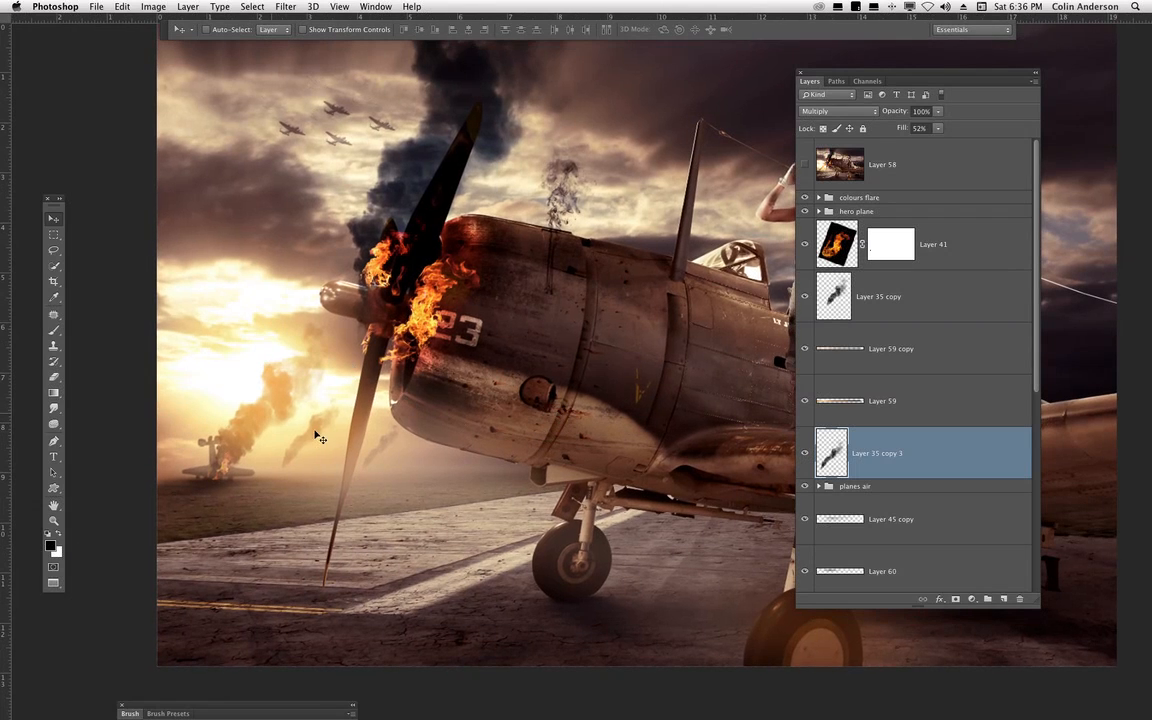
{"action": "key", "text": "super+minus"}
{"action": "key", "text": "super+minus"}
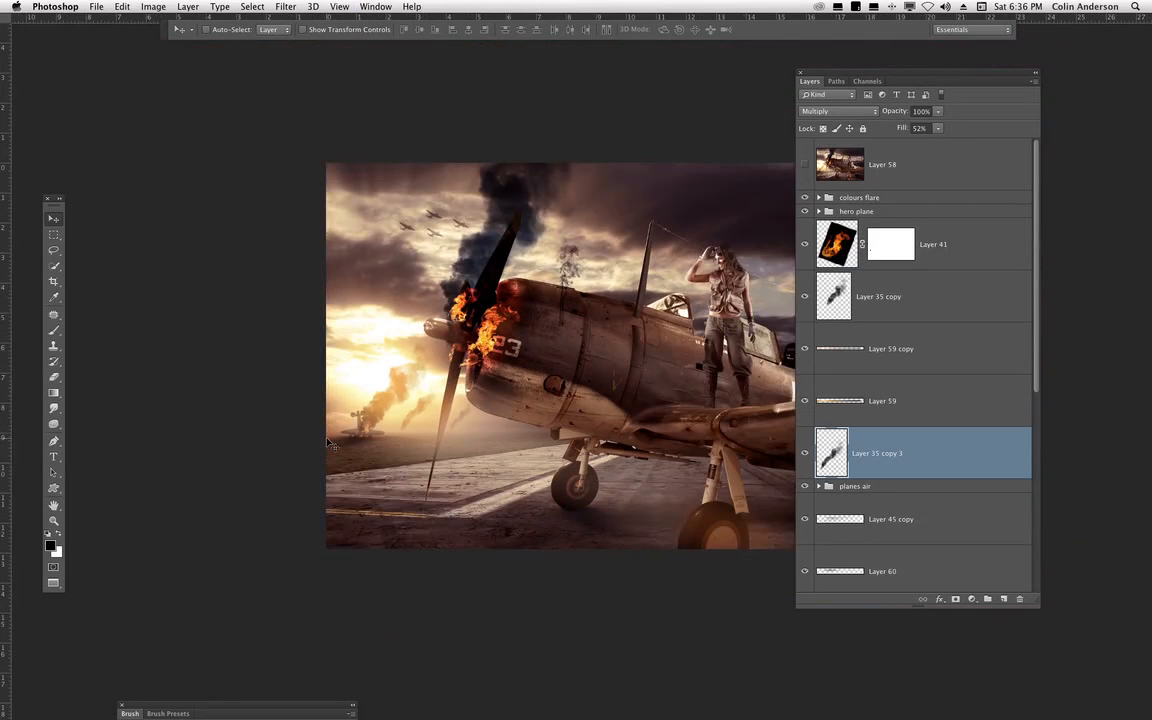
{"action": "left_click_drag", "start_coordinate": [614, 454], "coordinate": [460, 449]}
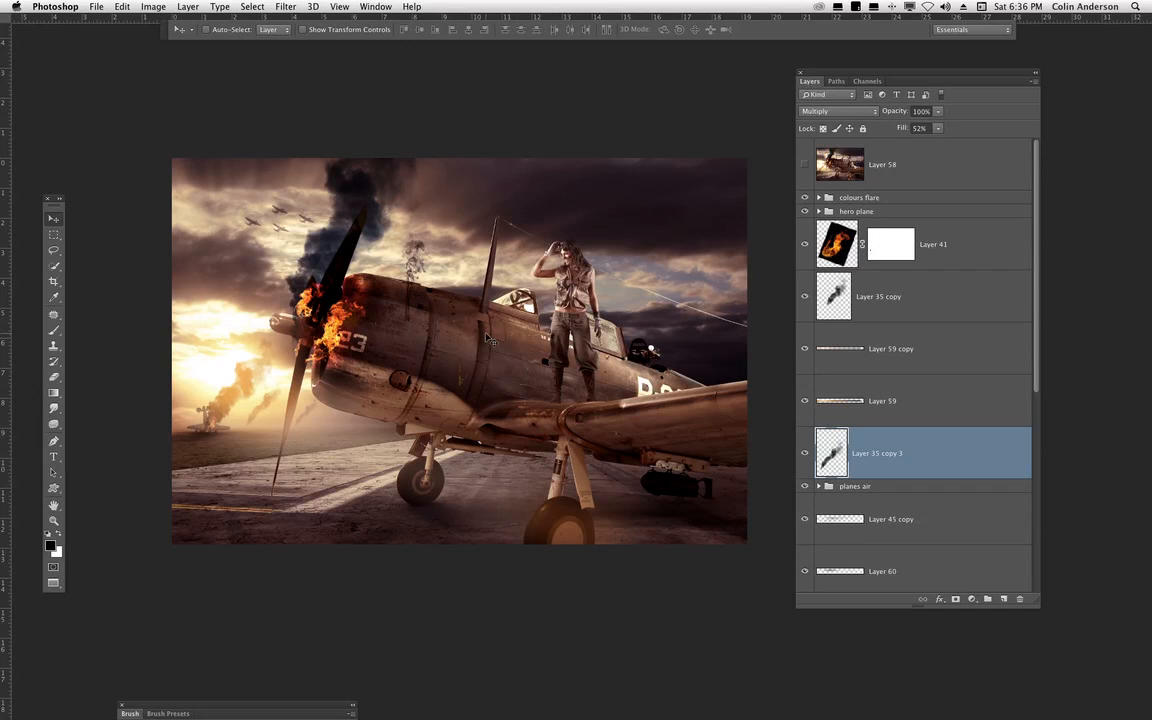
{"action": "left_click", "coordinate": [820, 197]}
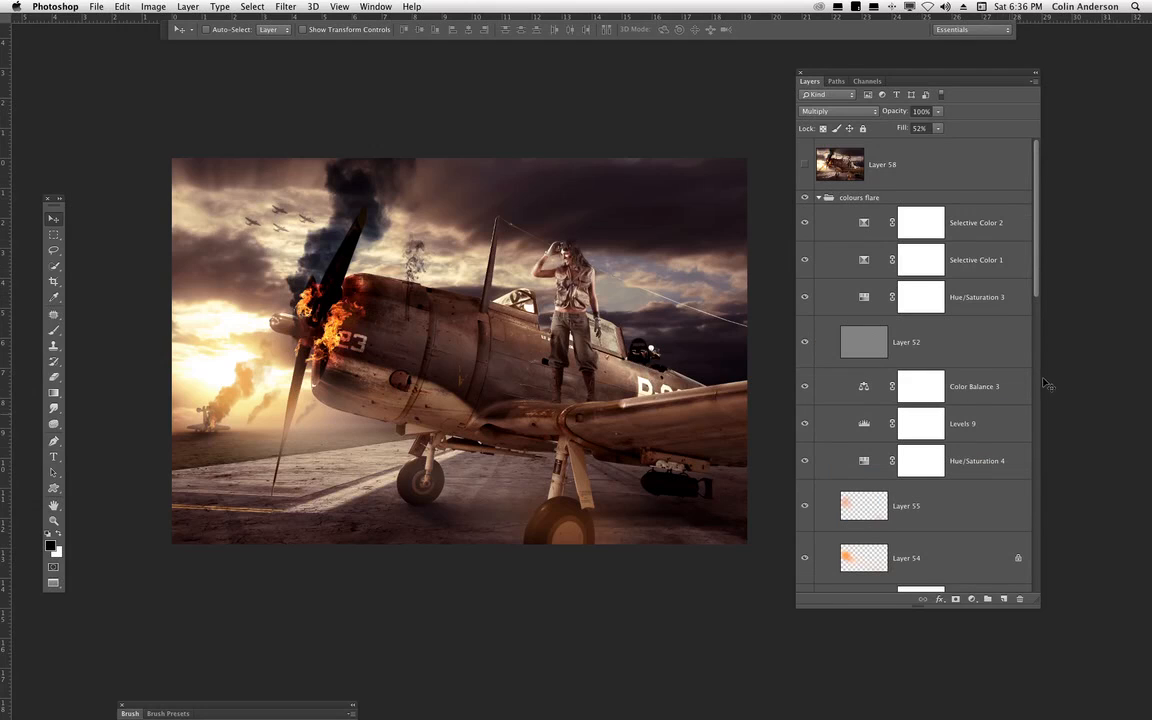
{"action": "scroll", "coordinate": [1031, 316], "scroll_direction": "down", "scroll_amount": 5}
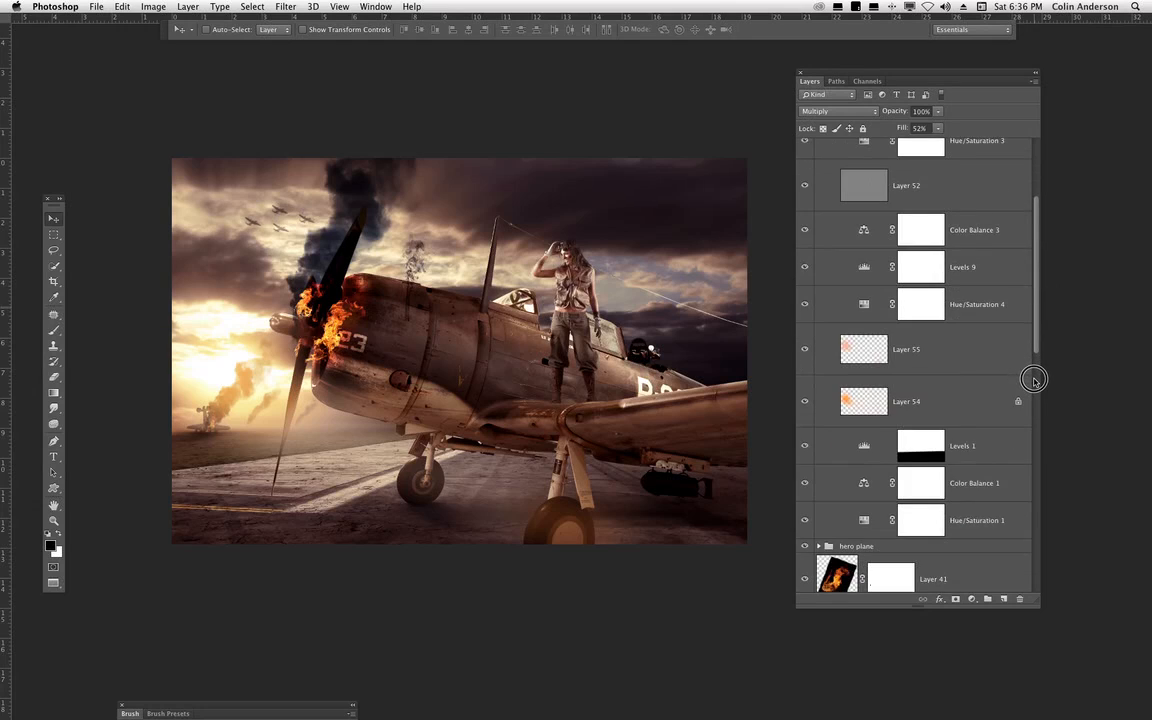
{"action": "scroll", "coordinate": [1032, 404], "scroll_direction": "down", "scroll_amount": 1}
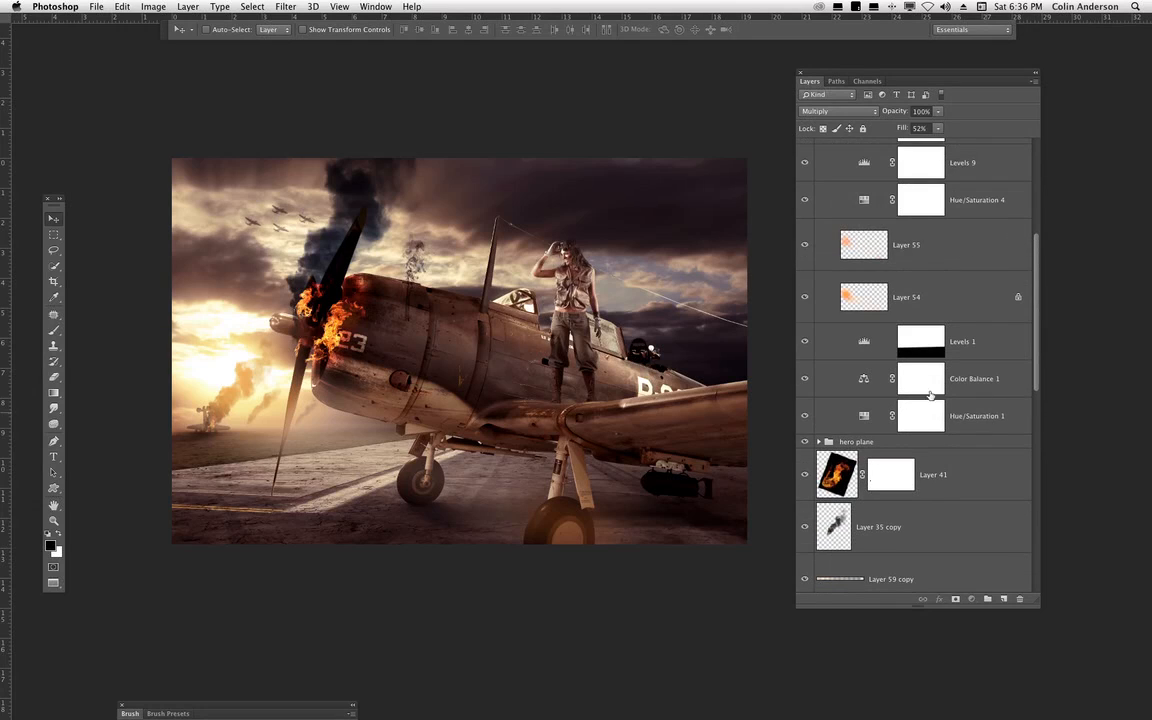
- Select the Hue/Saturation 1 adjustment layer and compare the image with and without it
{"action": "left_click", "coordinate": [808, 416]}
{"action": "left_click", "coordinate": [806, 416]}
{"action": "left_click", "coordinate": [806, 416]}
{"action": "left_click", "coordinate": [876, 416]}
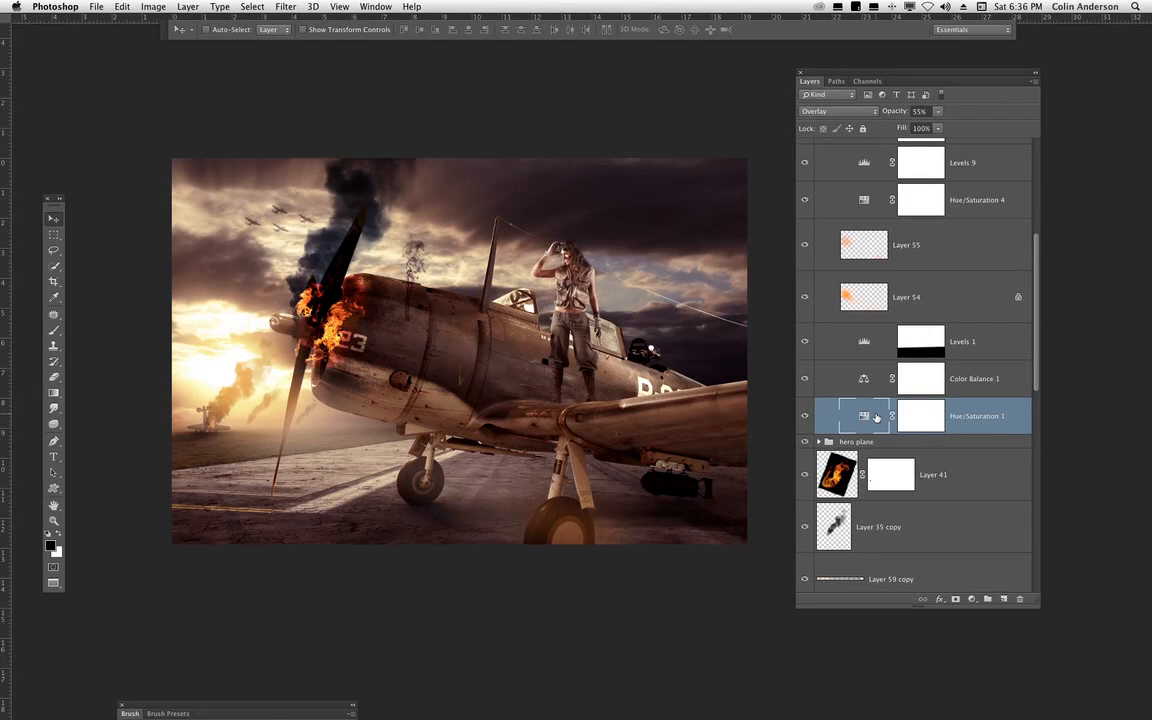
{"action": "key", "text": "super+plus"}
{"action": "left_click", "coordinate": [805, 417]}
{"action": "left_click", "coordinate": [805, 416]}
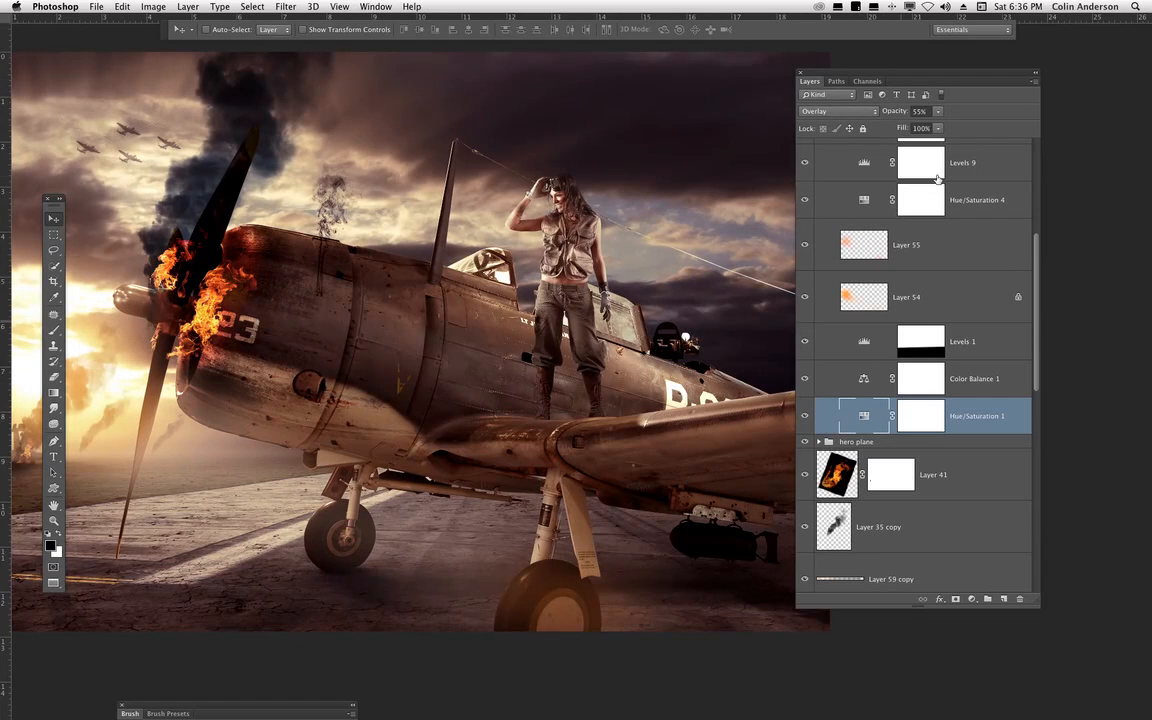
- Move the Layers panel clear of the artwork, and check the Hue/Saturation 1 settings before closing them
{"action": "left_click_drag", "start_coordinate": [895, 71], "coordinate": [983, 71]}
{"action": "double_click", "coordinate": [952, 413]}
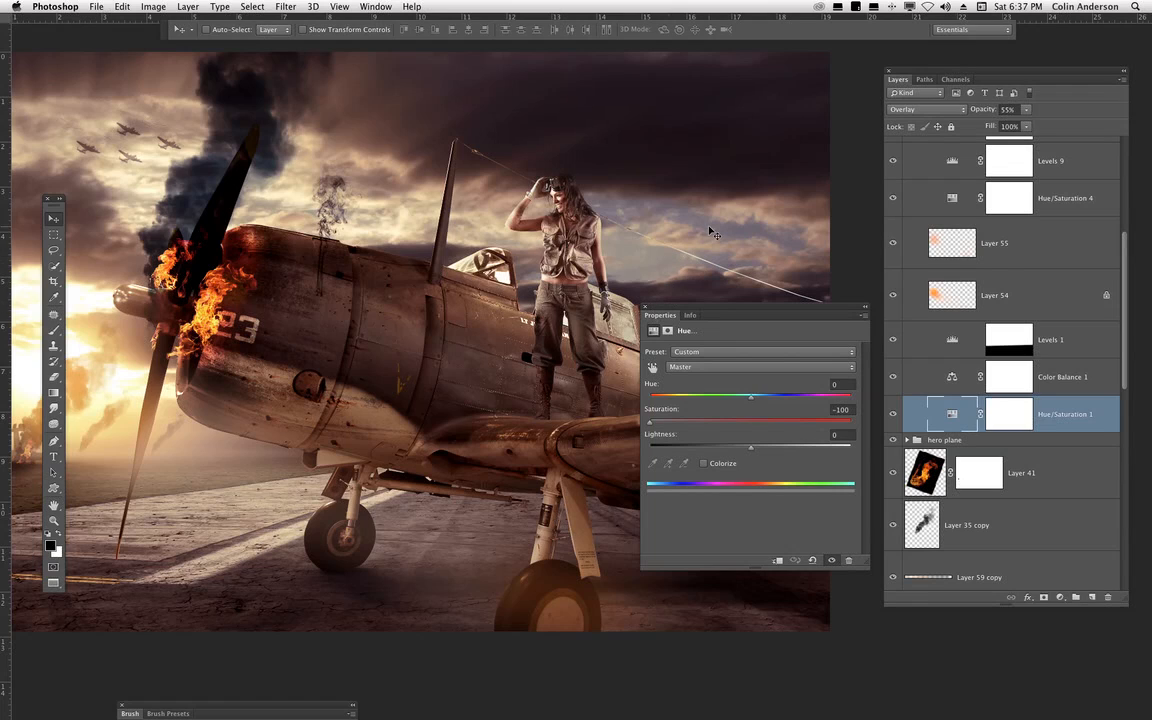
{"action": "left_click", "coordinate": [645, 306]}
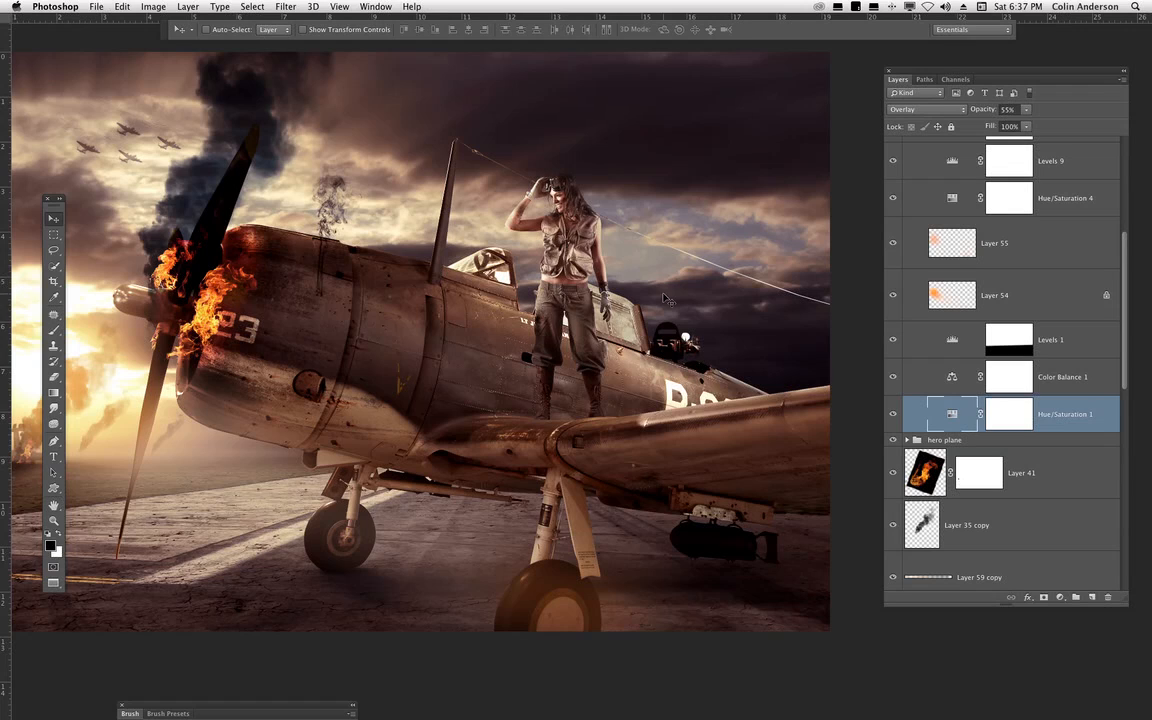
- Try the Normal blend mode on Hue/Saturation 1 and return it to Overlay
{"action": "left_click", "coordinate": [910, 110]}
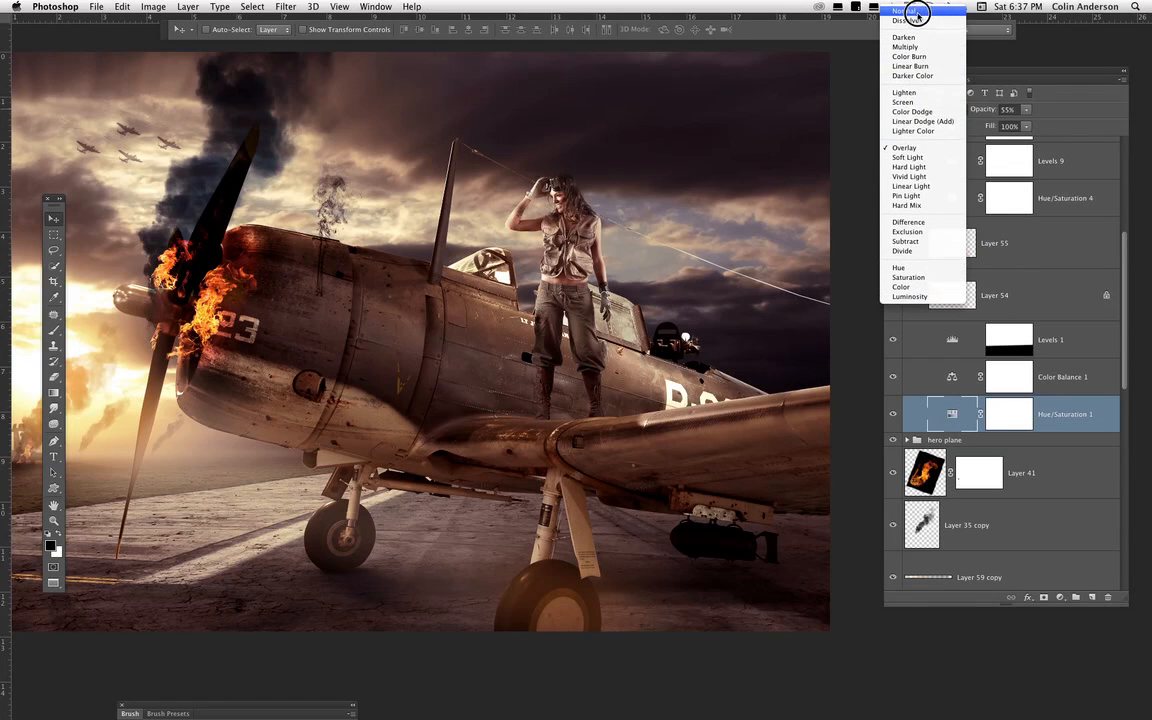
{"action": "left_click", "coordinate": [919, 18]}
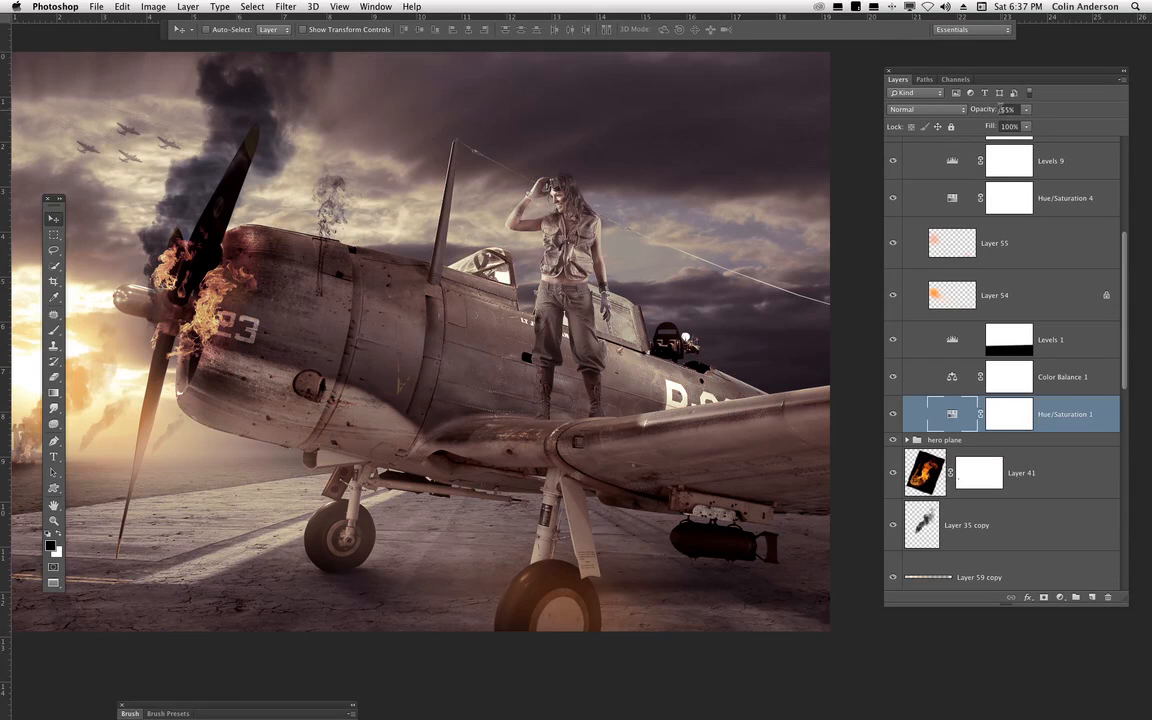
{"action": "key", "text": "shift+alt+o"}
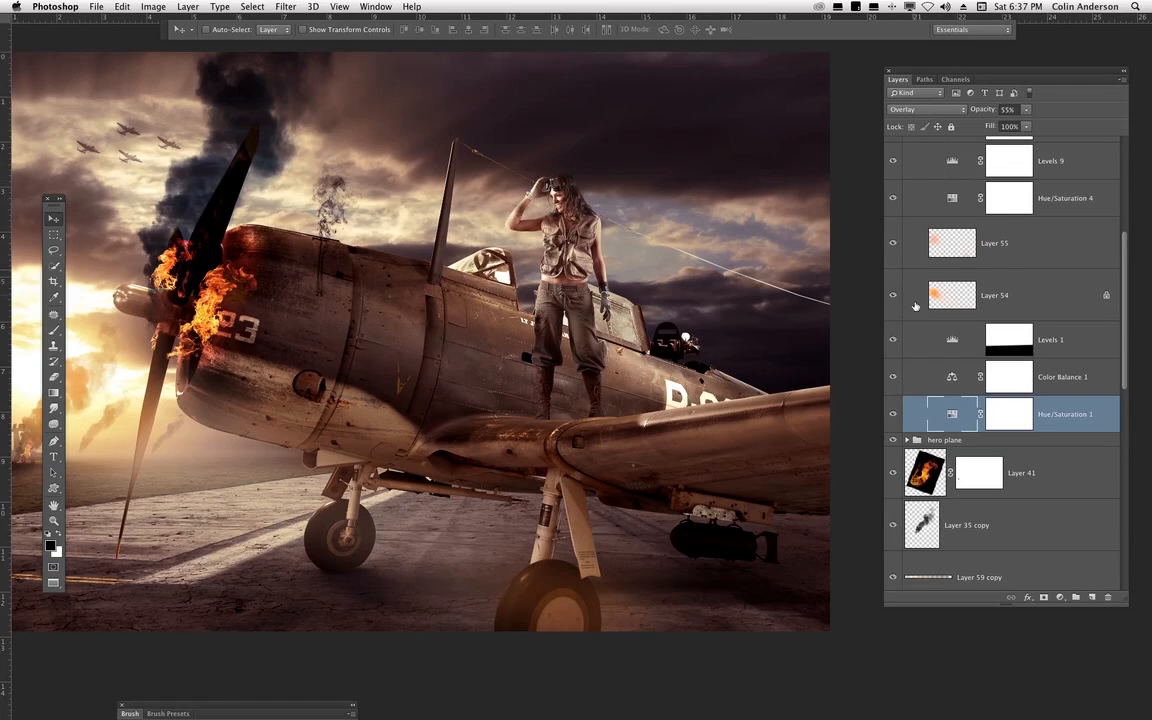
- Hide and show Hue/Saturation 1 repeatedly to examine its Overlay effect across the whole composite
{"action": "left_click", "coordinate": [893, 414]}
{"action": "left_click", "coordinate": [893, 411]}
{"action": "key", "text": "super+minus"}
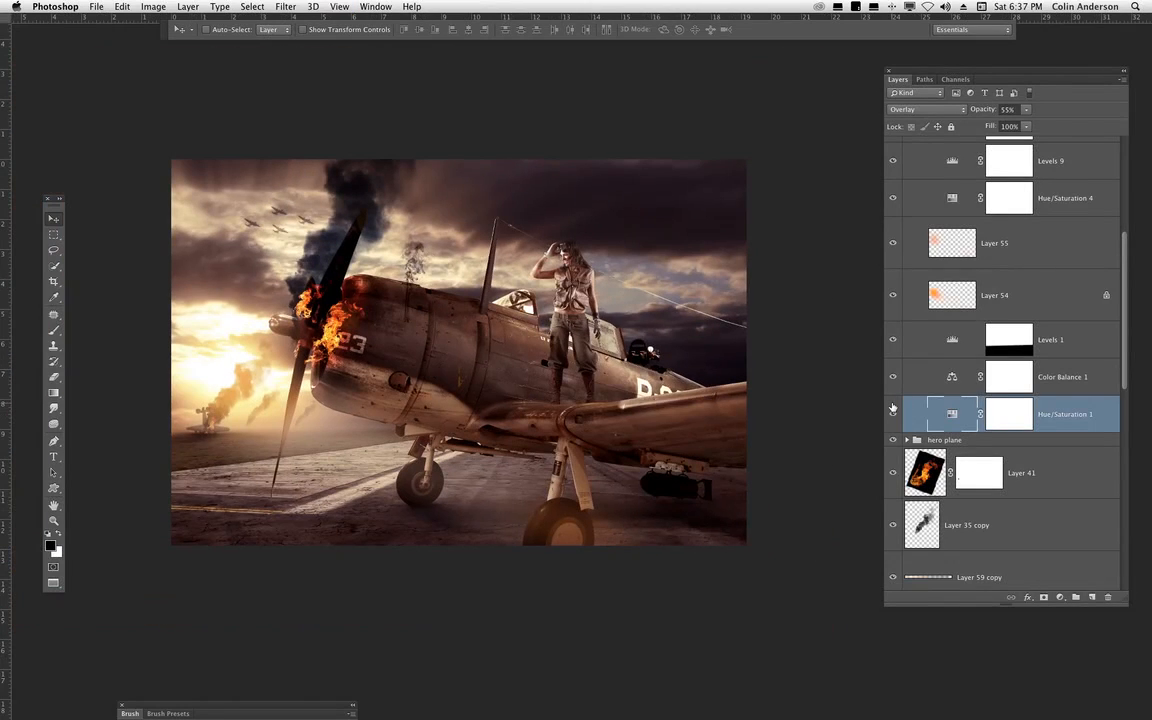
{"action": "left_click", "coordinate": [893, 411]}
{"action": "left_click", "coordinate": [893, 413]}
{"action": "left_click", "coordinate": [893, 416]}
{"action": "left_click", "coordinate": [893, 416]}
- Try Hue/Saturation 1 at 100% opacity and set its opacity back to 55%
{"action": "left_click", "coordinate": [1029, 111]}
{"action": "left_click_drag", "start_coordinate": [1085, 131], "coordinate": [1104, 128]}
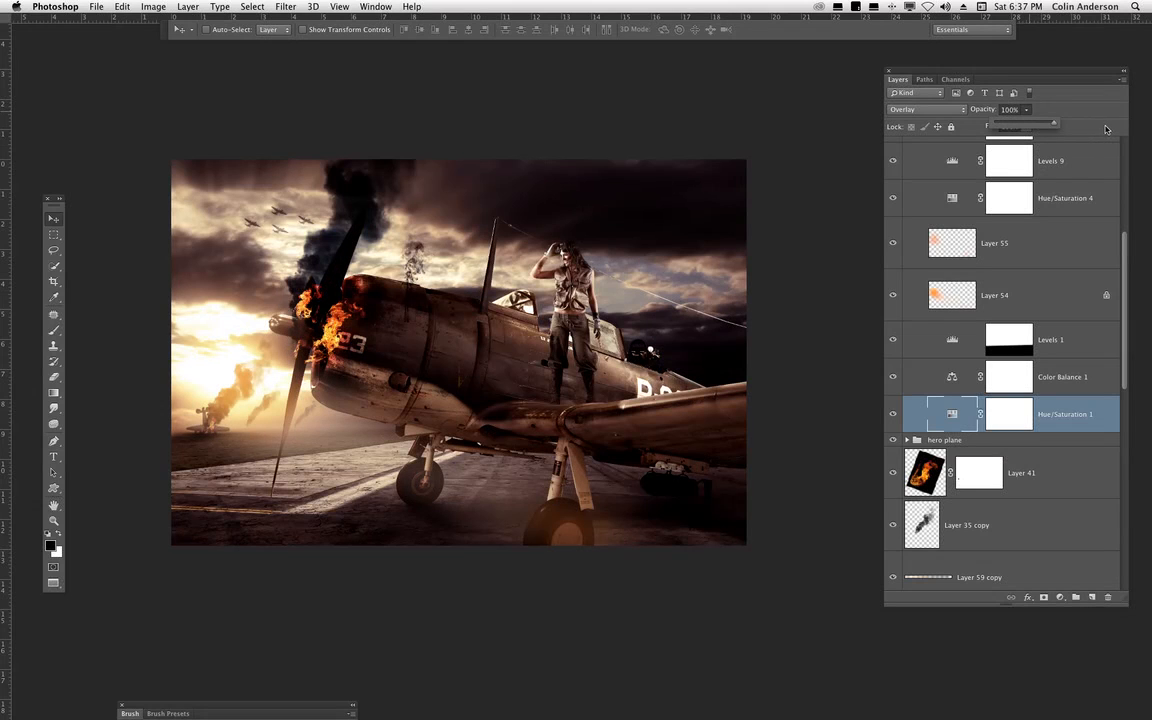
{"action": "key", "text": "super+plus"}
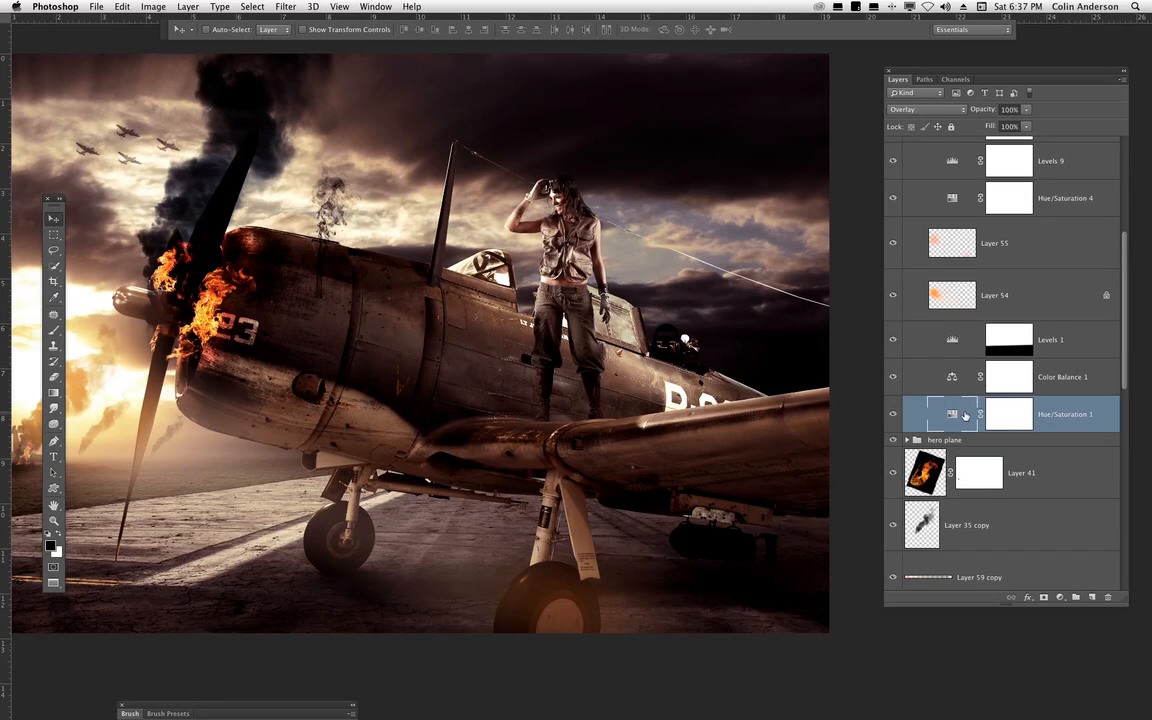
{"action": "key", "text": "5"}
{"action": "key", "text": "5"}
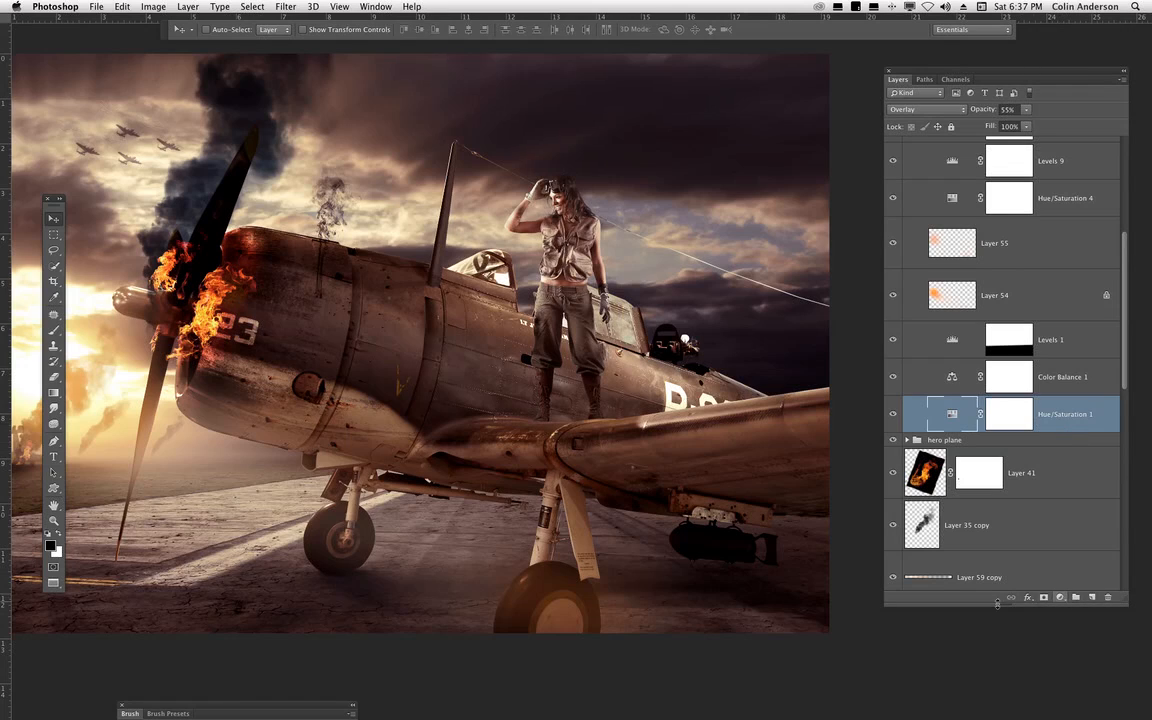
- Look up Hue/Saturation among the adjustment layer types without adding one, and select the Color Balance 1 layer
{"action": "left_click", "coordinate": [1061, 598]}
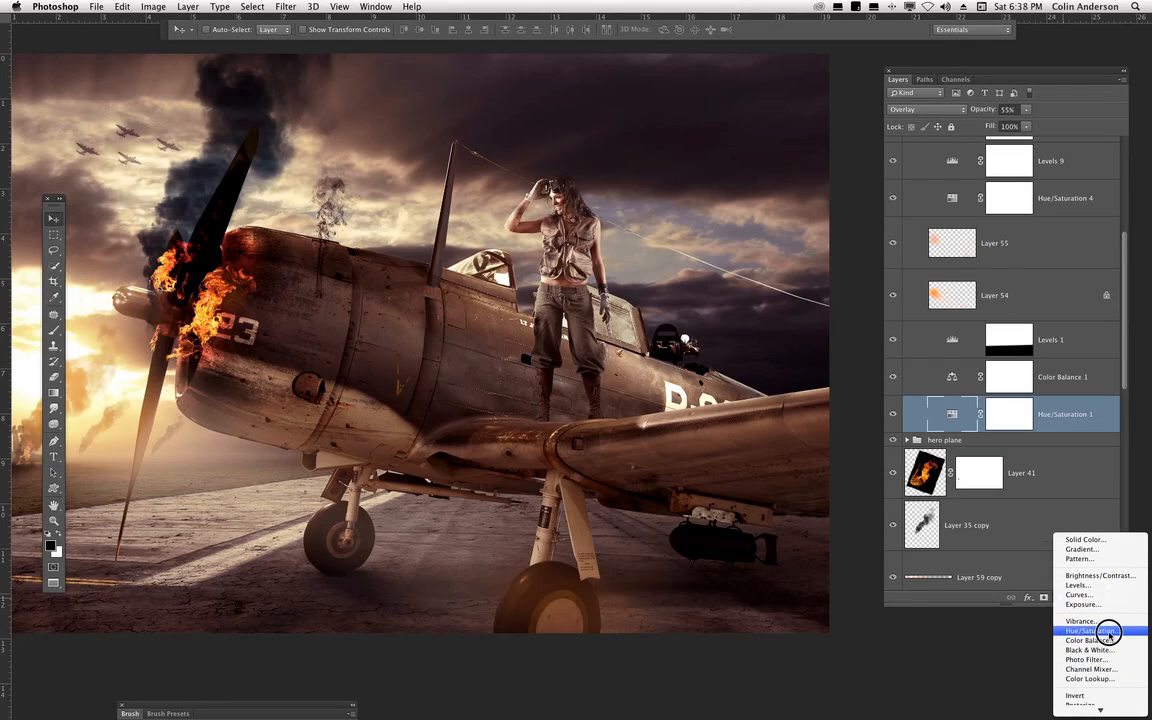
{"action": "left_click", "coordinate": [905, 679]}
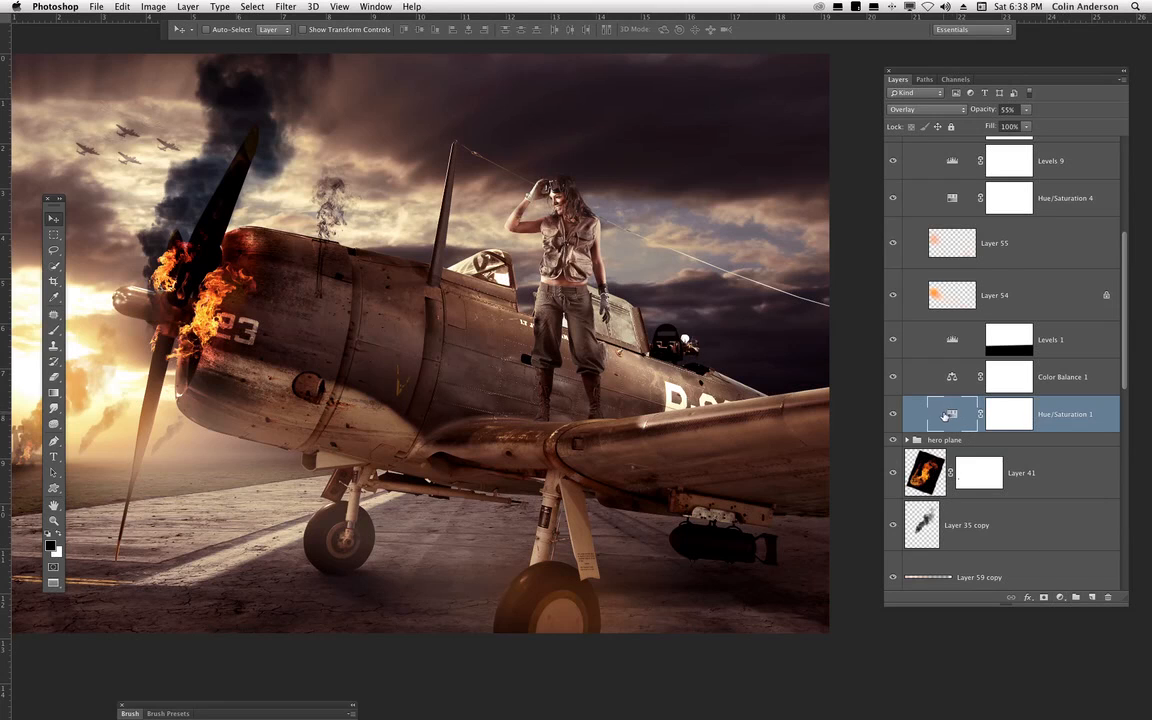
{"action": "left_click", "coordinate": [976, 362]}
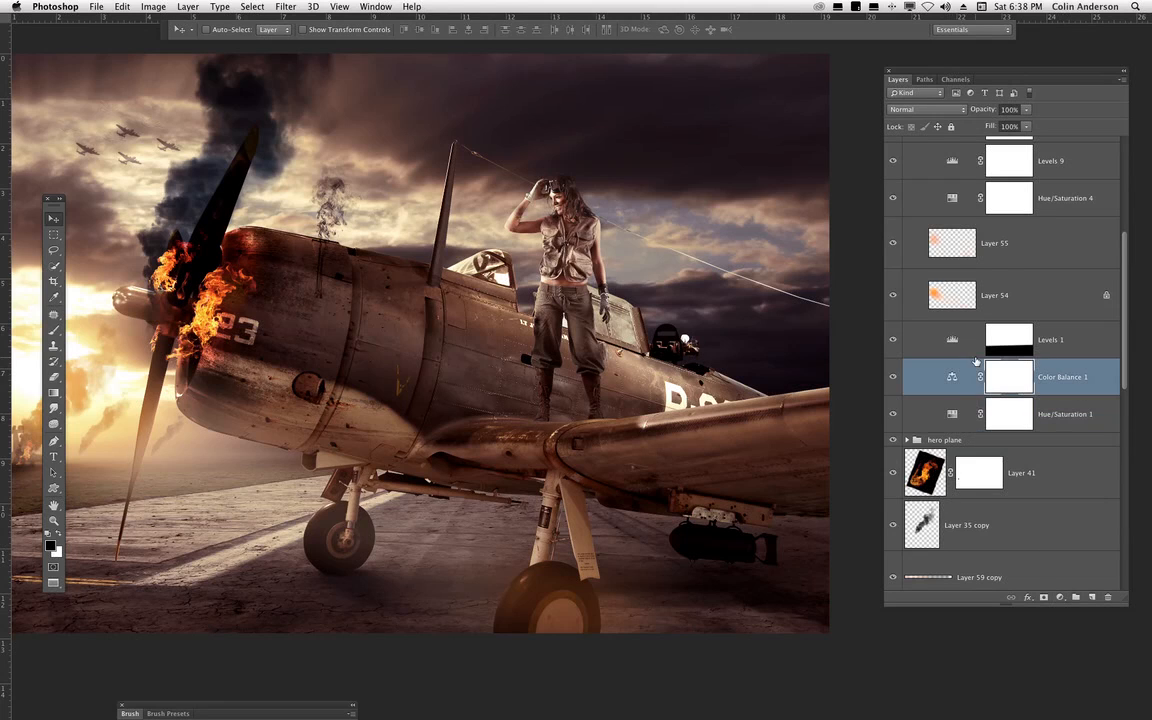
{"action": "key", "text": "super+minus"}
{"action": "key", "text": "super+plus"}
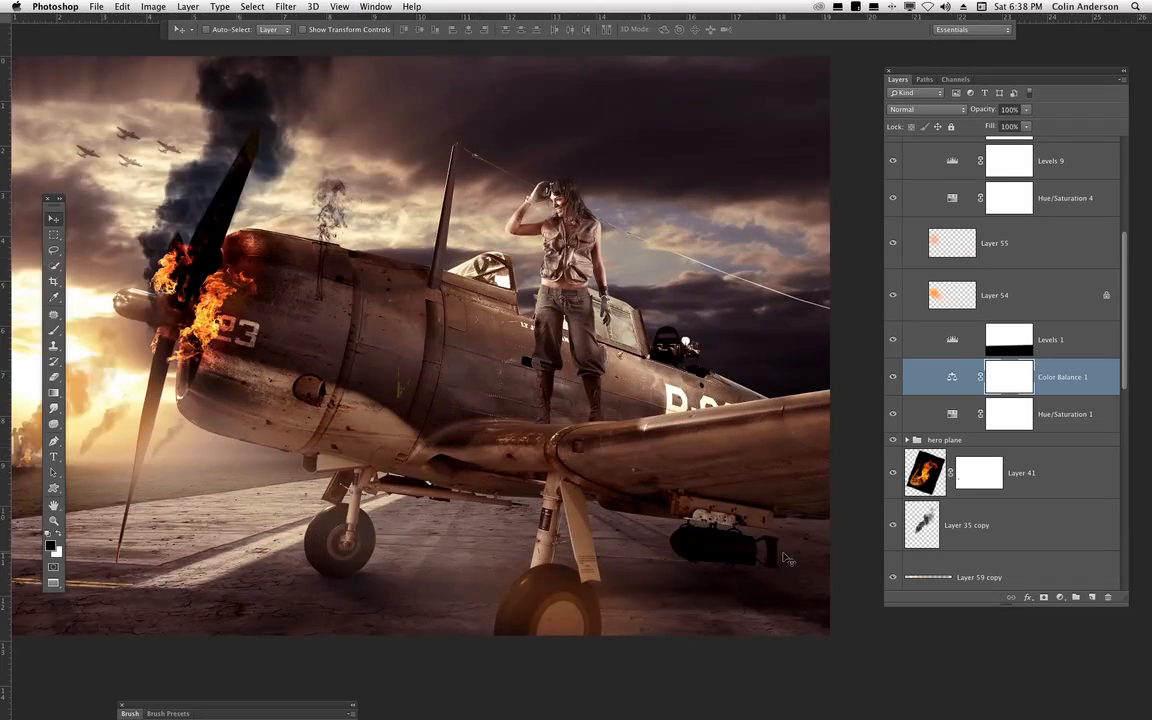
- Open Color Balance 1 to examine its midtone settings, clearing the panels off the image, and close its properties
{"action": "left_click_drag", "start_coordinate": [545, 514], "coordinate": [639, 510]}
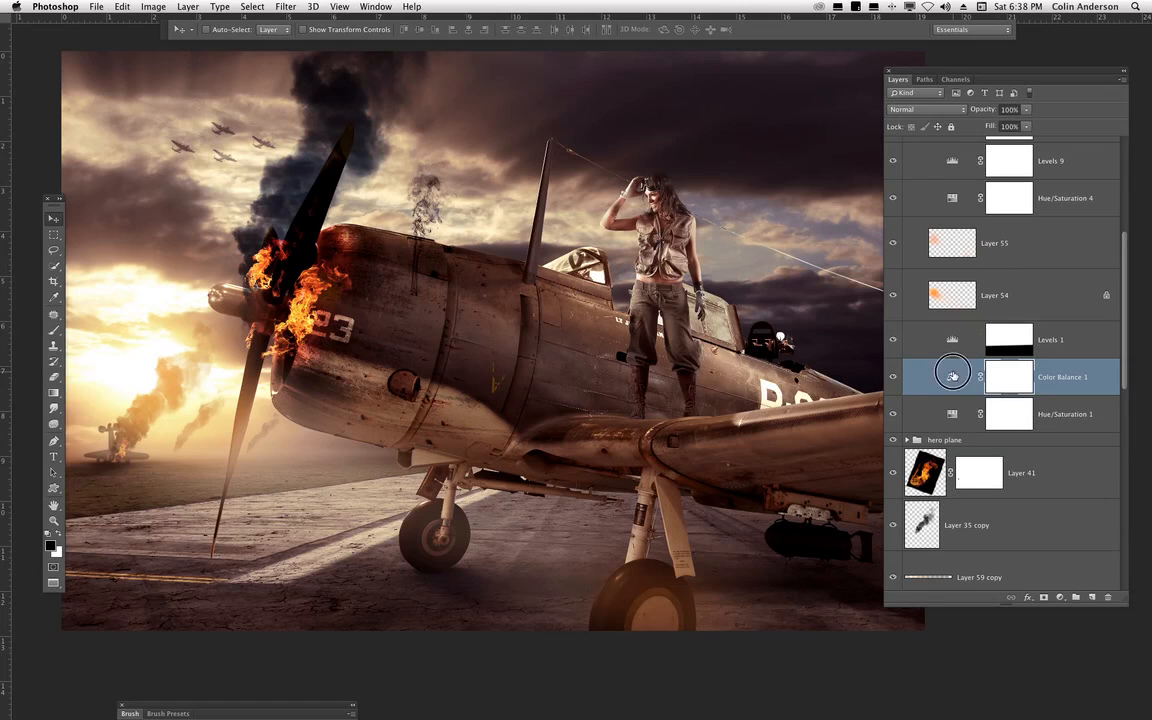
{"action": "double_click", "coordinate": [953, 375]}
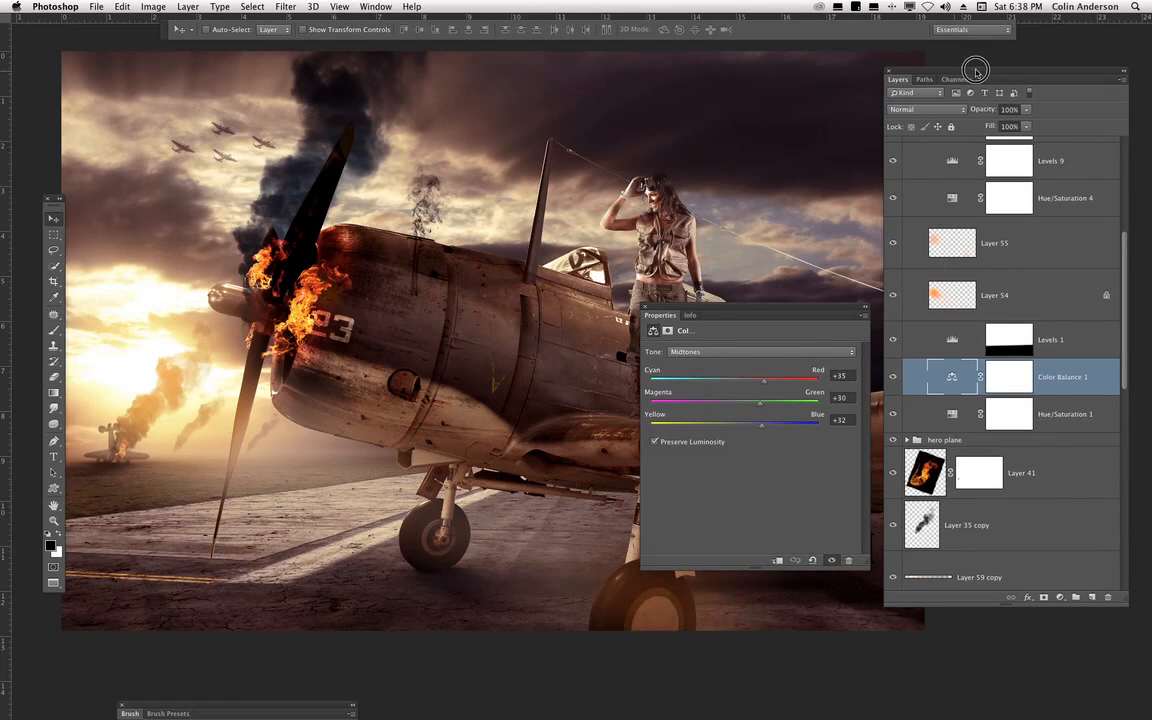
{"action": "left_click_drag", "start_coordinate": [940, 78], "coordinate": [980, 79]}
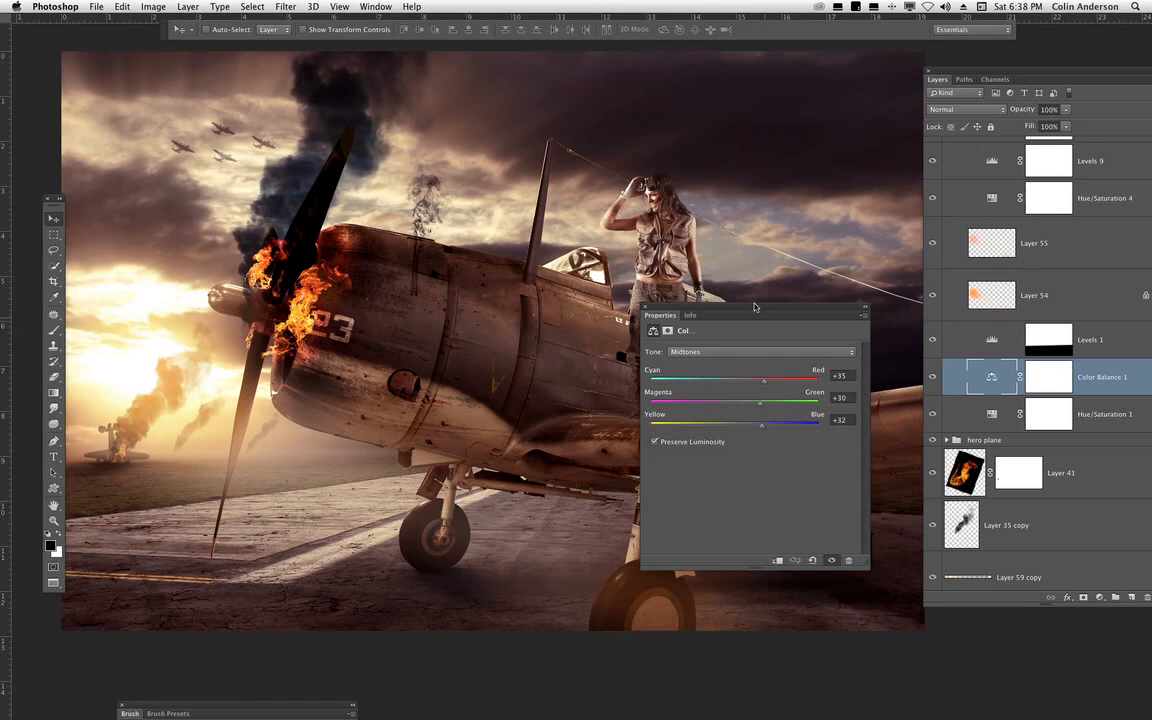
{"action": "left_click_drag", "start_coordinate": [665, 316], "coordinate": [625, 353]}
{"action": "left_click", "coordinate": [552, 344]}
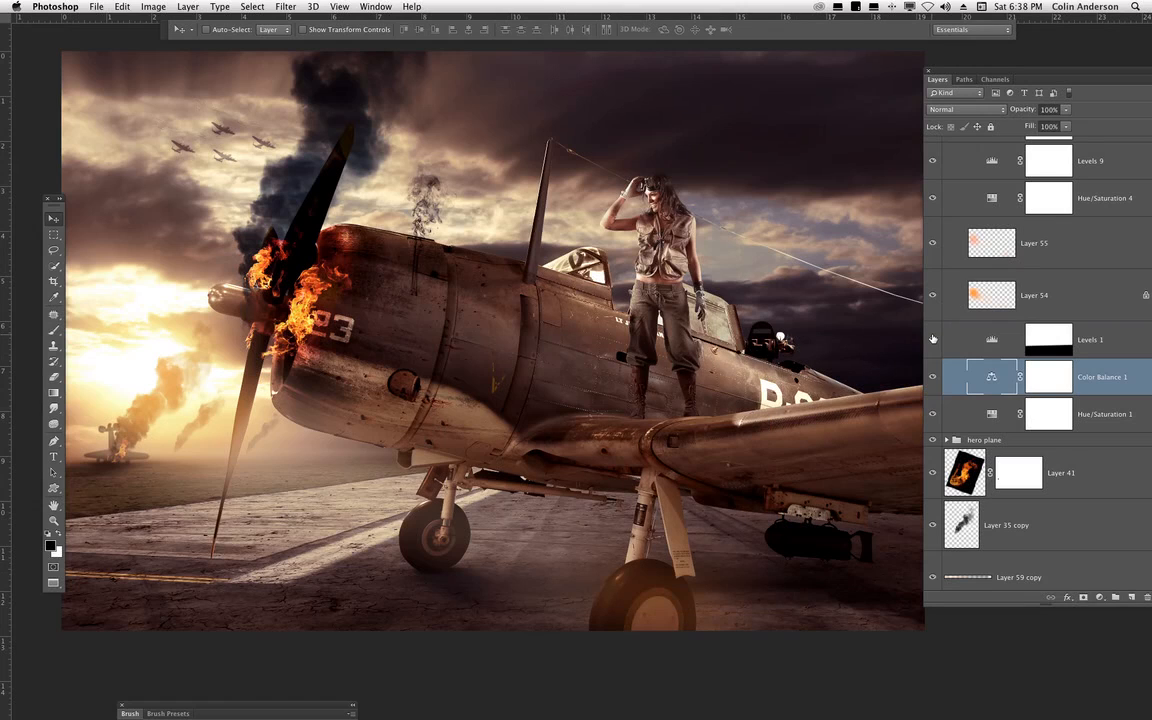
- Hide and show Levels 1 repeatedly to examine its effect on the sky and plane
{"action": "left_click", "coordinate": [933, 339]}
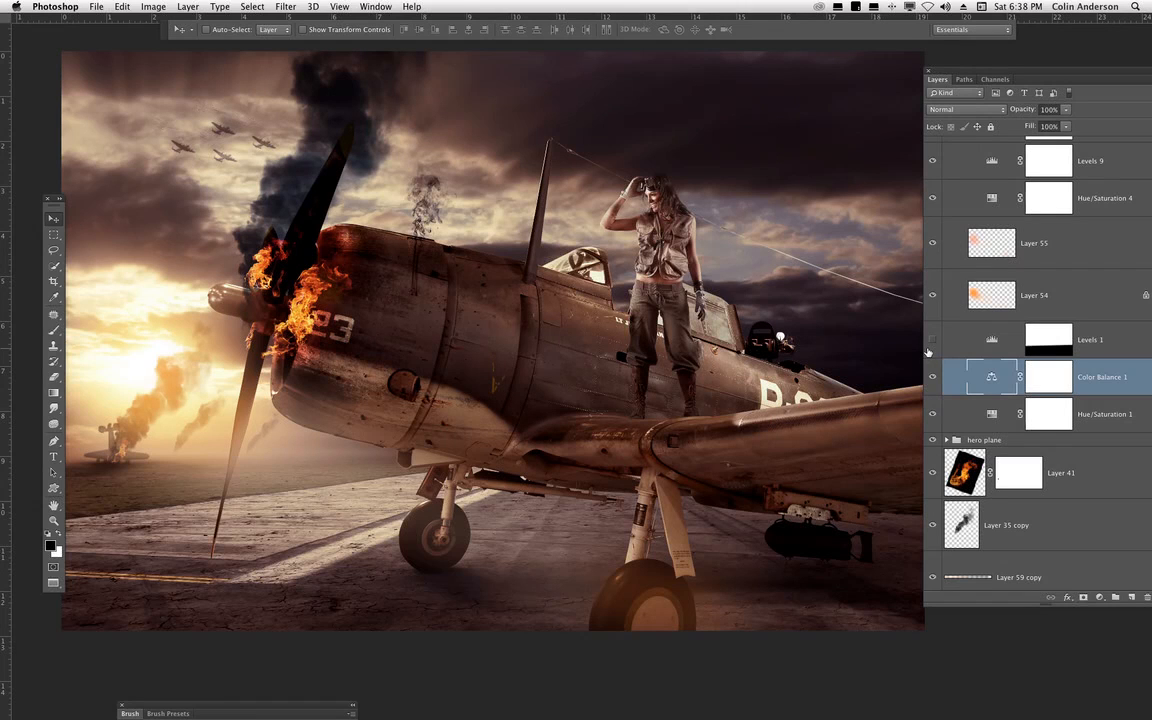
{"action": "left_click", "coordinate": [933, 340]}
{"action": "left_click", "coordinate": [933, 340]}
{"action": "left_click", "coordinate": [933, 340]}
{"action": "left_click", "coordinate": [933, 340]}
{"action": "left_click", "coordinate": [933, 340]}
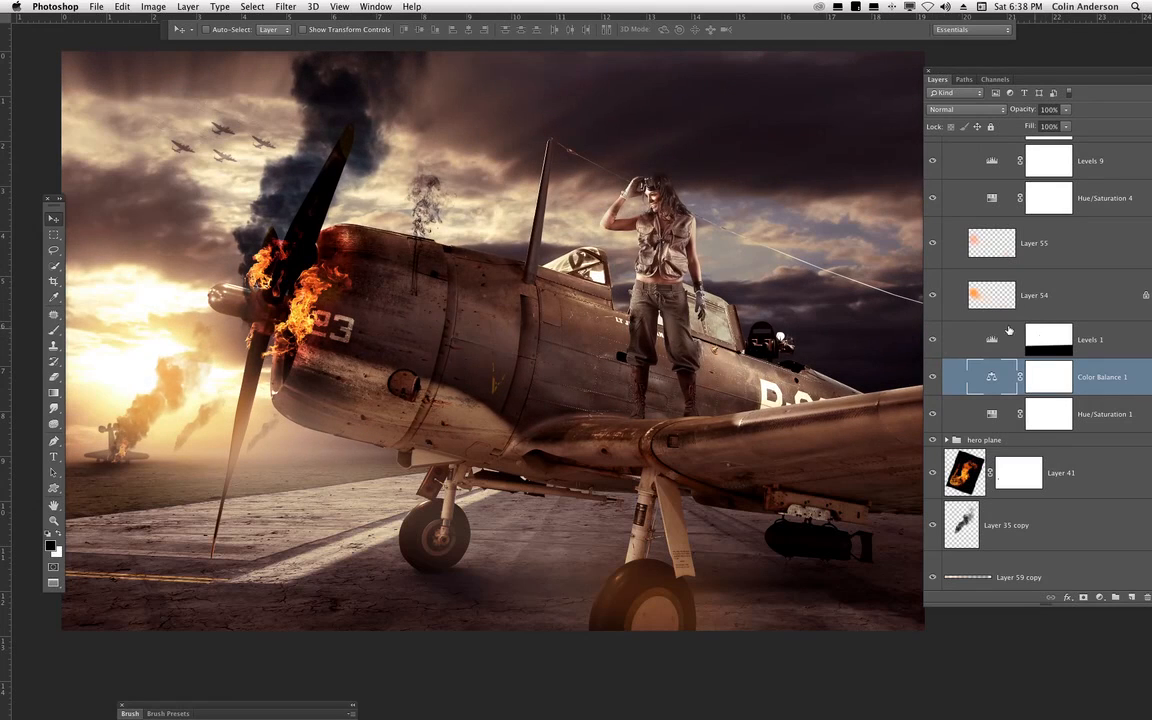
- Open the Levels 1 adjustment to examine its histogram and input levels, and close its properties
{"action": "left_click", "coordinate": [997, 340]}
{"action": "double_click", "coordinate": [997, 340]}
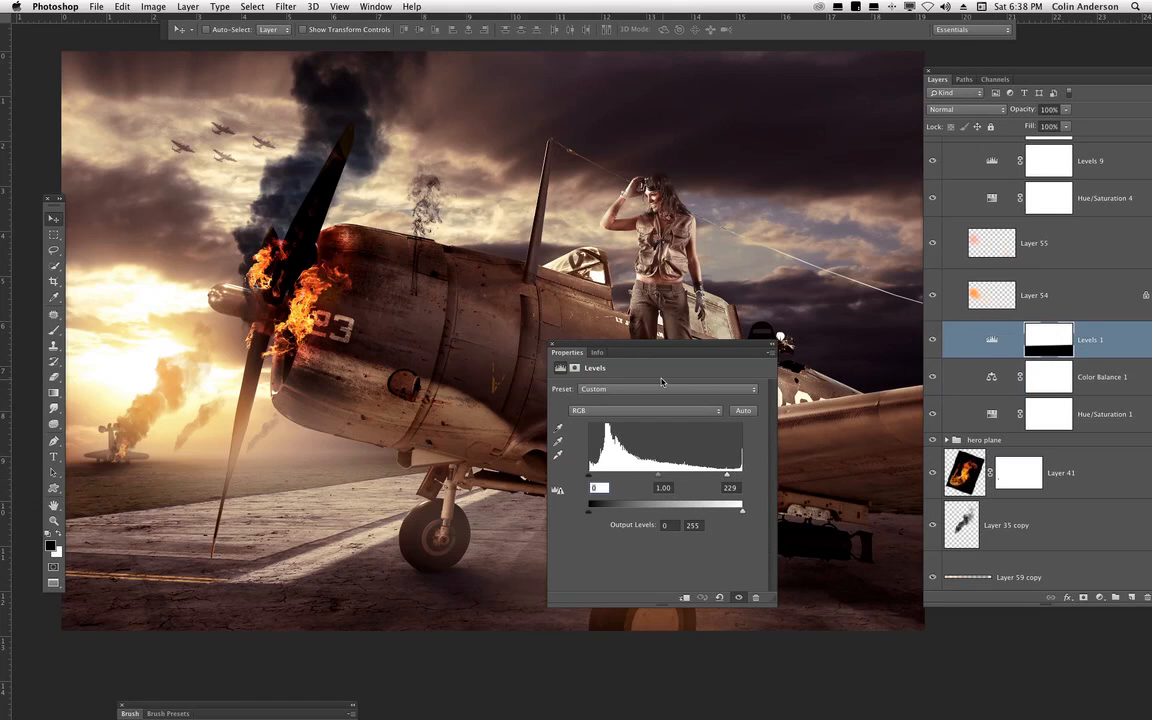
{"action": "left_click", "coordinate": [552, 343]}
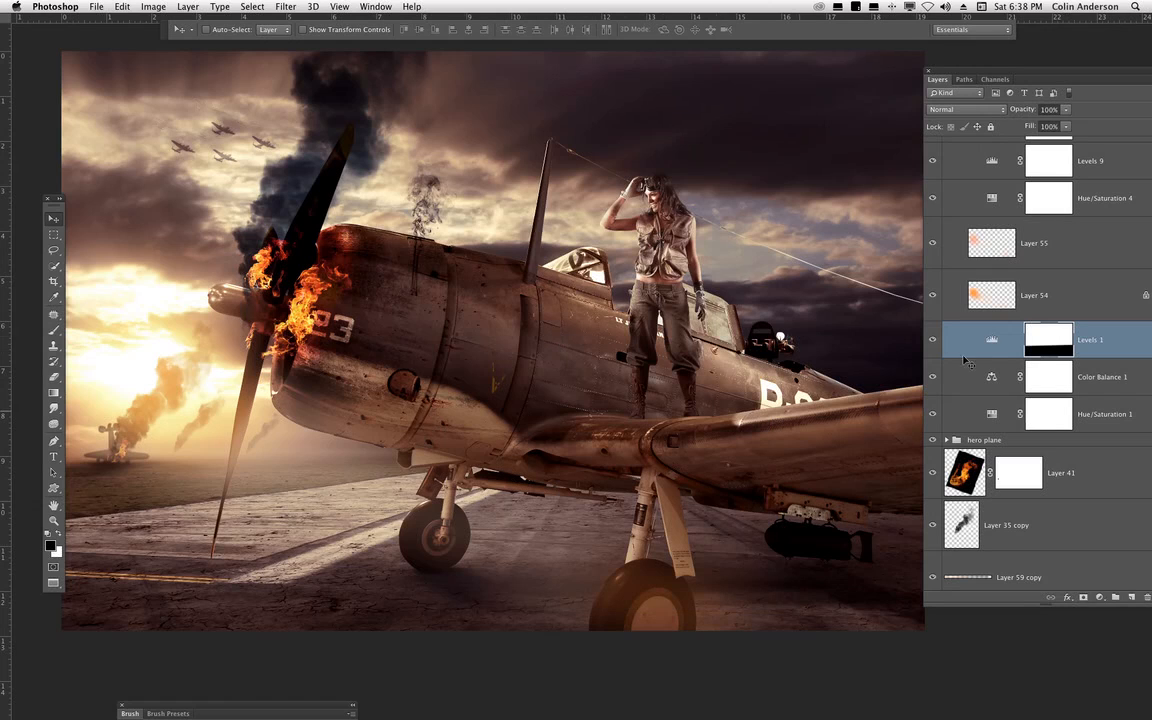
- Select Layer 54 and hide the layers above Layer 55, from Hue/Saturation 4 up to Selective Color 1
{"action": "left_click", "coordinate": [965, 295]}
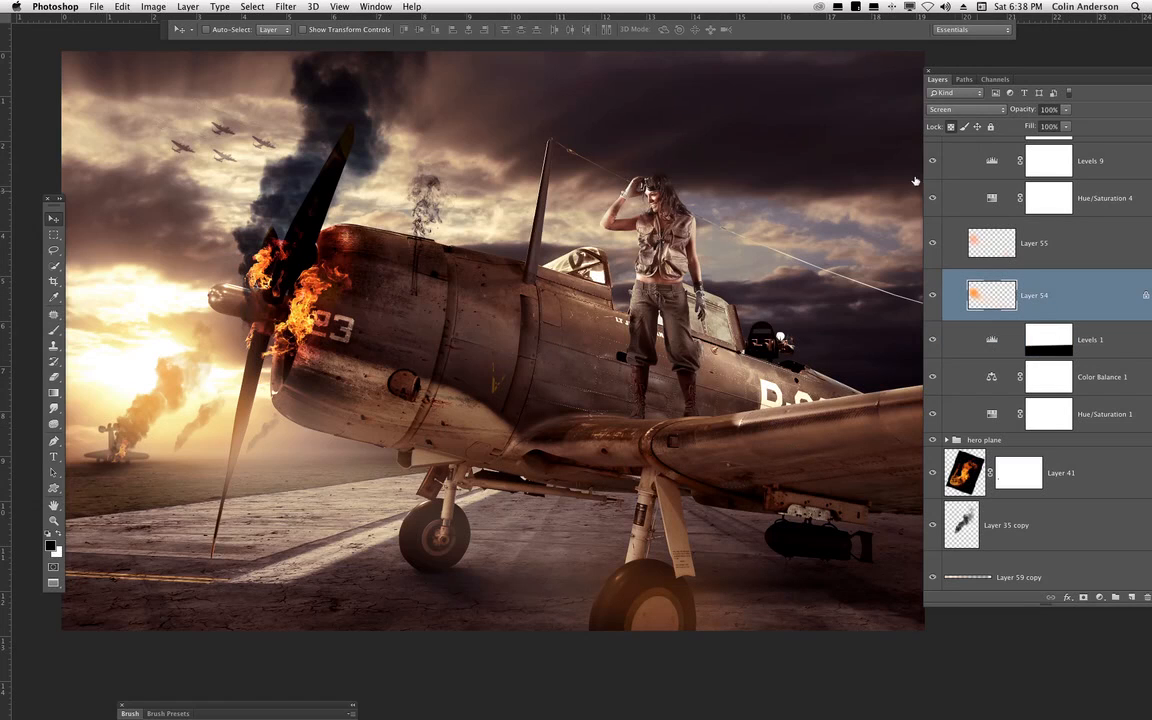
{"action": "left_click_drag", "start_coordinate": [985, 71], "coordinate": [785, 82]}
{"action": "left_click_drag", "start_coordinate": [962, 288], "coordinate": [964, 209]}
{"action": "left_click_drag", "start_coordinate": [733, 268], "coordinate": [733, 305]}
{"action": "left_click_drag", "start_coordinate": [737, 360], "coordinate": [733, 469]}
{"action": "mouse_move", "coordinate": [932, 67]}
{"action": "left_mouse_down"}
{"action": "mouse_move", "coordinate": [969, 64]}
{"action": "mouse_move", "coordinate": [952, 66]}
{"action": "left_mouse_up"}
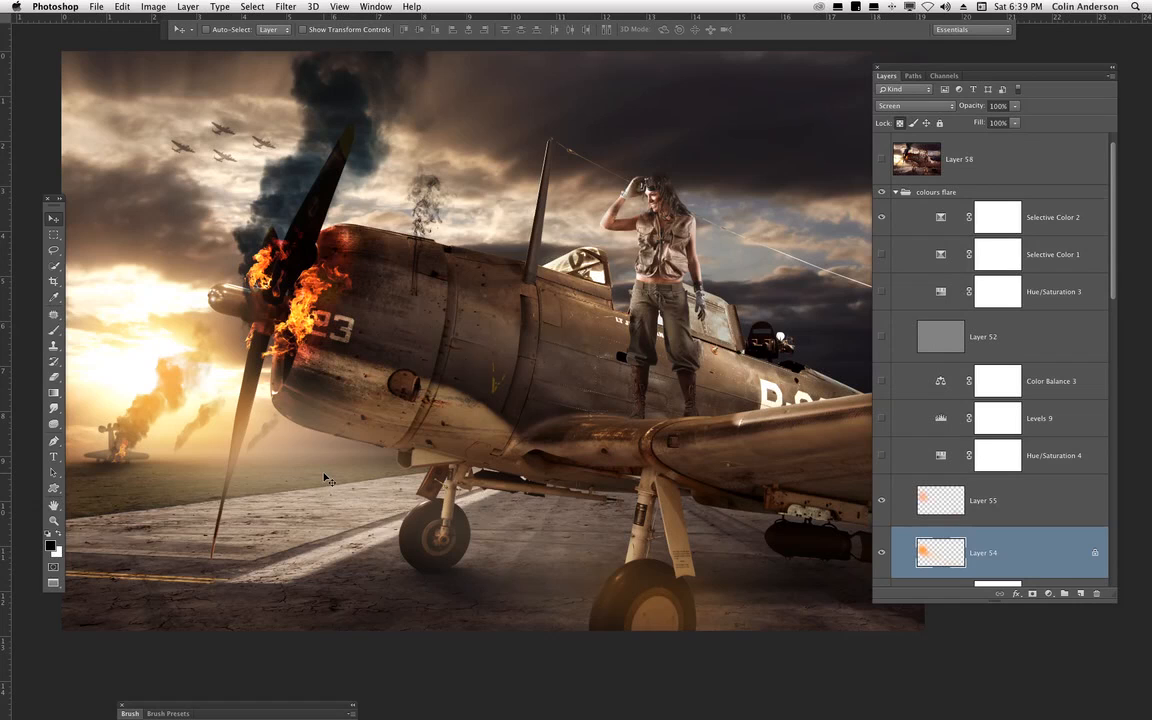
- Set up the Brush tool with the soft round 200 preset at a size of 1500 px
{"action": "left_click", "coordinate": [54, 329]}
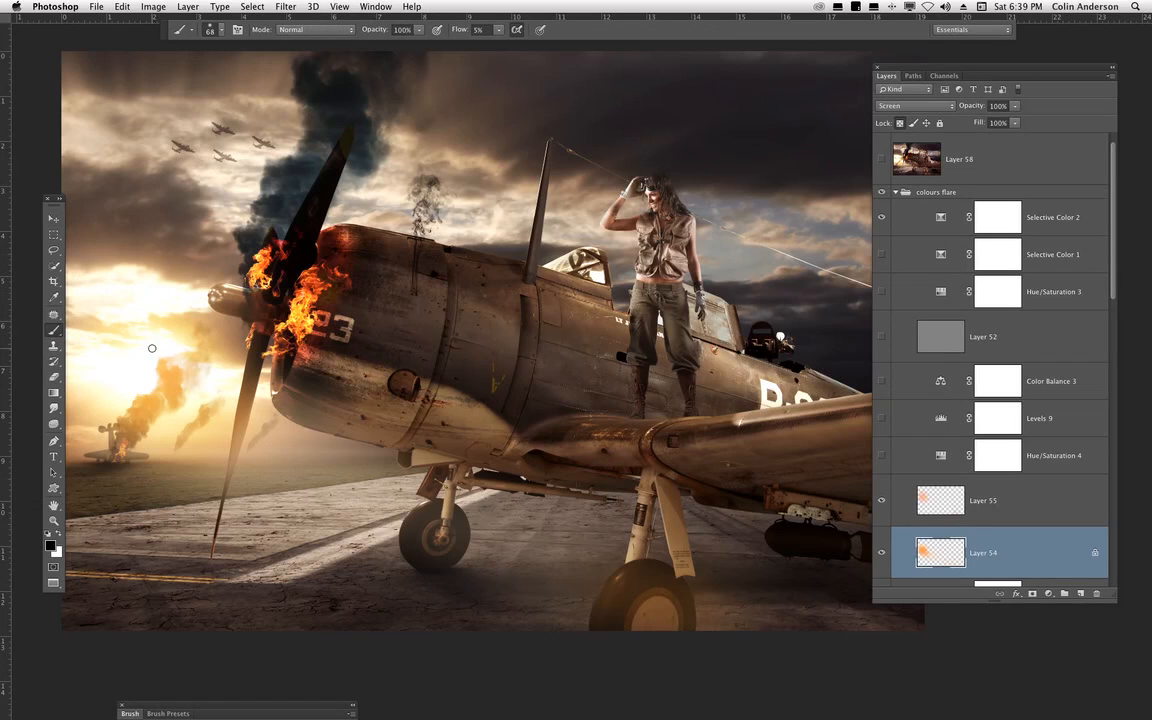
{"action": "right_click", "coordinate": [439, 222]}
{"action": "left_click", "coordinate": [476, 342]}
{"action": "left_click_drag", "start_coordinate": [530, 278], "coordinate": [537, 280]}
{"action": "double_click", "coordinate": [517, 265]}
{"action": "type", "text": "1500"}
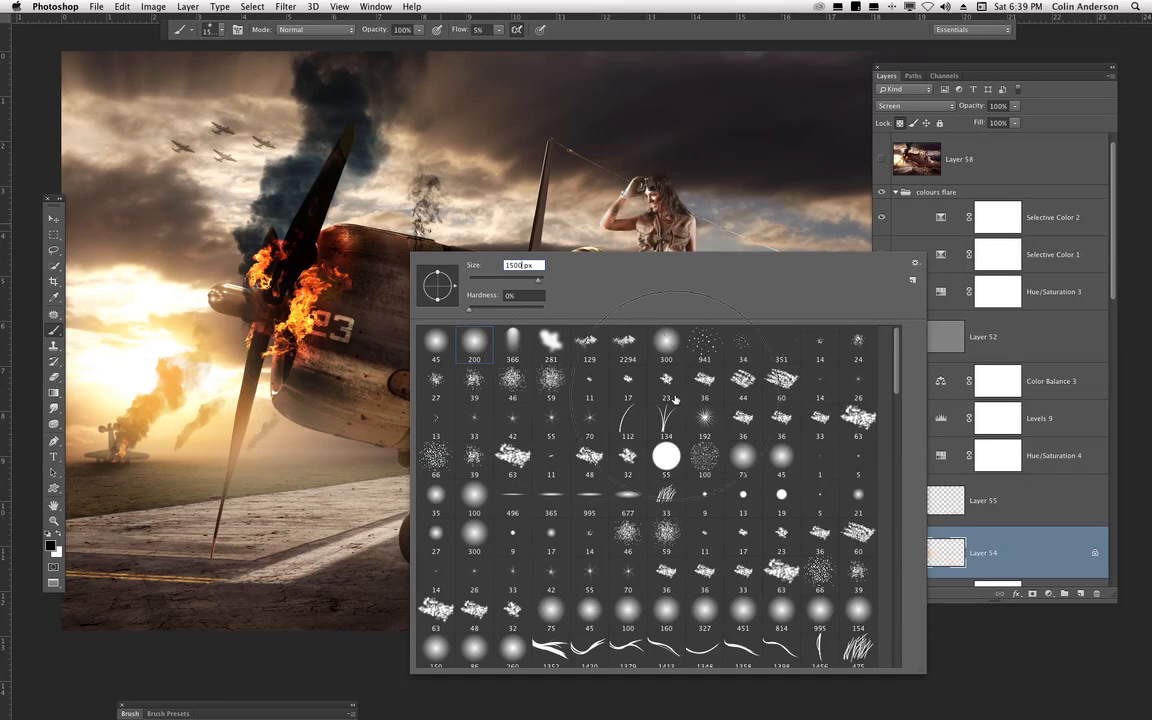
{"action": "key", "text": "Return"}
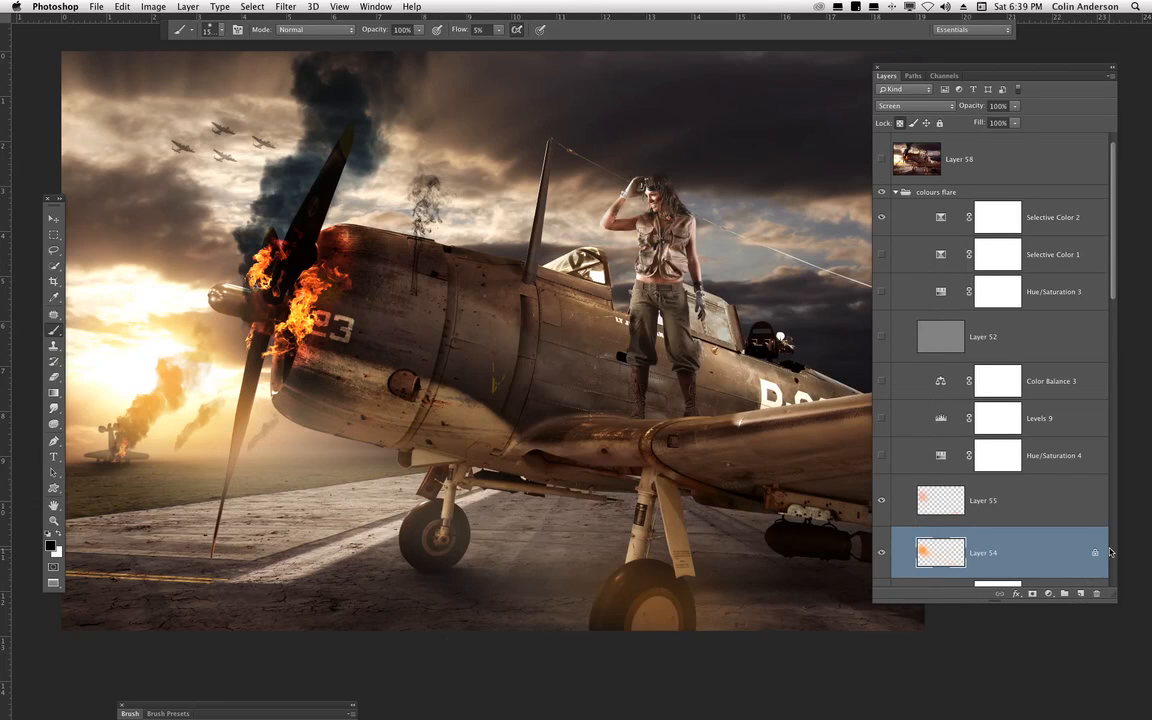
- Add a new empty layer directly below Layer 54 and set its blend mode to Screen
{"action": "scroll", "coordinate": [1108, 312], "scroll_direction": "down", "scroll_amount": 1}
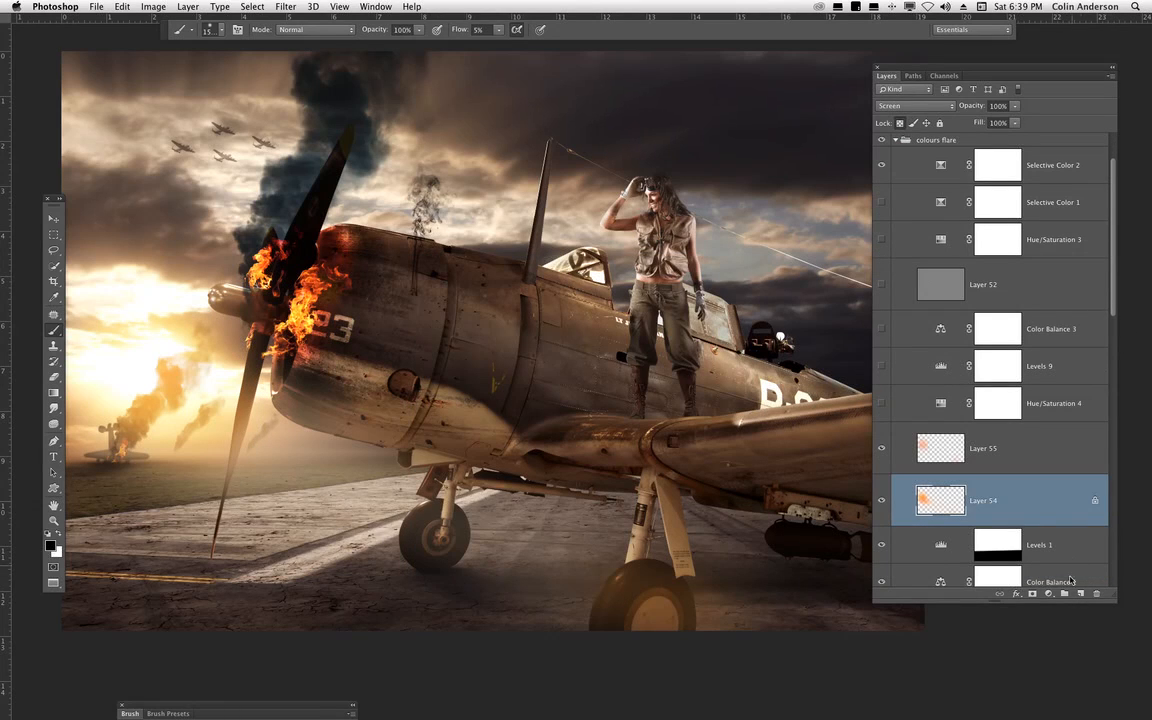
{"action": "left_click", "coordinate": [1081, 594], "text": "super"}
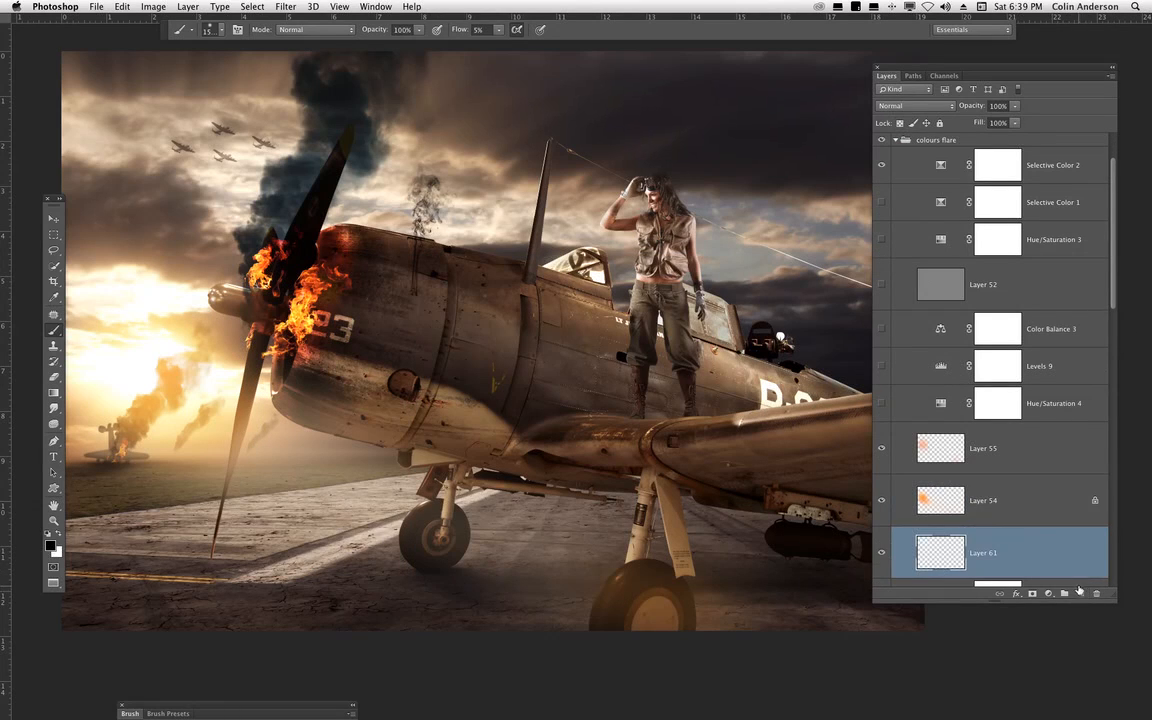
{"action": "left_click", "coordinate": [987, 499]}
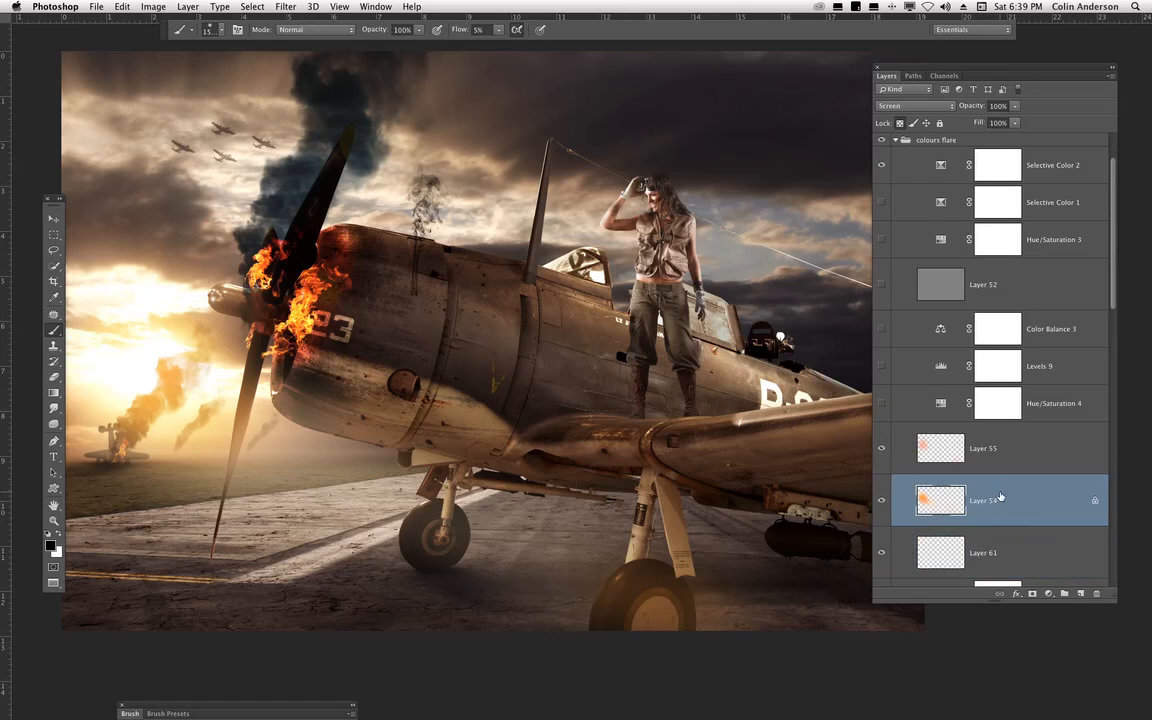
{"action": "left_click", "coordinate": [940, 553]}
{"action": "left_click", "coordinate": [915, 106]}
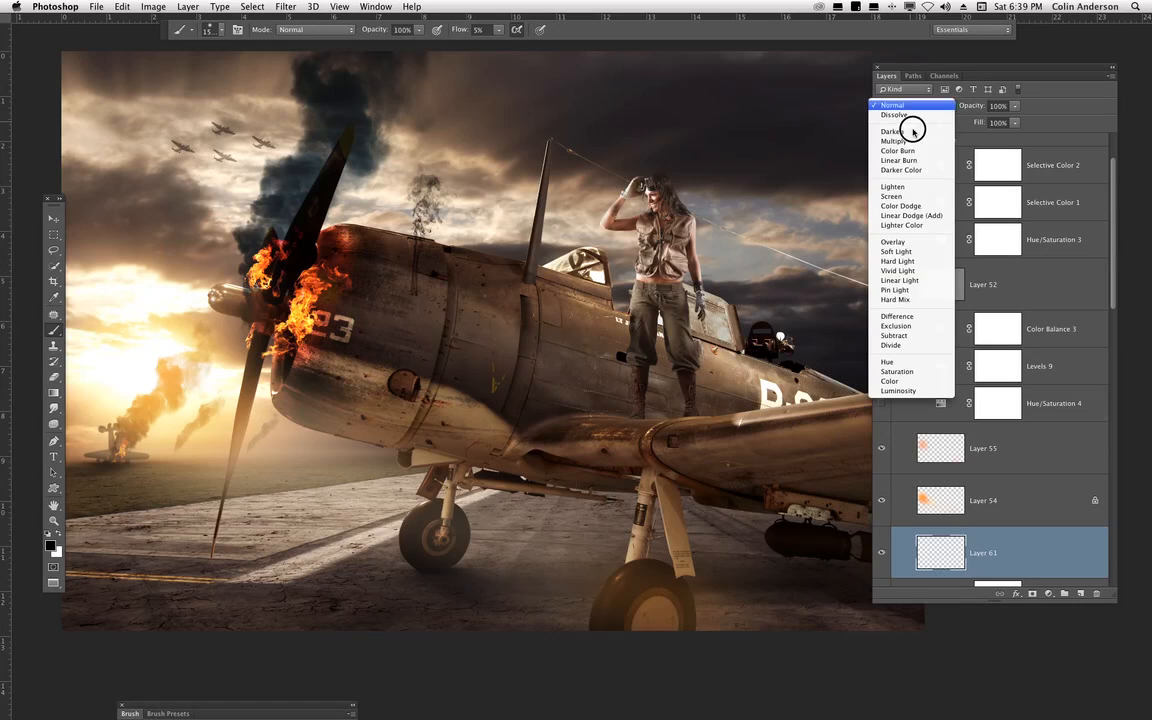
{"action": "left_click", "coordinate": [914, 196]}
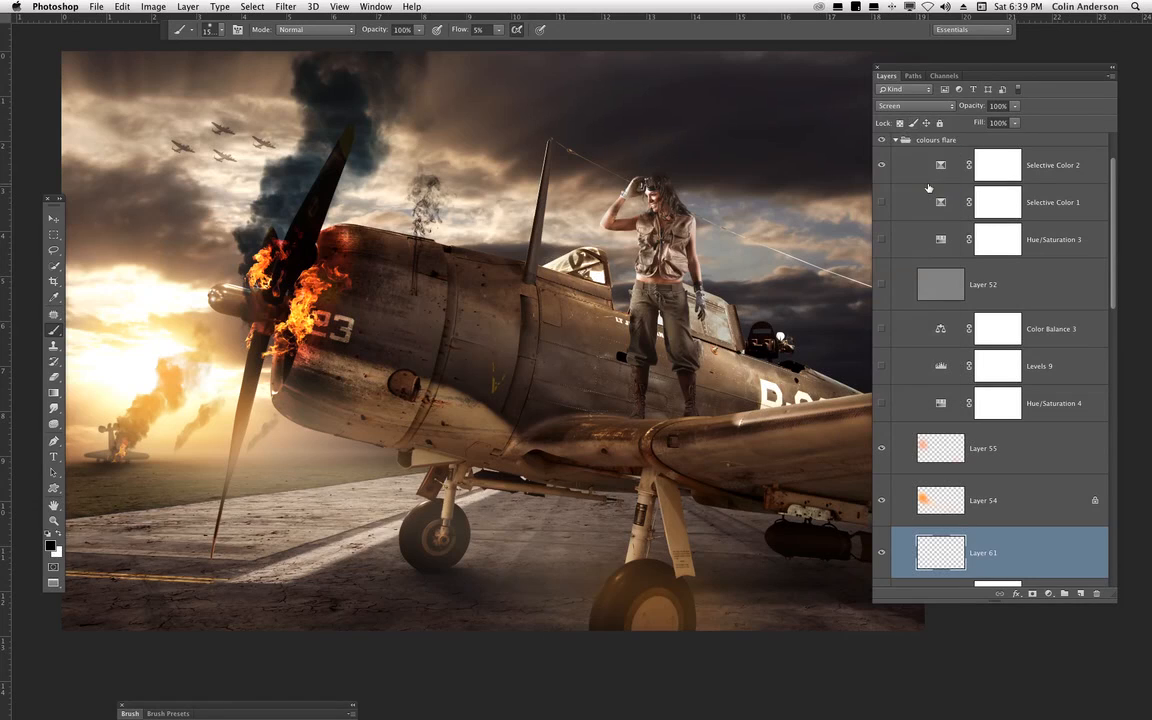
- Hide Layers 54 and 55 and set a saturated orange foreground colour based on one sampled from the sunset glow
{"action": "left_click_drag", "start_coordinate": [882, 500], "coordinate": [882, 448]}
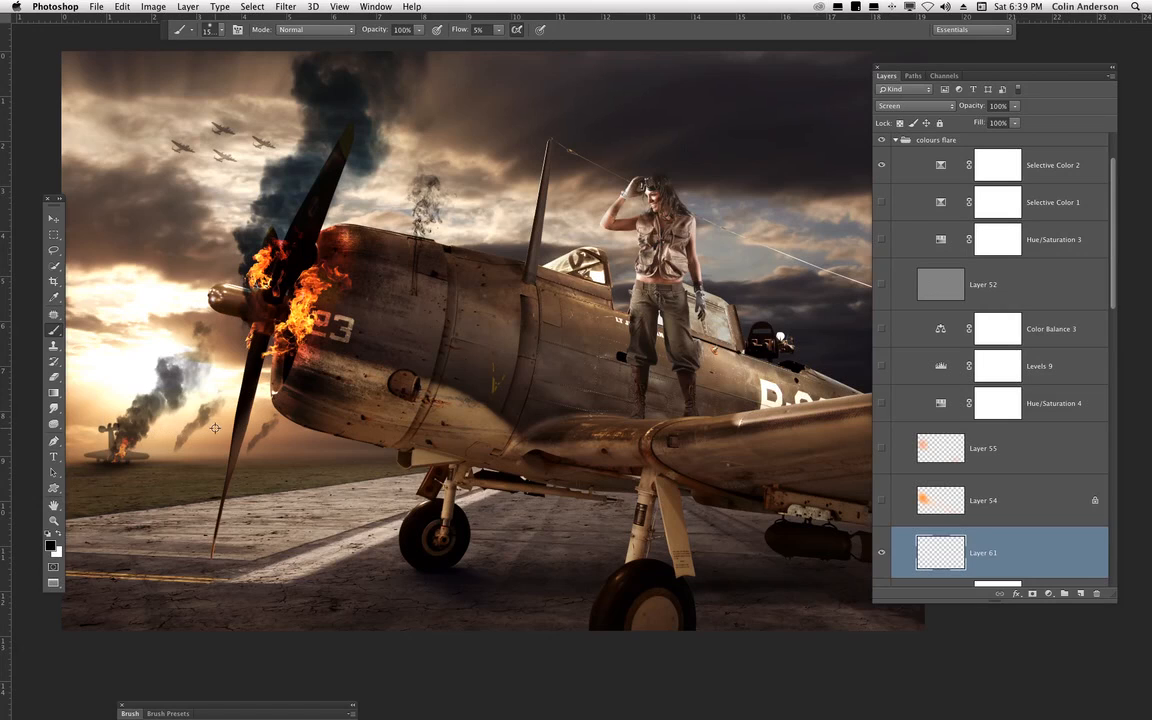
{"action": "left_click", "coordinate": [150, 350], "text": "alt"}
{"action": "left_click", "coordinate": [50, 545]}
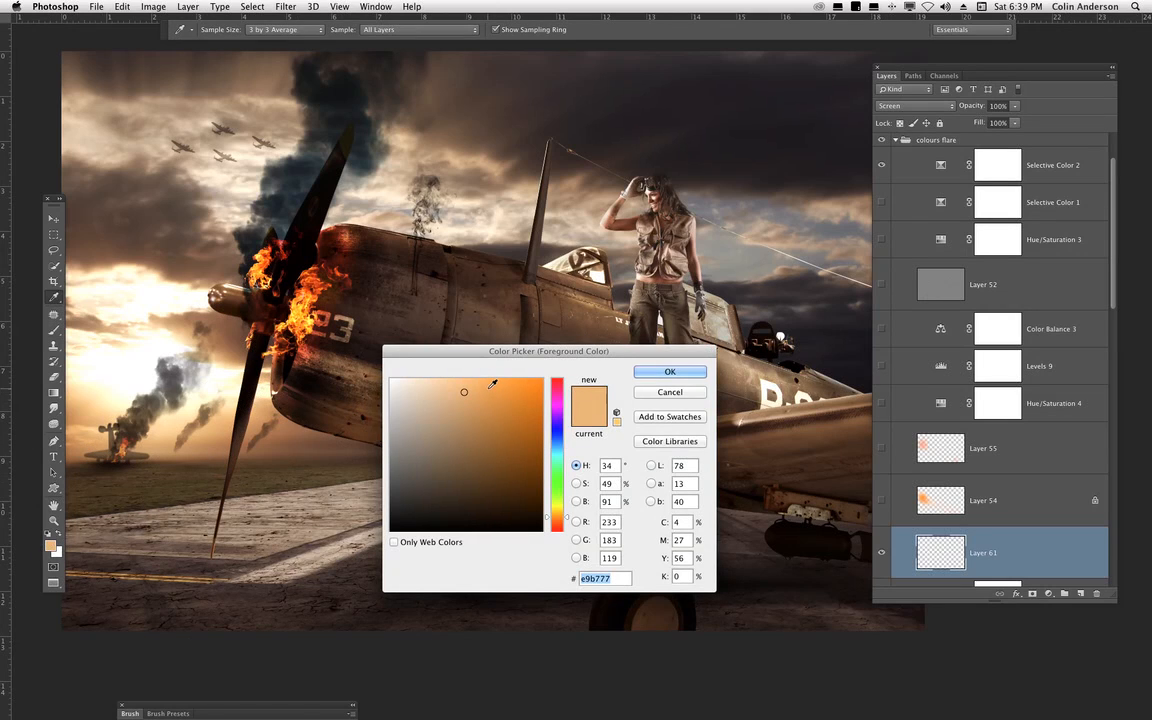
{"action": "left_click", "coordinate": [670, 372]}
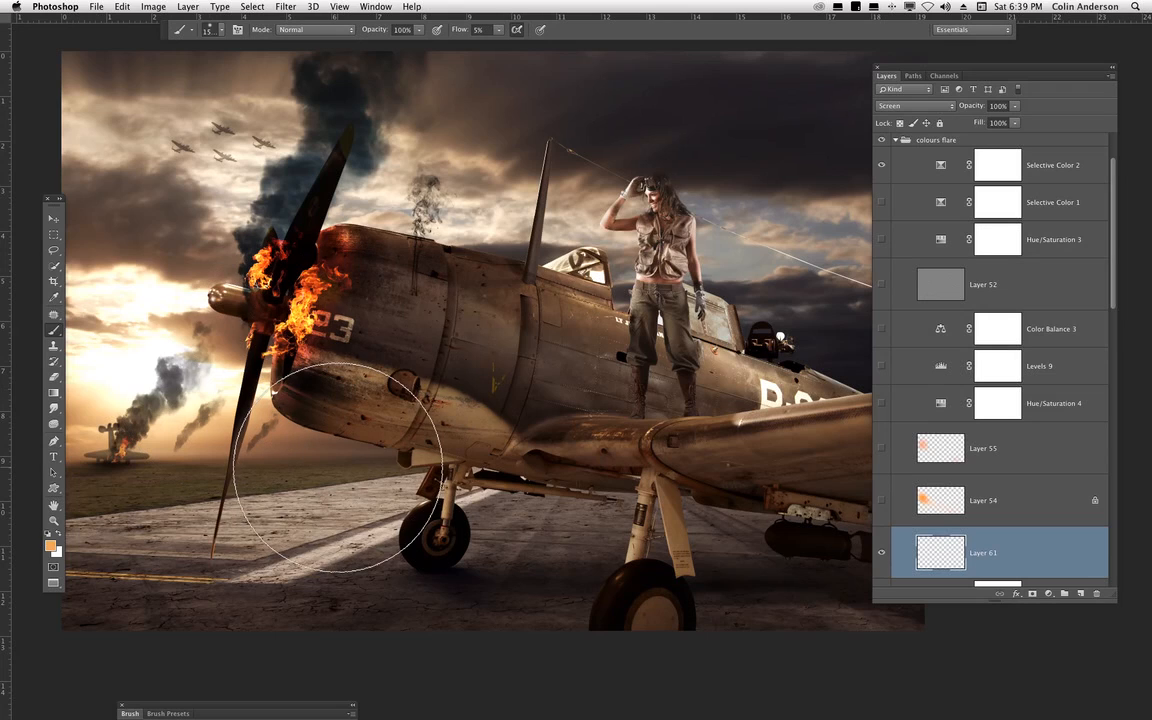
- Set the brush flow to 20% and paint a soft orange glow on Layer 61 over the sun, smoke and propeller
{"action": "left_click_drag", "start_coordinate": [473, 448], "coordinate": [542, 430]}
{"action": "left_click", "coordinate": [479, 29]}
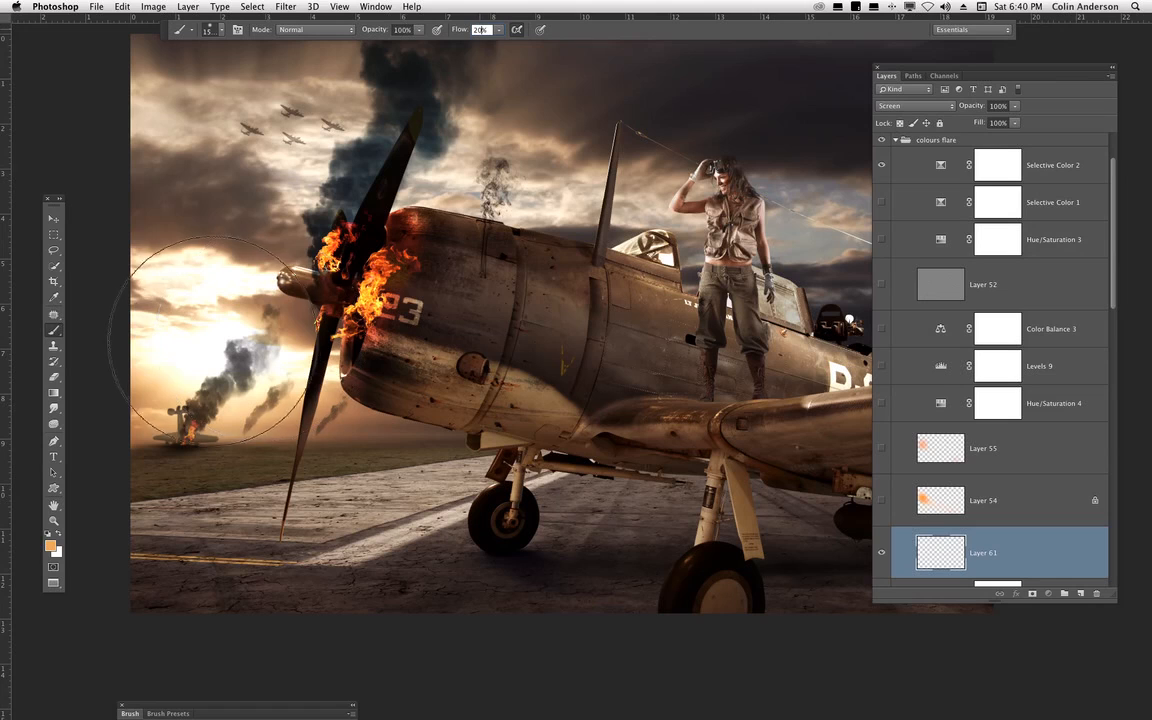
{"action": "mouse_move", "coordinate": [212, 336]}
{"action": "left_mouse_down"}
{"action": "mouse_move", "coordinate": [234, 346]}
{"action": "mouse_move", "coordinate": [208, 315]}
{"action": "mouse_move", "coordinate": [218, 308]}
{"action": "mouse_move", "coordinate": [199, 322]}
{"action": "left_mouse_up"}
{"action": "mouse_move", "coordinate": [238, 263]}
{"action": "left_mouse_down"}
{"action": "mouse_move", "coordinate": [284, 287]}
{"action": "mouse_move", "coordinate": [192, 337]}
{"action": "mouse_move", "coordinate": [195, 458]}
{"action": "mouse_move", "coordinate": [287, 383]}
{"action": "mouse_move", "coordinate": [231, 491]}
{"action": "left_mouse_up"}
{"action": "mouse_move", "coordinate": [283, 428]}
{"action": "left_mouse_down"}
{"action": "mouse_move", "coordinate": [257, 300]}
{"action": "mouse_move", "coordinate": [273, 443]}
{"action": "left_mouse_up"}
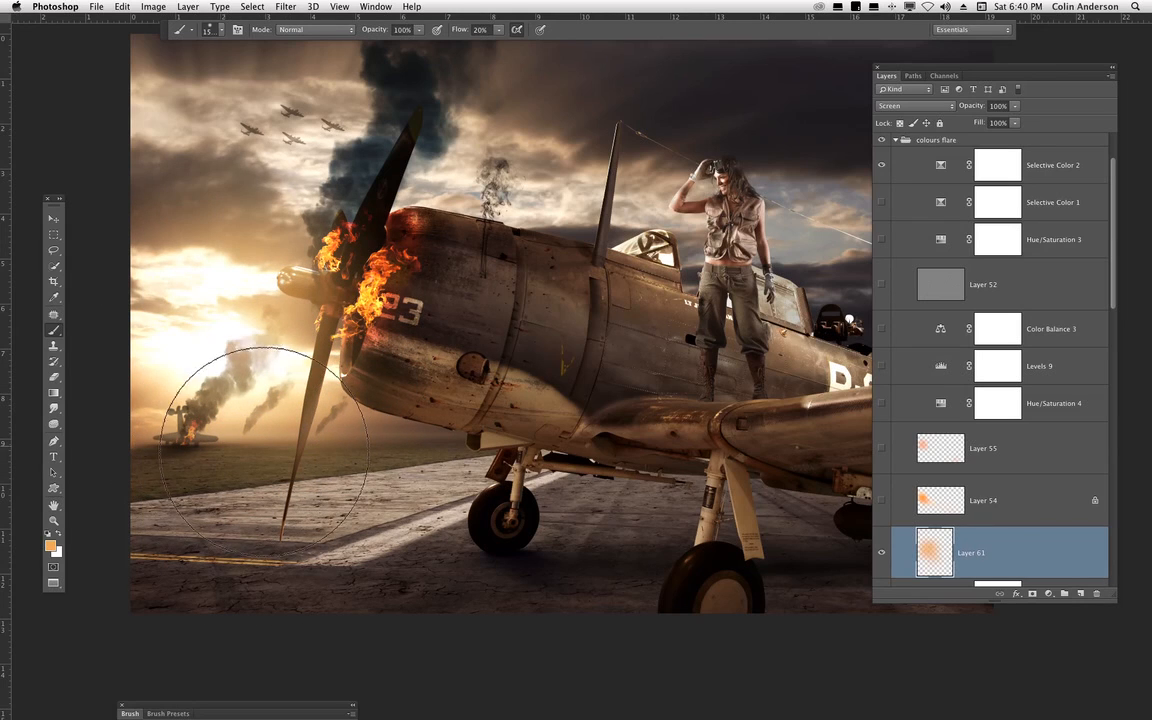
{"action": "left_click", "coordinate": [229, 443]}
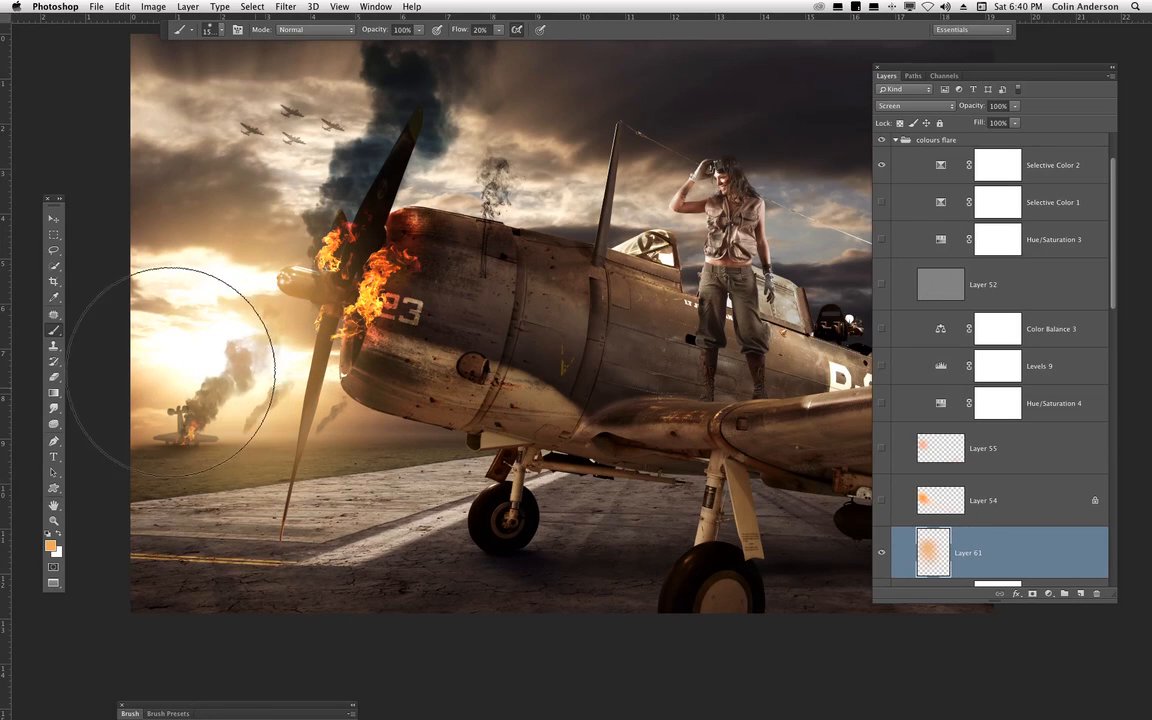
{"action": "mouse_move", "coordinate": [123, 435]}
{"action": "left_mouse_down"}
{"action": "mouse_move", "coordinate": [267, 437]}
{"action": "mouse_move", "coordinate": [272, 397]}
{"action": "mouse_move", "coordinate": [235, 438]}
{"action": "mouse_move", "coordinate": [193, 617]}
{"action": "left_mouse_up"}
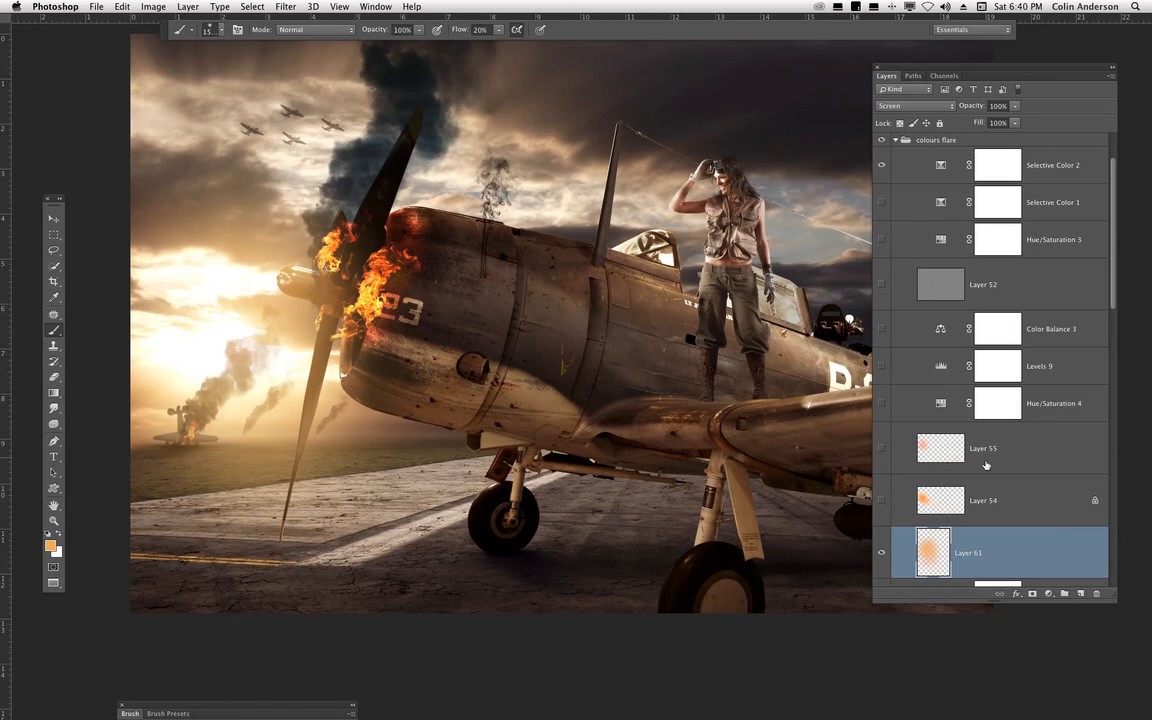
- Hide Layer 61, show Layer 54 and set its blend mode to Normal, toggling its visibility to examine the painted orange
{"action": "left_click", "coordinate": [882, 553]}
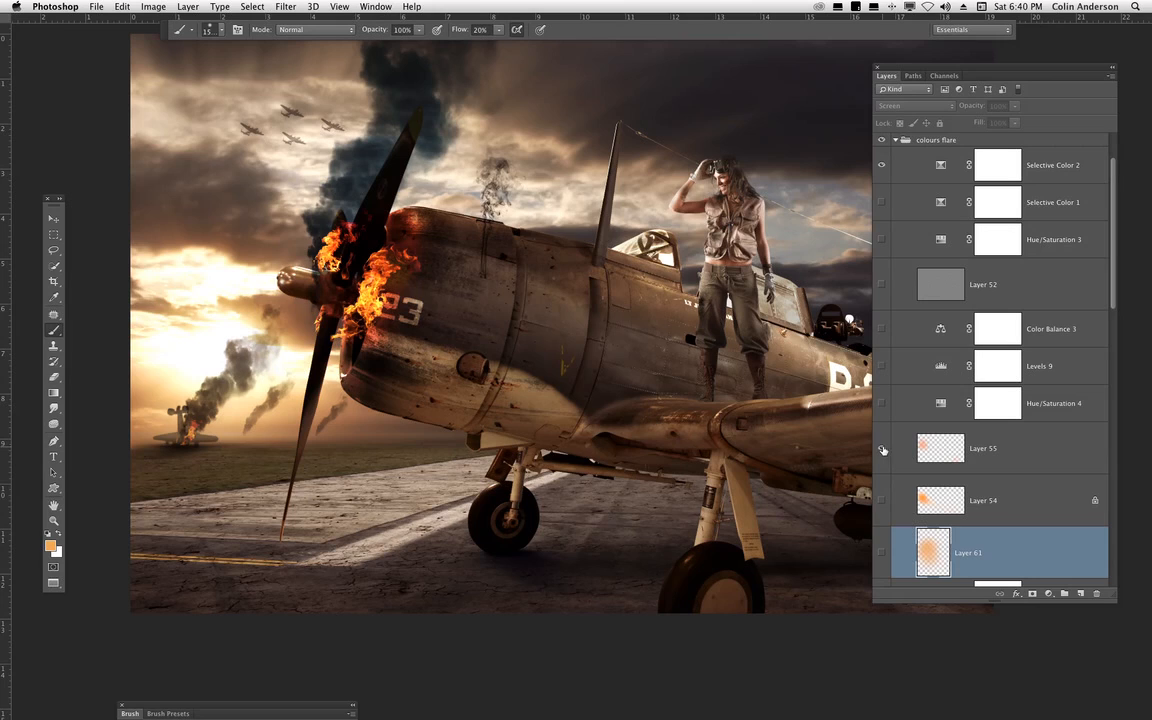
{"action": "left_click", "coordinate": [881, 501]}
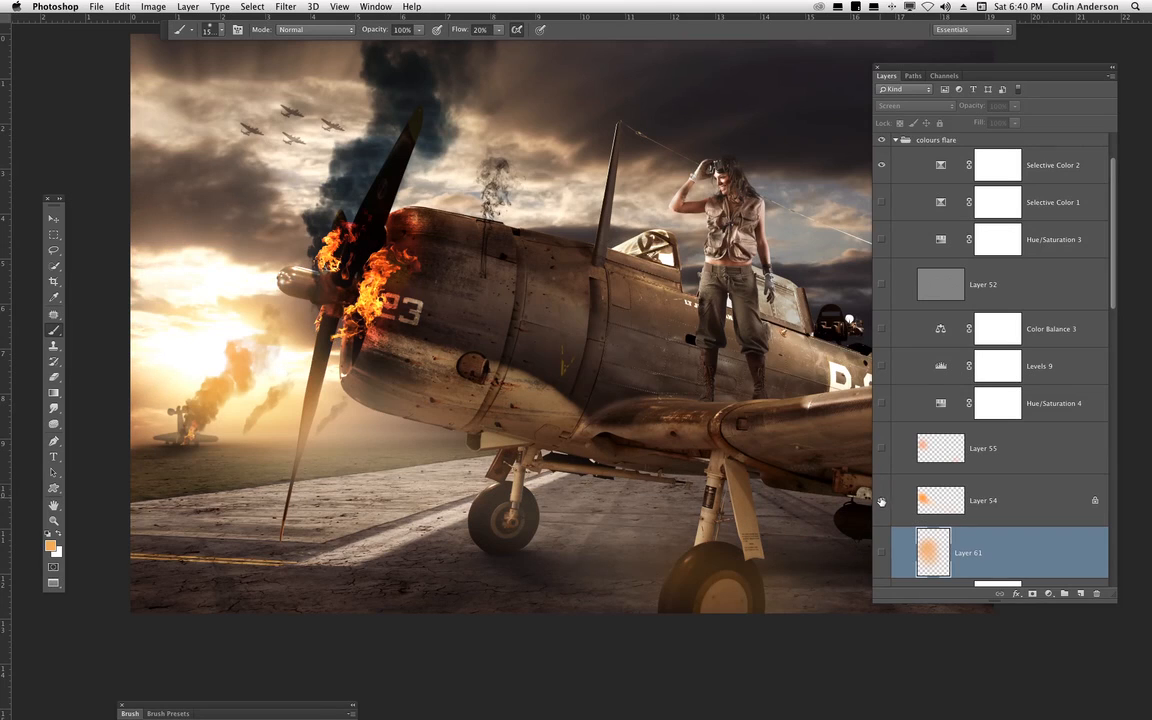
{"action": "left_click", "coordinate": [963, 500]}
{"action": "left_click", "coordinate": [912, 105]}
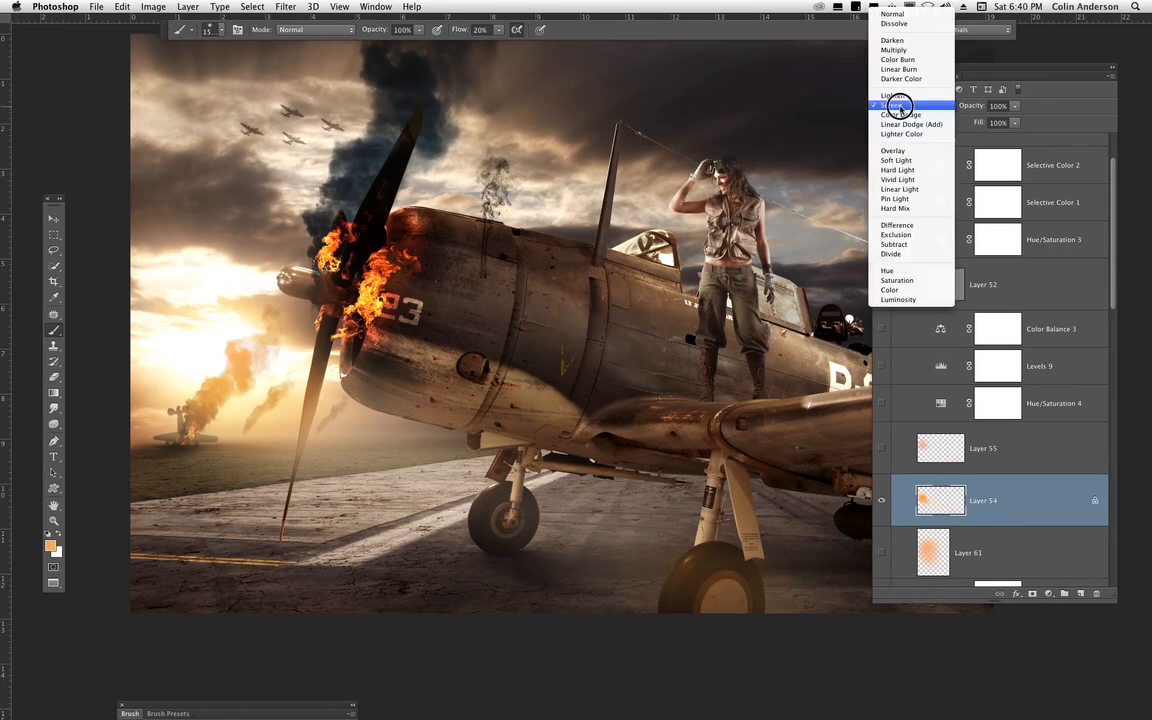
{"action": "left_click", "coordinate": [909, 13]}
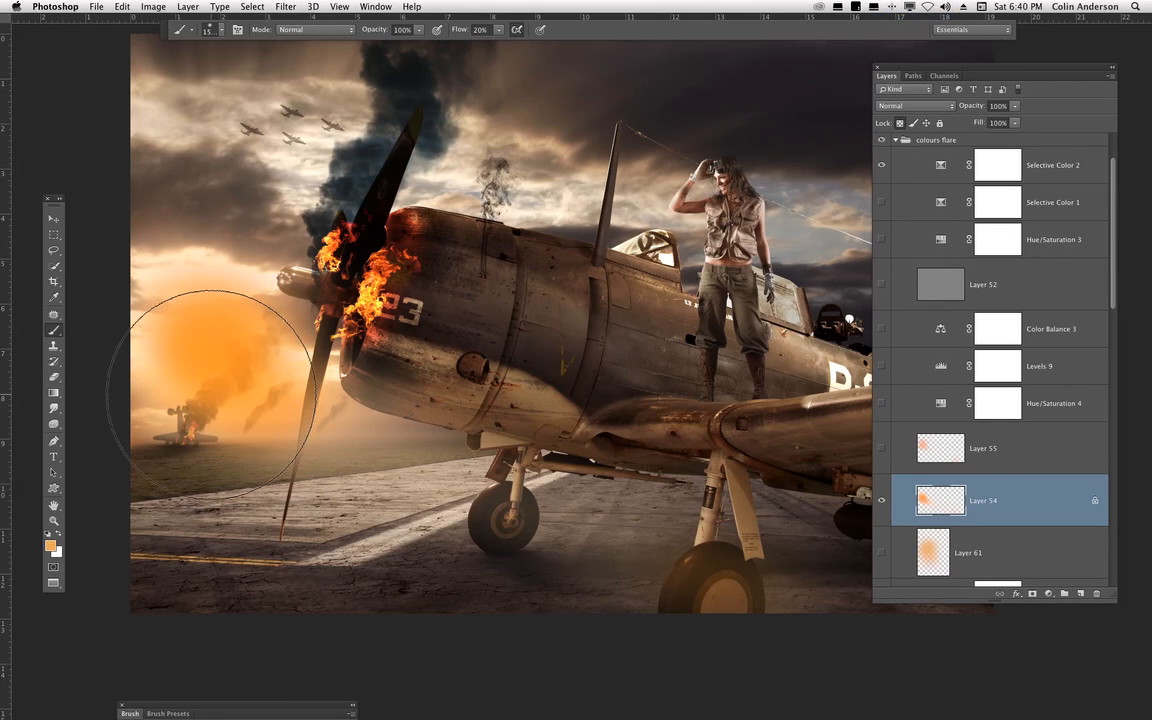
{"action": "left_click", "coordinate": [881, 500]}
{"action": "left_click", "coordinate": [881, 500]}
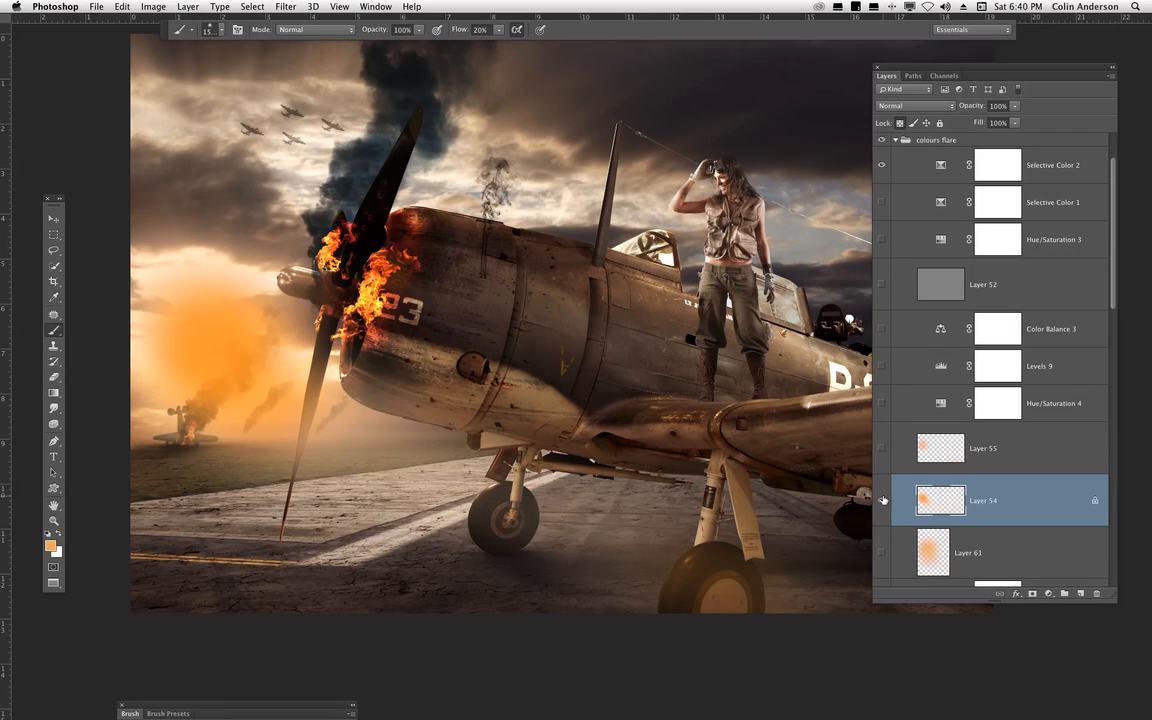
- Reduce the brush size to 412 px and unlock the transparent pixels of Layer 54
{"action": "left_click_drag", "start_coordinate": [393, 452], "coordinate": [297, 383]}
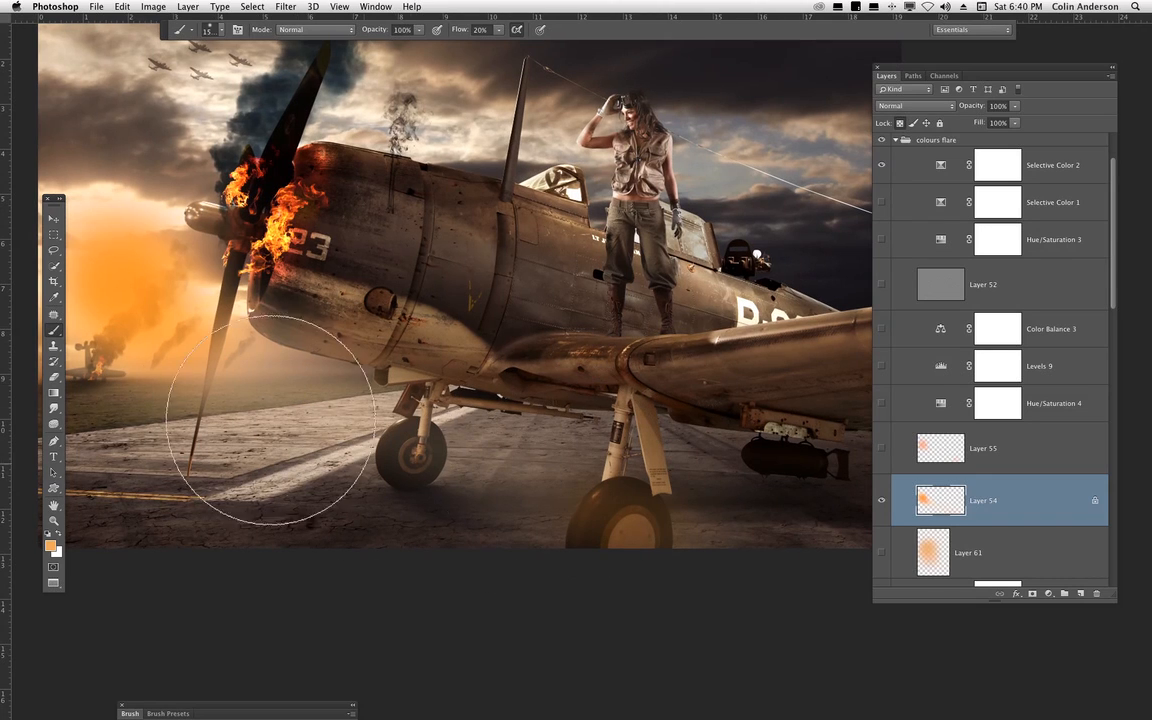
{"action": "right_click", "coordinate": [408, 244]}
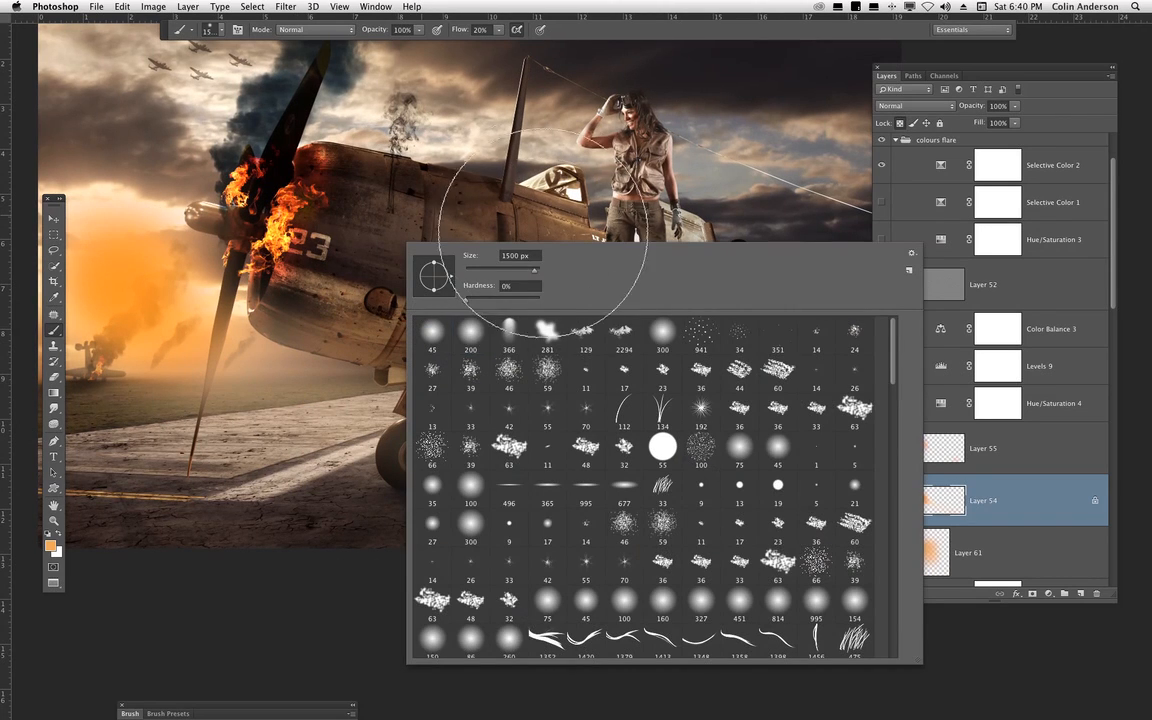
{"action": "left_click", "coordinate": [1029, 492]}
{"action": "left_click", "coordinate": [900, 123]}
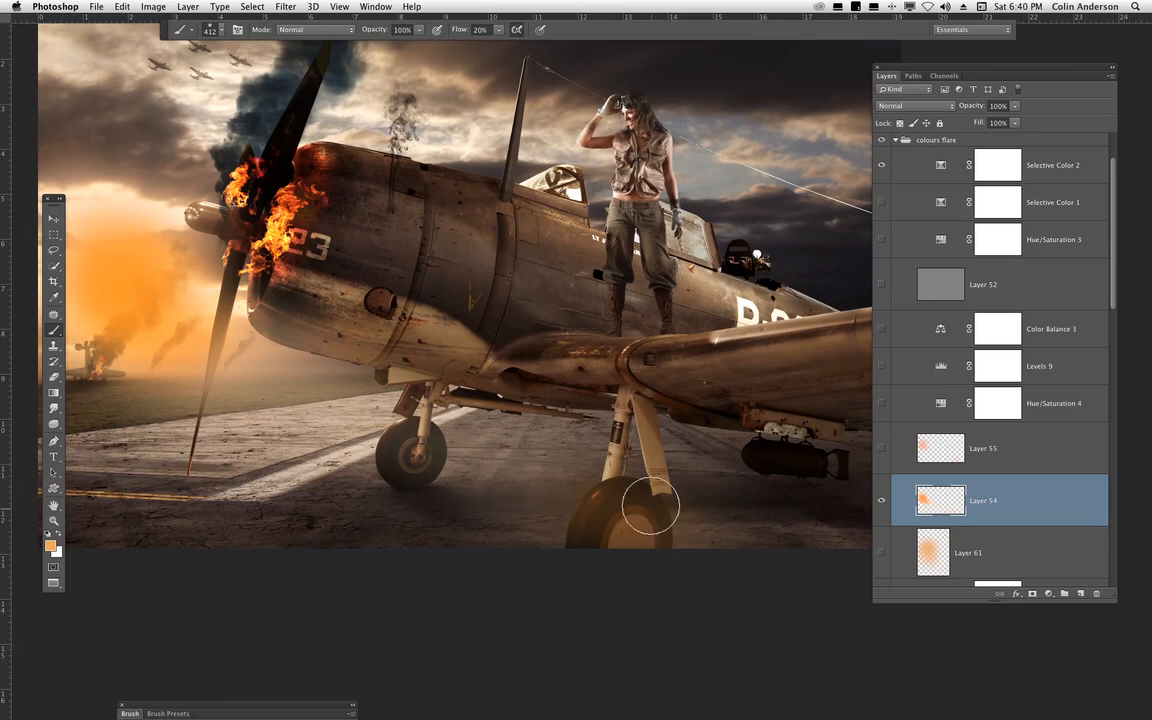
- Try painting an orange spot over the front wheel on Layer 54 and undo it
{"action": "mouse_move", "coordinate": [620, 504]}
{"action": "left_mouse_down"}
{"action": "mouse_move", "coordinate": [624, 545]}
{"action": "mouse_move", "coordinate": [648, 514]}
{"action": "mouse_move", "coordinate": [609, 661]}
{"action": "left_mouse_up"}
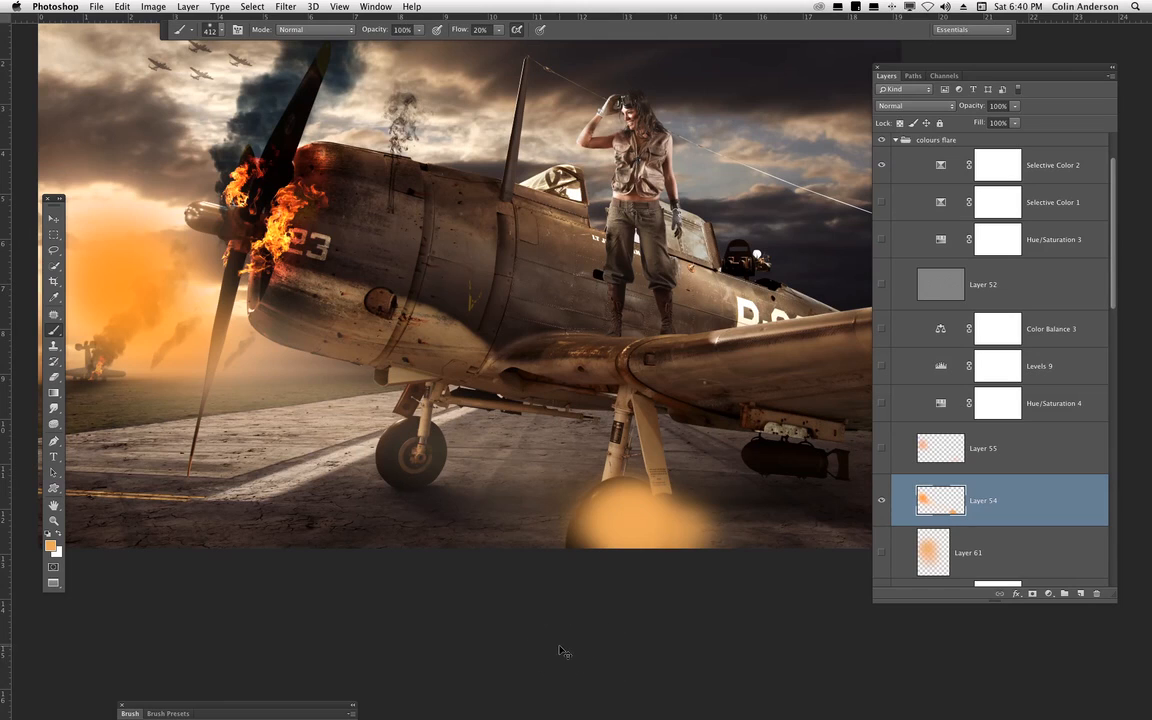
{"action": "key", "text": "ctrl+z"}
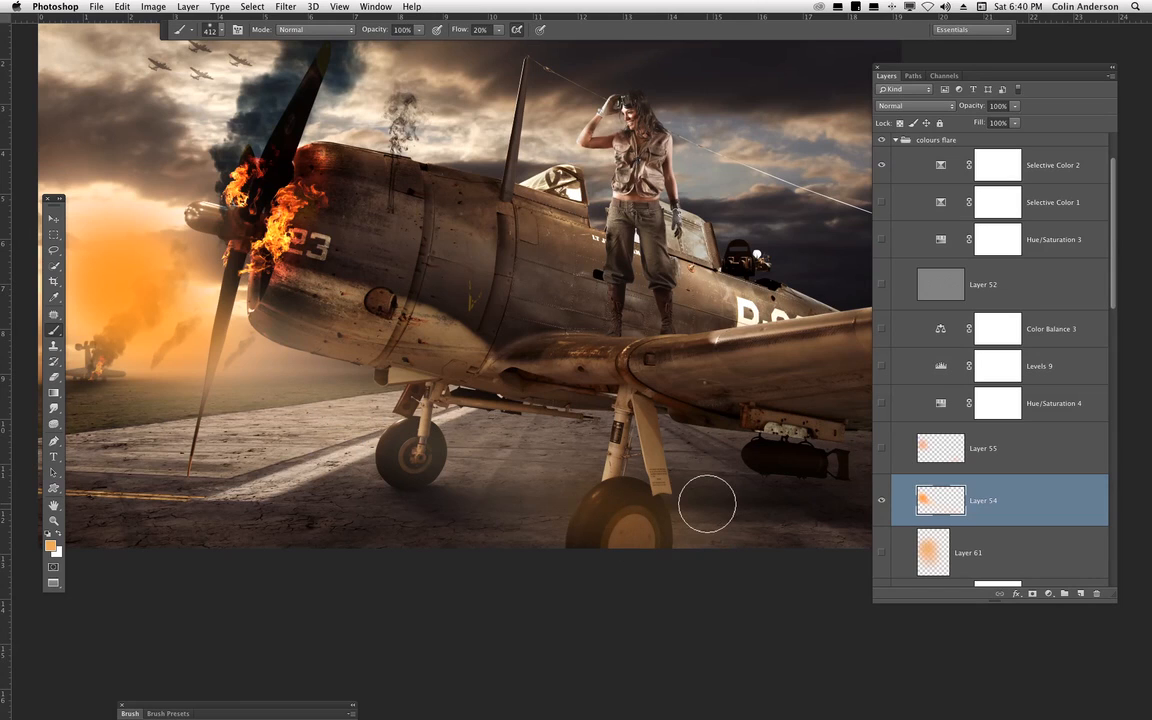
- Set Layer 54's blend mode to Screen and delete the painted Layer 61 below it
{"action": "left_click", "coordinate": [915, 105]}
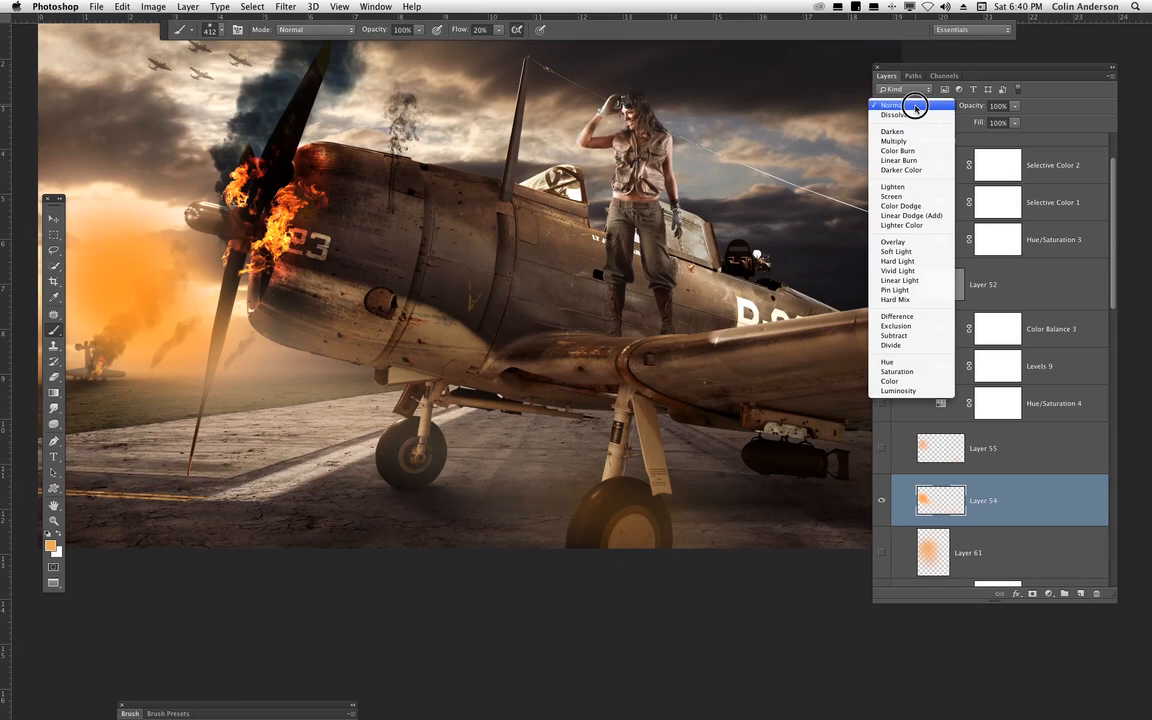
{"action": "left_click", "coordinate": [918, 198]}
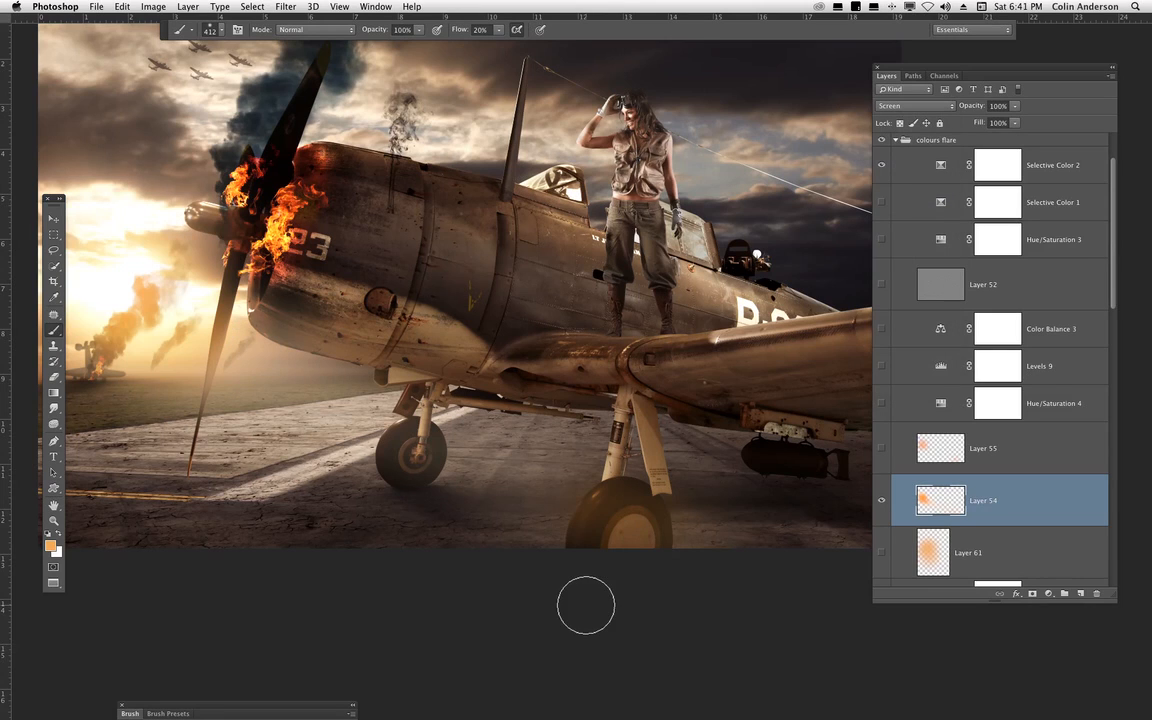
{"action": "left_click_drag", "start_coordinate": [988, 540], "coordinate": [1096, 593]}
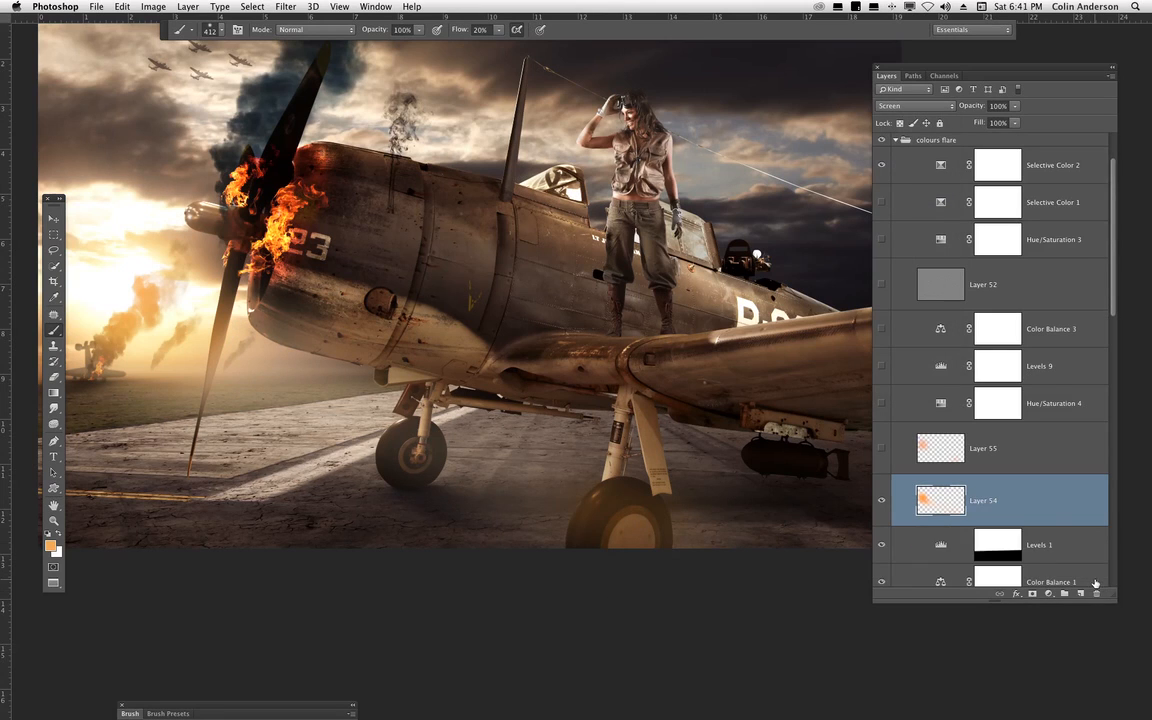
- Show Layer 55 and toggle its visibility to compare the Overlay glow around the sun and burning plane
{"action": "left_click", "coordinate": [973, 442]}
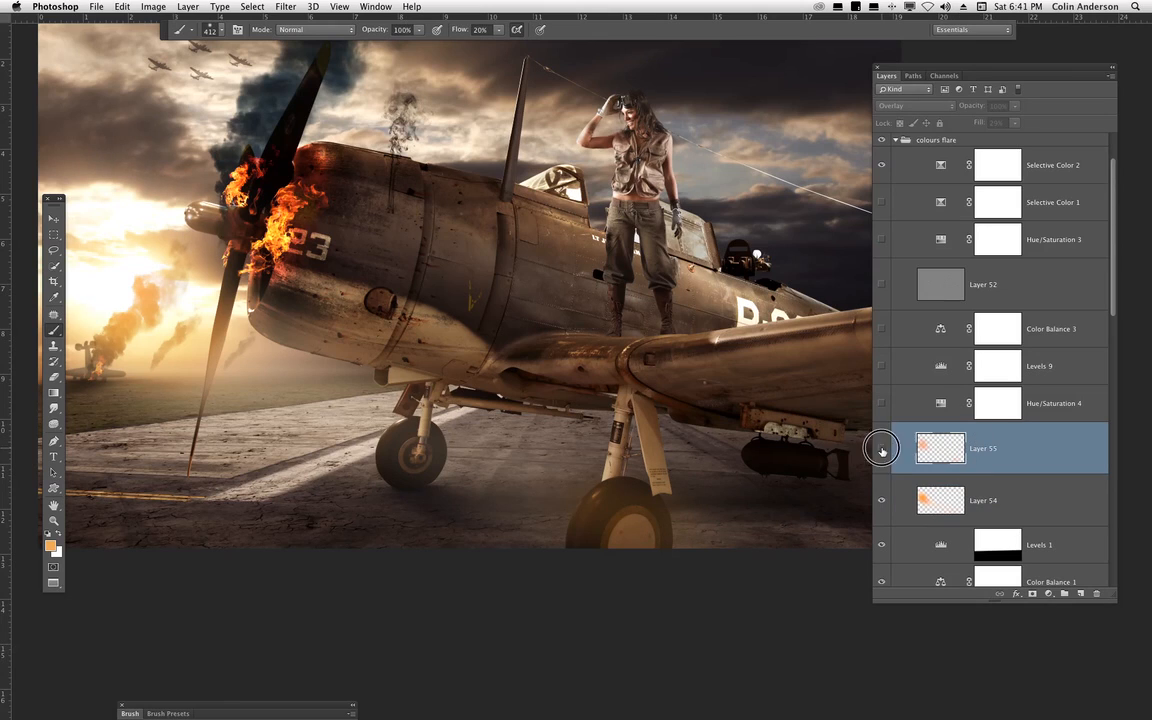
{"action": "left_click_drag", "start_coordinate": [403, 445], "coordinate": [488, 455]}
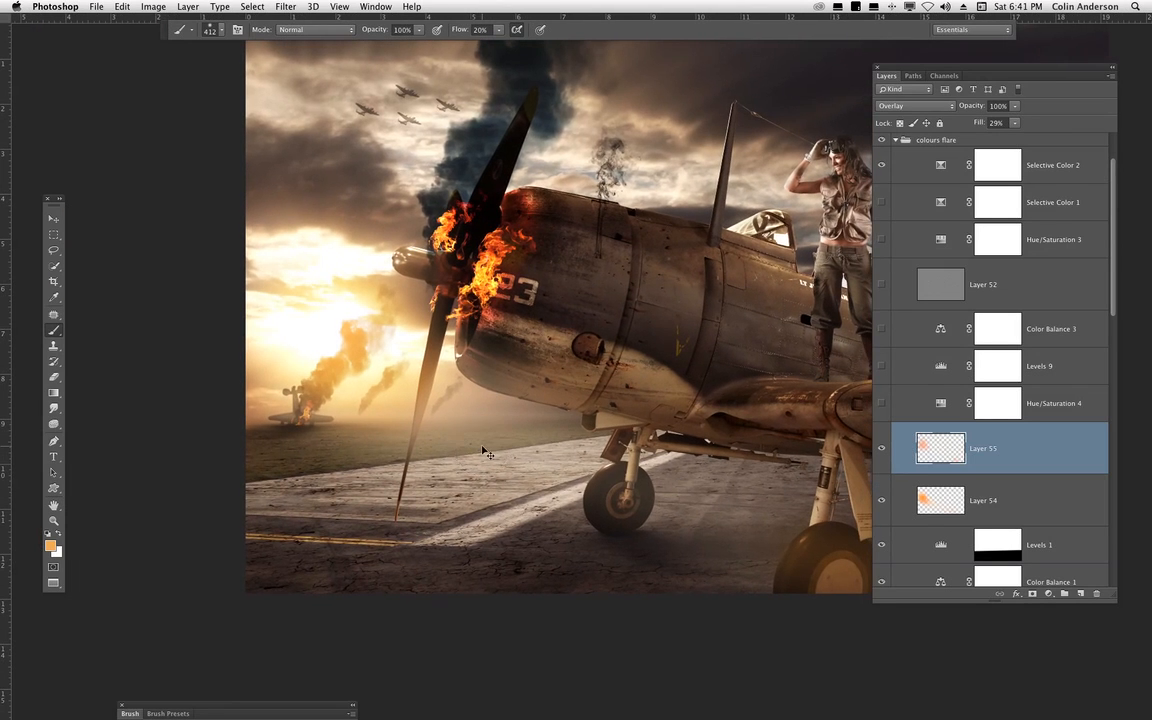
{"action": "key", "text": "super+equal"}
{"action": "left_click", "coordinate": [881, 448]}
{"action": "left_click", "coordinate": [881, 448]}
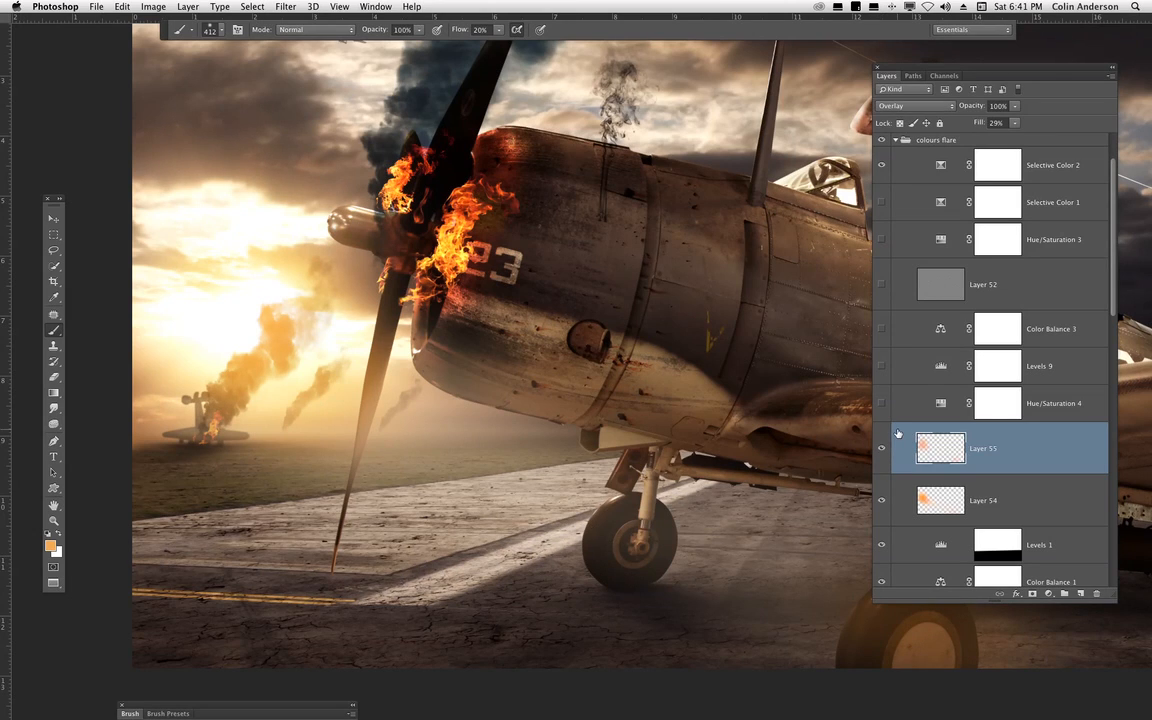
{"action": "key", "text": "v"}
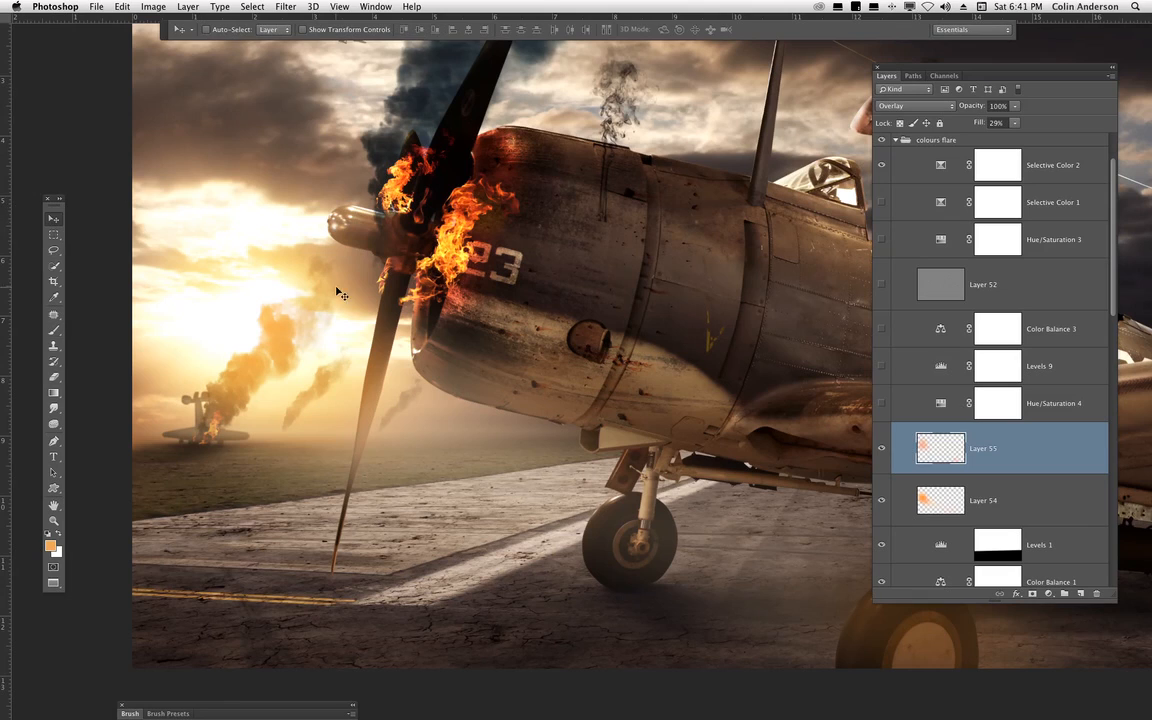
{"action": "left_click", "coordinate": [882, 448]}
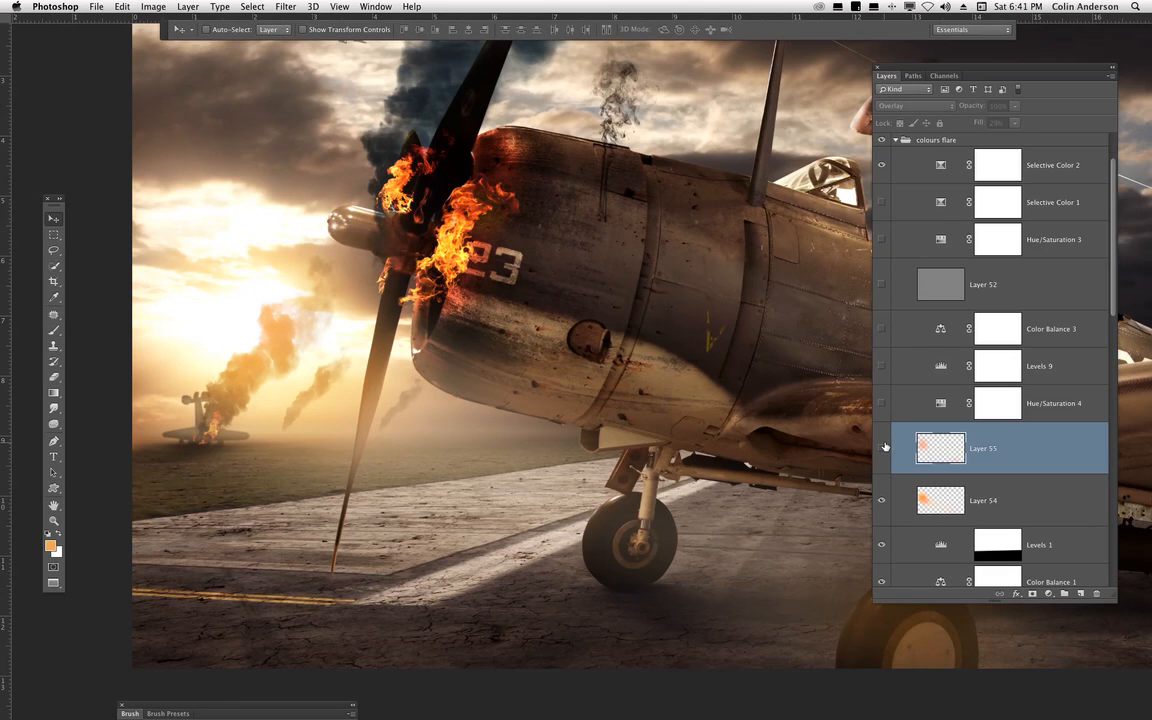
{"action": "left_click", "coordinate": [882, 448]}
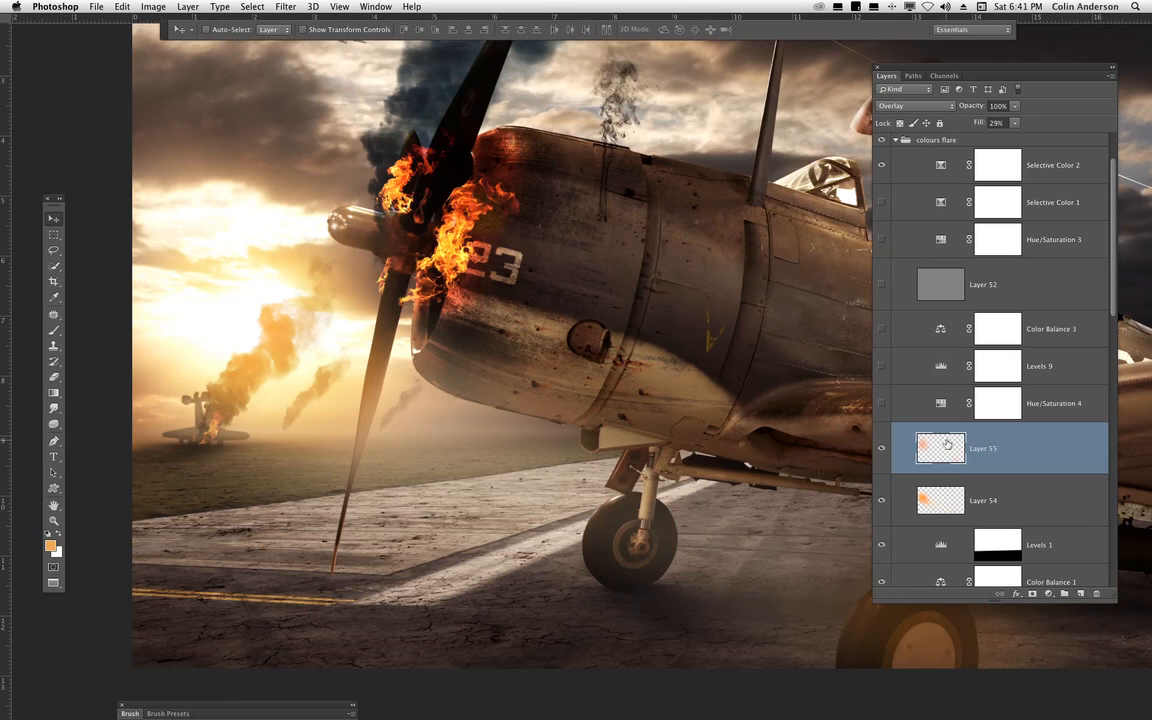
- Try the Normal blend mode on Layer 55 to examine the painted orange, and undo it
{"action": "left_click", "coordinate": [915, 105]}
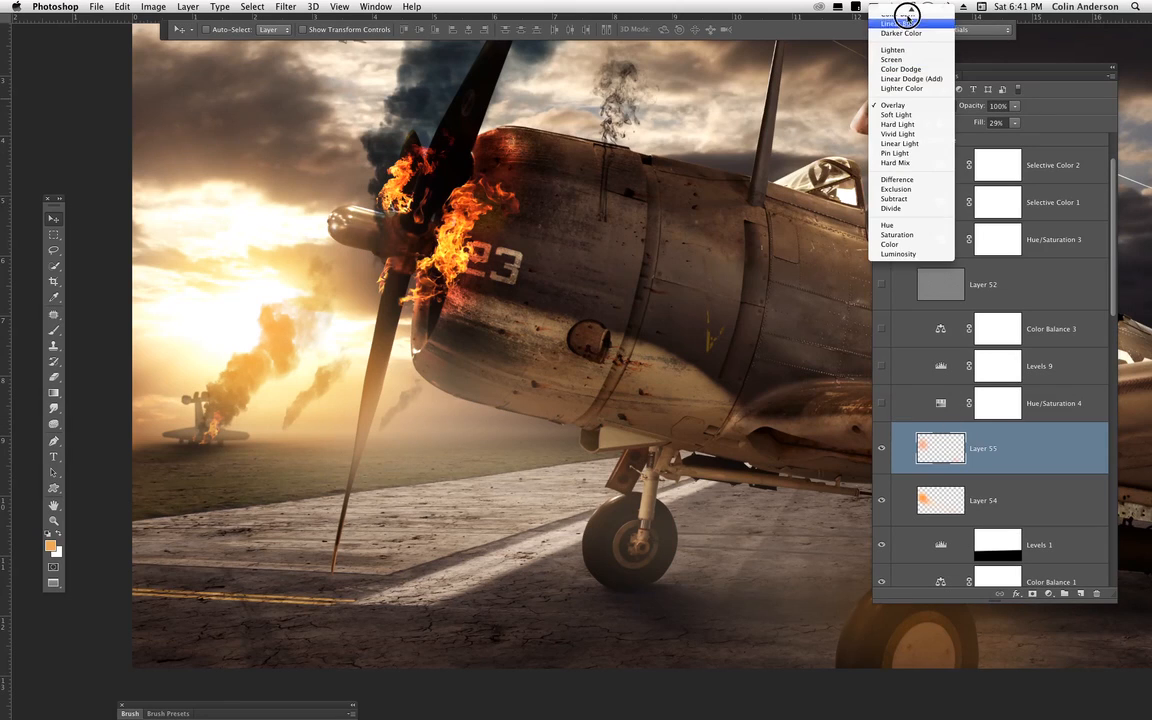
{"action": "left_click", "coordinate": [907, 12]}
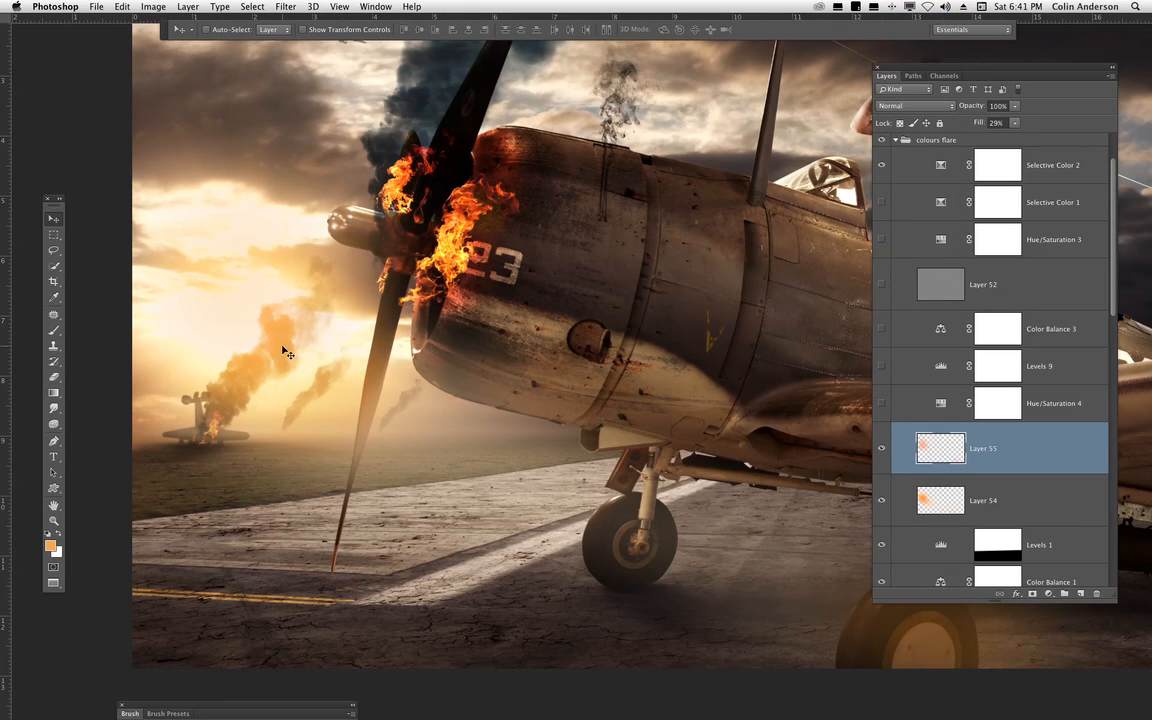
{"action": "key", "text": "super+z"}
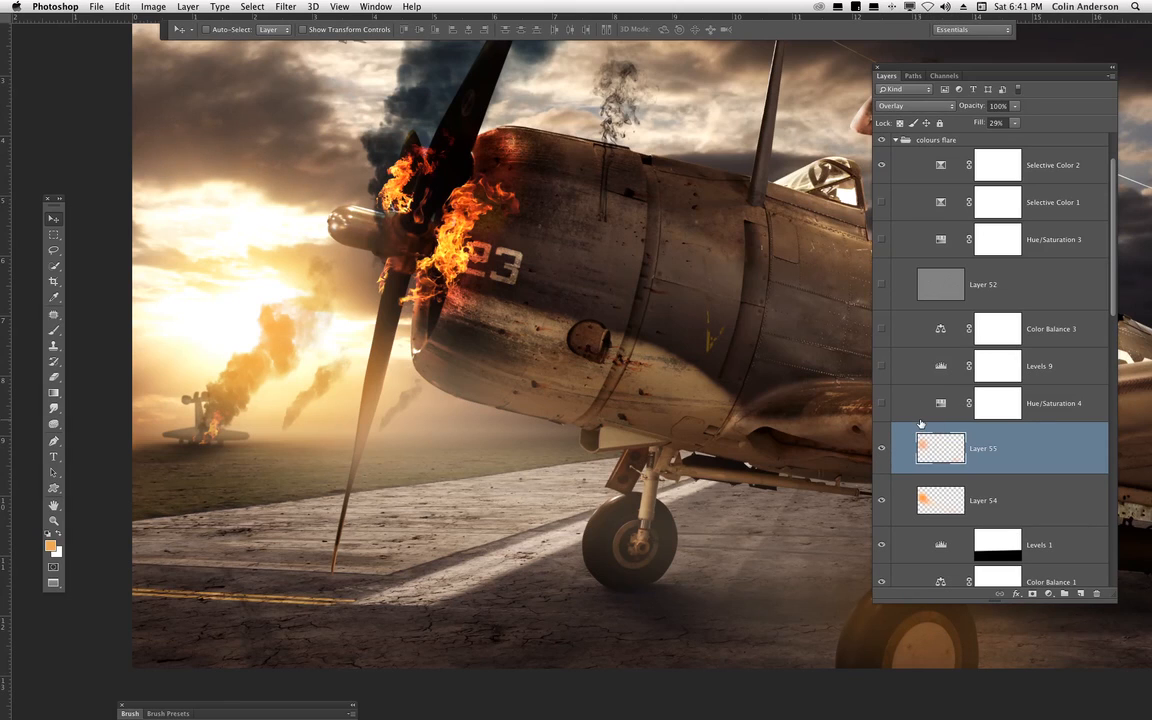
- Show the Hue/Saturation 4 adjustment layer and toggle its visibility to compare its effect on the whole image
{"action": "key", "text": "super+0"}
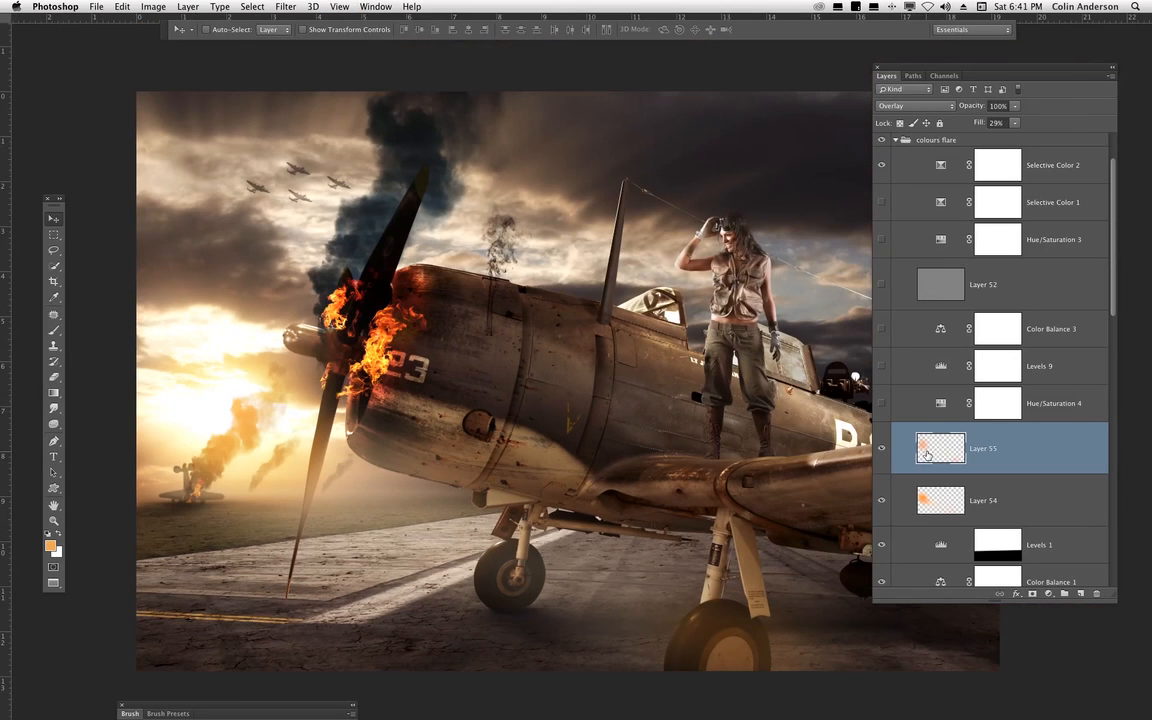
{"action": "left_click_drag", "start_coordinate": [586, 501], "coordinate": [572, 422]}
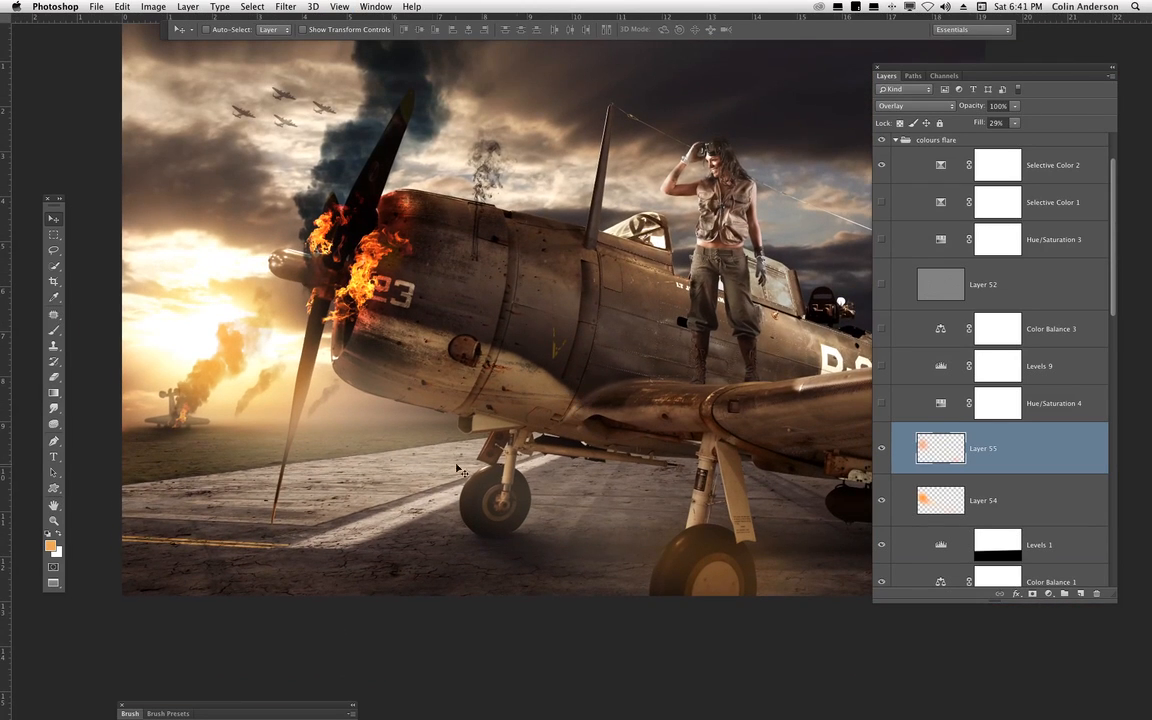
{"action": "left_click_drag", "start_coordinate": [1108, 311], "coordinate": [1108, 492]}
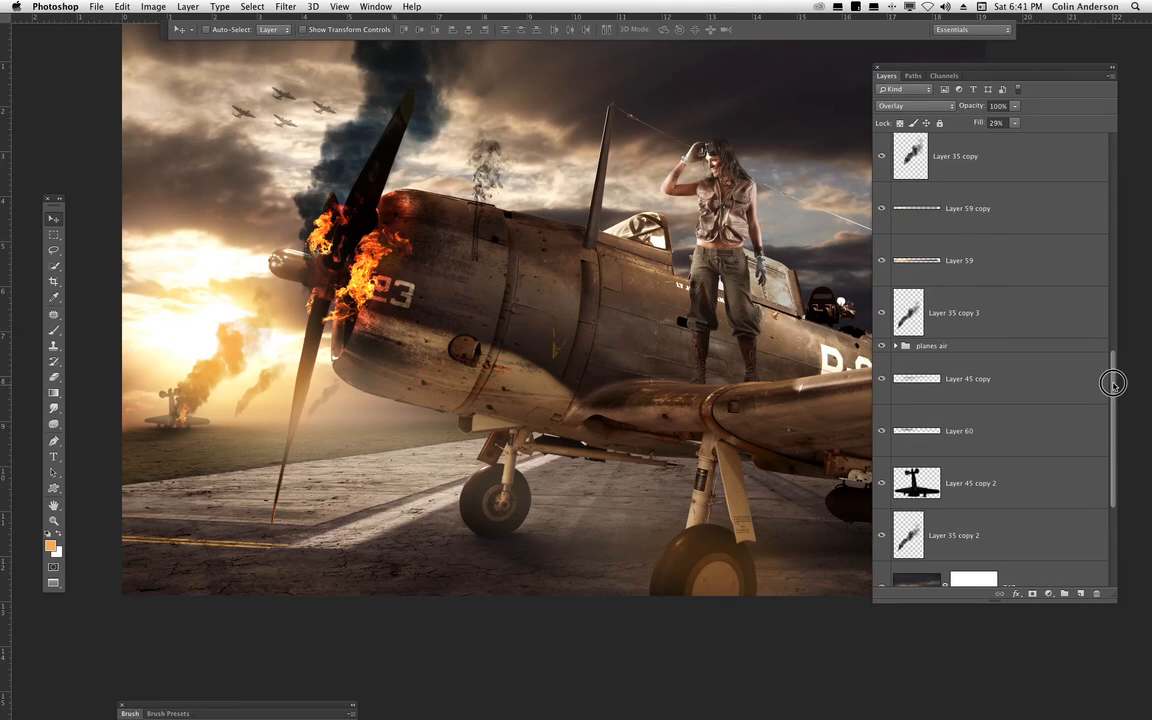
{"action": "scroll", "coordinate": [1112, 216], "scroll_direction": "up", "scroll_amount": 5}
{"action": "scroll", "coordinate": [1100, 210], "scroll_direction": "up", "scroll_amount": 5}
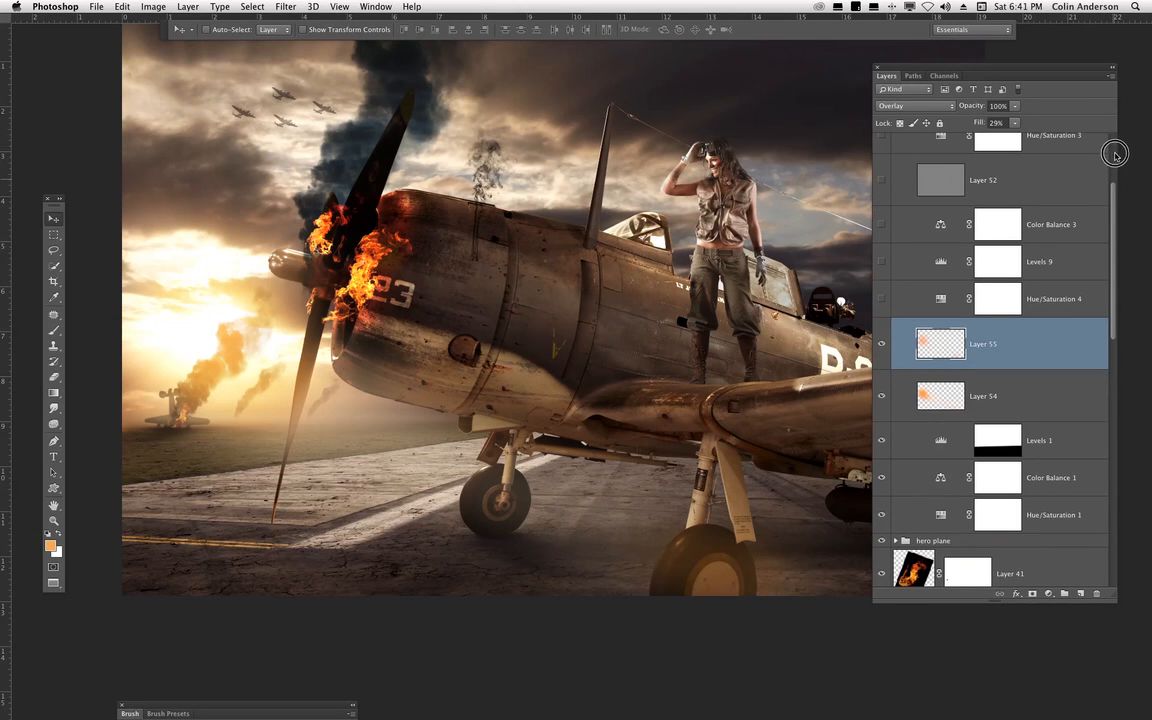
{"action": "scroll", "coordinate": [1114, 165], "scroll_direction": "up", "scroll_amount": 3}
{"action": "left_click", "coordinate": [881, 455]}
{"action": "left_click", "coordinate": [974, 459]}
{"action": "left_click", "coordinate": [882, 455]}
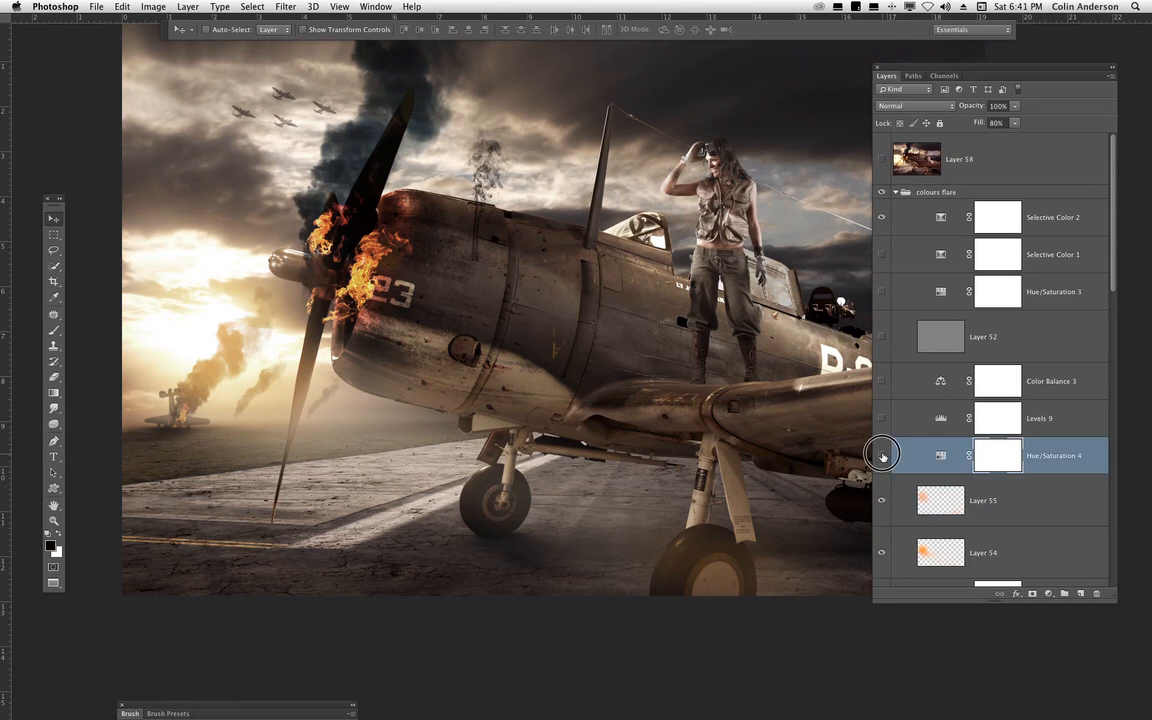
{"action": "left_click", "coordinate": [882, 455]}
- Uncover the full image and show the Levels 9 adjustment layer
{"action": "left_click_drag", "start_coordinate": [988, 66], "coordinate": [1072, 66]}
{"action": "left_click_drag", "start_coordinate": [664, 446], "coordinate": [612, 470]}
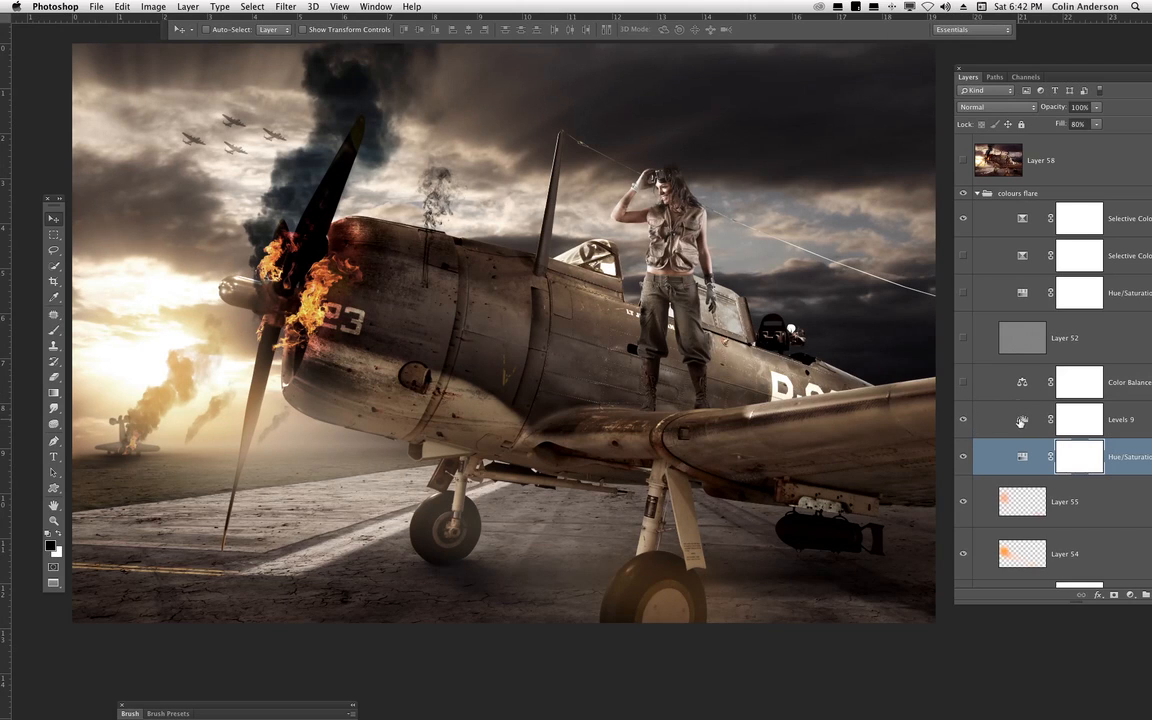
{"action": "left_click", "coordinate": [963, 420]}
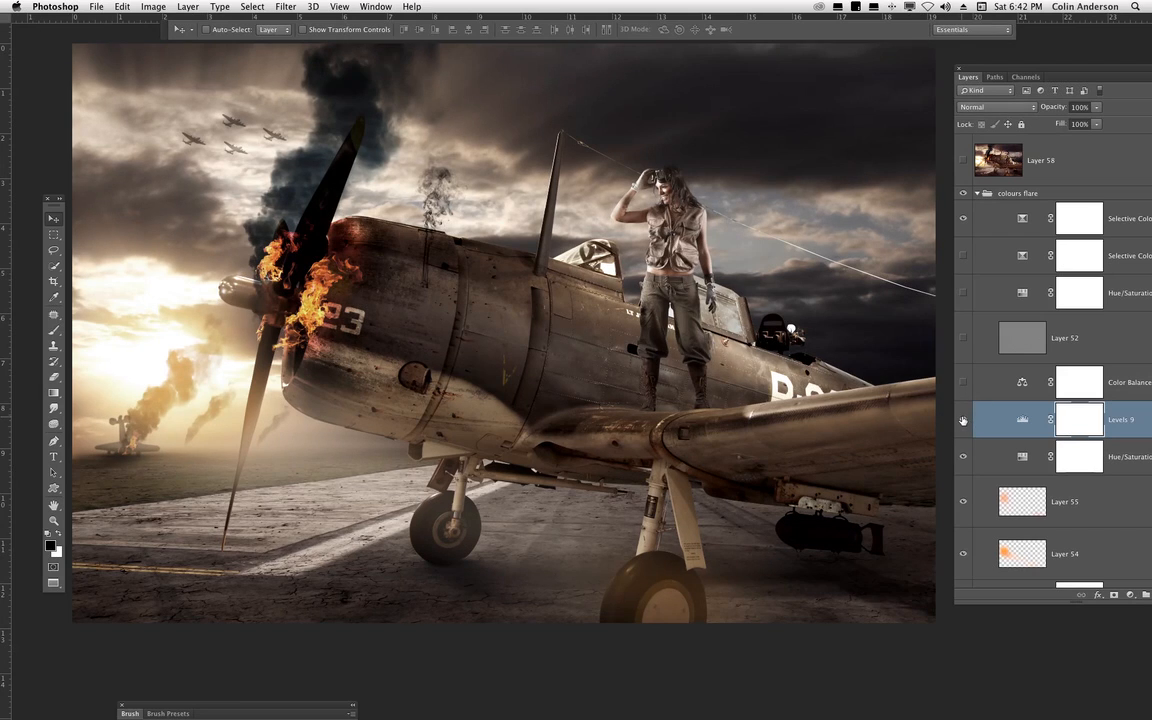
- Show the Color Balance 3 adjustment layer and open its settings to examine the midtone values
{"action": "left_click", "coordinate": [1035, 385]}
{"action": "left_click", "coordinate": [963, 382]}
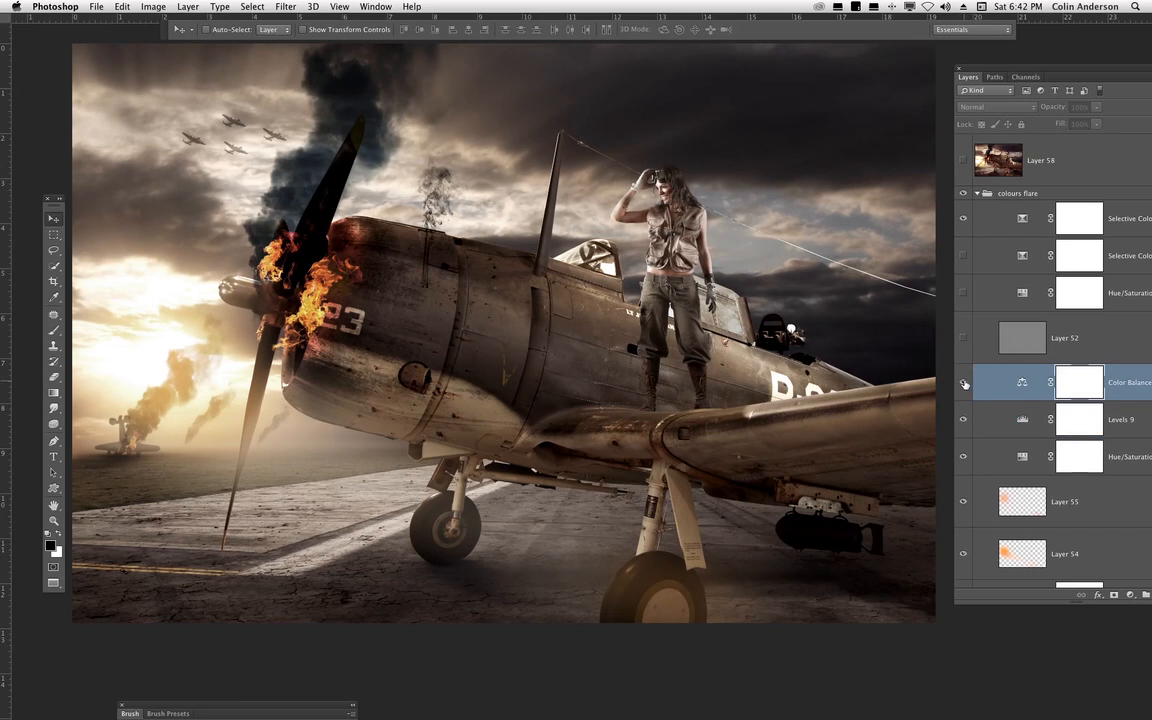
{"action": "left_click", "coordinate": [1027, 386]}
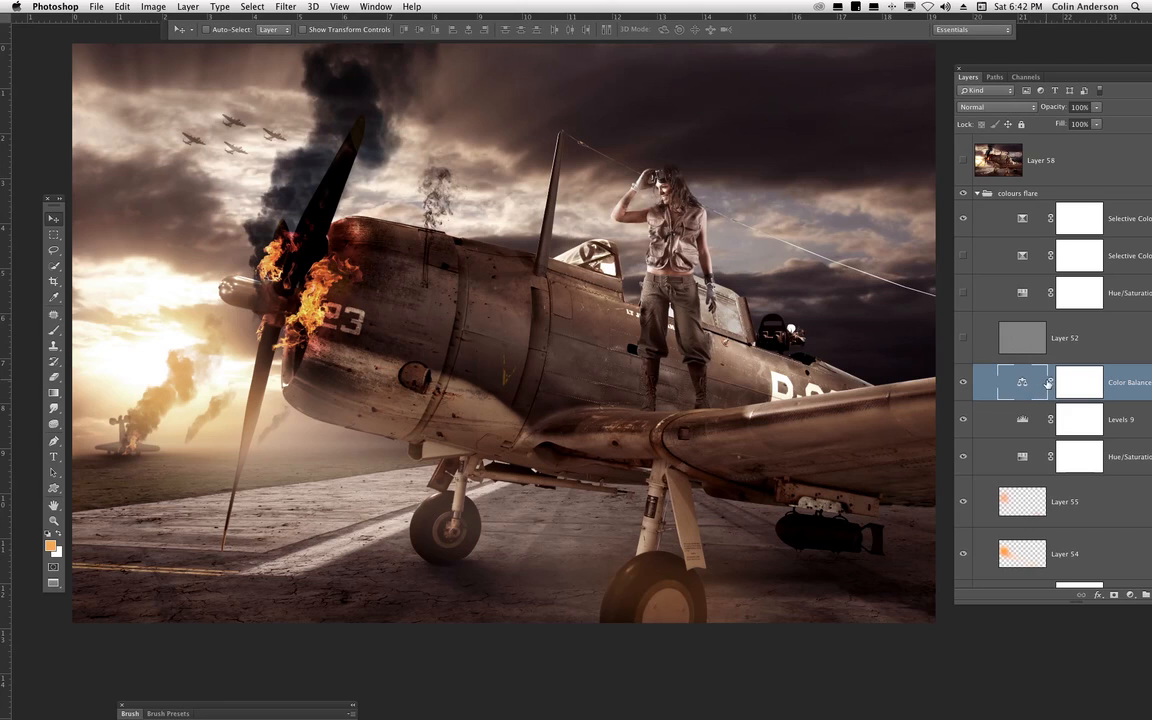
{"action": "double_click", "coordinate": [1021, 382]}
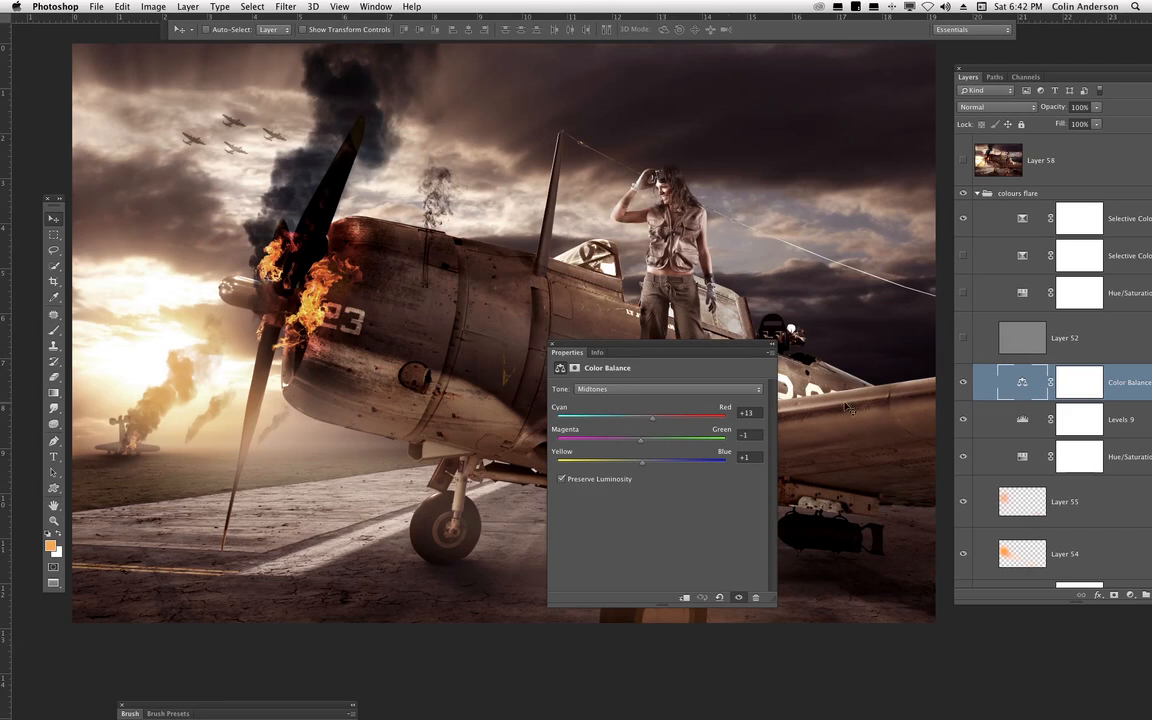
{"action": "left_click", "coordinate": [551, 344]}
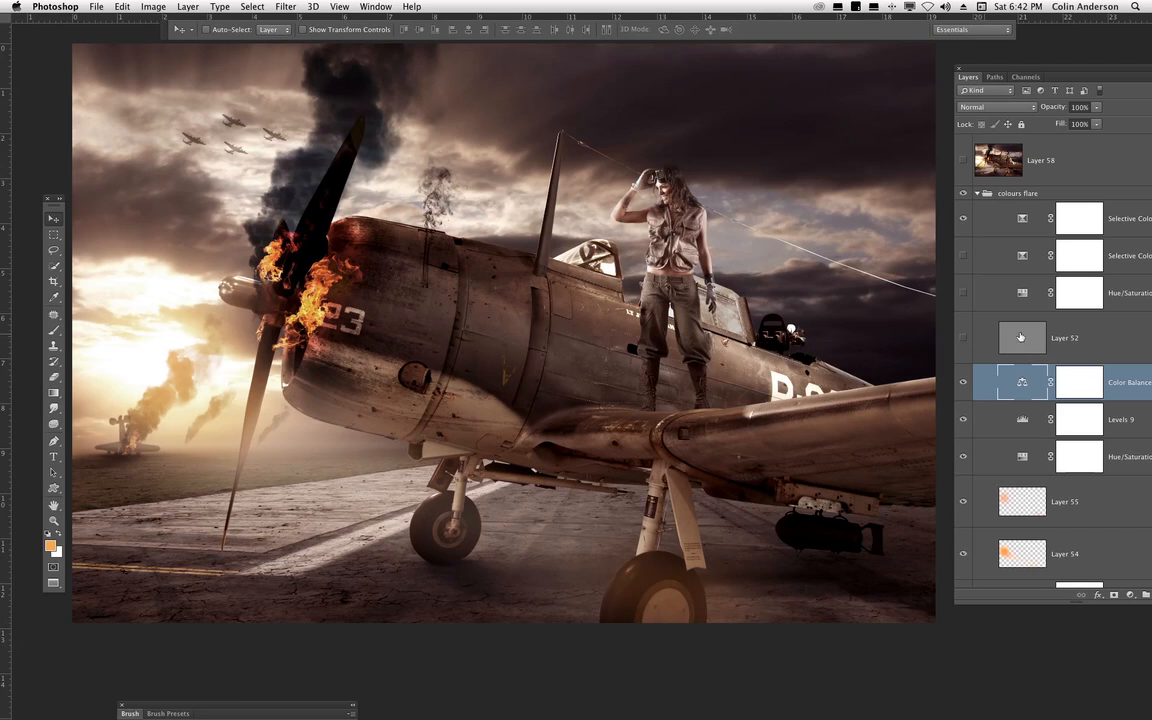
- Toggle the grey Overlay layer, Layer 52, to examine its effect on the image
{"action": "left_click", "coordinate": [964, 339]}
{"action": "left_click", "coordinate": [1030, 336]}
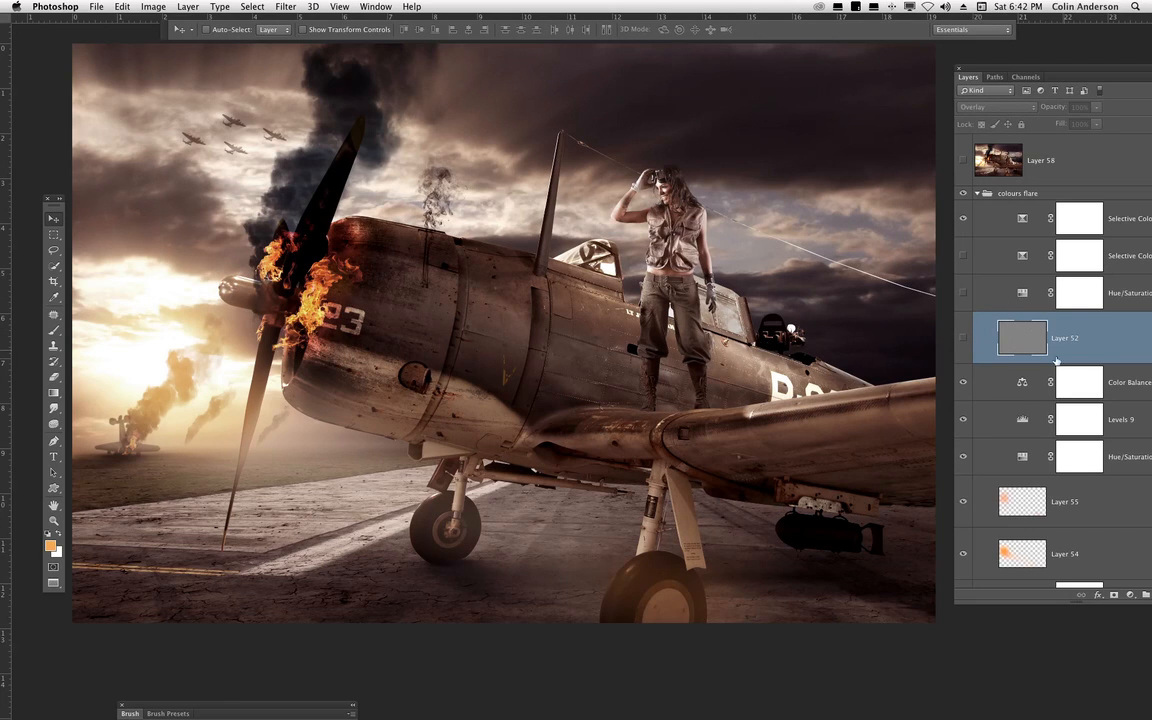
{"action": "left_click", "coordinate": [963, 338]}
- Stamp all visible layers into a new layer above Color Balance 3 and set its blend mode to Overlay
{"action": "left_click", "coordinate": [1034, 383]}
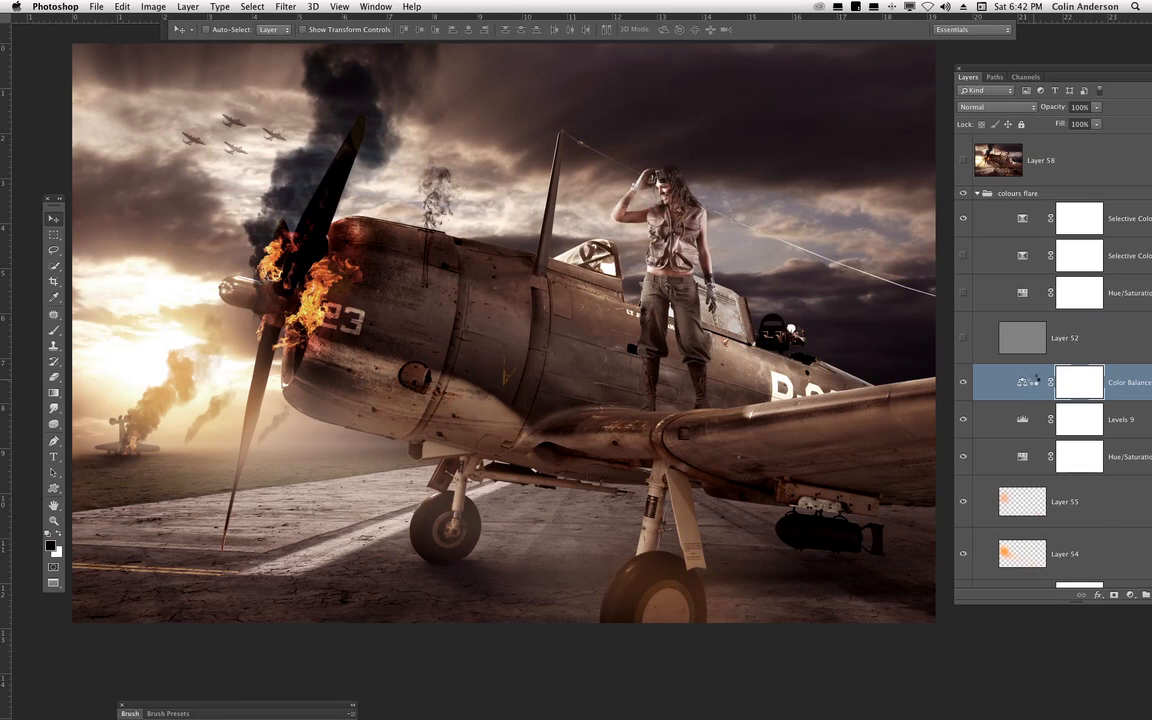
{"action": "key", "text": "super+alt+shift+e"}
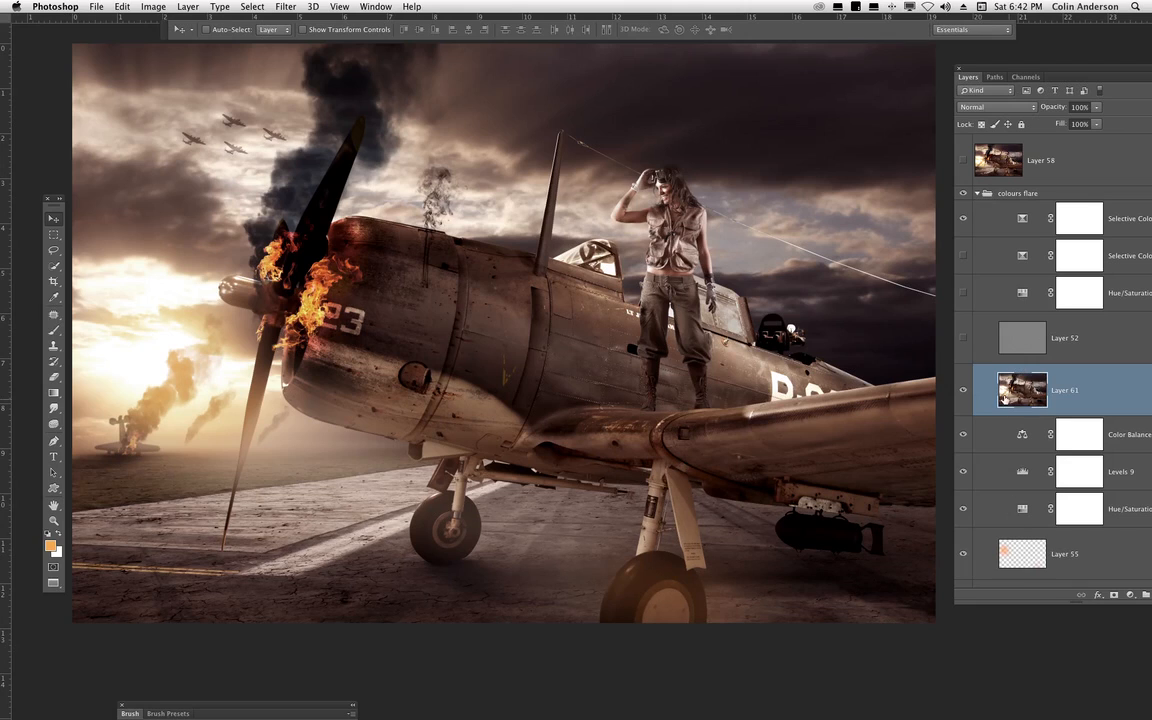
{"action": "left_click", "coordinate": [993, 106]}
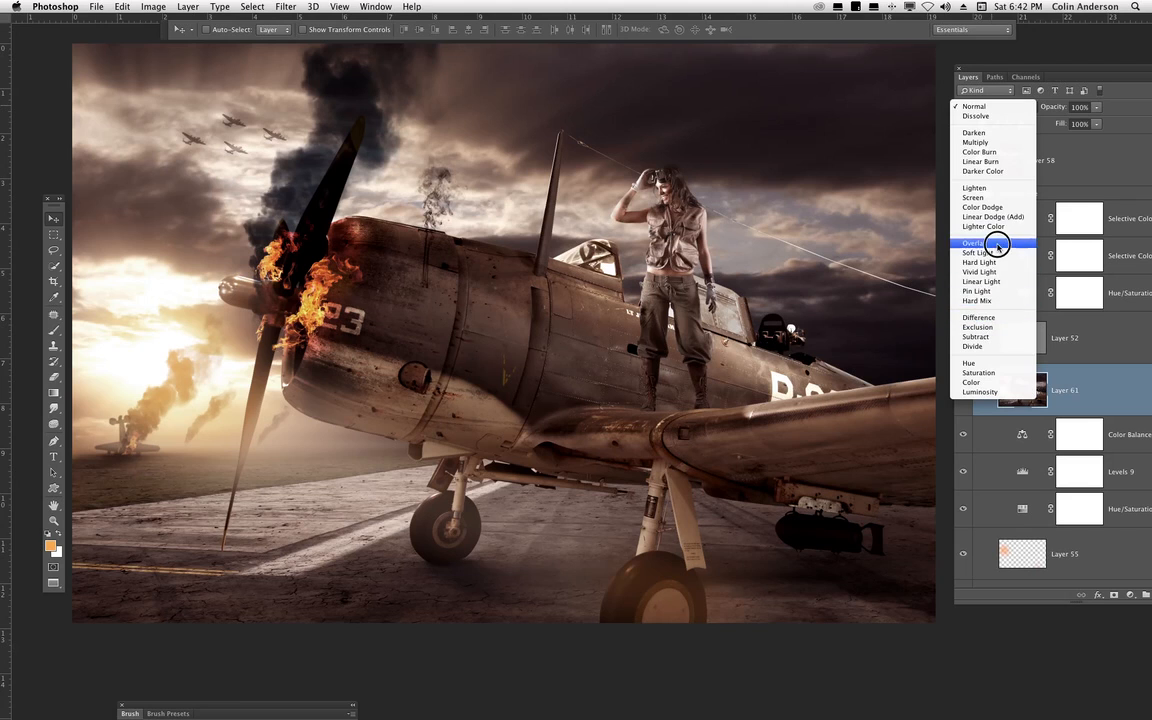
{"action": "left_click", "coordinate": [1000, 243]}
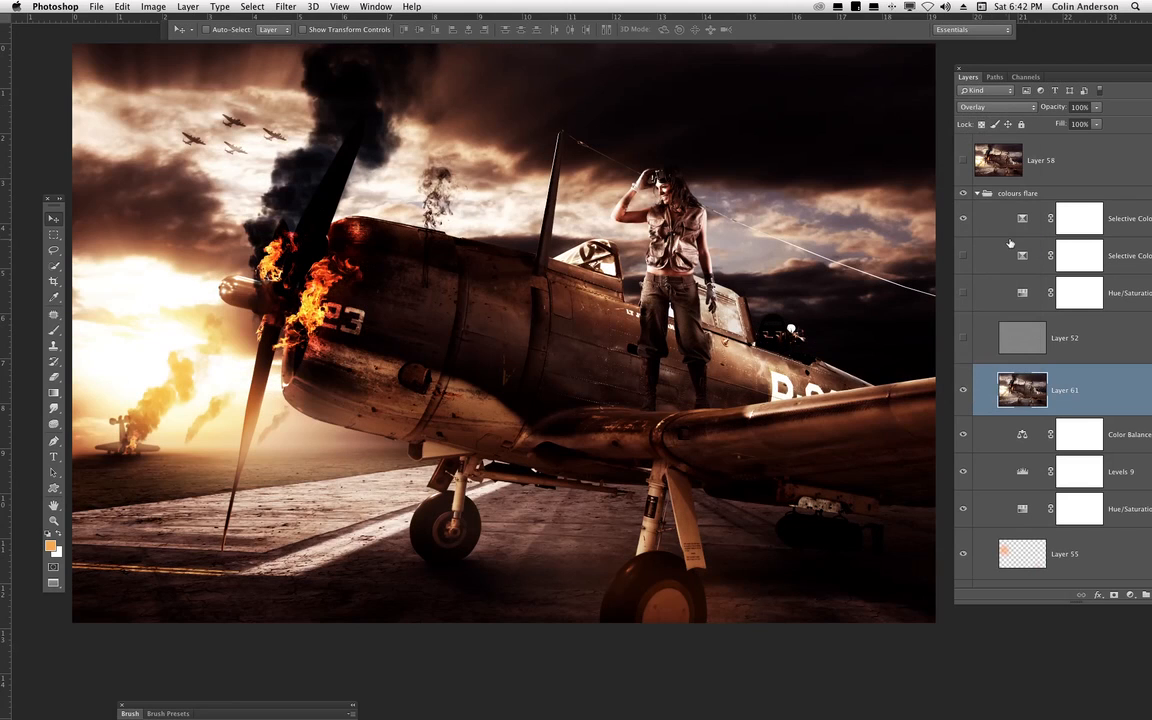
- Apply a High Pass filter with a 1.4-pixel radius to the stamped Overlay layer, checking the preview on the pilot
{"action": "left_click", "coordinate": [285, 7]}
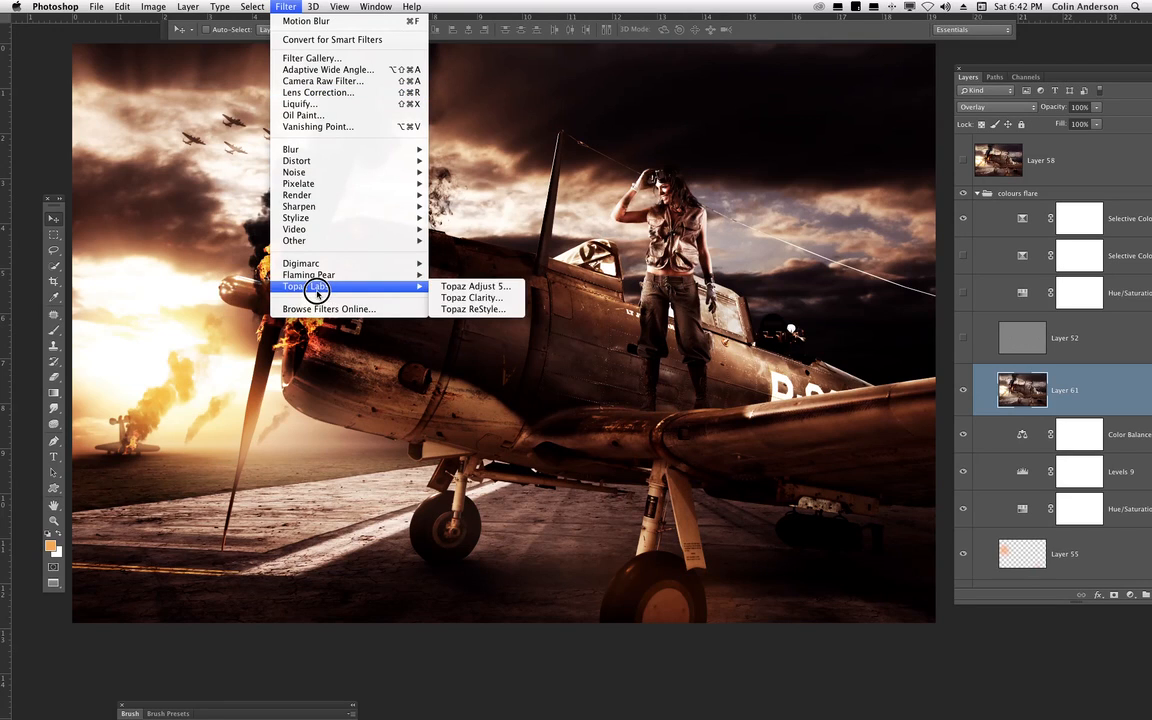
{"action": "mouse_move", "coordinate": [327, 246]}
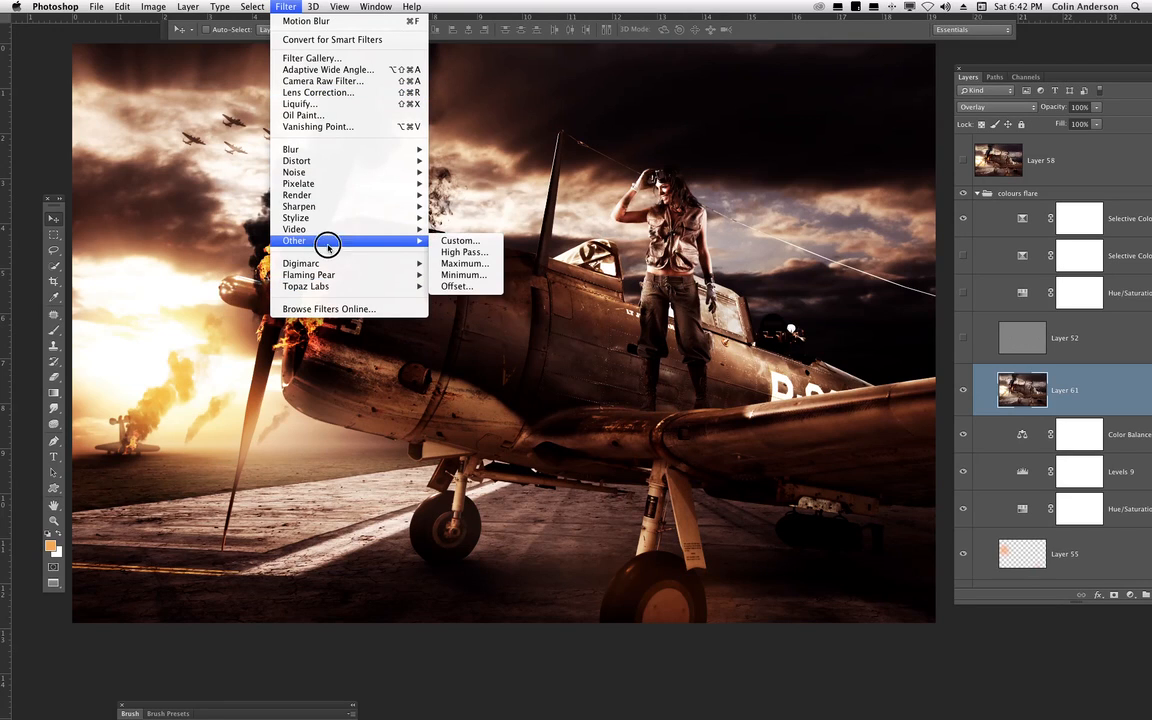
{"action": "left_click", "coordinate": [478, 252]}
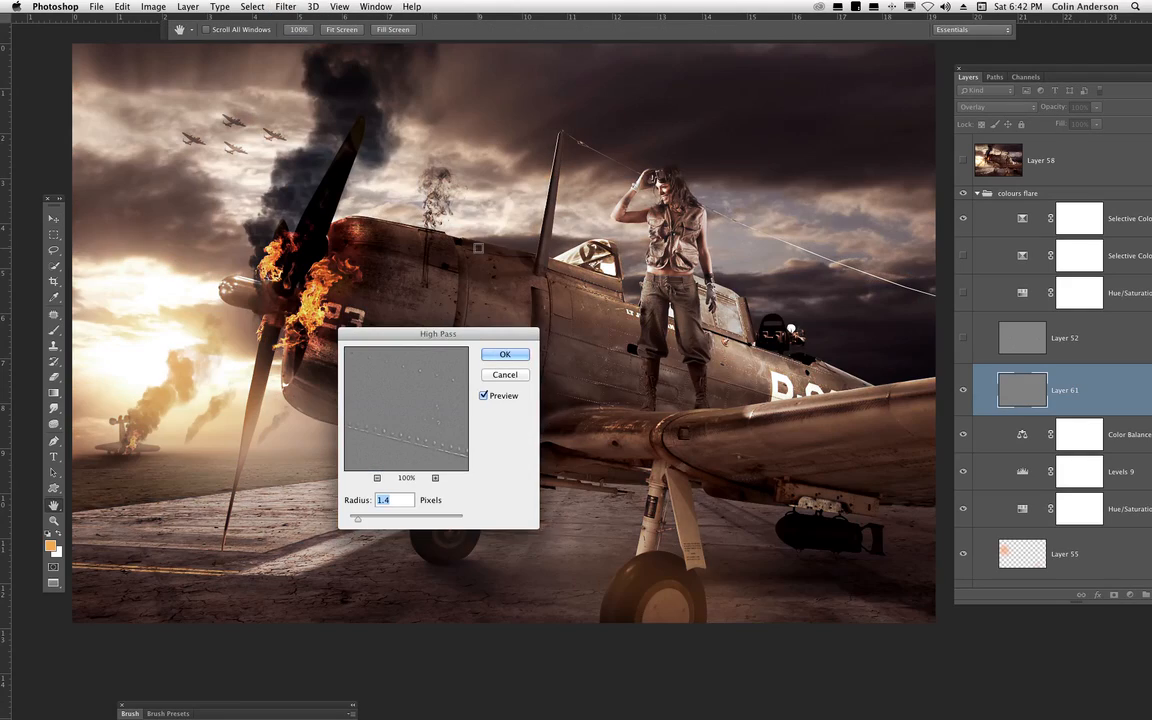
{"action": "key", "text": "super+1"}
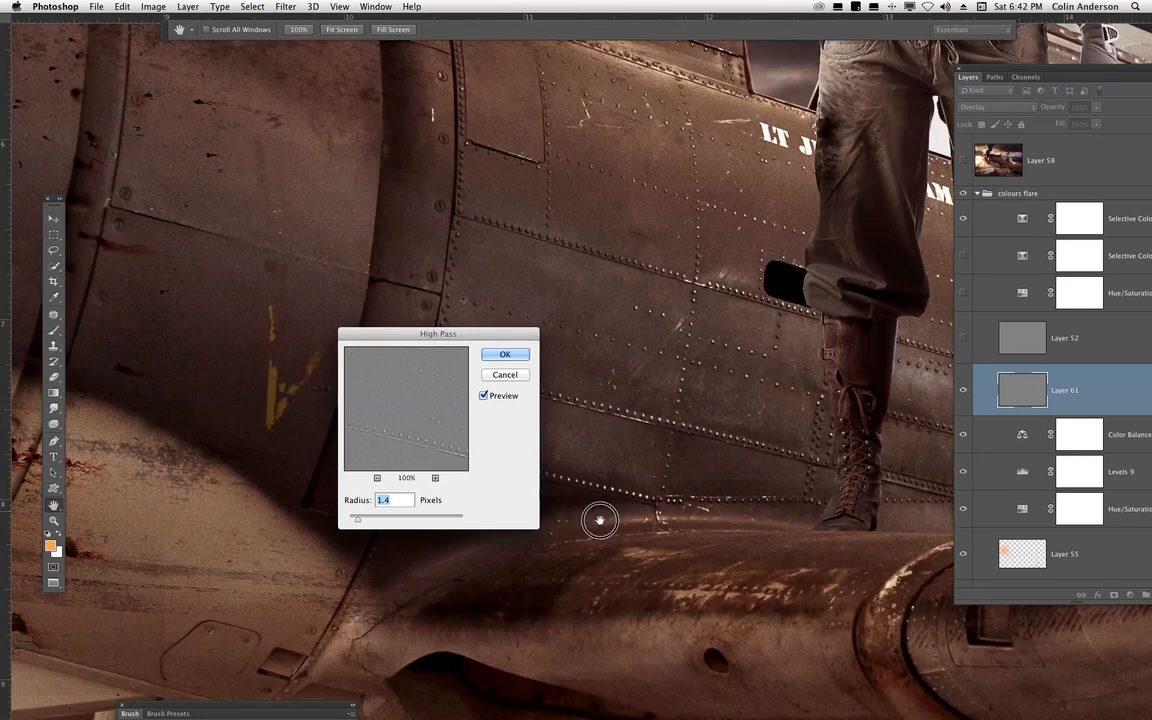
{"action": "left_click_drag", "start_coordinate": [600, 520], "coordinate": [481, 607]}
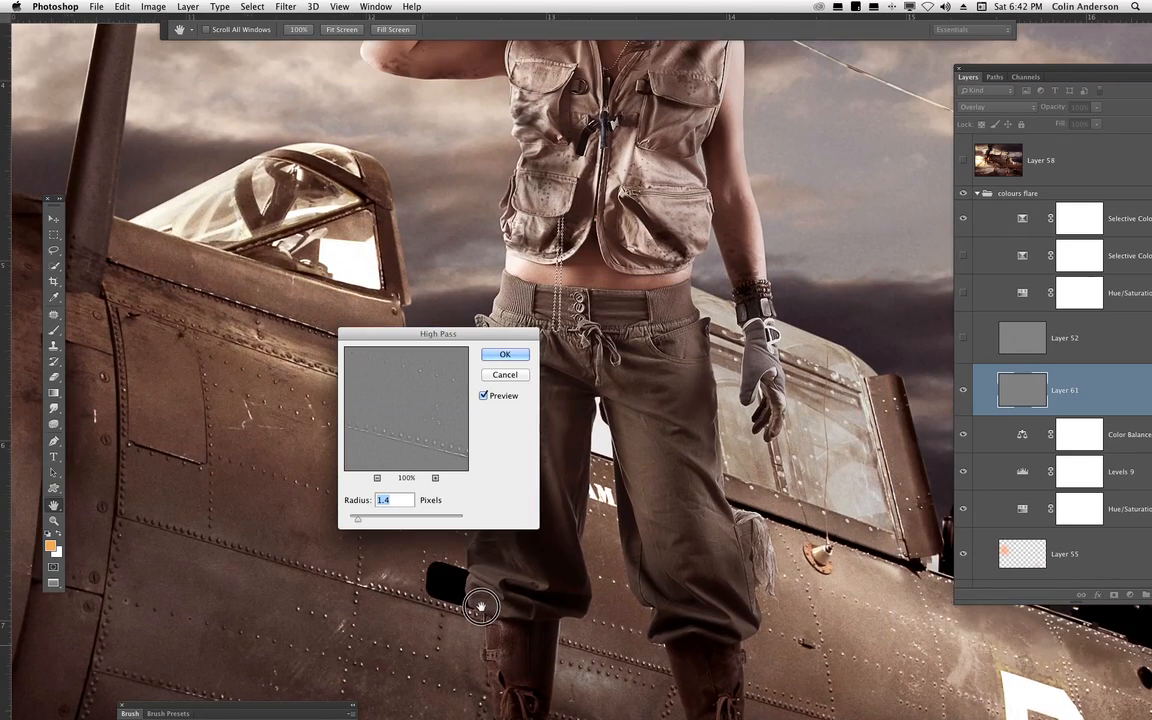
{"action": "left_click_drag", "start_coordinate": [653, 300], "coordinate": [530, 598]}
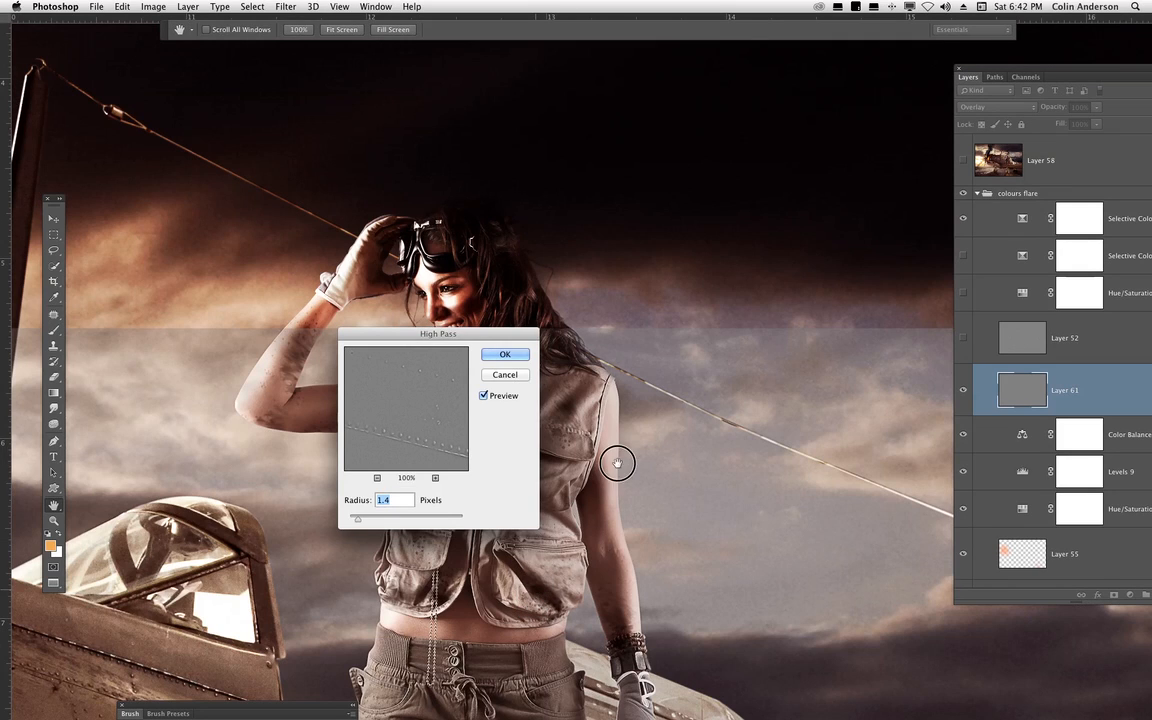
{"action": "left_click_drag", "start_coordinate": [621, 455], "coordinate": [621, 443]}
{"action": "left_click_drag", "start_coordinate": [507, 328], "coordinate": [845, 240]}
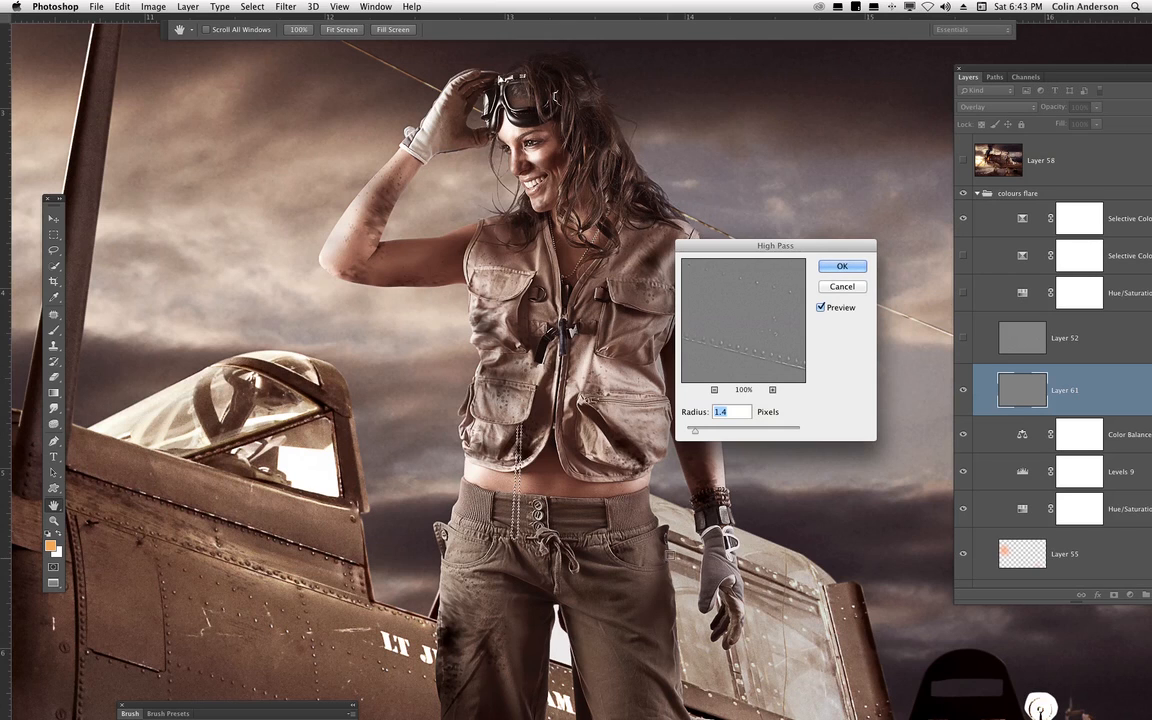
{"action": "left_click", "coordinate": [843, 266]}
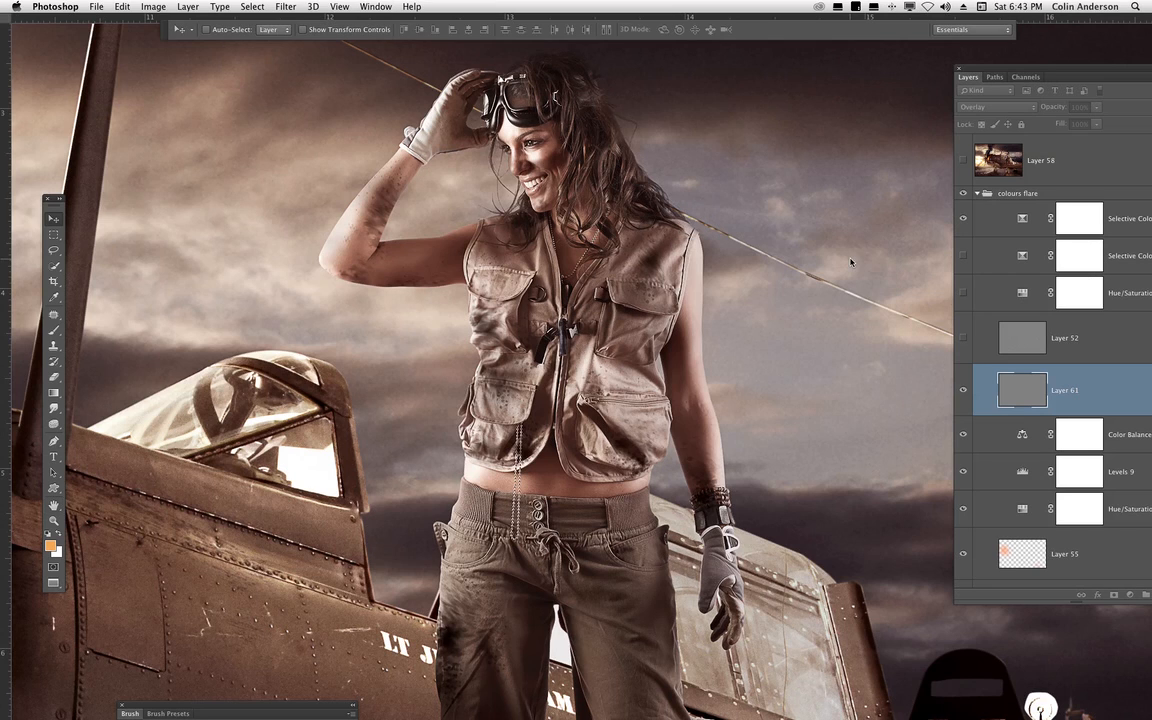
- Toggle the visibility of the High Pass Overlay layer to compare the pilot with and without sharpening
{"action": "key", "text": "super+0"}
{"action": "key", "text": "super+minus"}
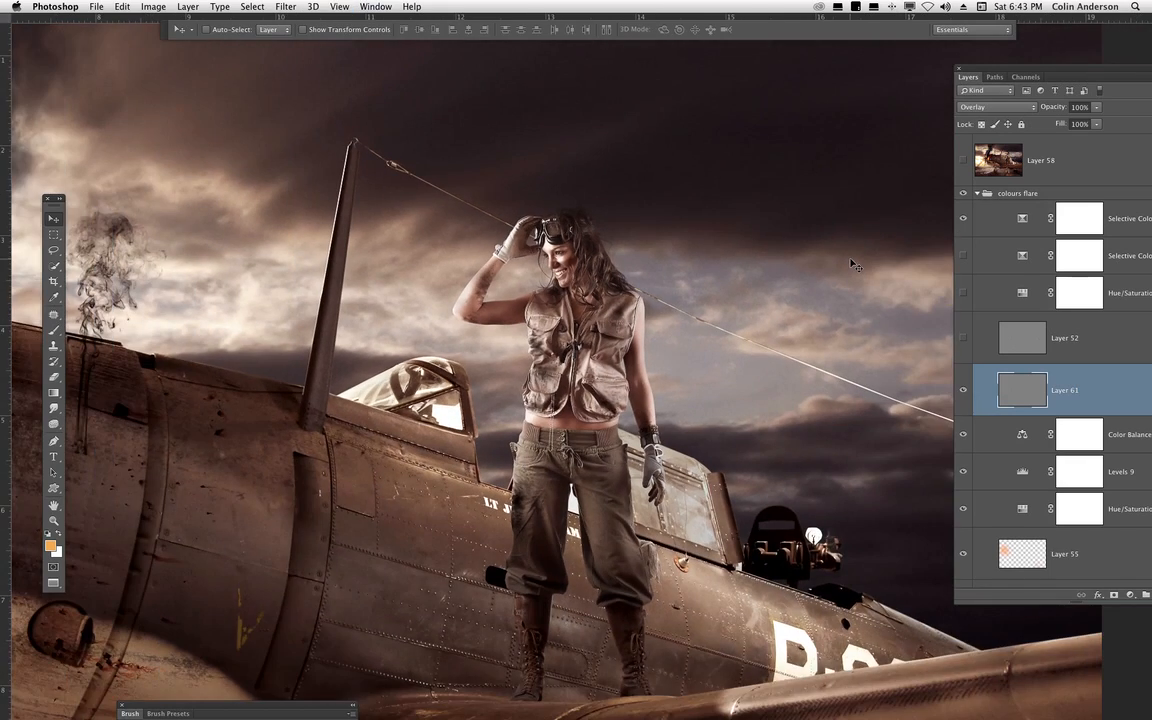
{"action": "key", "text": "super+plus"}
{"action": "left_click", "coordinate": [964, 389]}
{"action": "left_click", "coordinate": [964, 389]}
{"action": "left_click", "coordinate": [965, 389]}
{"action": "left_click", "coordinate": [965, 389]}
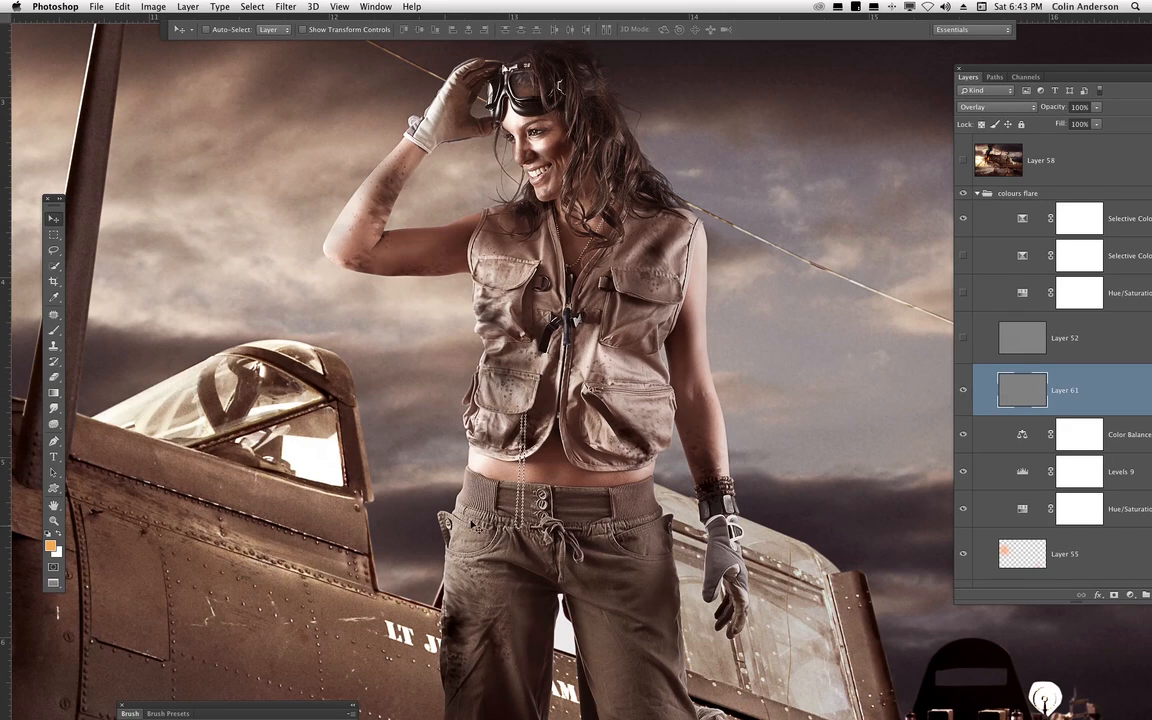
{"action": "left_click", "coordinate": [965, 389]}
{"action": "left_click", "coordinate": [965, 389]}
{"action": "key", "text": "super+minus"}
{"action": "key", "text": "super+minus"}
{"action": "key", "text": "super+minus"}
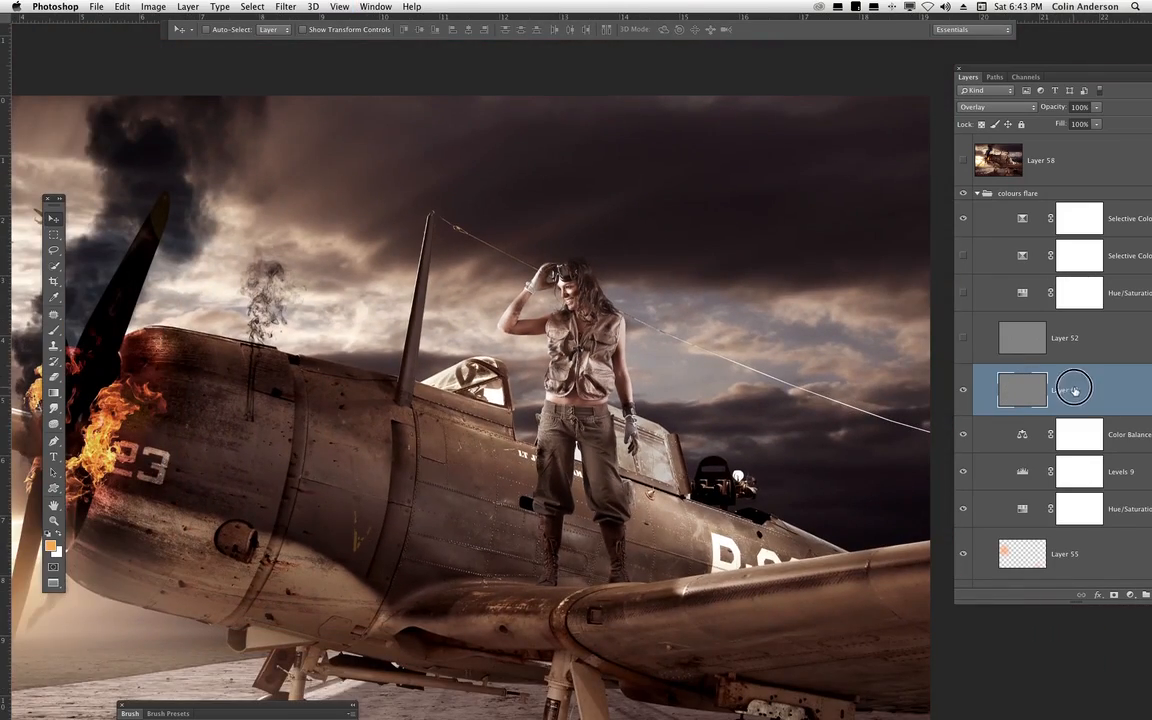
- Delete the stamped High Pass layer and show the existing grey Overlay layer, Layer 52, instead
{"action": "key", "text": "Delete"}
{"action": "left_click", "coordinate": [1075, 338]}
{"action": "left_click", "coordinate": [967, 341]}
- Show the Hue/Saturation 3 adjustment layer and open its settings to examine the Master saturation
{"action": "left_click", "coordinate": [967, 291]}
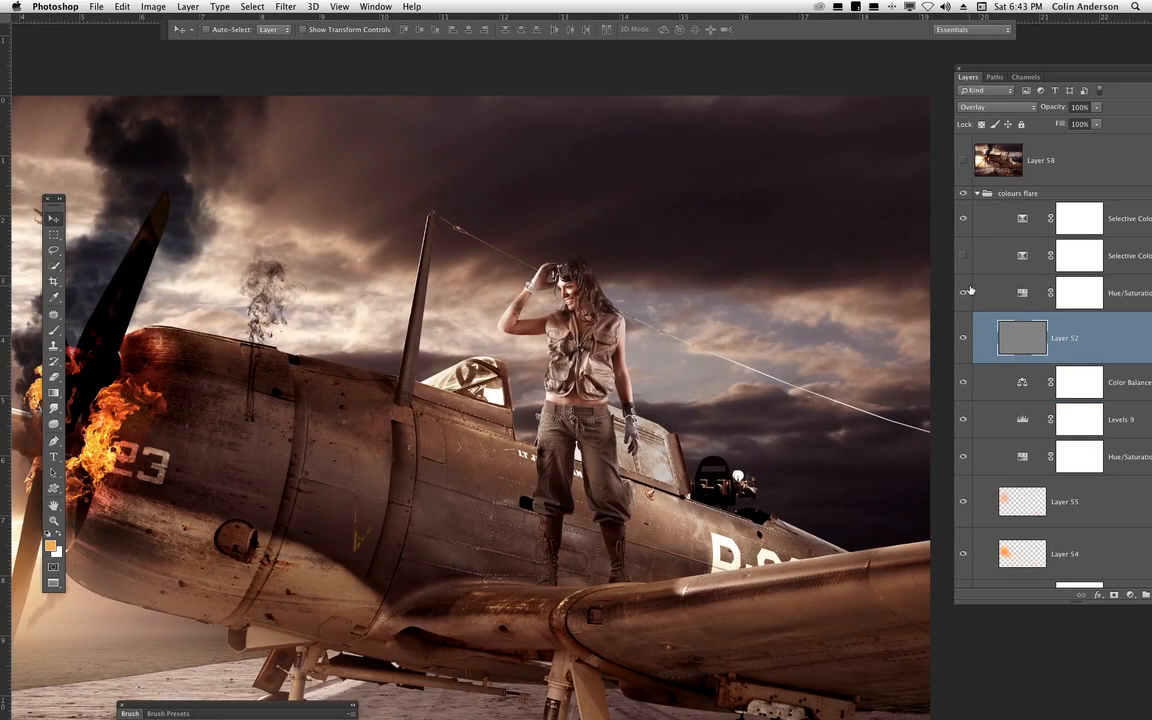
{"action": "double_click", "coordinate": [1022, 292]}
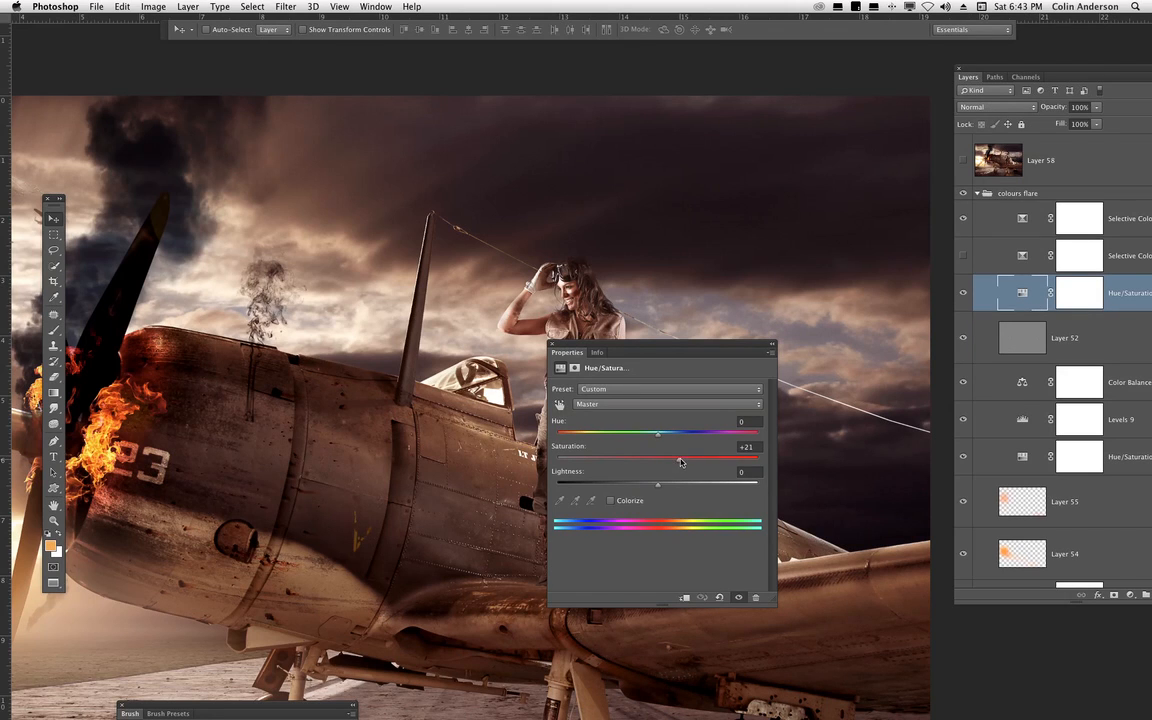
{"action": "left_click_drag", "start_coordinate": [581, 343], "coordinate": [788, 313]}
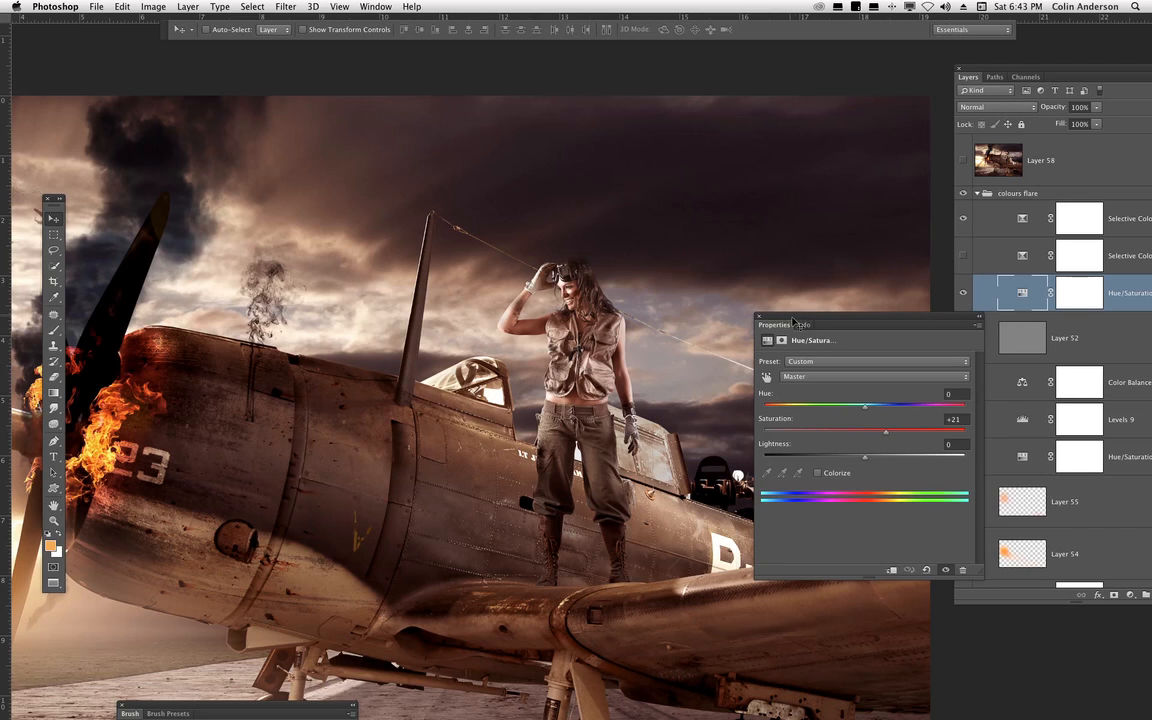
- Show the Selective Color 1 adjustment layer and open its settings to examine the Whites values
{"action": "left_click", "coordinate": [963, 255]}
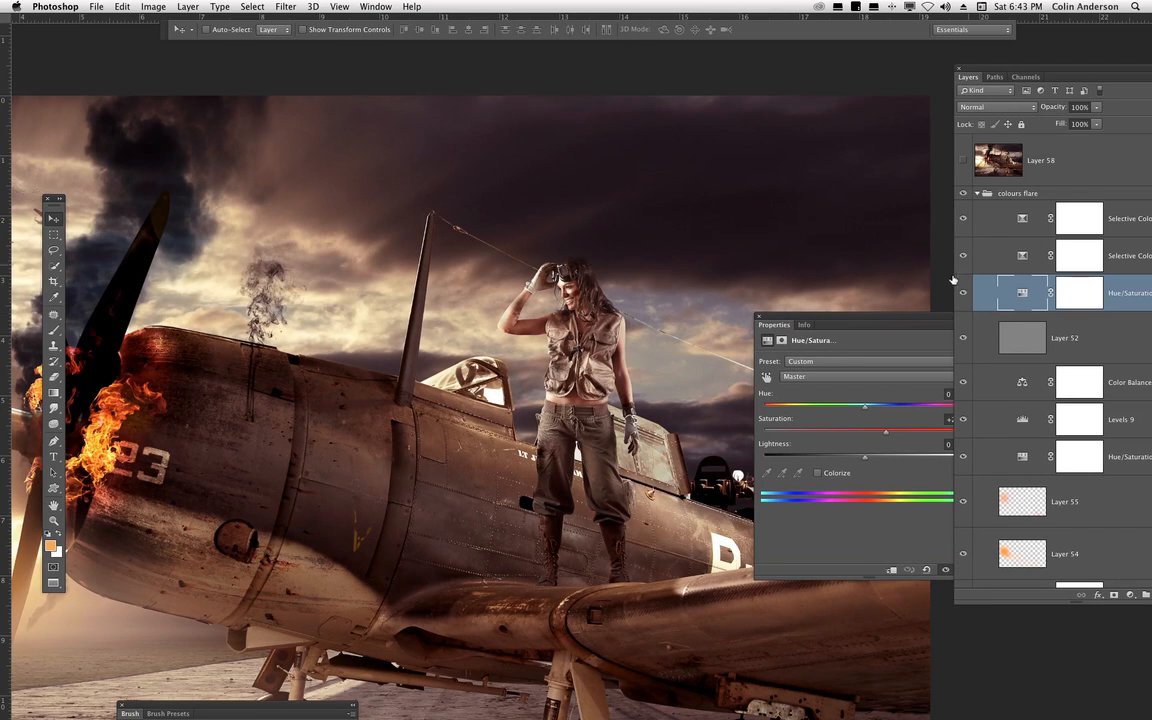
{"action": "key", "text": "super+0"}
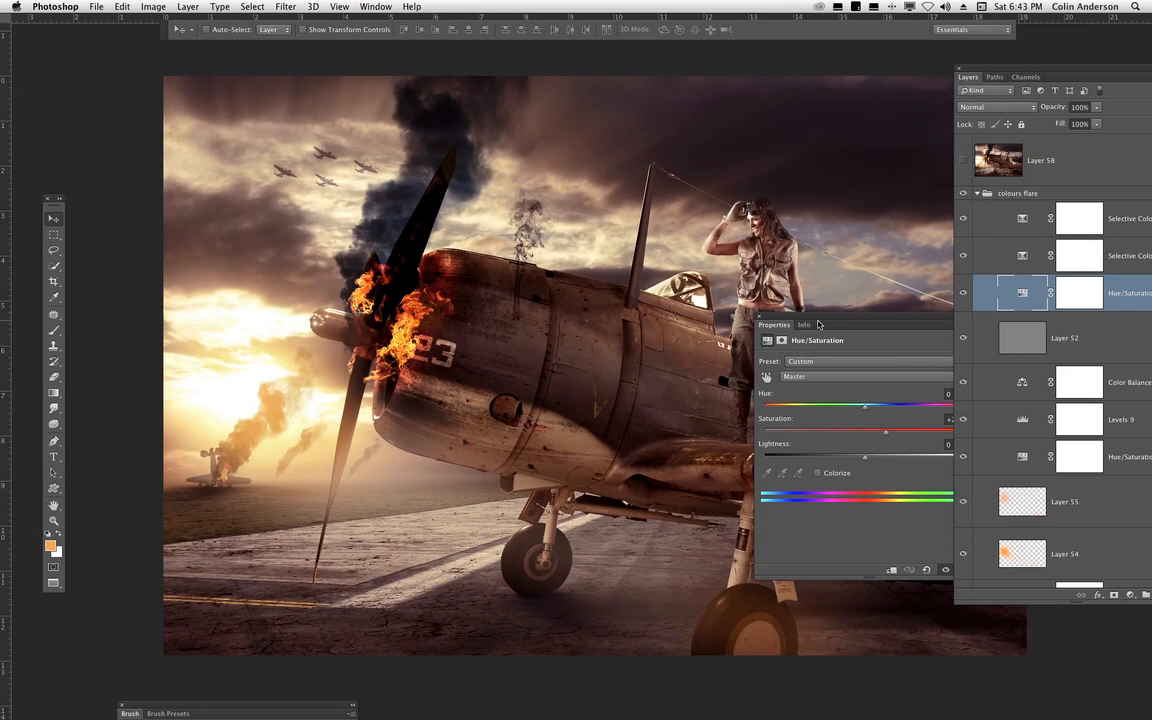
{"action": "left_click", "coordinate": [1041, 256]}
{"action": "left_click_drag", "start_coordinate": [821, 326], "coordinate": [723, 308]}
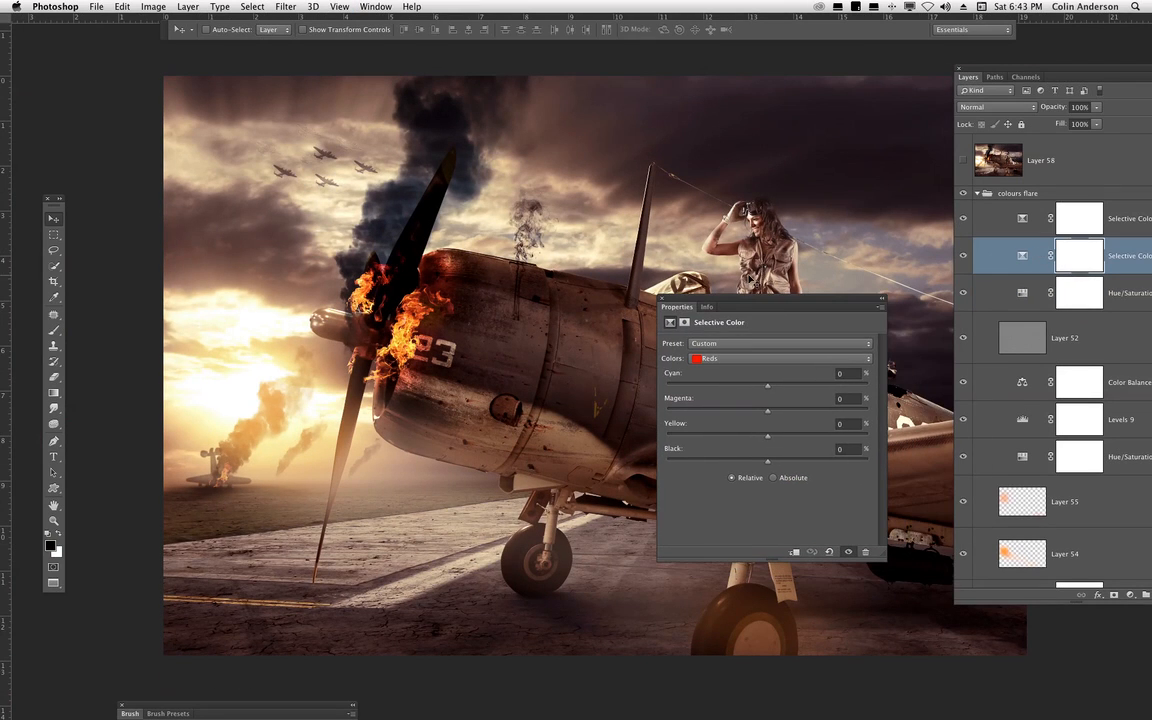
{"action": "left_click", "coordinate": [755, 359]}
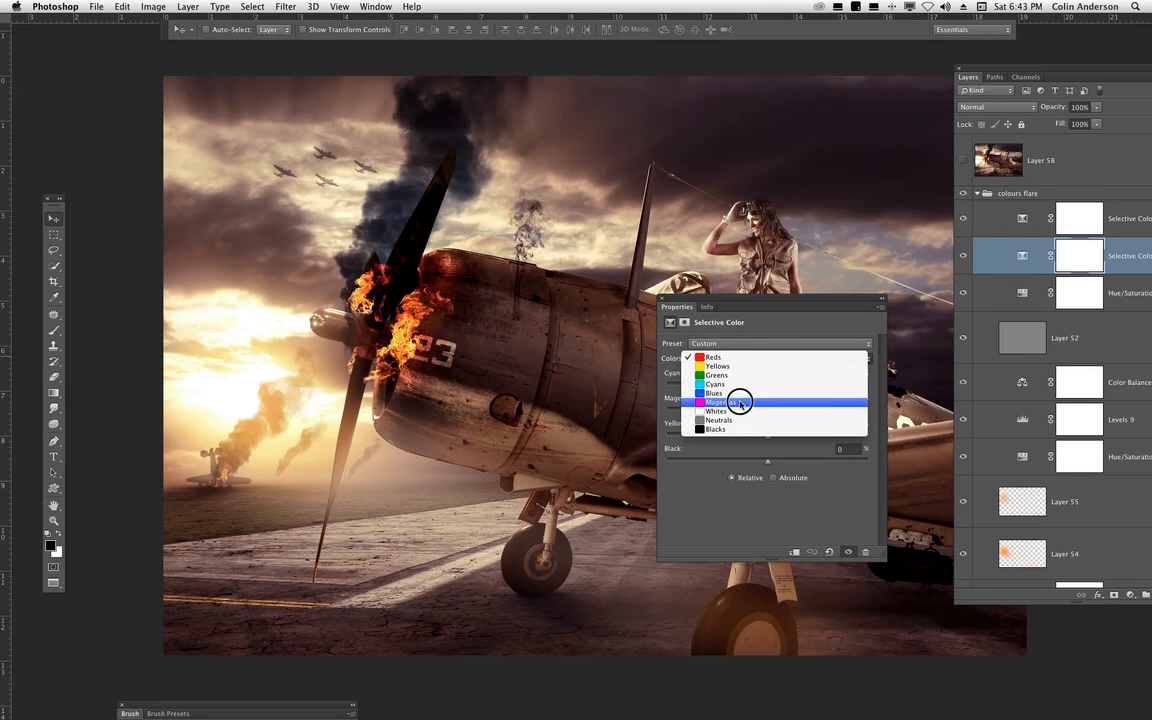
{"action": "left_click", "coordinate": [743, 410]}
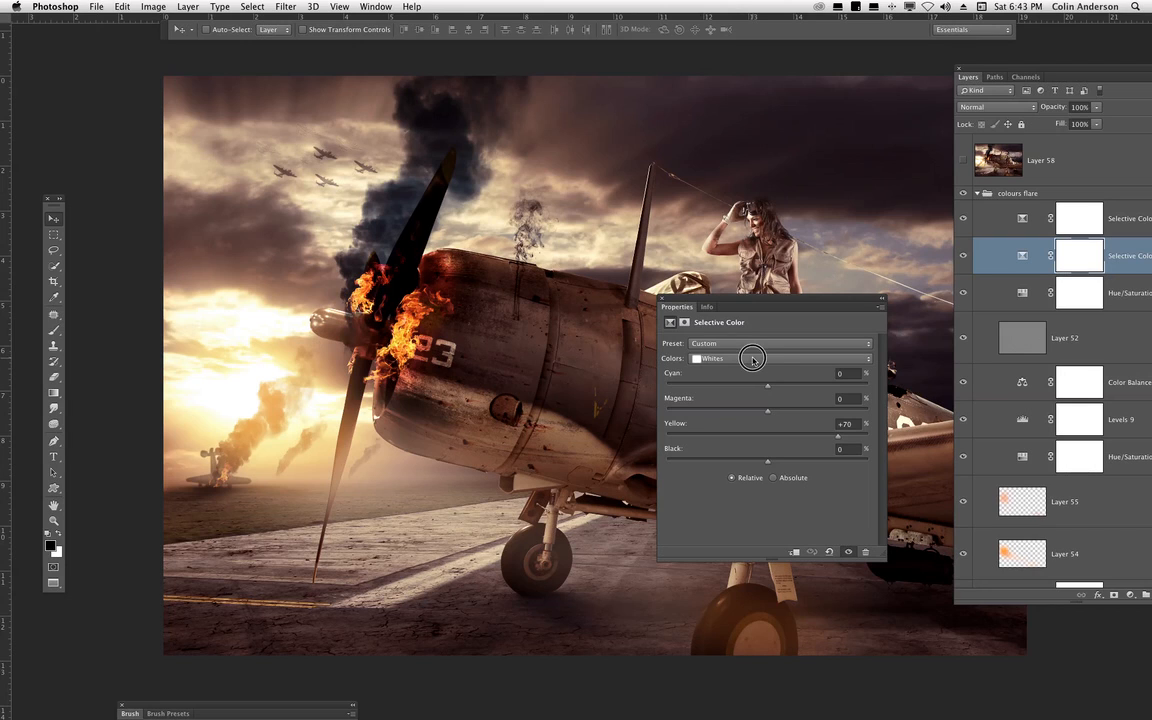
{"action": "left_click", "coordinate": [752, 359]}
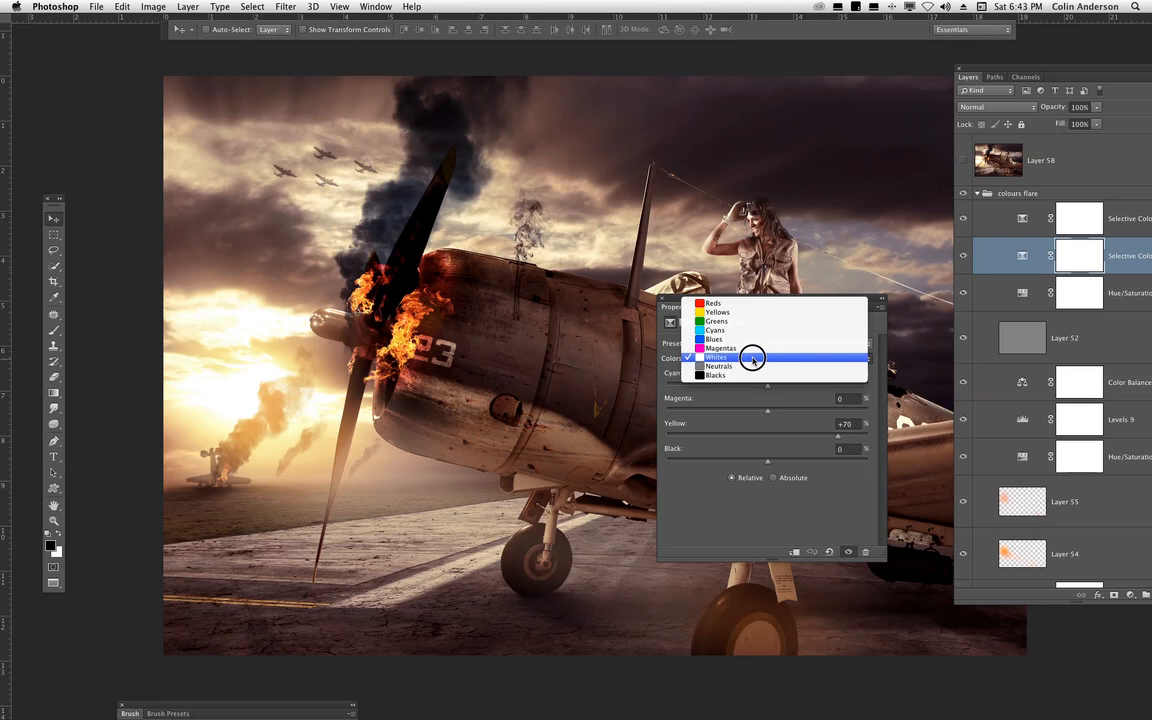
{"action": "left_click", "coordinate": [752, 358]}
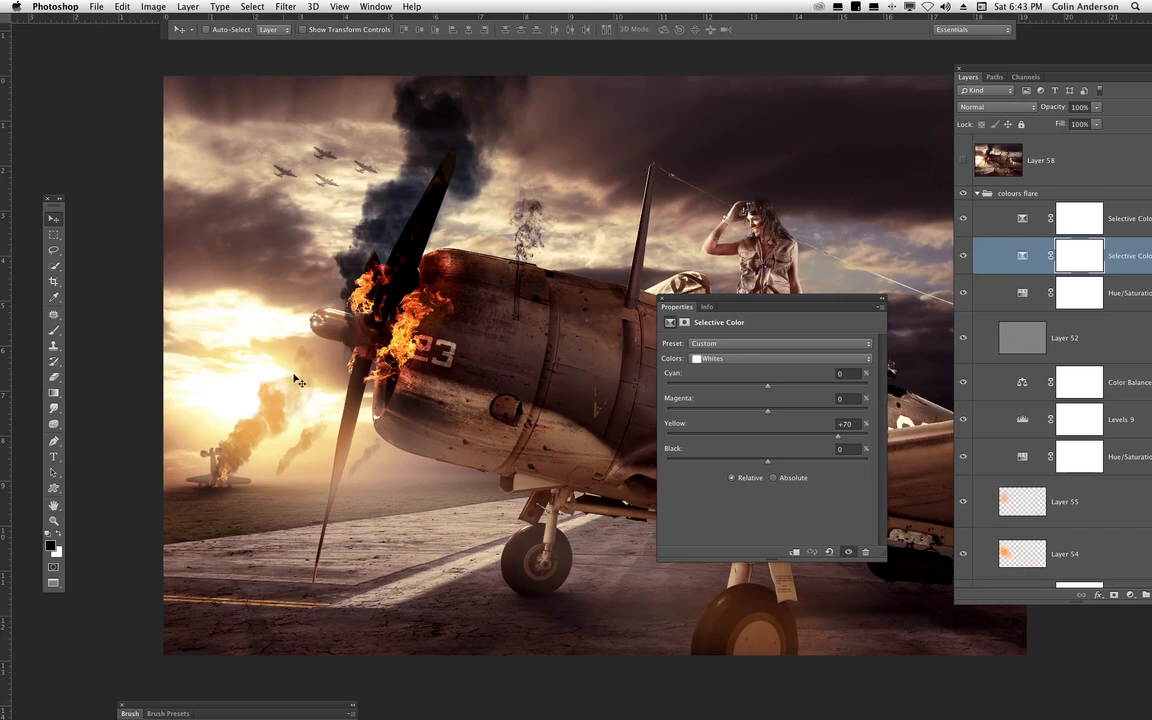
- Try lowering the yellow of the Whites in Selective Color 1, undoing and redoing the change to compare its effect
{"action": "left_click_drag", "start_coordinate": [836, 437], "coordinate": [766, 441]}
{"action": "key", "text": "super+z"}
{"action": "key", "text": "super+z"}
{"action": "key", "text": "super+z"}
{"action": "key", "text": "super+z"}
{"action": "left_click", "coordinate": [662, 298]}
- Open the Selective Color 2 settings and examine the values for several colour ranges, including Whites, Yellows and Reds
{"action": "left_click_drag", "start_coordinate": [1033, 67], "coordinate": [954, 88]}
{"action": "left_click", "coordinate": [1079, 234]}
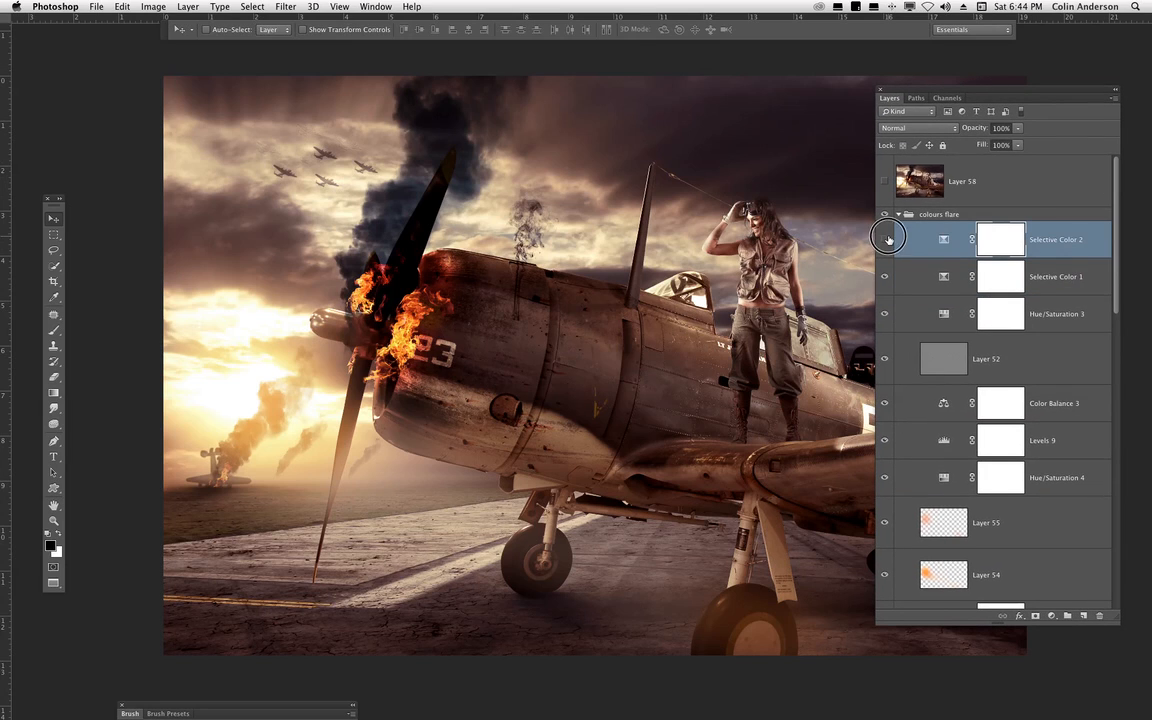
{"action": "double_click", "coordinate": [943, 238]}
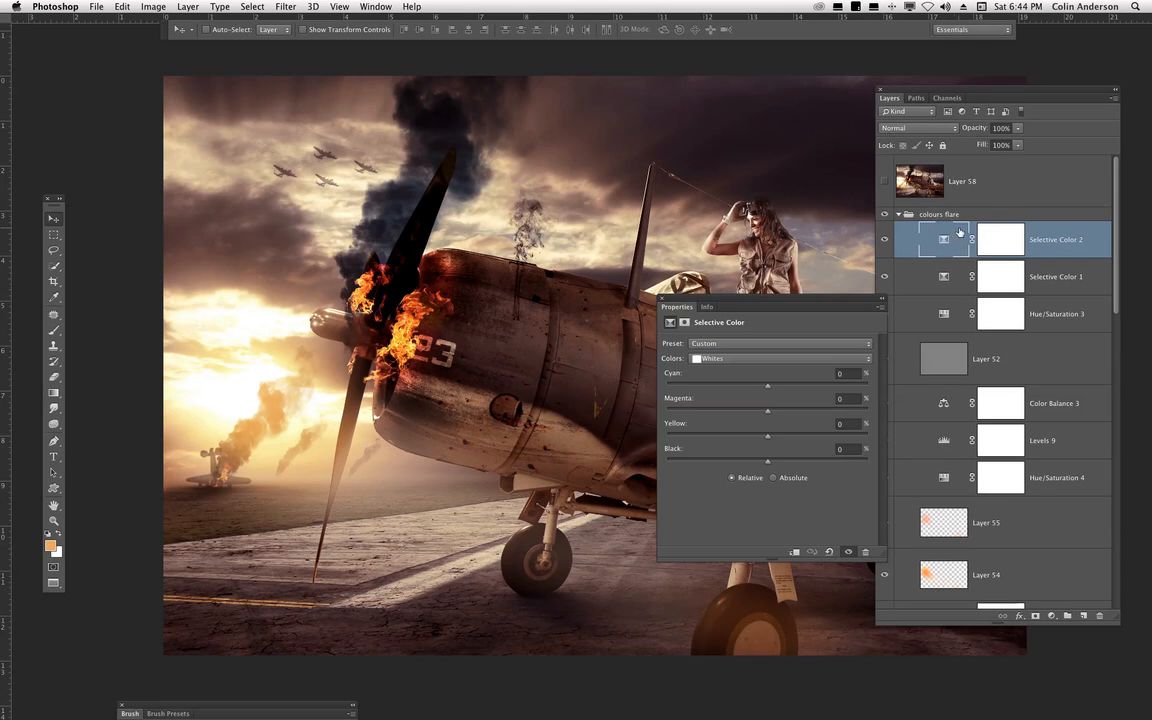
{"action": "left_click", "coordinate": [777, 357]}
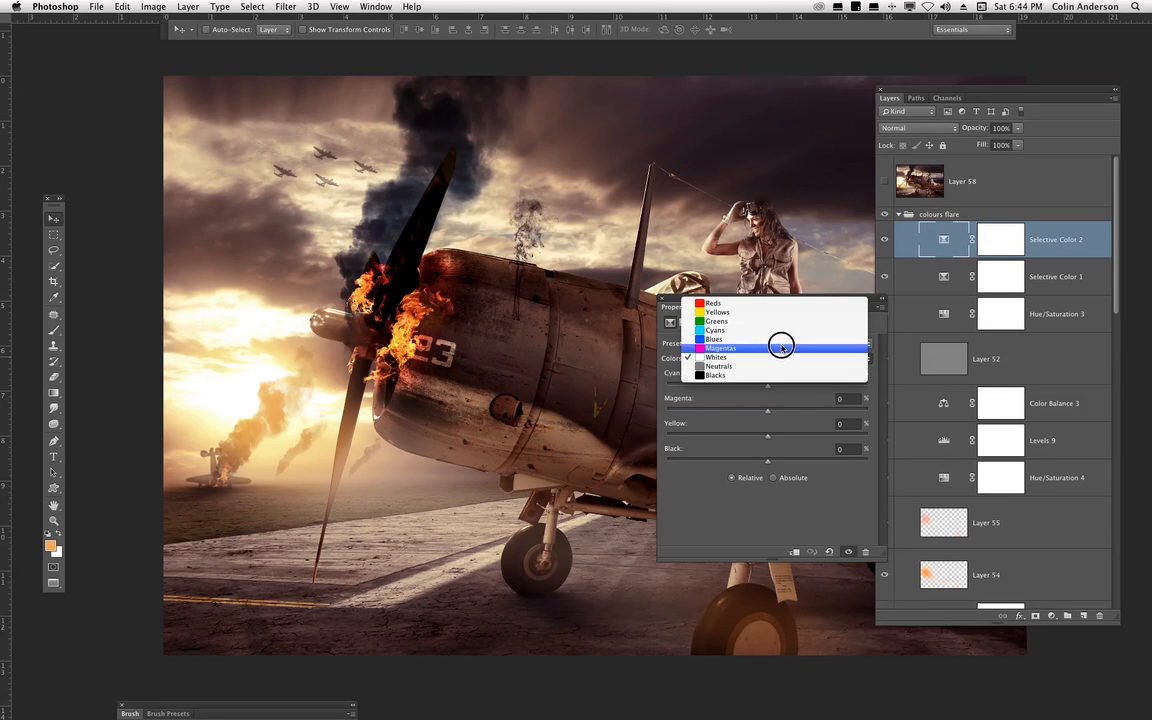
{"action": "left_click", "coordinate": [777, 352]}
{"action": "left_click", "coordinate": [775, 358]}
{"action": "left_click", "coordinate": [790, 320]}
{"action": "left_click", "coordinate": [771, 357]}
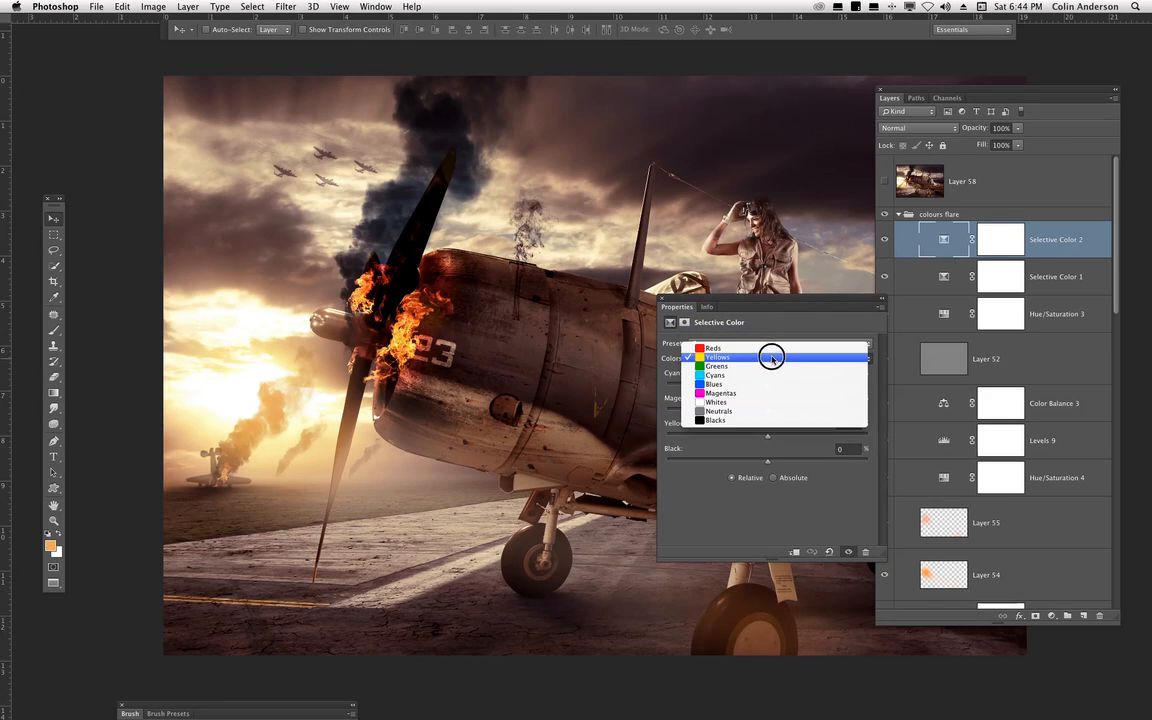
{"action": "left_click", "coordinate": [786, 340]}
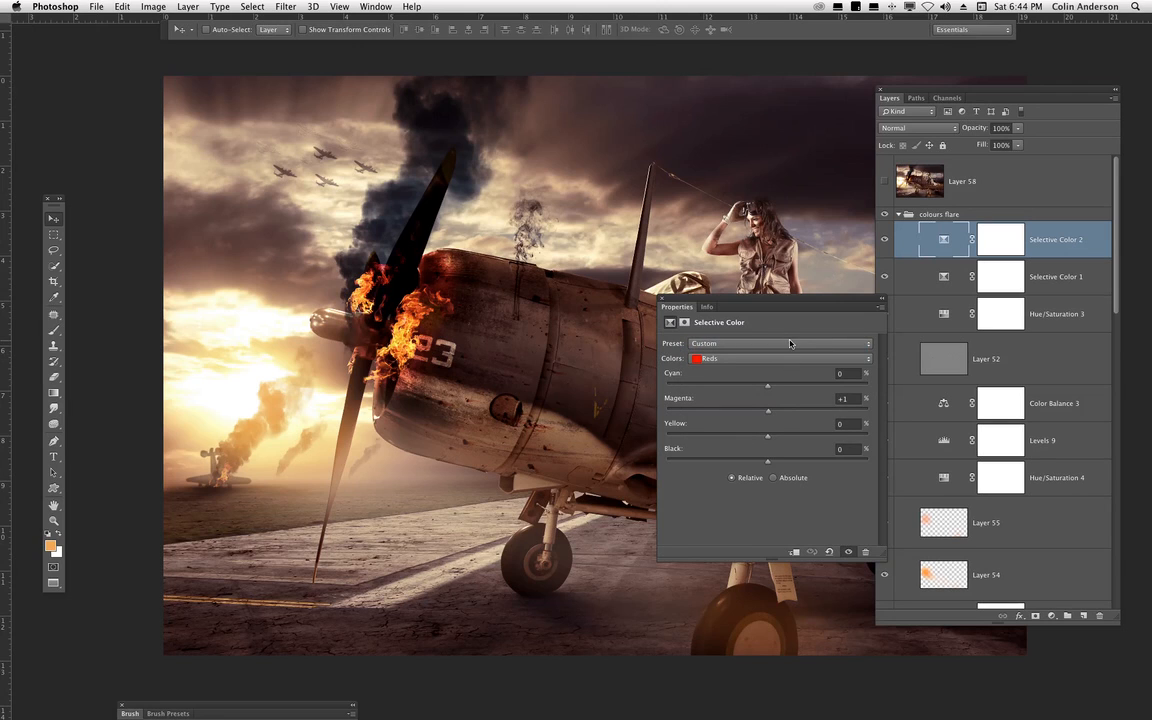
{"action": "left_click", "coordinate": [661, 301]}
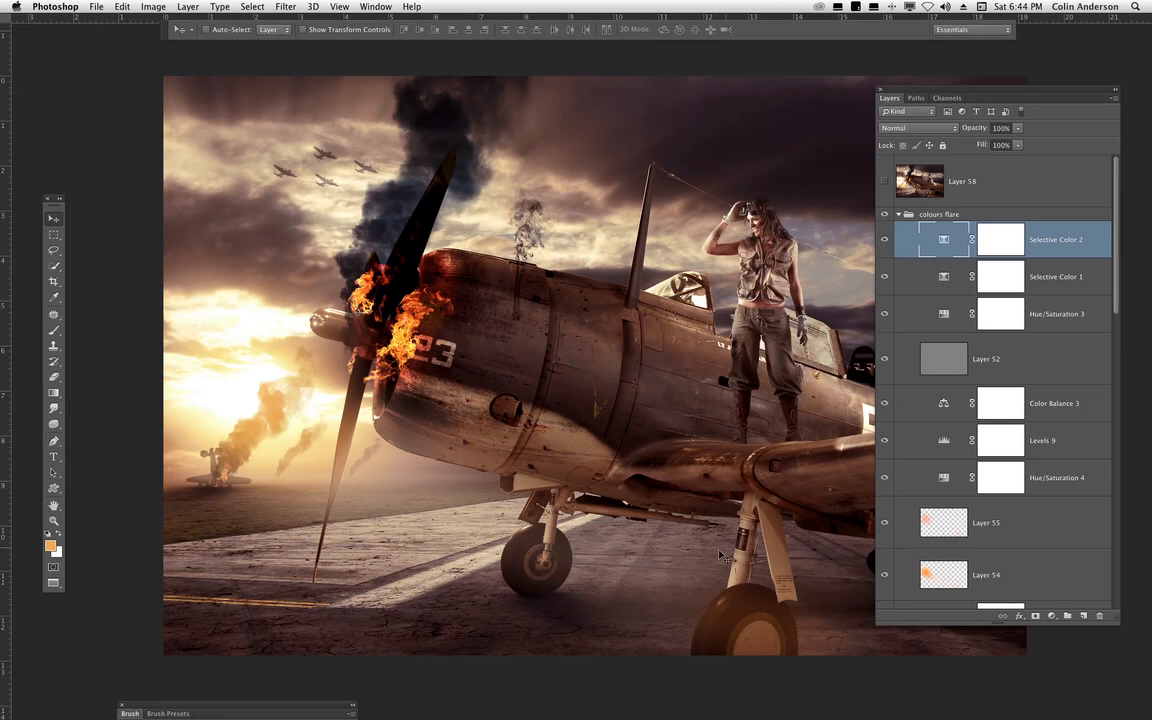
{"action": "left_click_drag", "start_coordinate": [654, 527], "coordinate": [600, 522]}
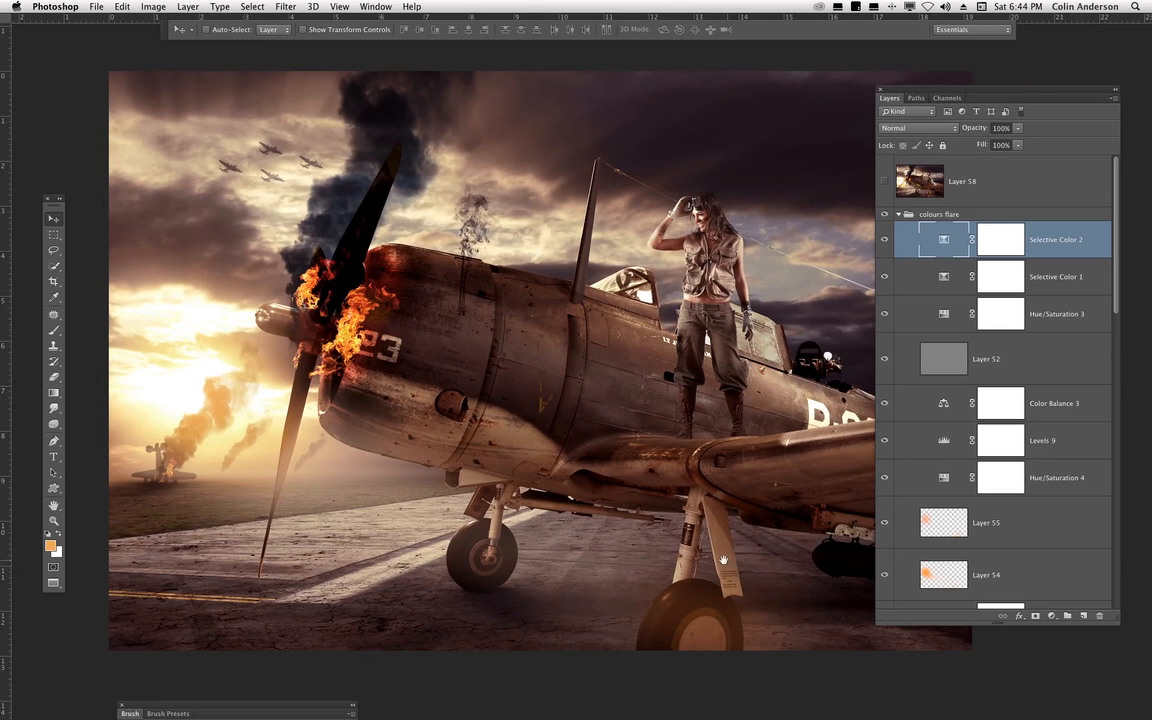
{"action": "left_click_drag", "start_coordinate": [746, 525], "coordinate": [693, 508]}
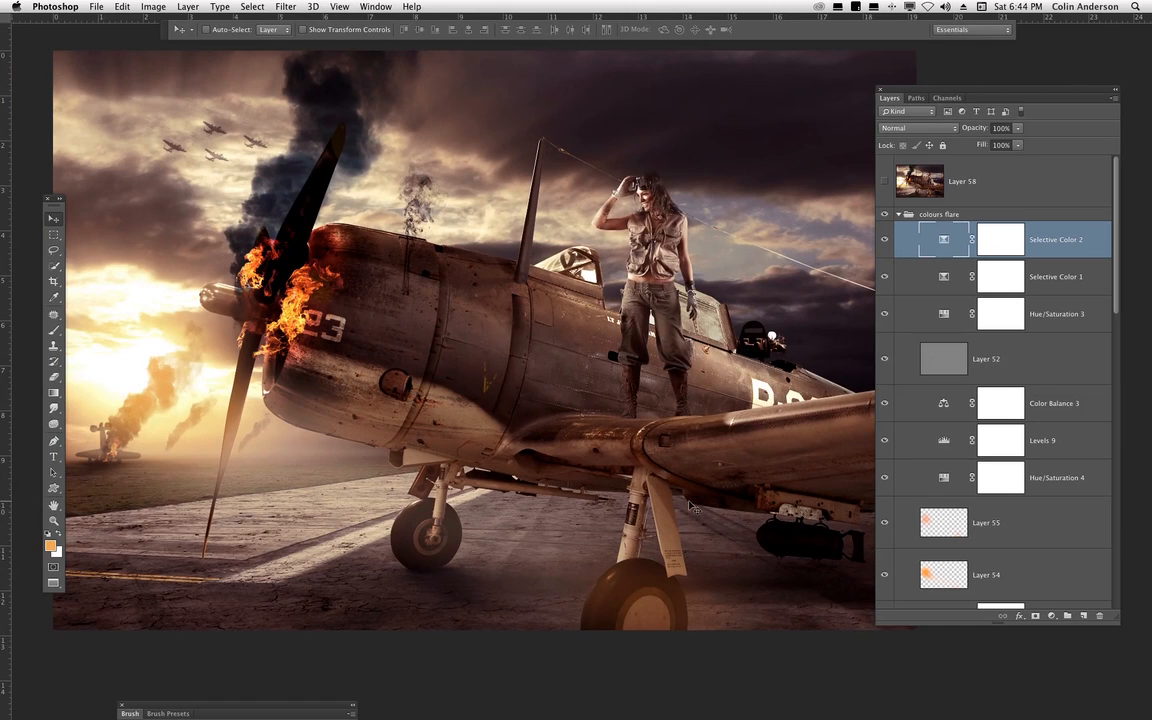